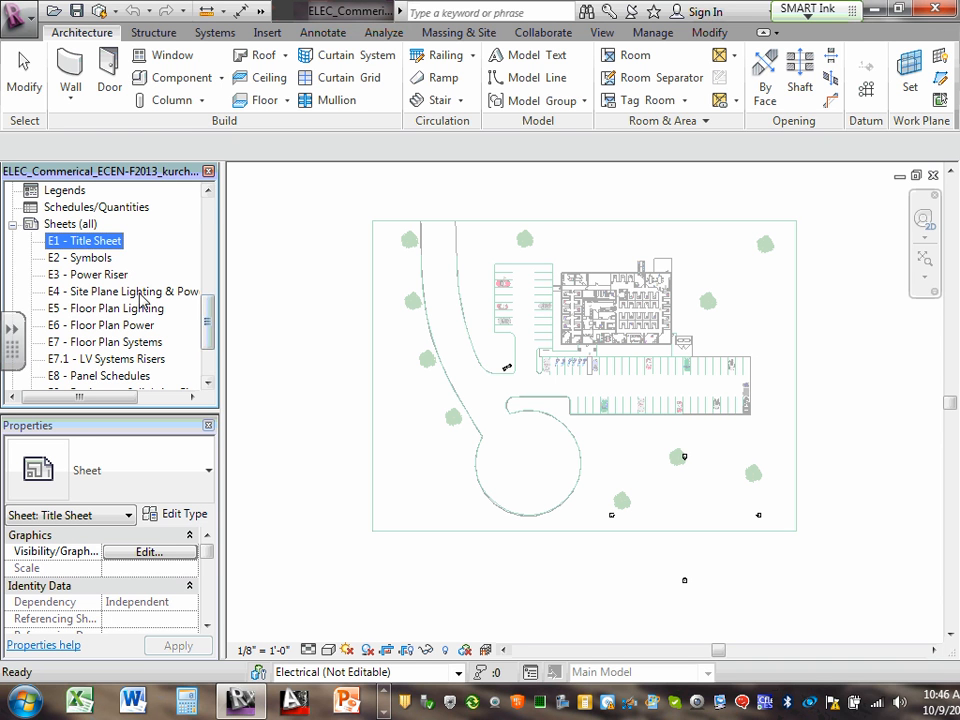
- View the E1 - Title Sheet, collapse the Lighting views in the project browser and open the 1 - Power floor plan
double_click(111, 241)
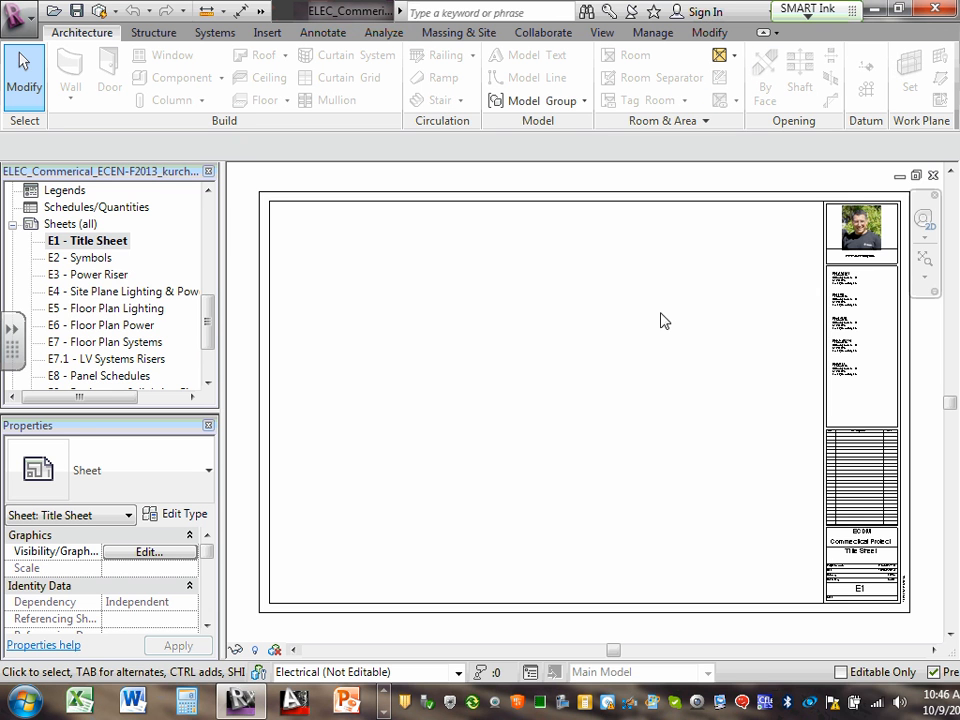
left_click_drag(206, 321, 221, 221)
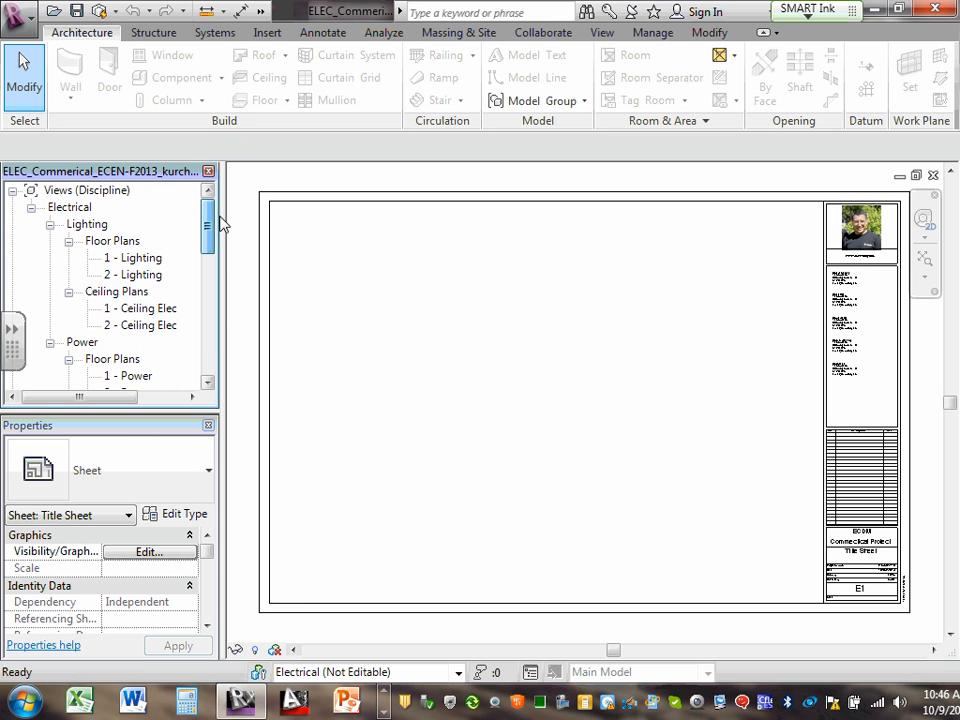
left_click(50, 225)
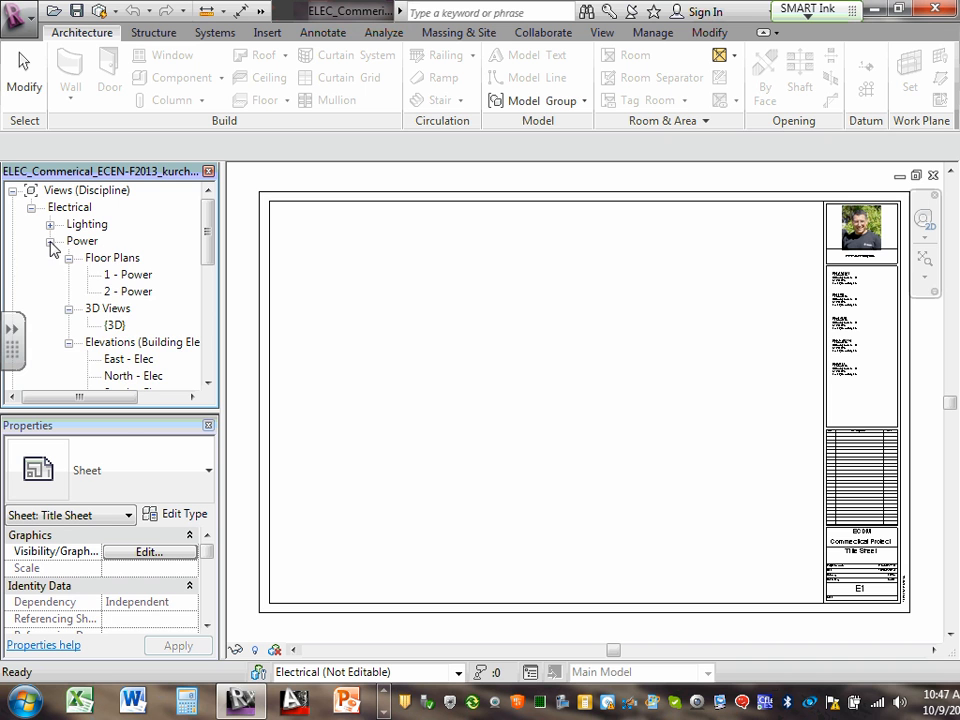
left_click(50, 242)
left_click(50, 242)
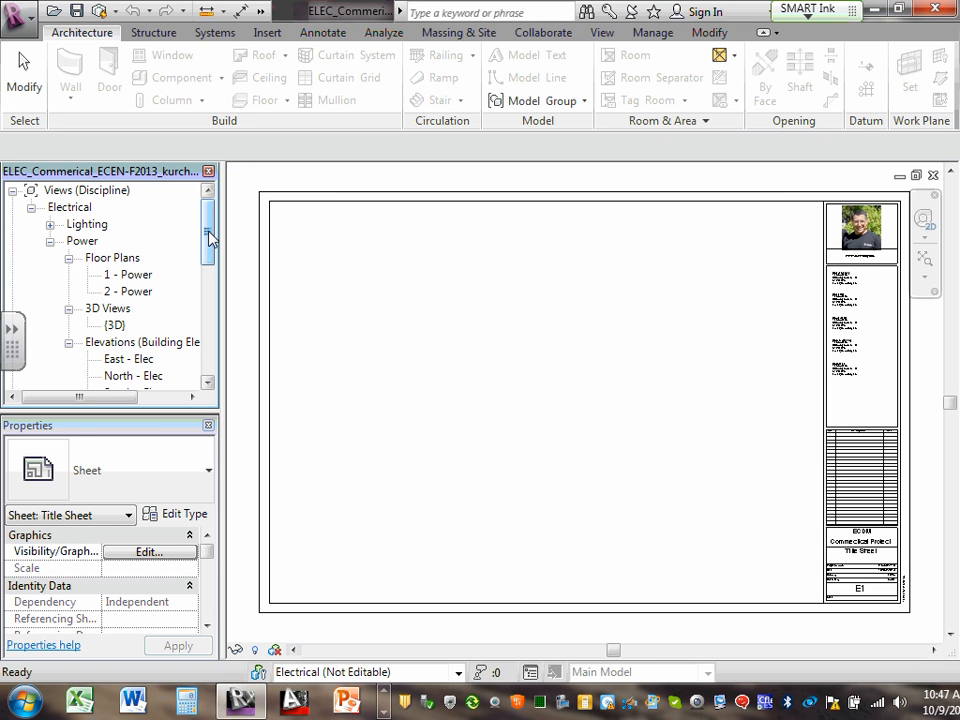
scroll(210, 240, "down", 1)
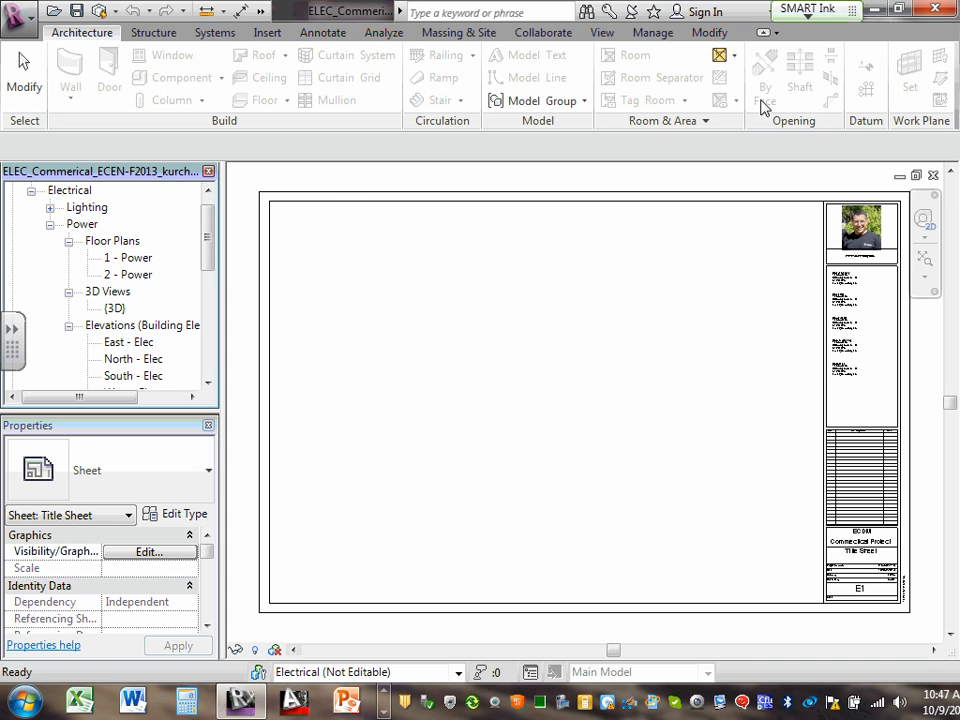
left_click(138, 261)
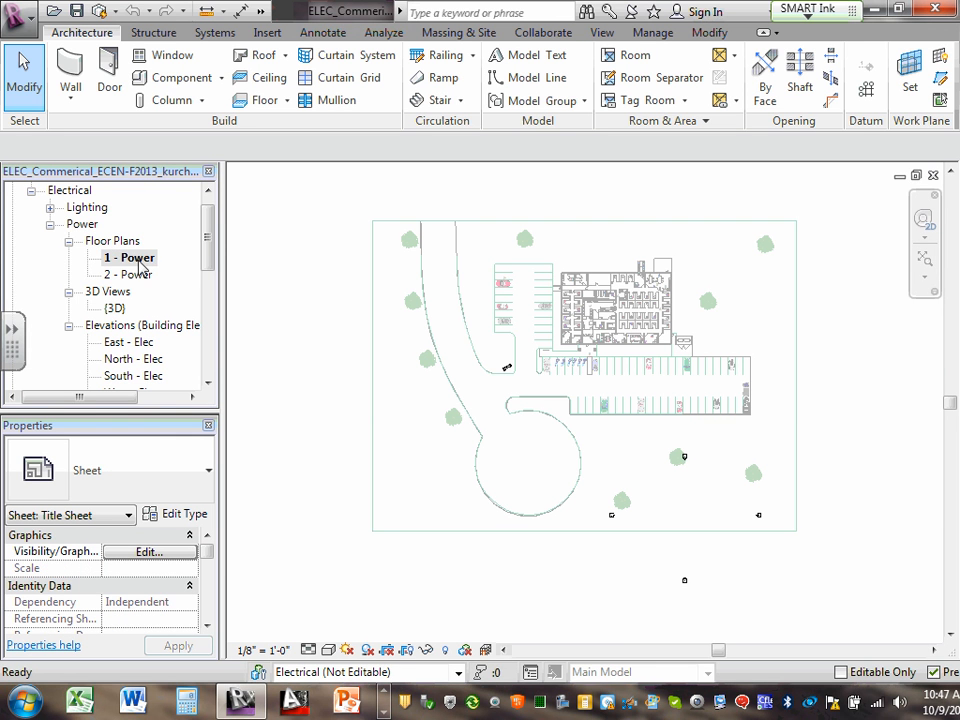
- Check the 2 - Power floor plan, then return to 1 - Power for a closer look at the building
left_click_drag(206, 227, 210, 220)
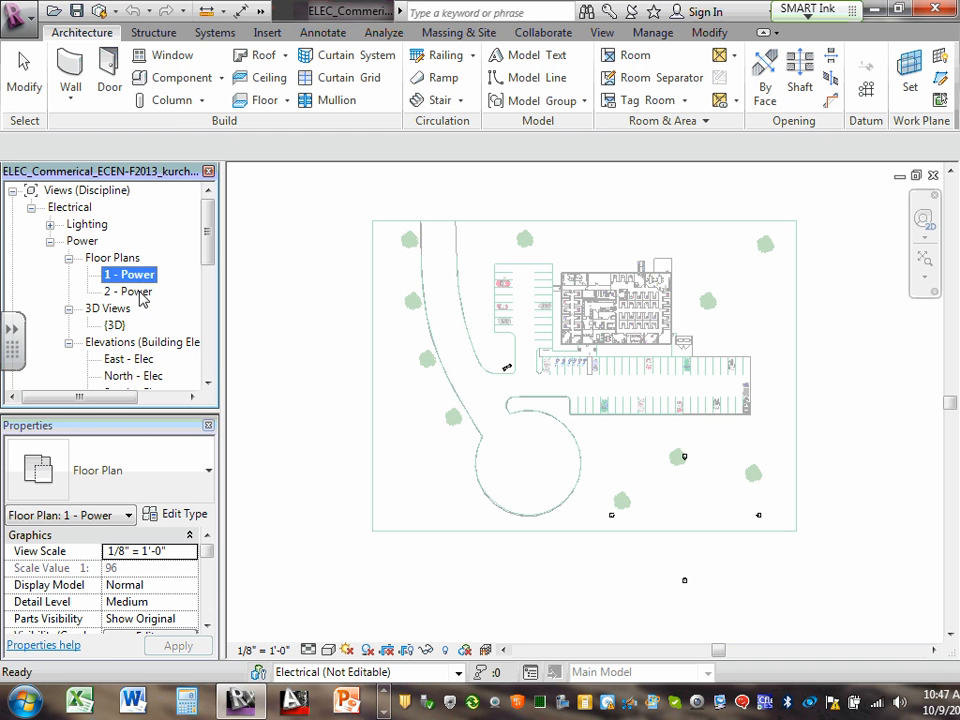
double_click(140, 292)
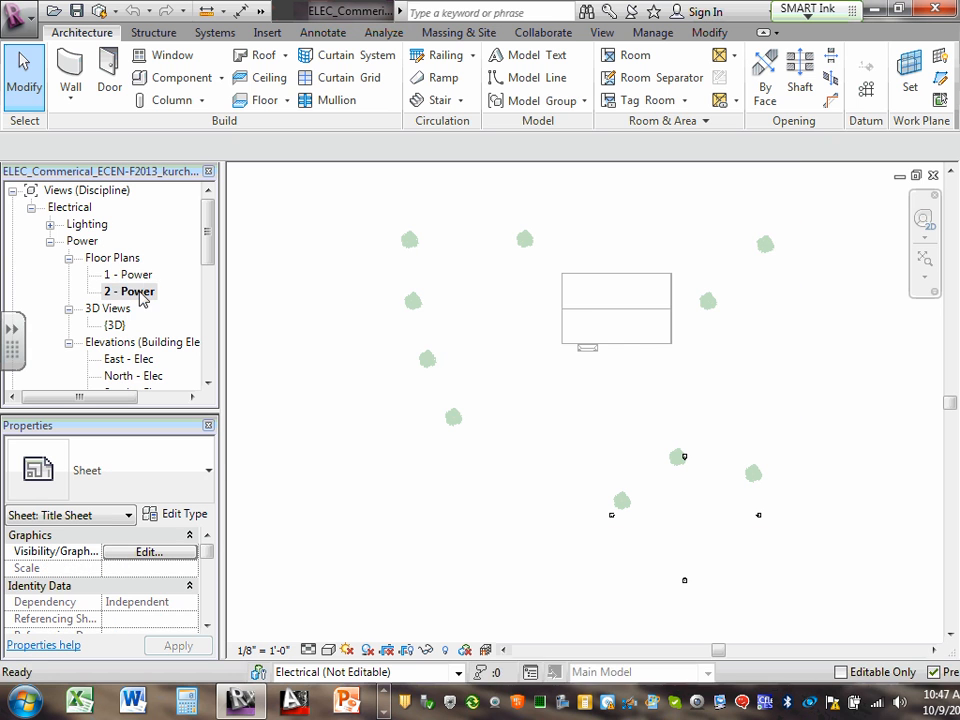
double_click(140, 275)
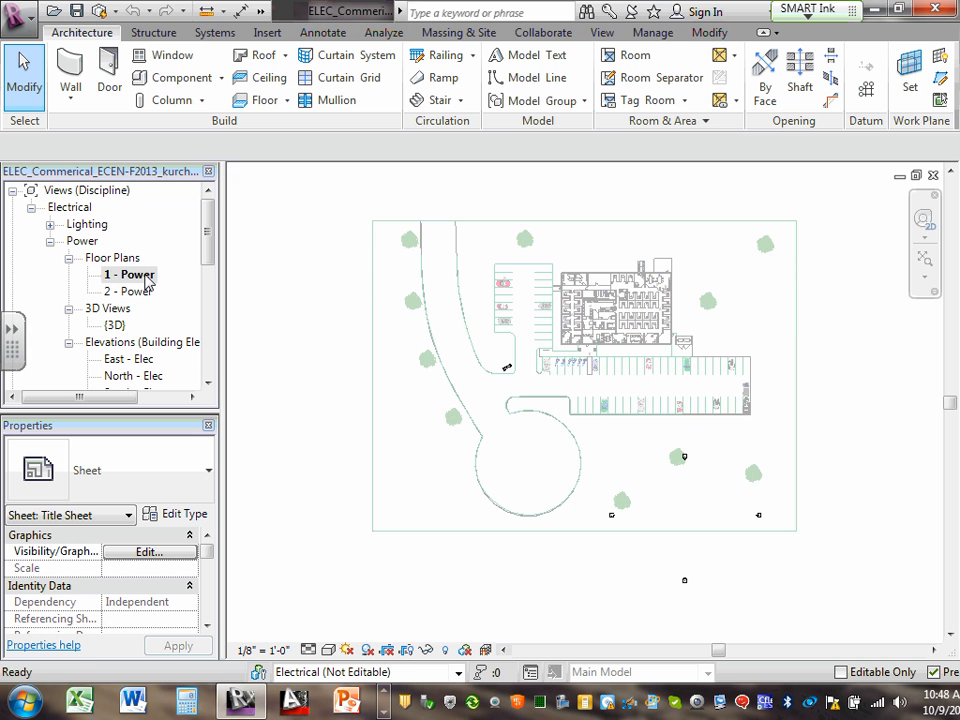
scroll(621, 274, "up", 1)
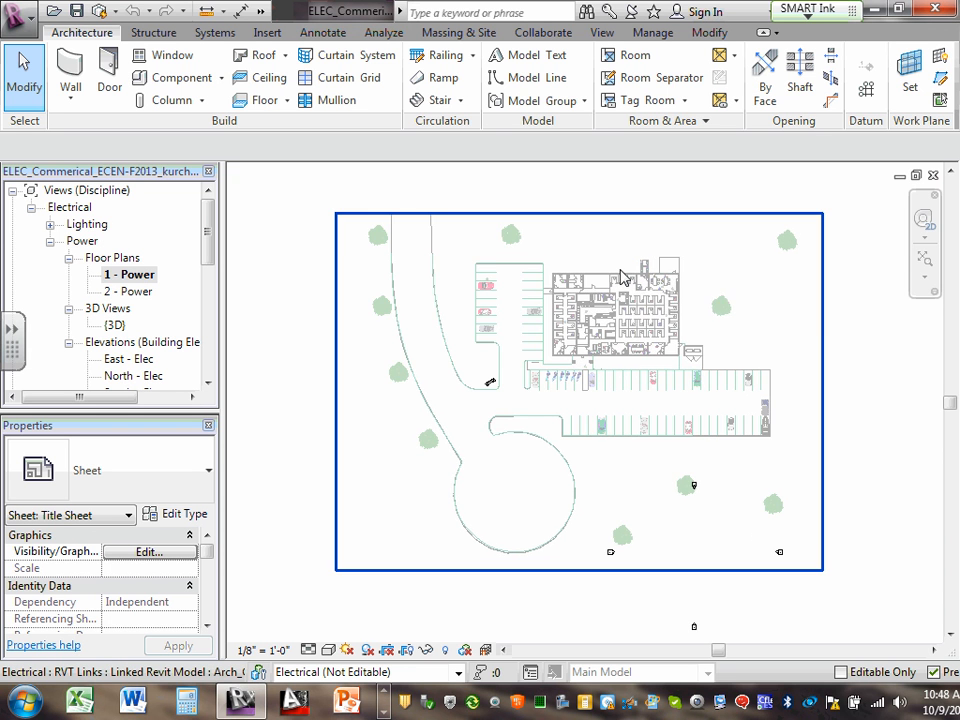
scroll(621, 274, "up", 3)
scroll(624, 280, "up", 1)
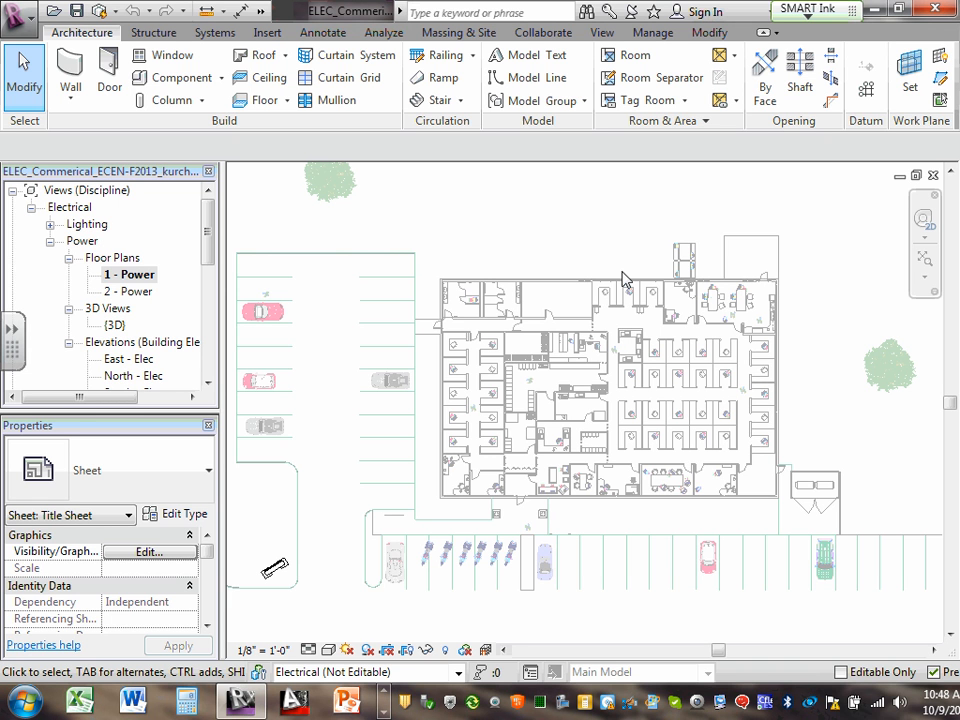
- Rename the 1 - Power floor plan view as "1 - Floor Plan Power (E6)"
right_click(143, 283)
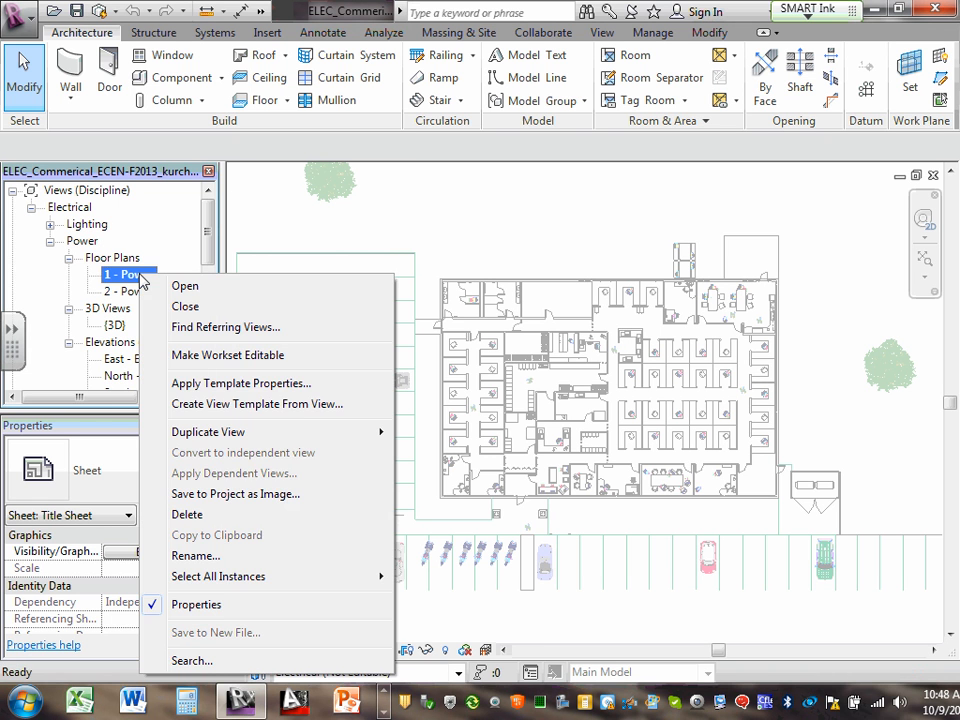
left_click(194, 556)
left_click(483, 334)
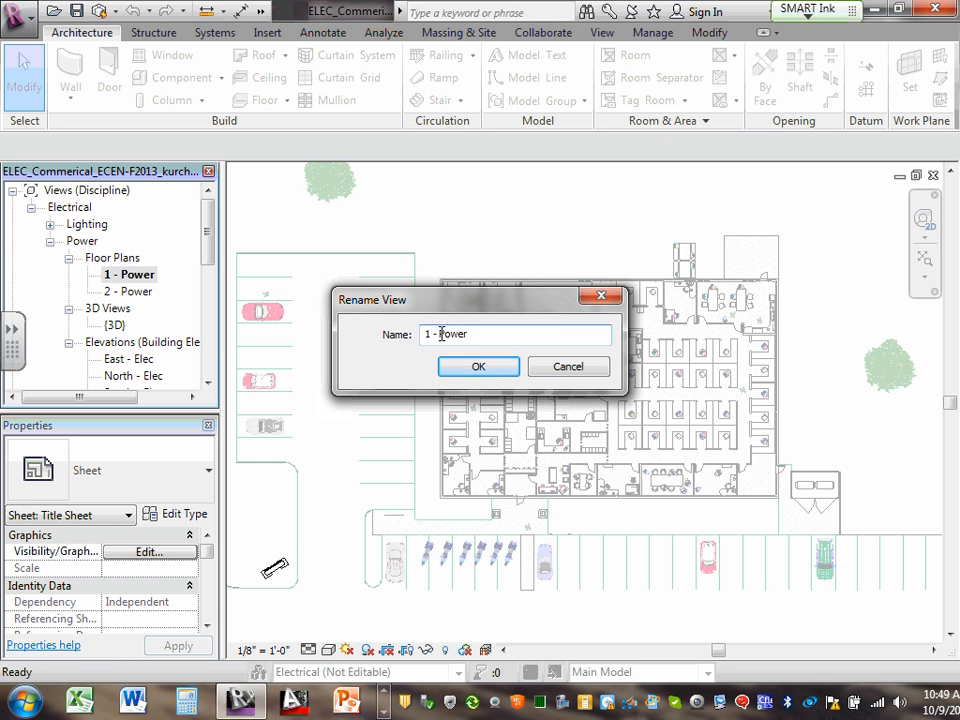
left_click(441, 334)
type("Floor Plan")
left_click(518, 336)
type("(")
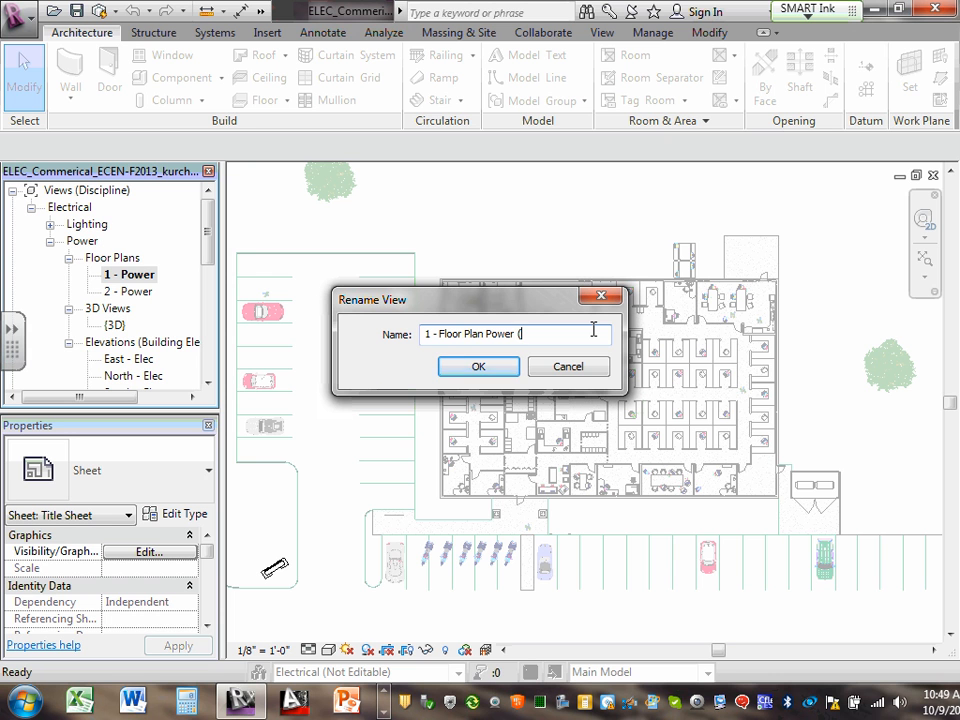
type("E6)")
left_click(497, 368)
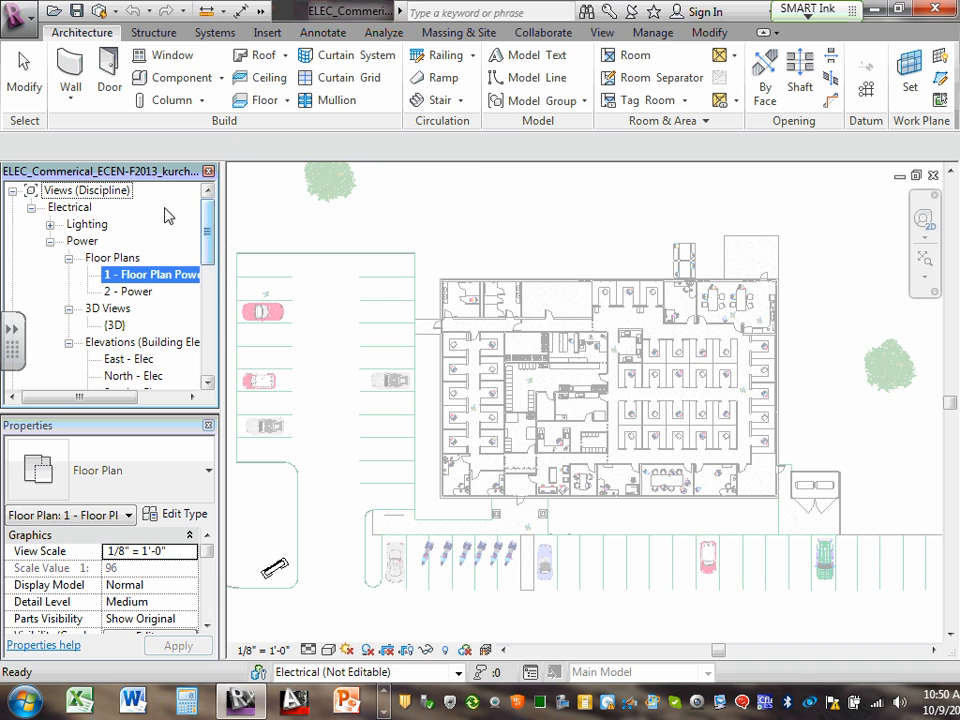
- Widen the project browser to show full view names and duplicate 1 - Floor Plan Power (E6) with detailing
left_click_drag(225, 238, 352, 250)
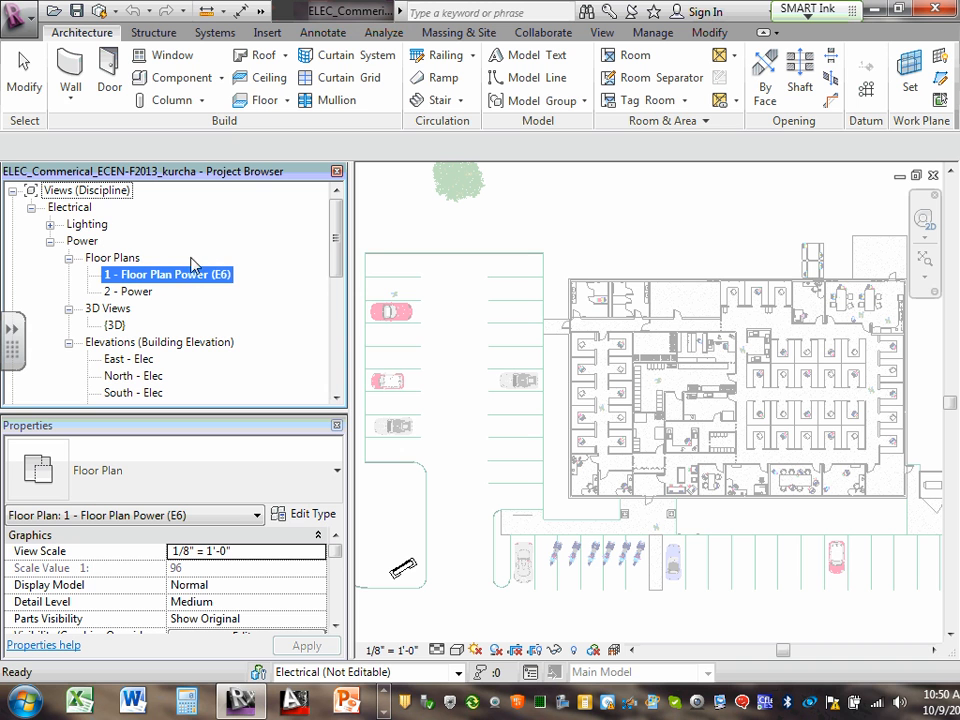
right_click(184, 280)
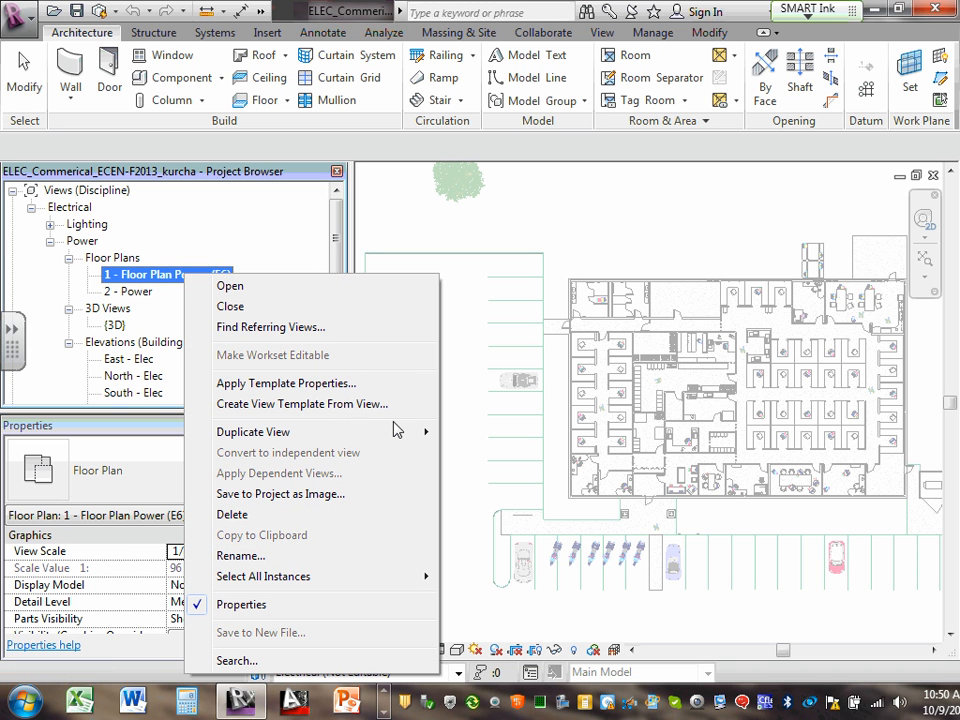
mouse_move(398, 433)
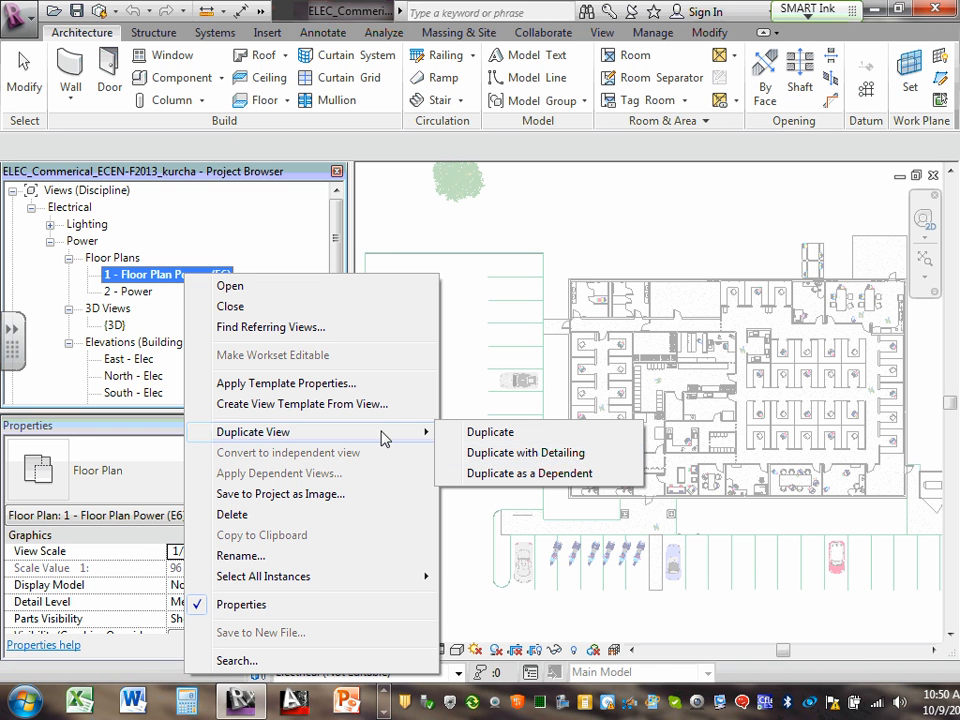
left_click(540, 455)
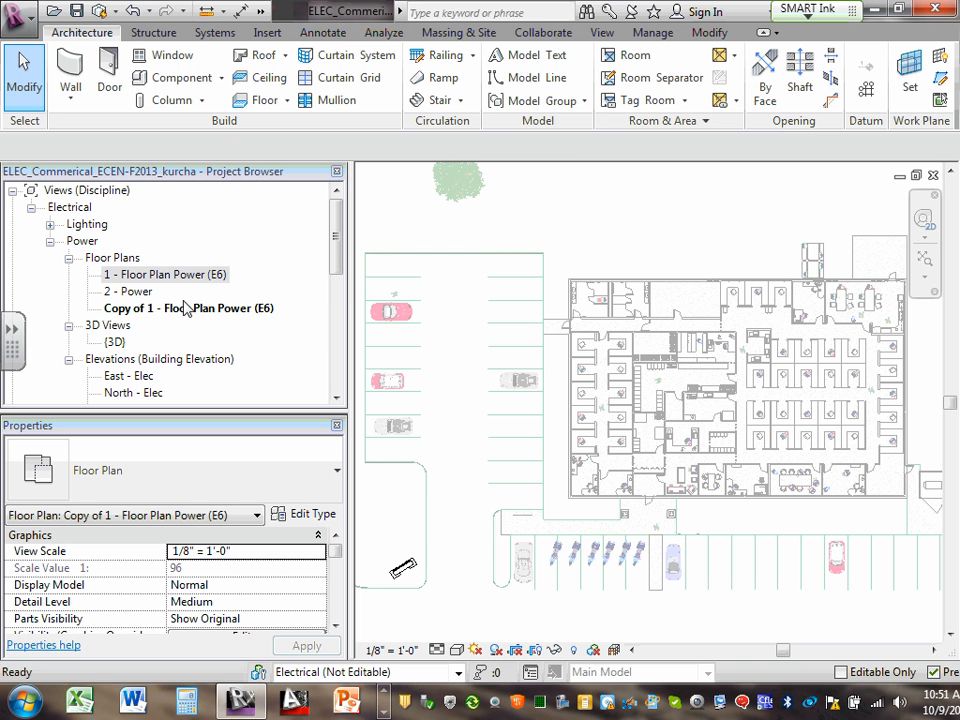
- Rename the duplicated floor plan view as "1 -Site Plan Lighting & Power (E4)"
scroll(620, 430, "down", 5)
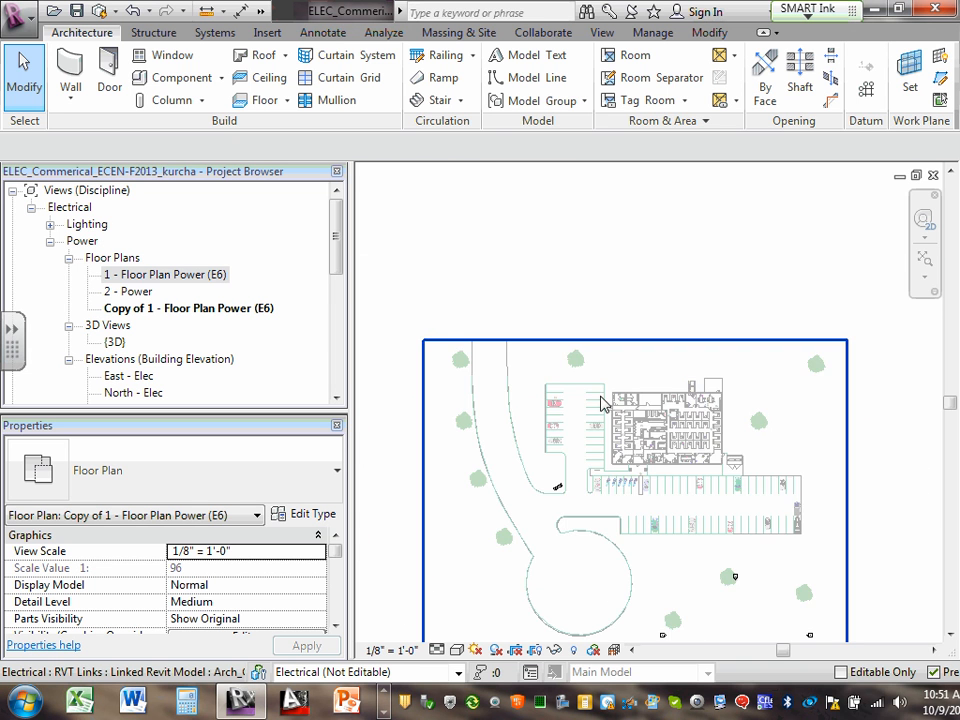
scroll(601, 402, "down", 2)
scroll(606, 460, "up", 1)
middle_click_drag(623, 447, 647, 359)
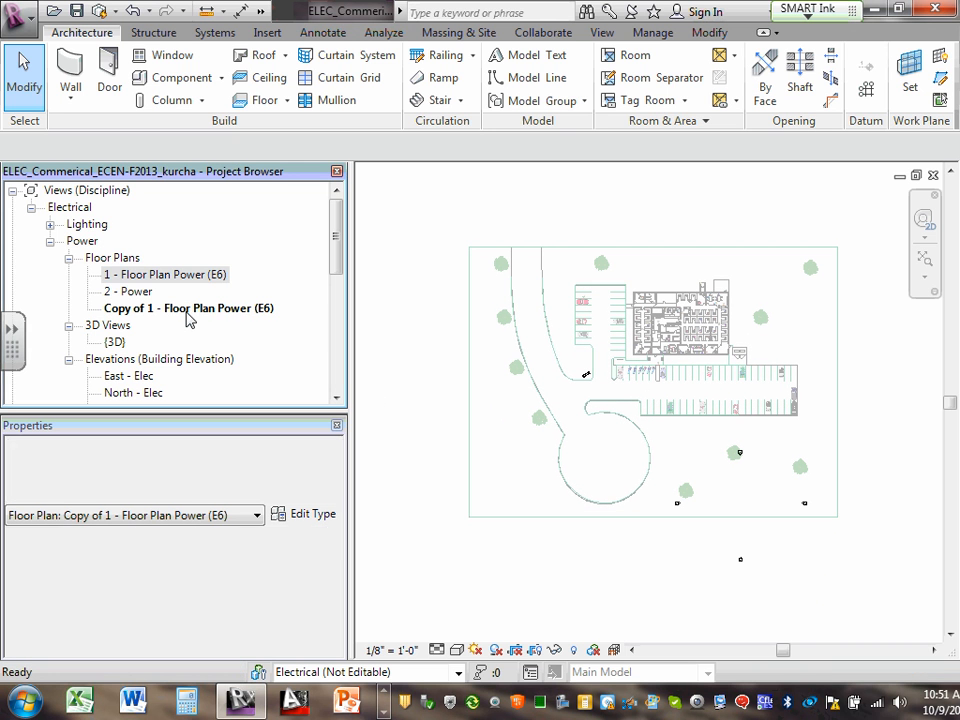
left_click(188, 308)
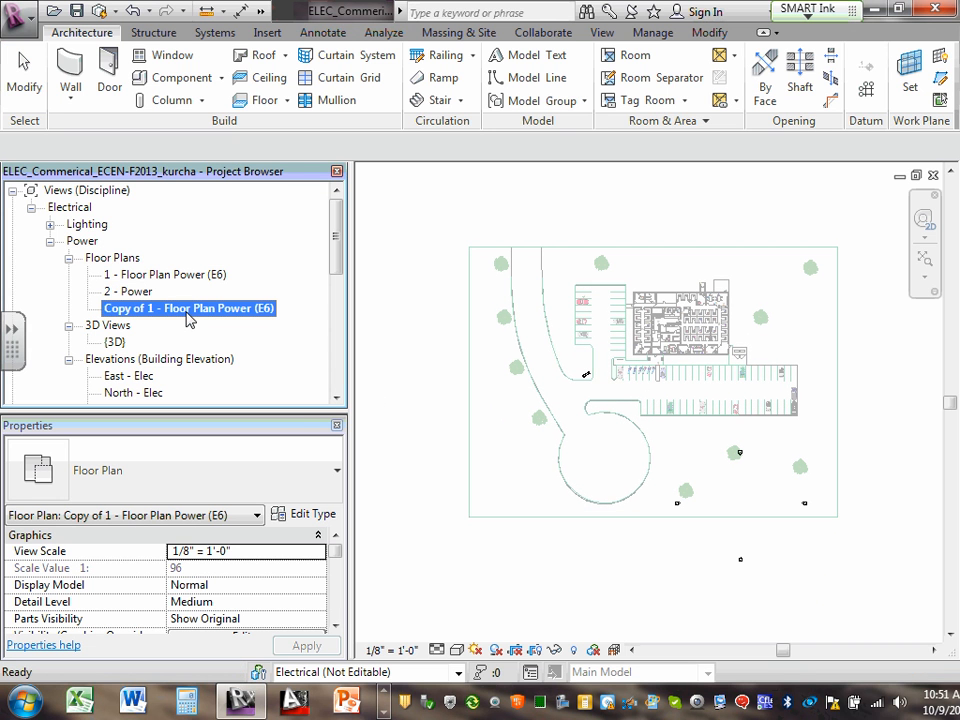
right_click(188, 316)
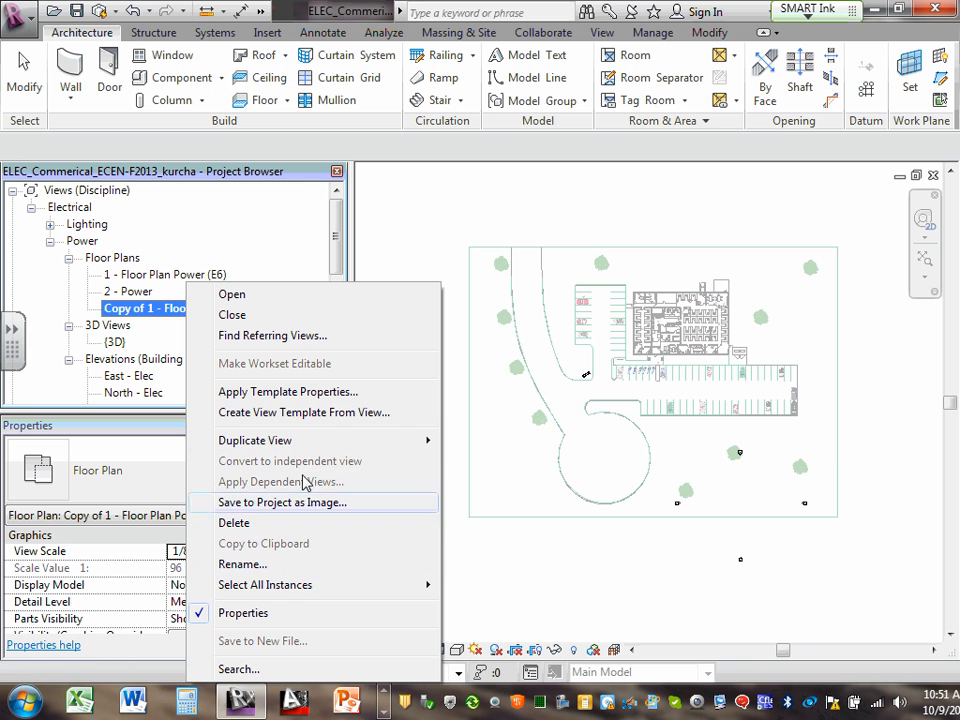
mouse_move(324, 452)
left_click(270, 563)
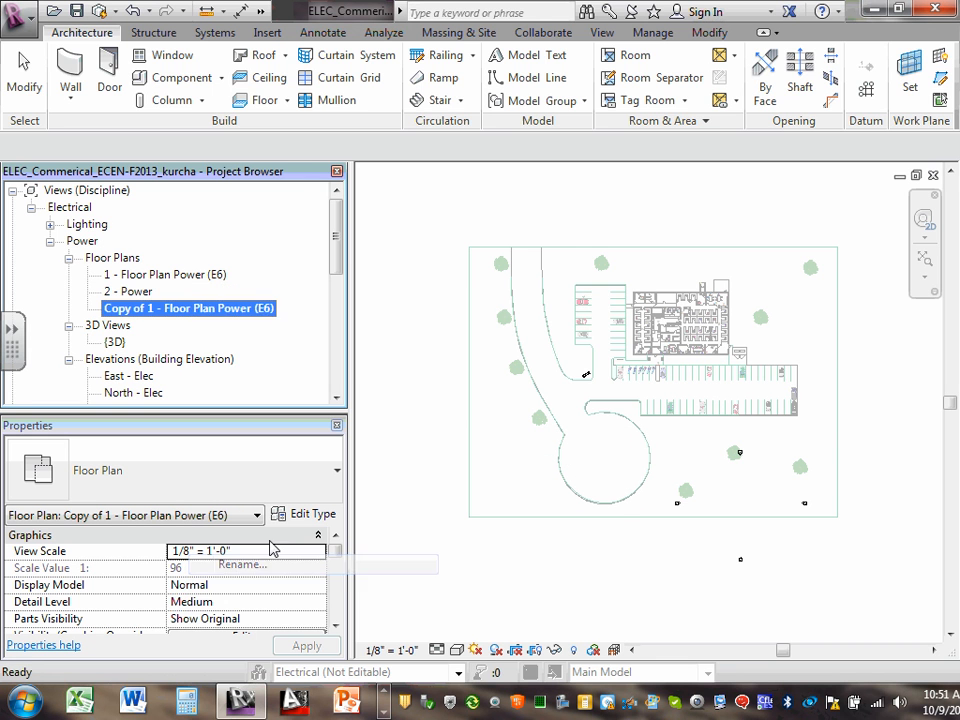
left_click_drag(463, 334, 317, 325)
key("Delete")
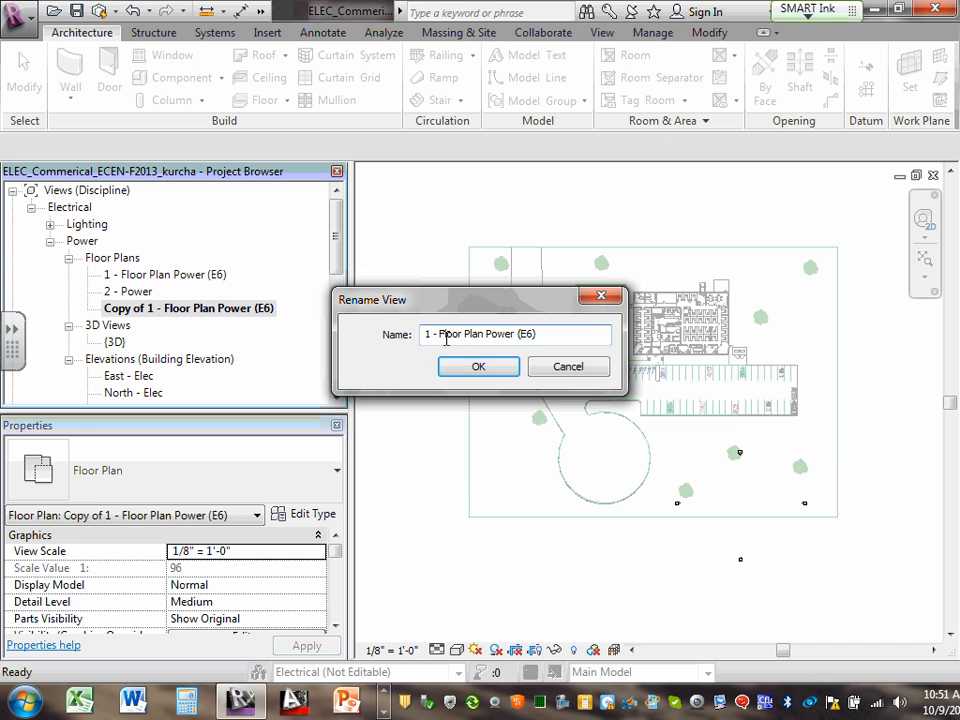
type("Sit")
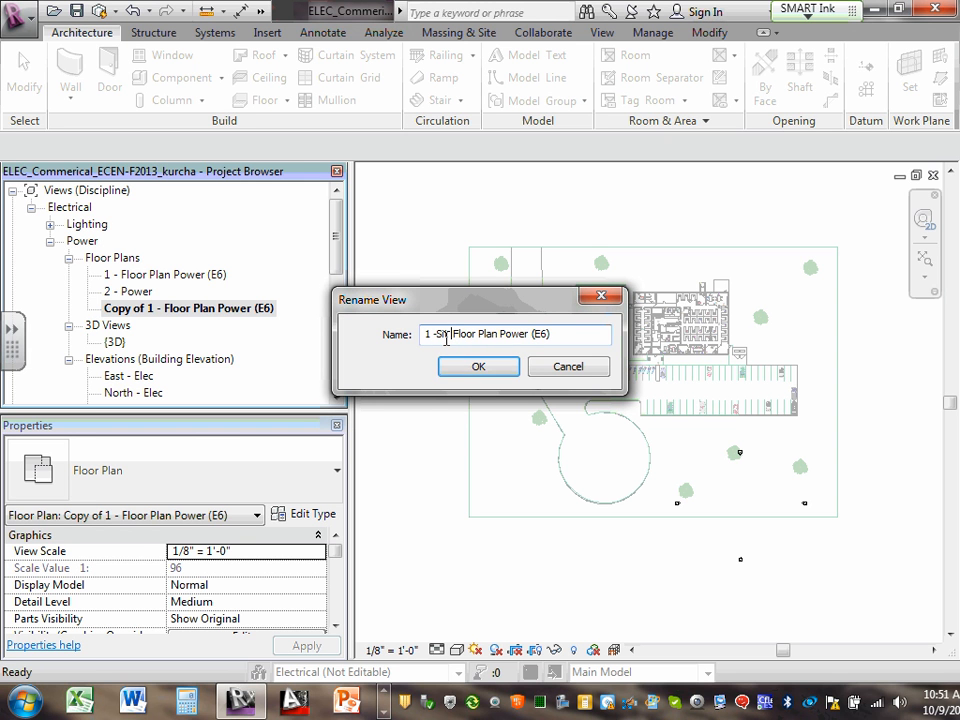
type(" Plan ")
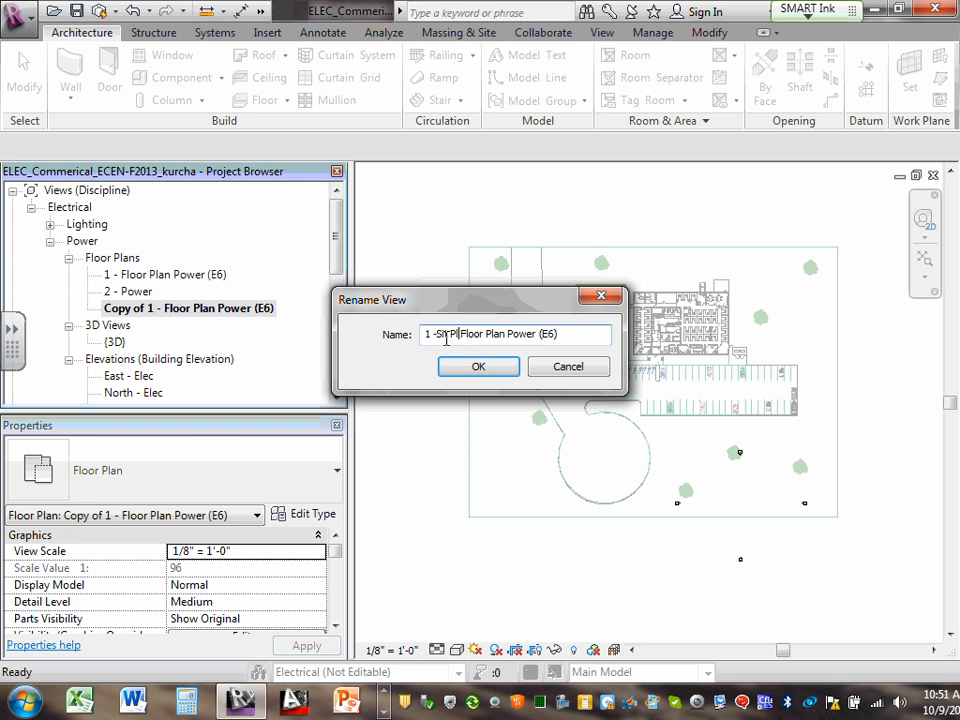
type("Lightin")
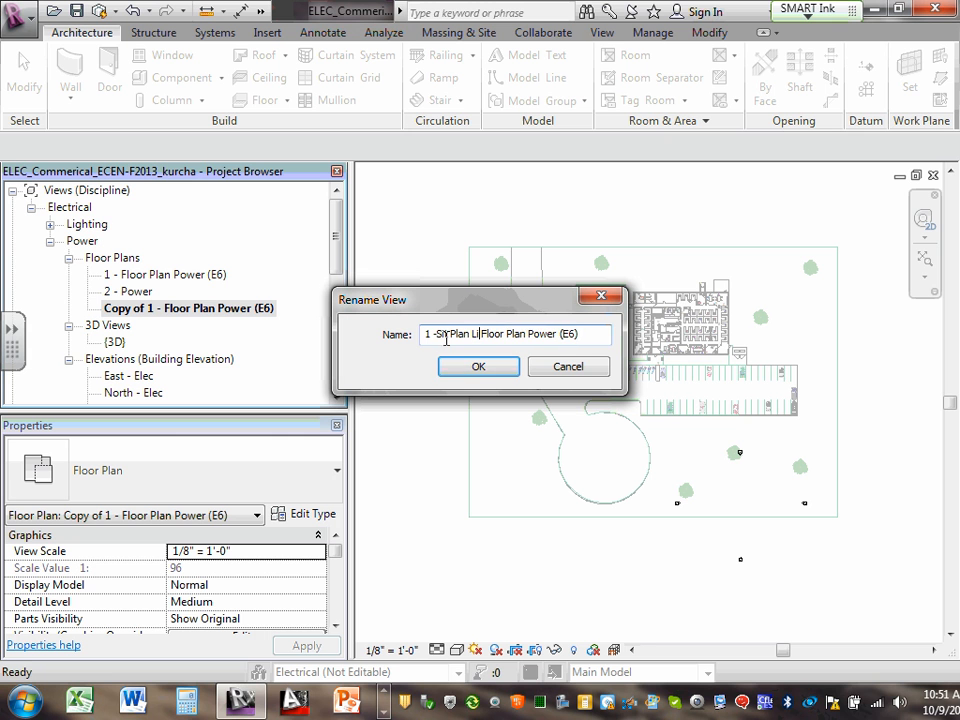
type("g & Po")
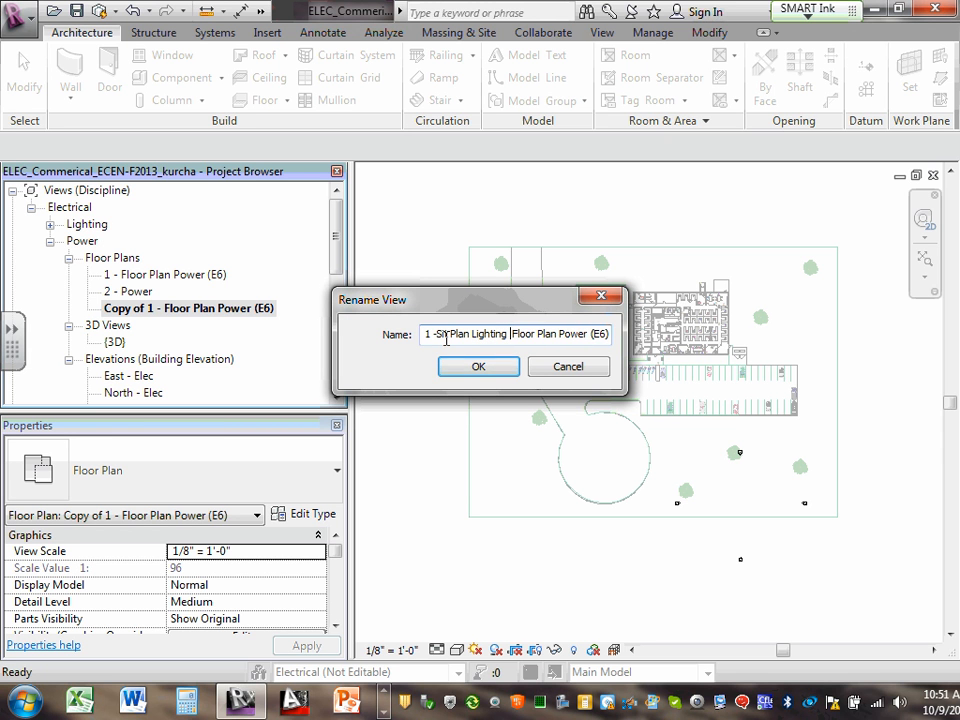
type("wer")
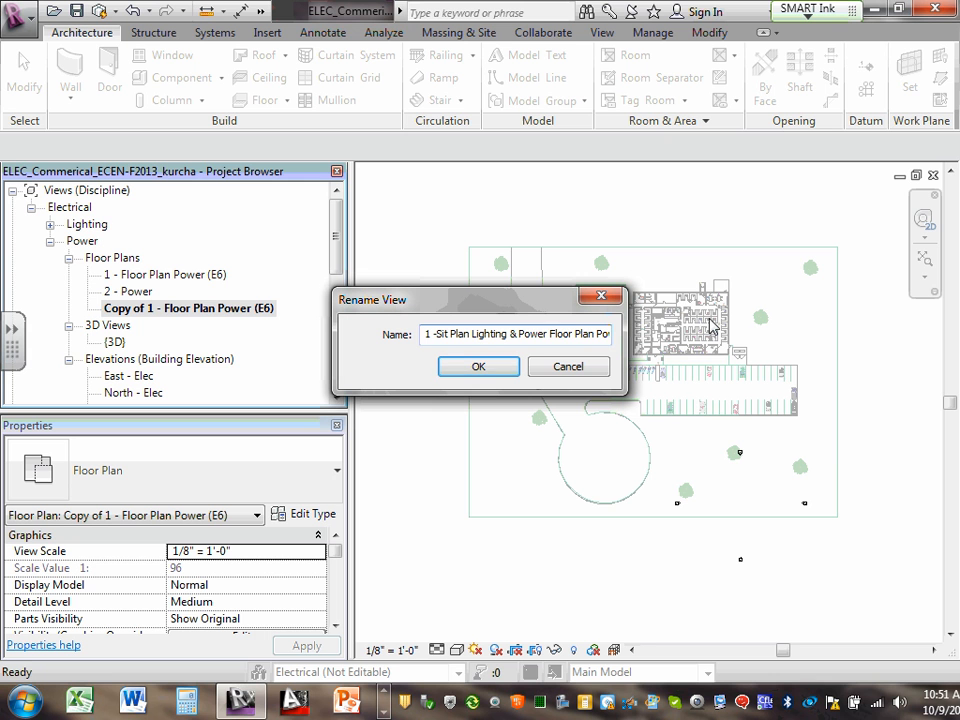
key("BackSpace")
key("Delete")
key("Delete")
key("Delete")
key("Delete")
key("Delete")
key("Delete")
key("Delete")
key("Delete")
key("Delete")
key("Delete")
key("Delete")
key("Delete")
key("Delete")
key("Delete")
key("Delete")
key("Delete")
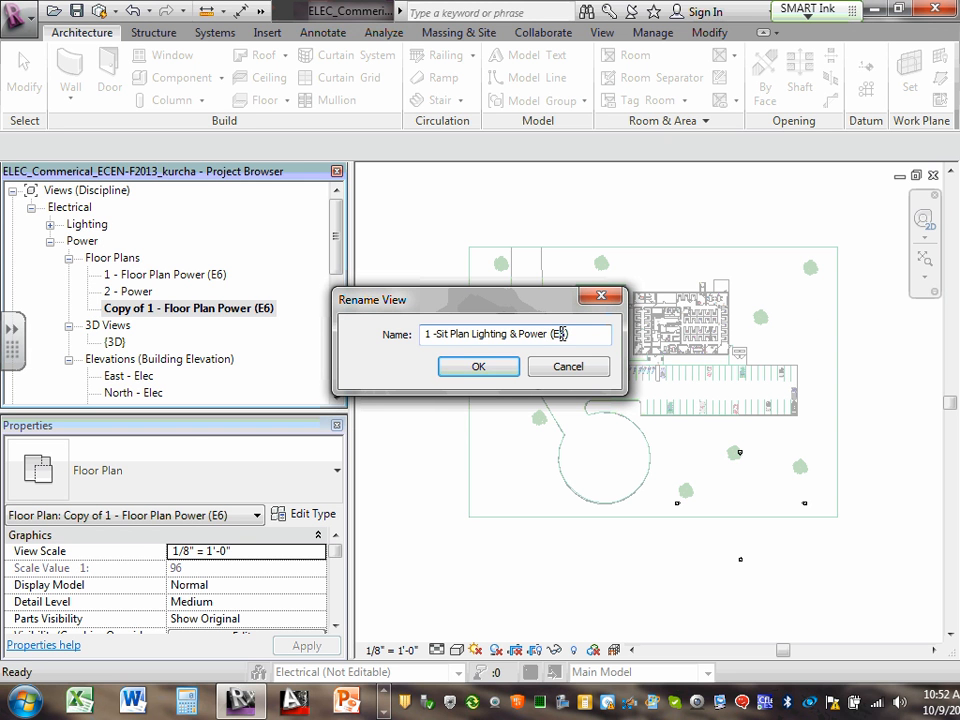
left_click_drag(562, 334, 571, 334)
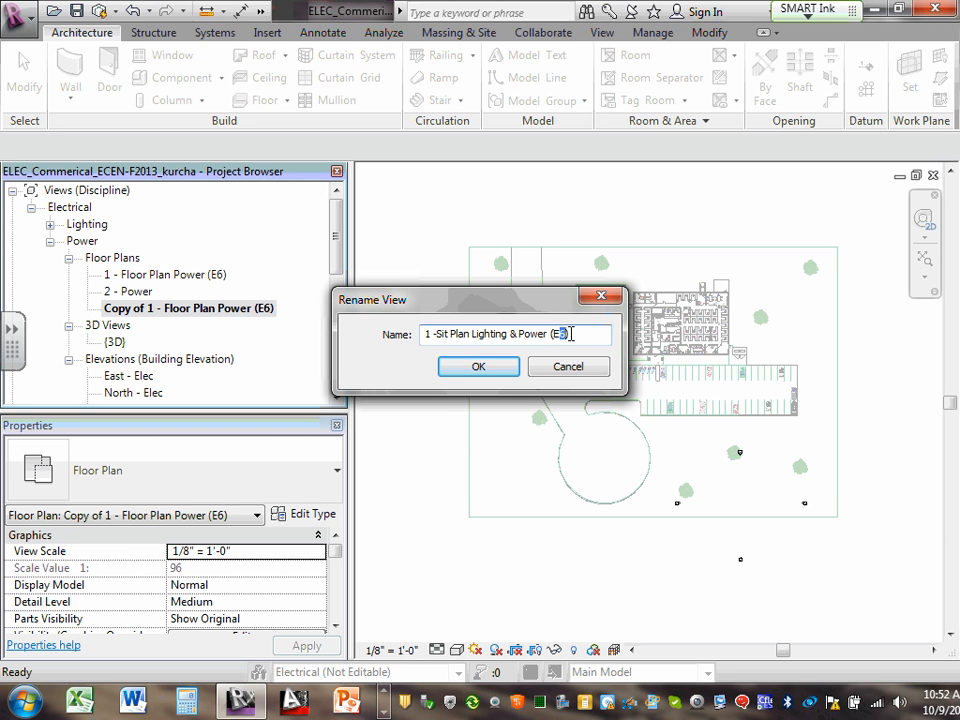
type("E4")
left_click(451, 336)
type("e")
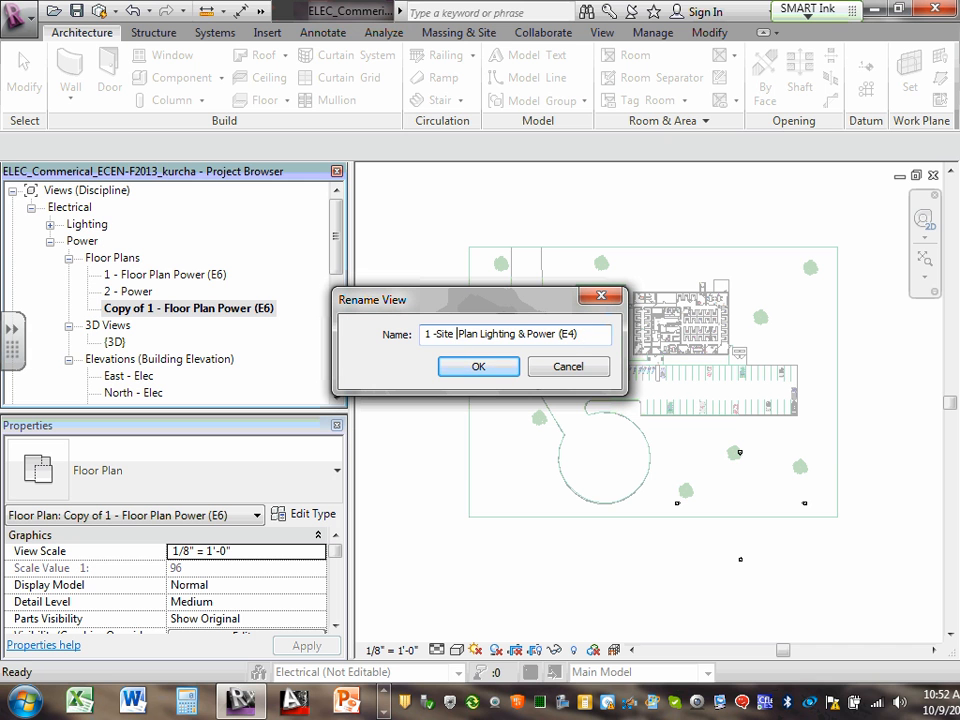
left_click(597, 336)
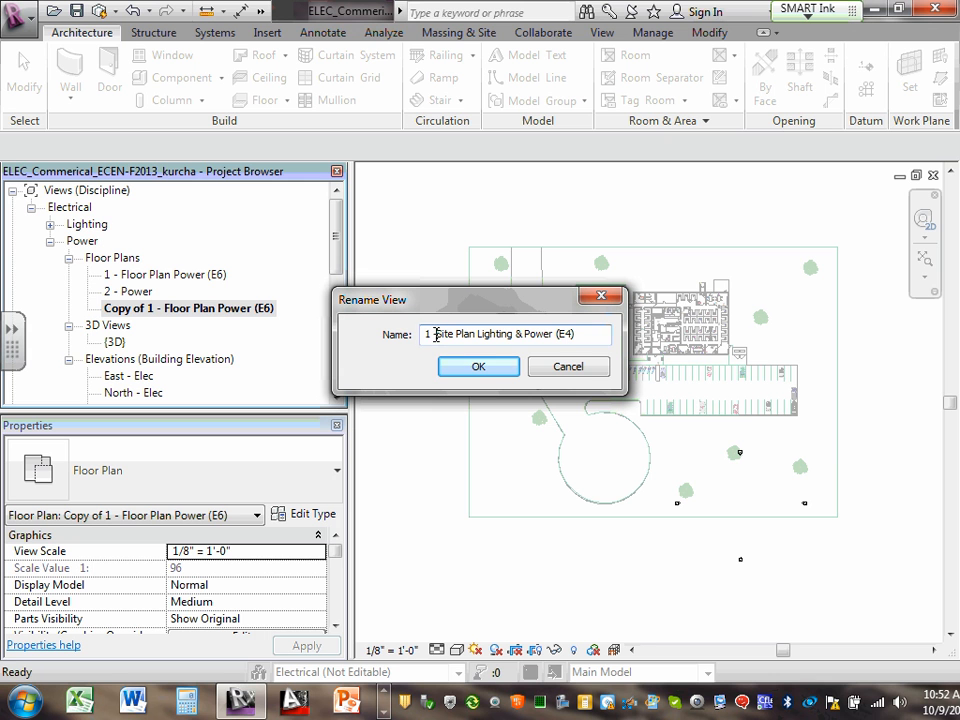
left_click_drag(436, 334, 424, 334)
left_click(476, 366)
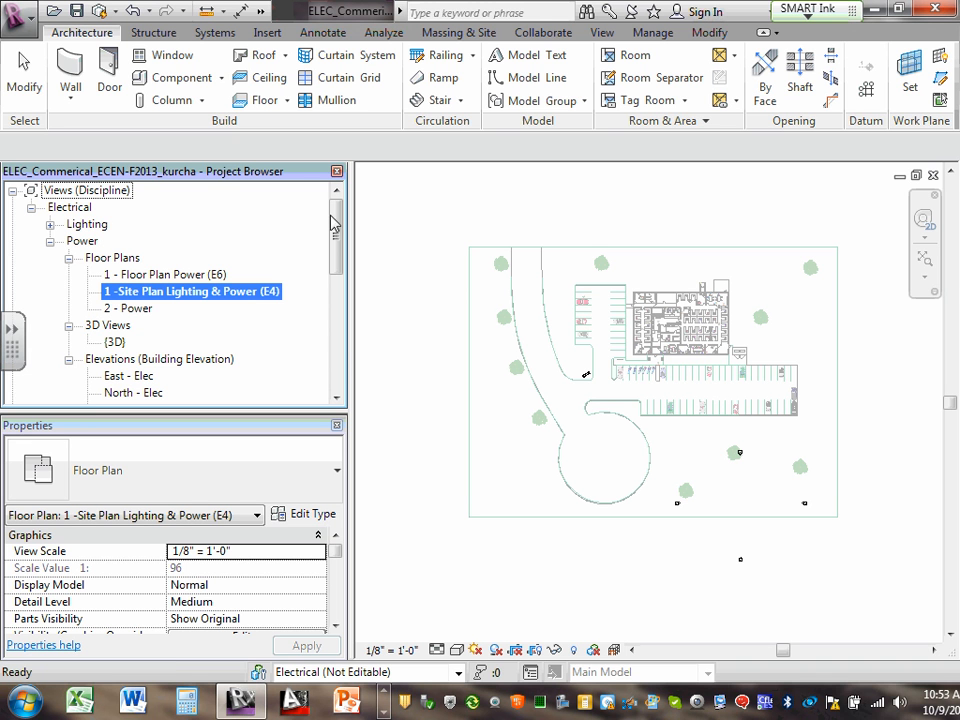
- Compare sheet E4 - Site Plane Lighting & Power in the sheet list with the matching 1 -Site Plan Lighting & Power (E4) view
left_click_drag(338, 225, 343, 334)
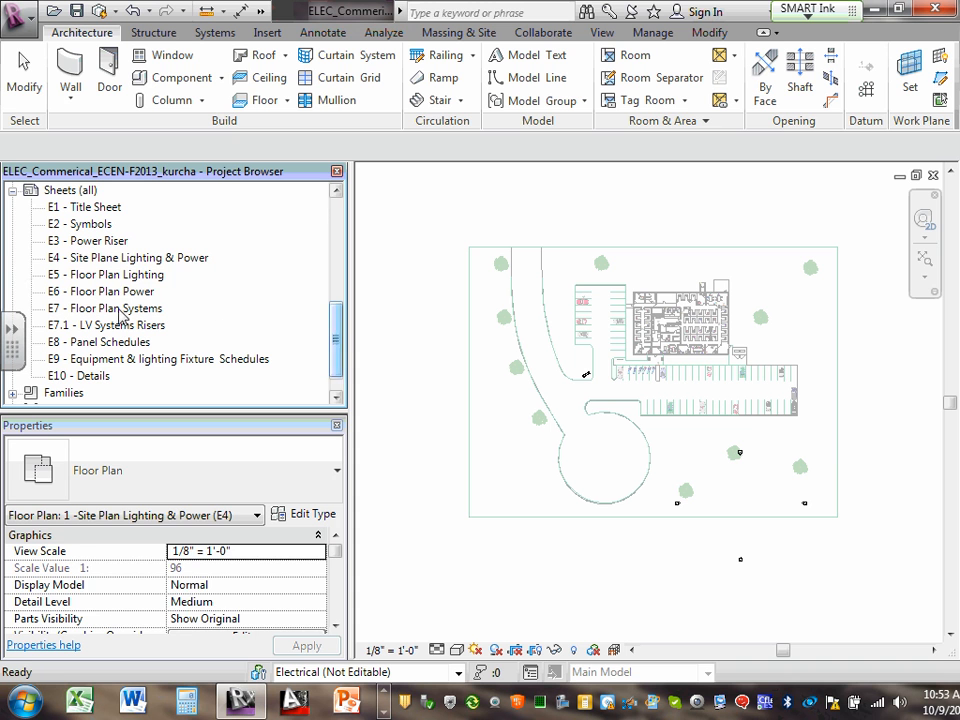
left_click(116, 260)
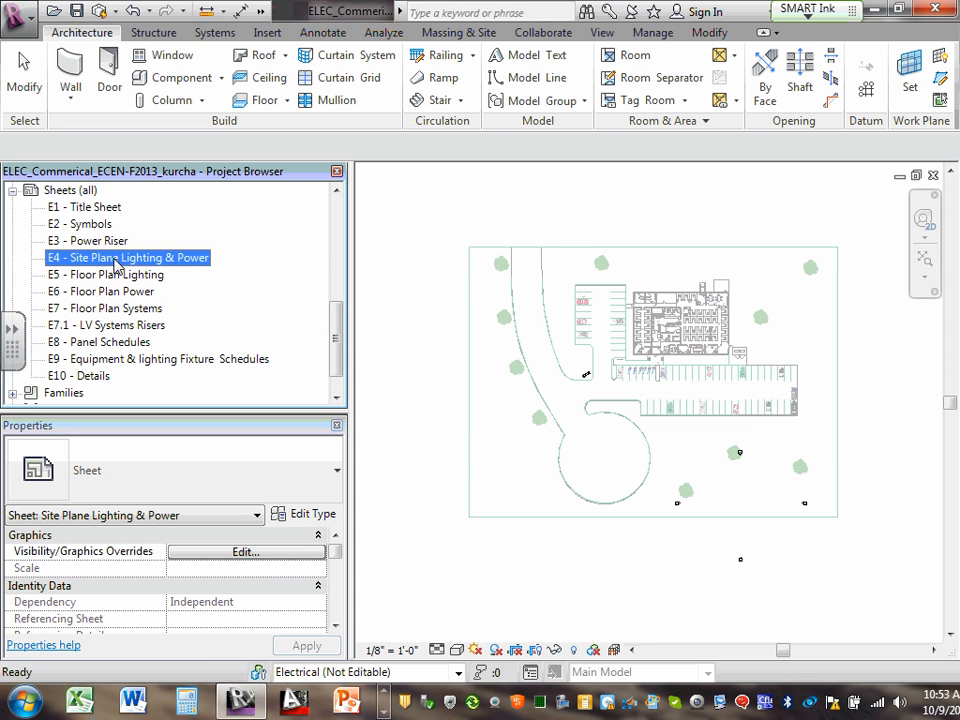
left_click_drag(334, 369, 347, 233)
left_click(210, 295)
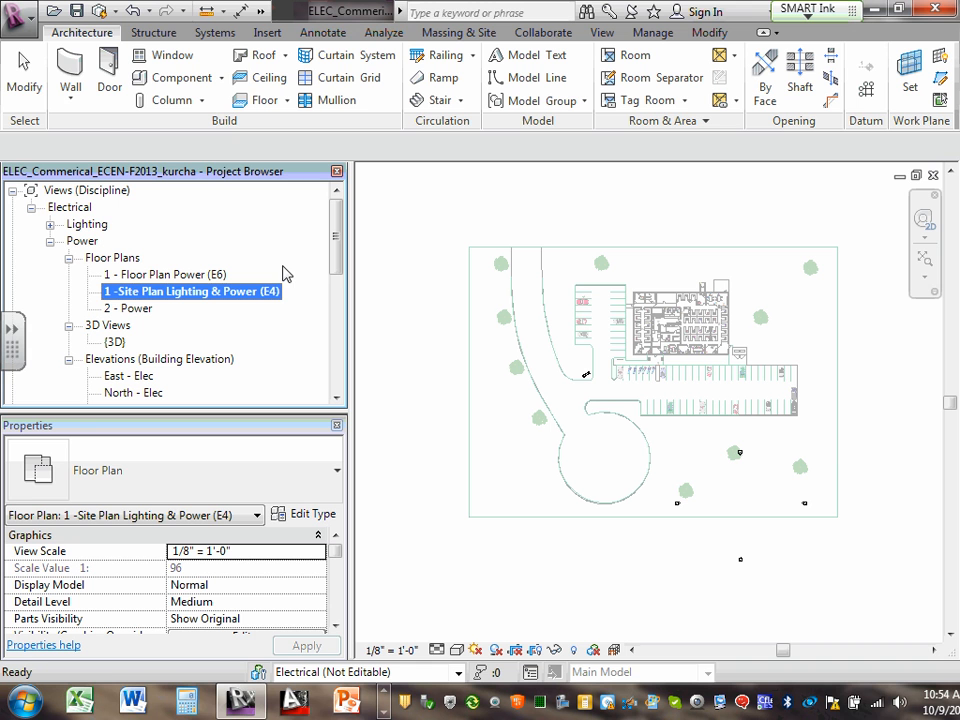
left_click(385, 692)
left_click(385, 692)
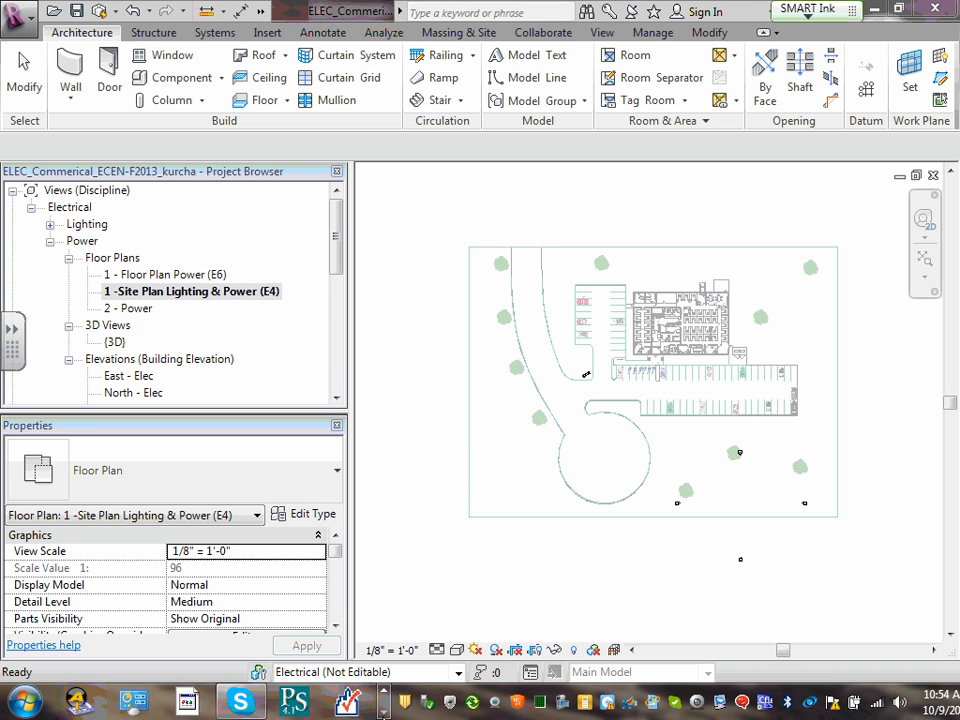
left_click(385, 692)
left_click(385, 692)
left_click(134, 702)
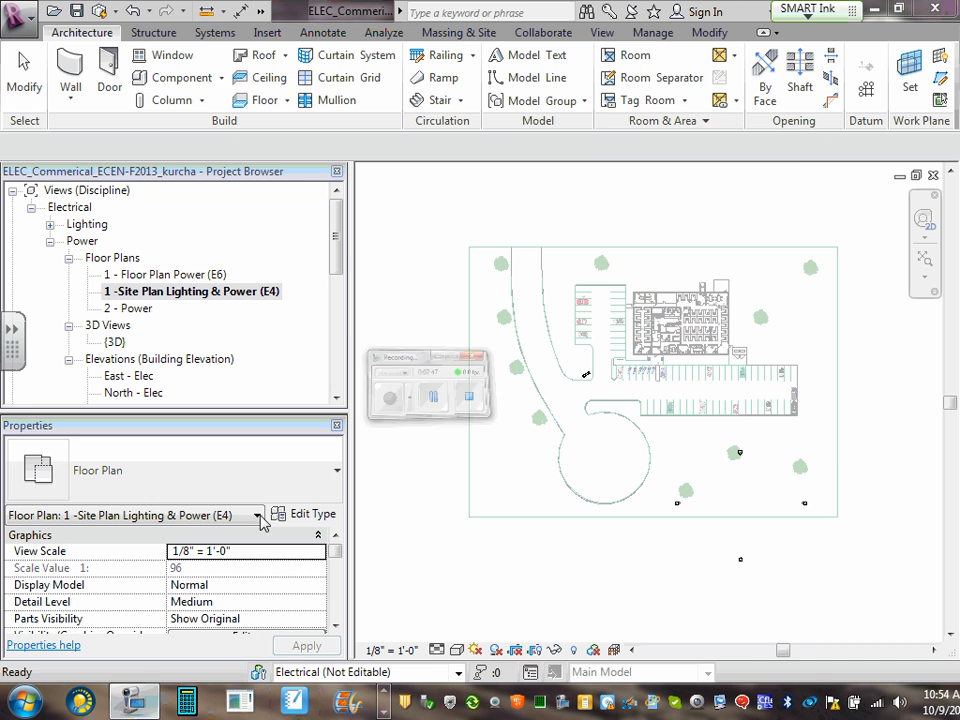
left_click(700, 157)
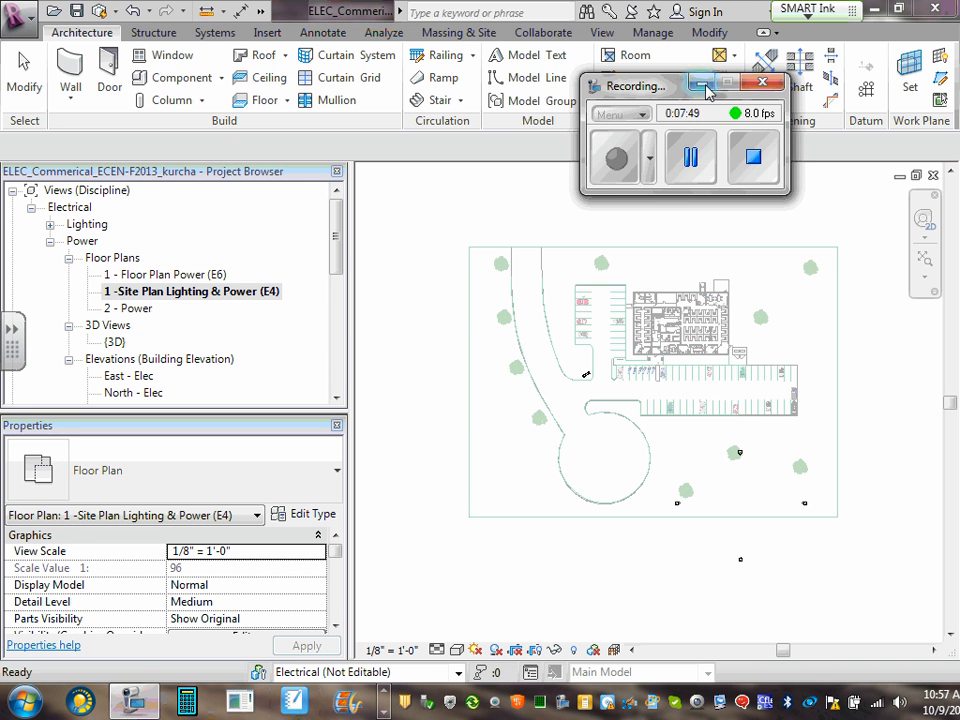
left_click(706, 88)
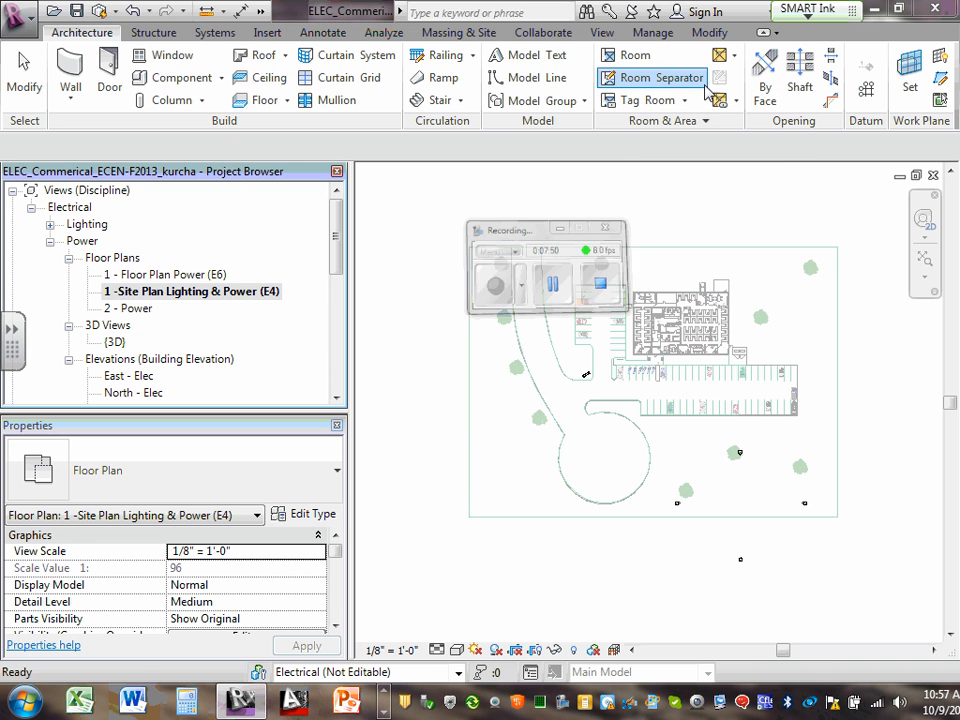
- Open the 1 - Floor Plan Power (E6) view and show the whole site
double_click(177, 276)
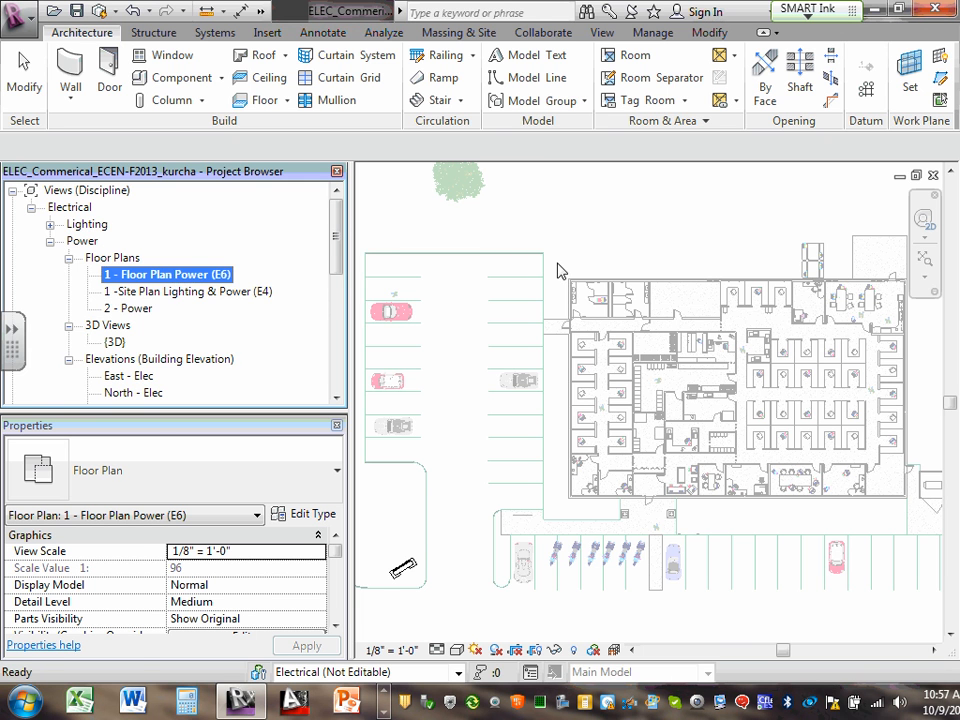
scroll(558, 270, "down", 3)
scroll(612, 262, "down", 4)
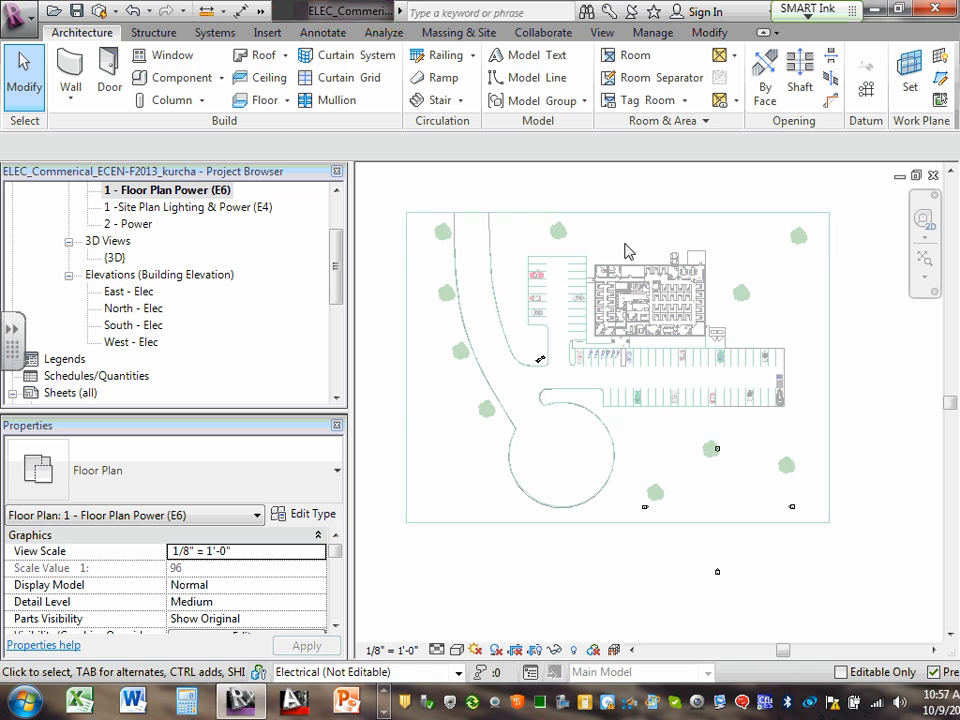
left_click_drag(340, 255, 343, 246)
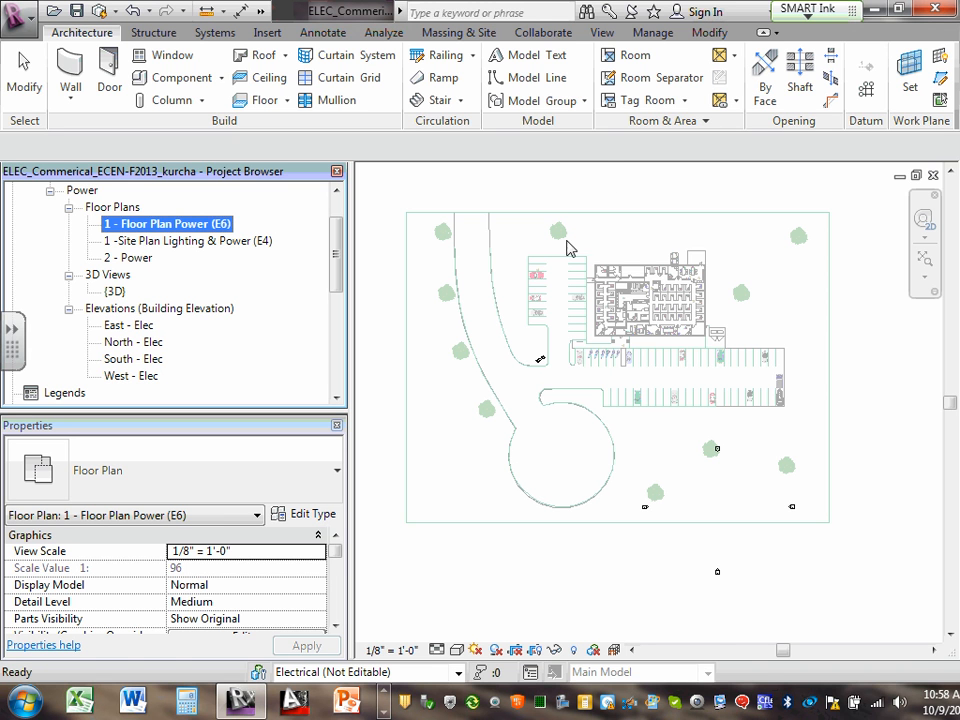
- Pin the linked architectural model Arch_Commerical_ACEN-F2013.rvt in place and clear the selection
left_click(658, 303)
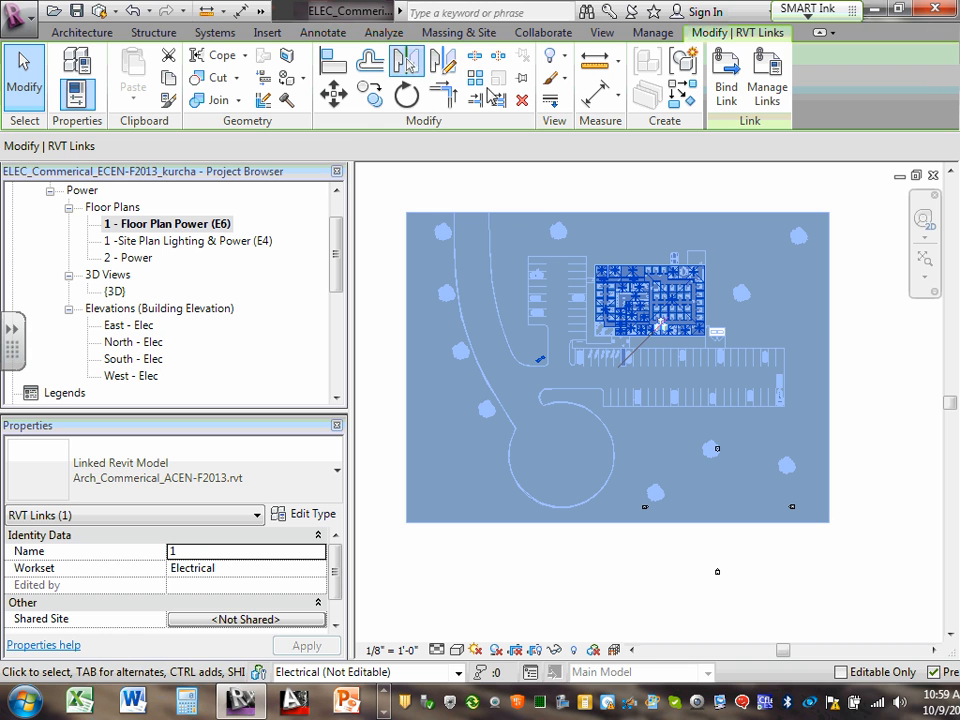
left_click(522, 80)
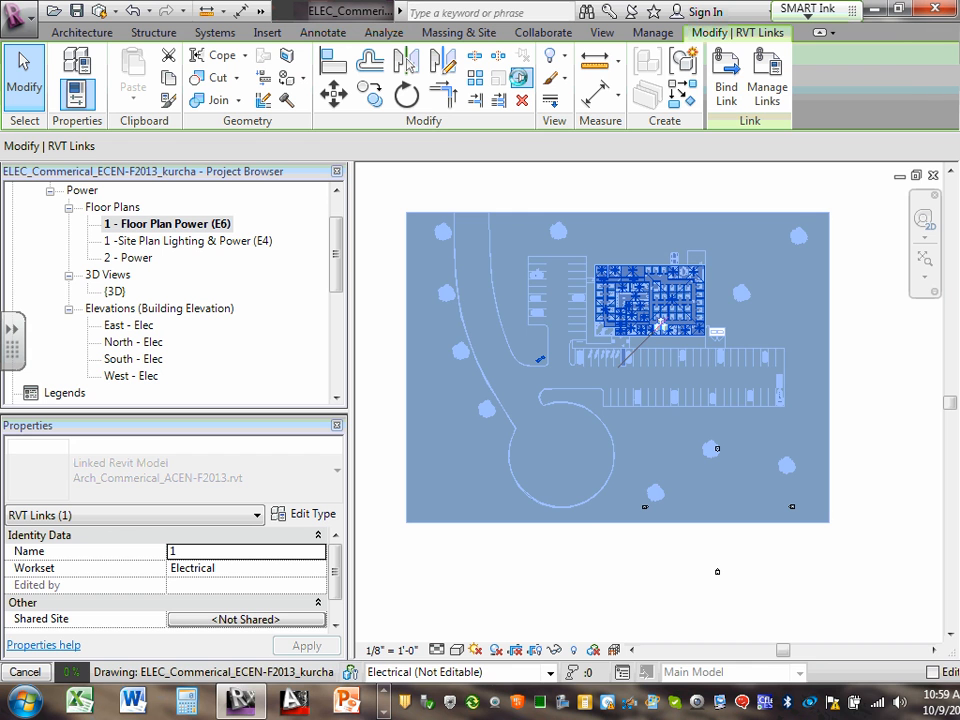
left_click(597, 198)
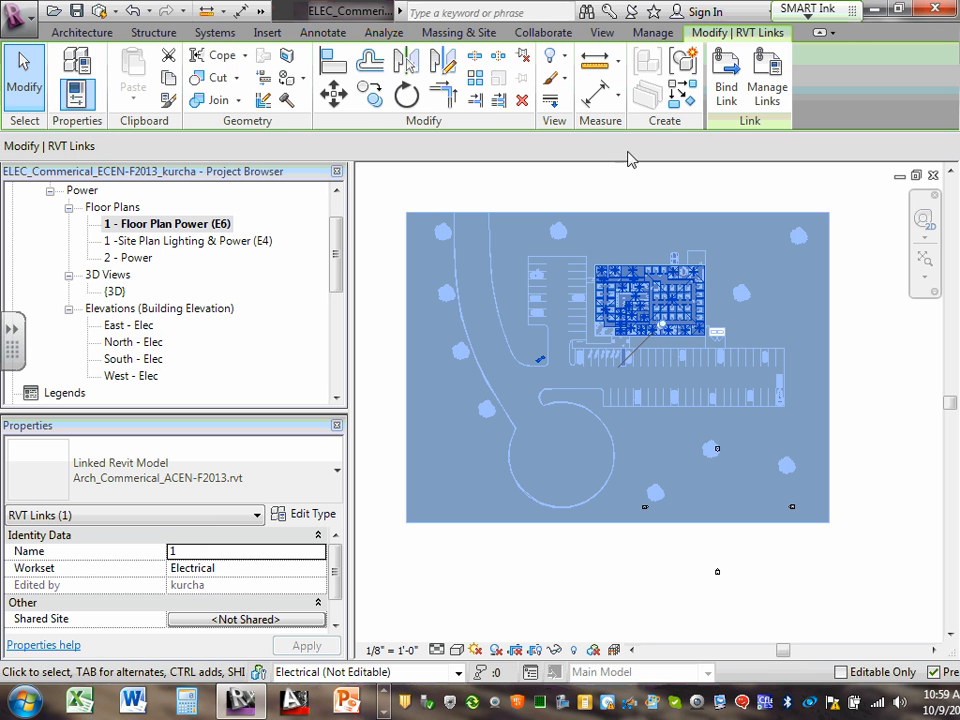
left_click(522, 85)
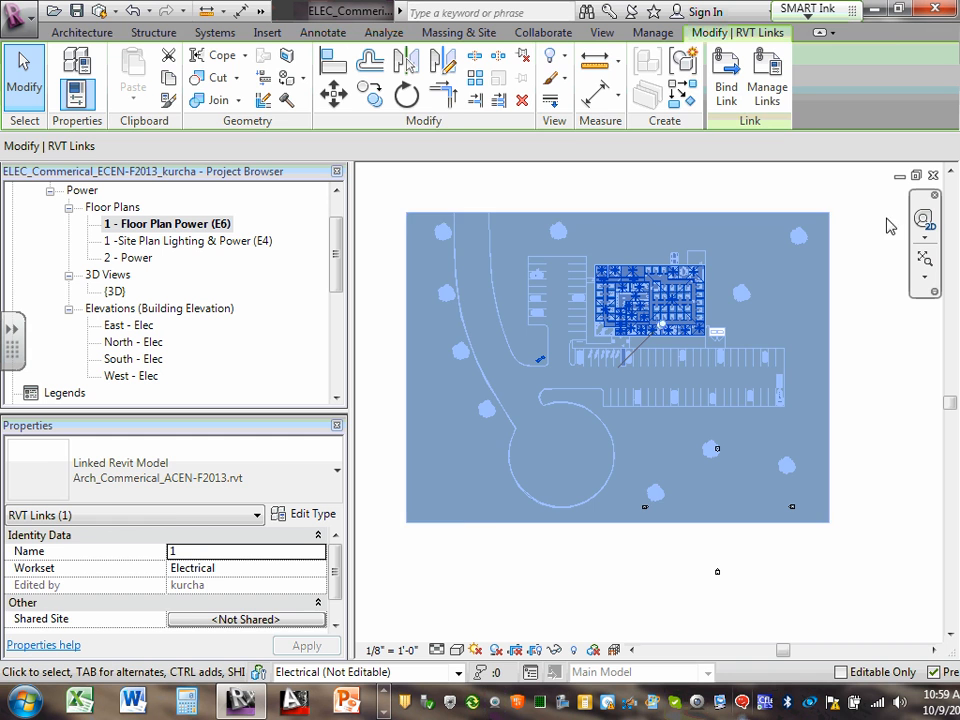
left_click(889, 343)
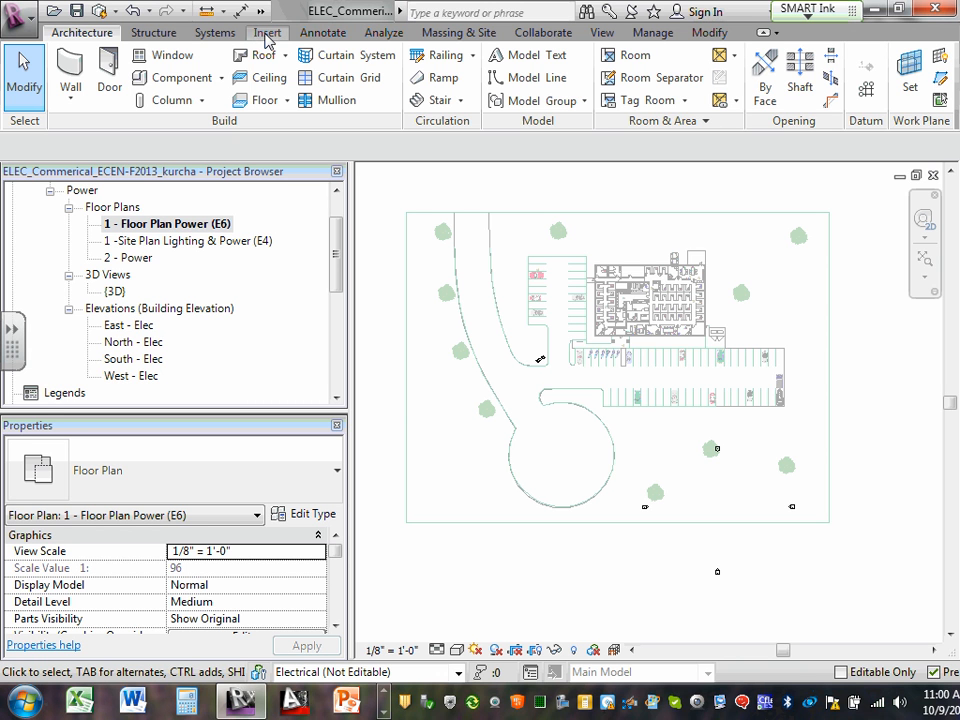
scroll(675, 296, "up", 5)
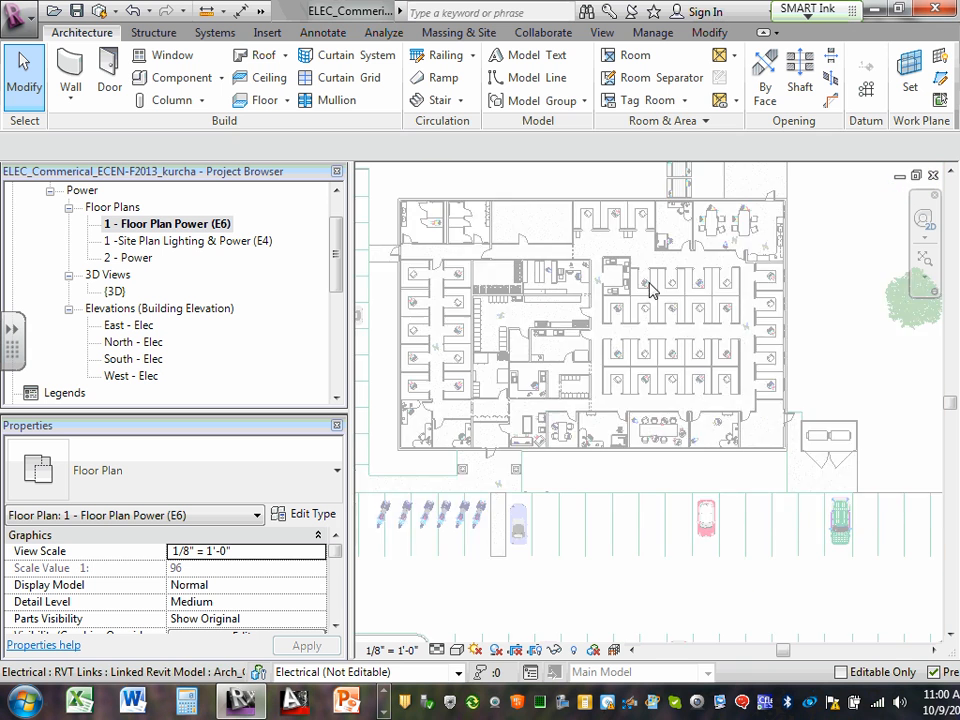
scroll(650, 290, "up", 3)
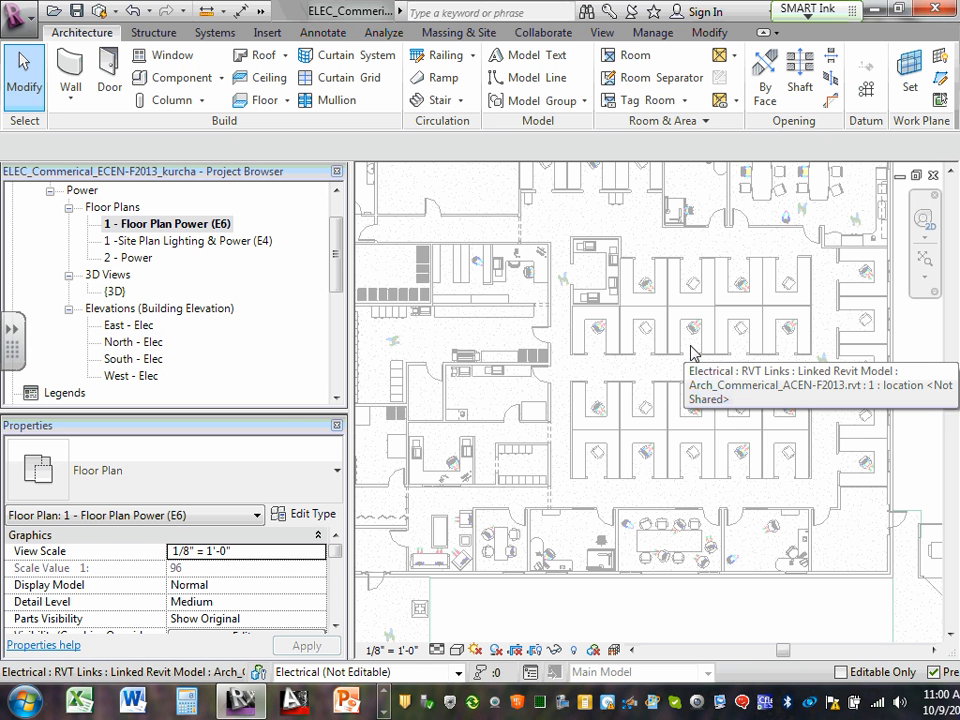
scroll(692, 350, "down", 5)
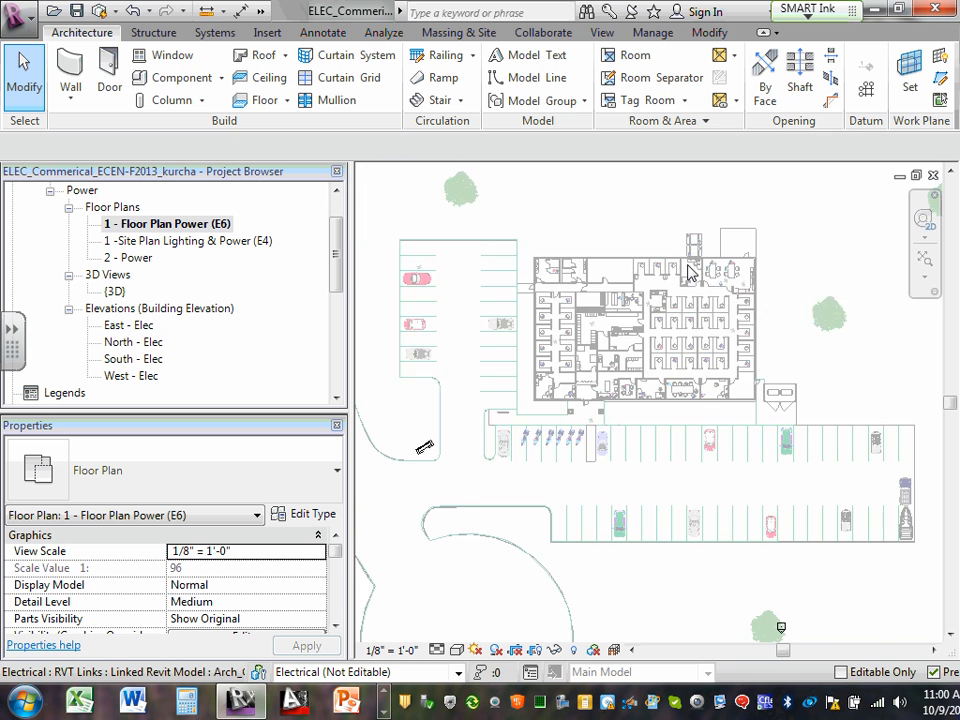
scroll(690, 272, "down", 1)
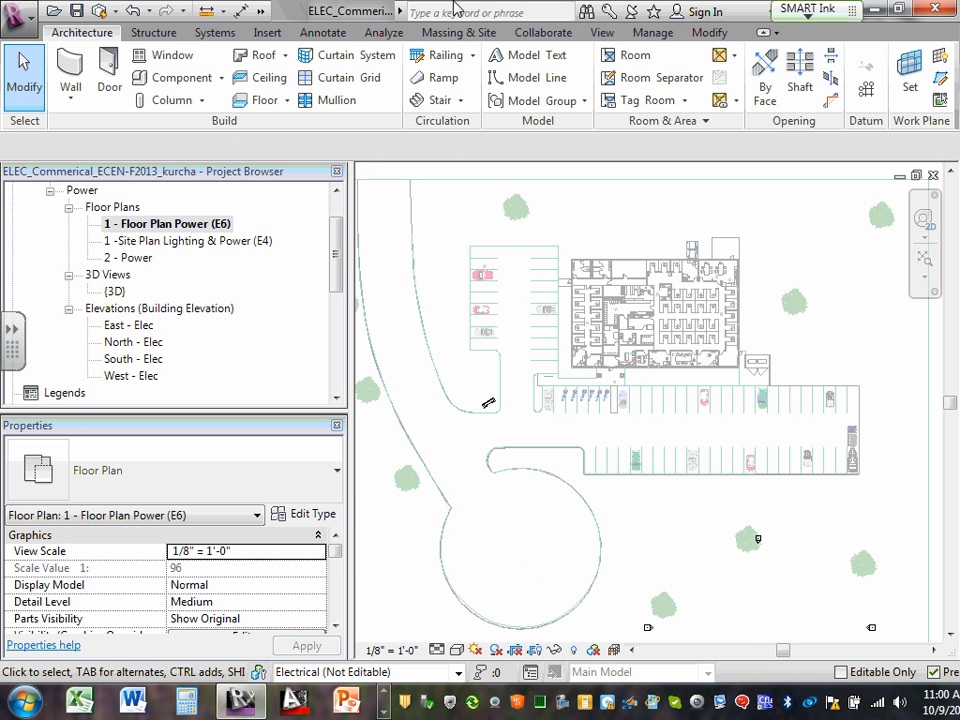
scroll(690, 310, "down", 3)
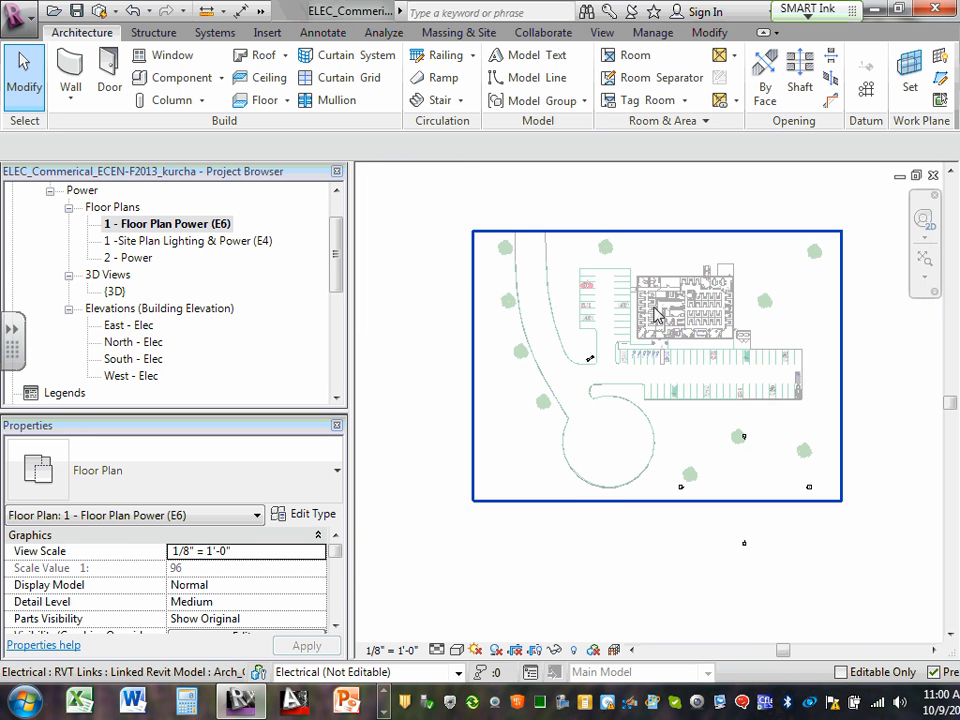
scroll(660, 312, "up", 1)
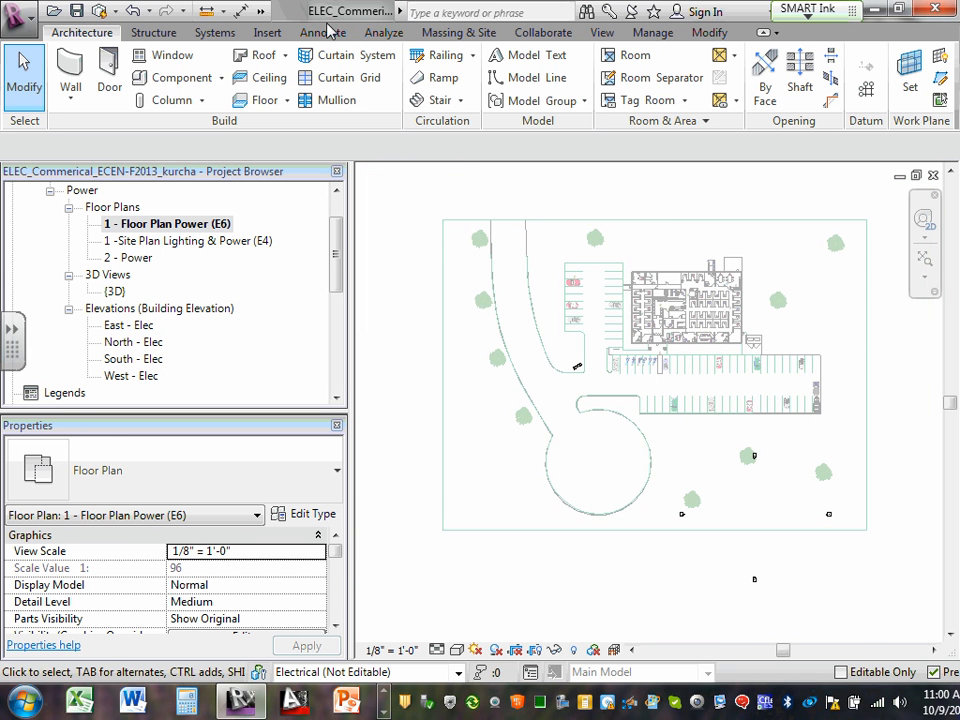
- Start a CAD import and synchronize the local file with the central model
left_click(273, 36)
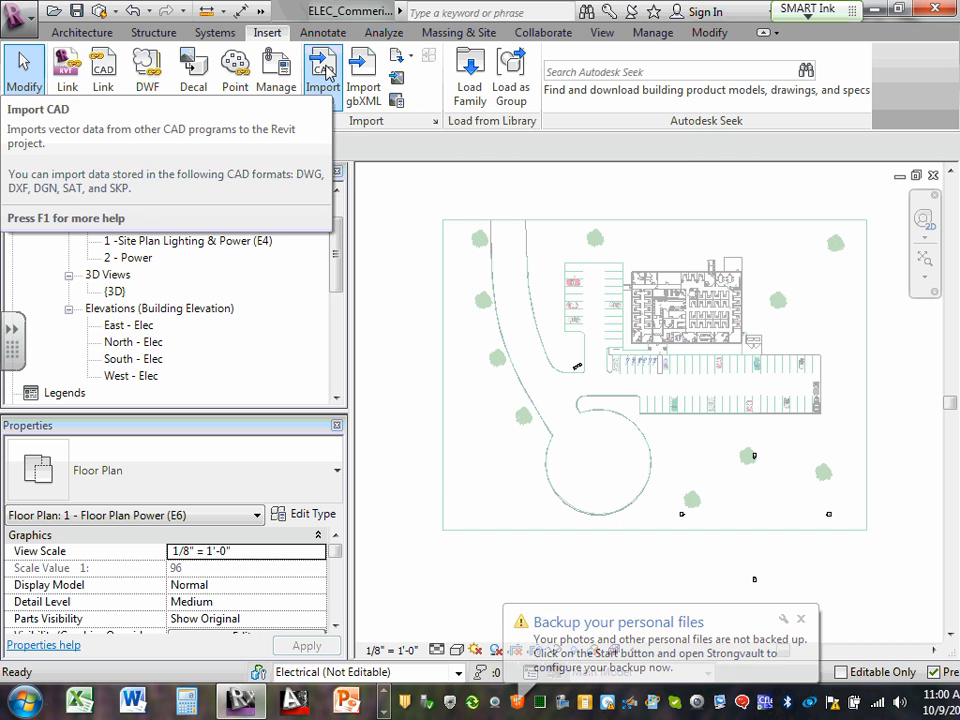
left_click(329, 73)
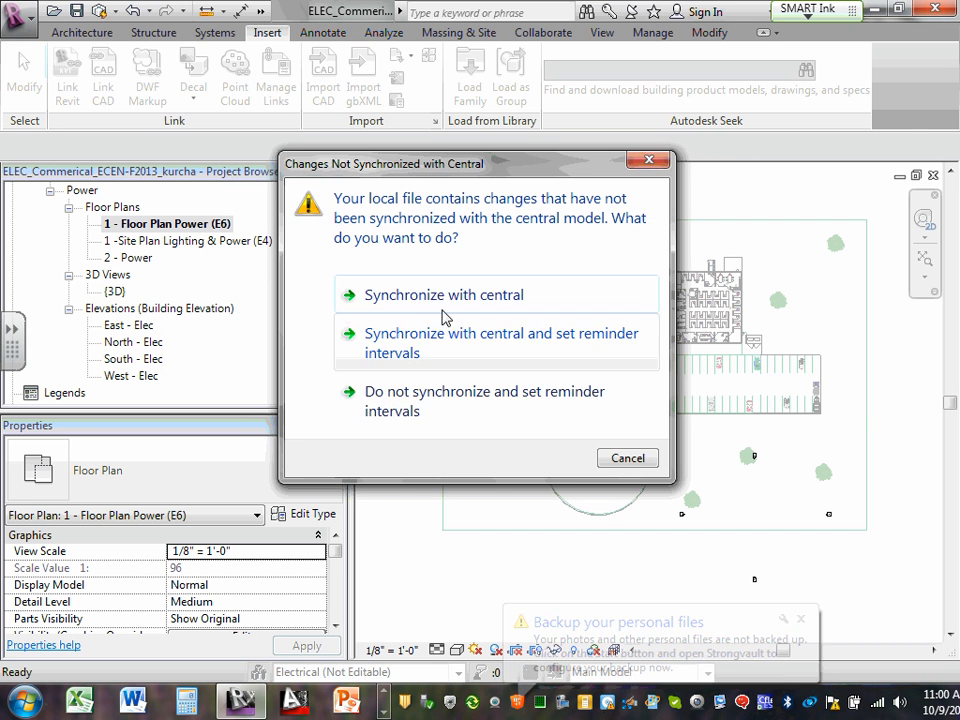
left_click(455, 302)
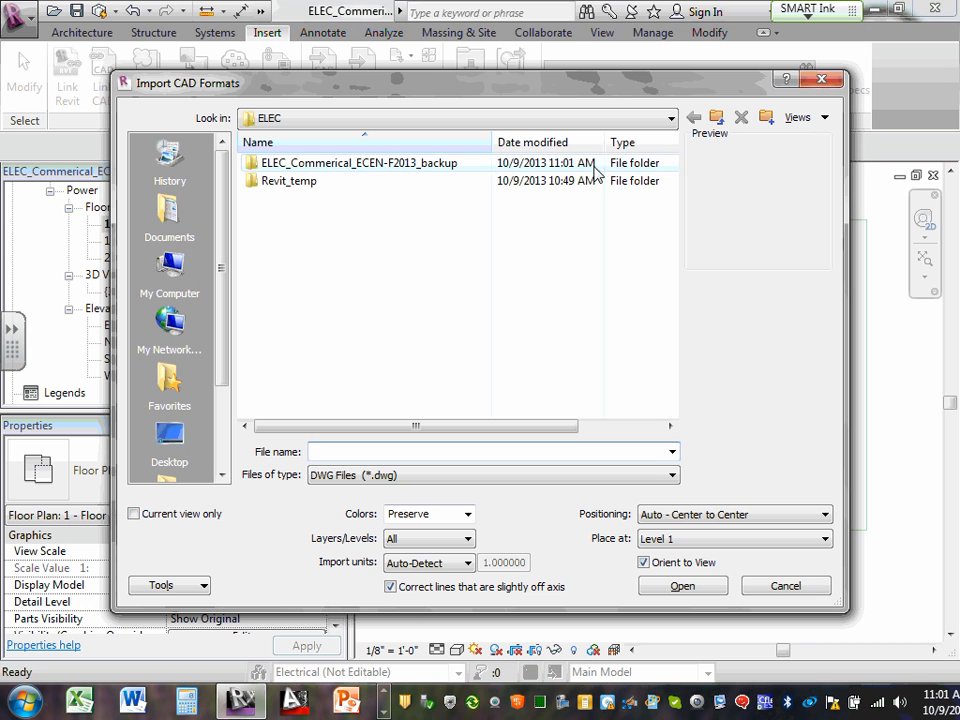
- Switch the CAD import's source location to the Team 11-CSK folder
left_click(671, 118)
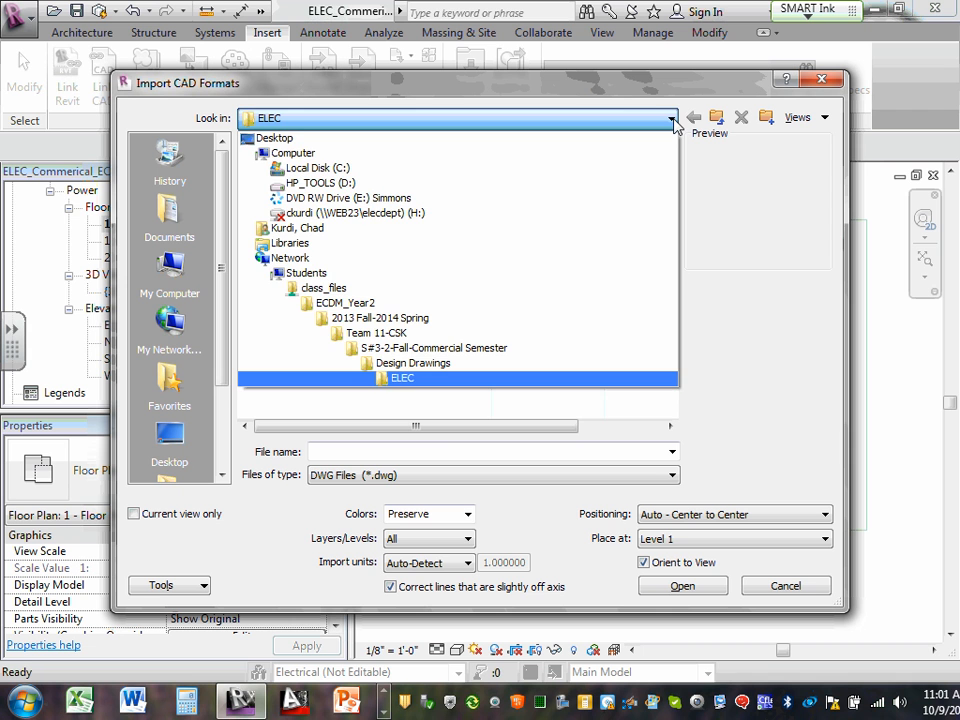
left_click(671, 118)
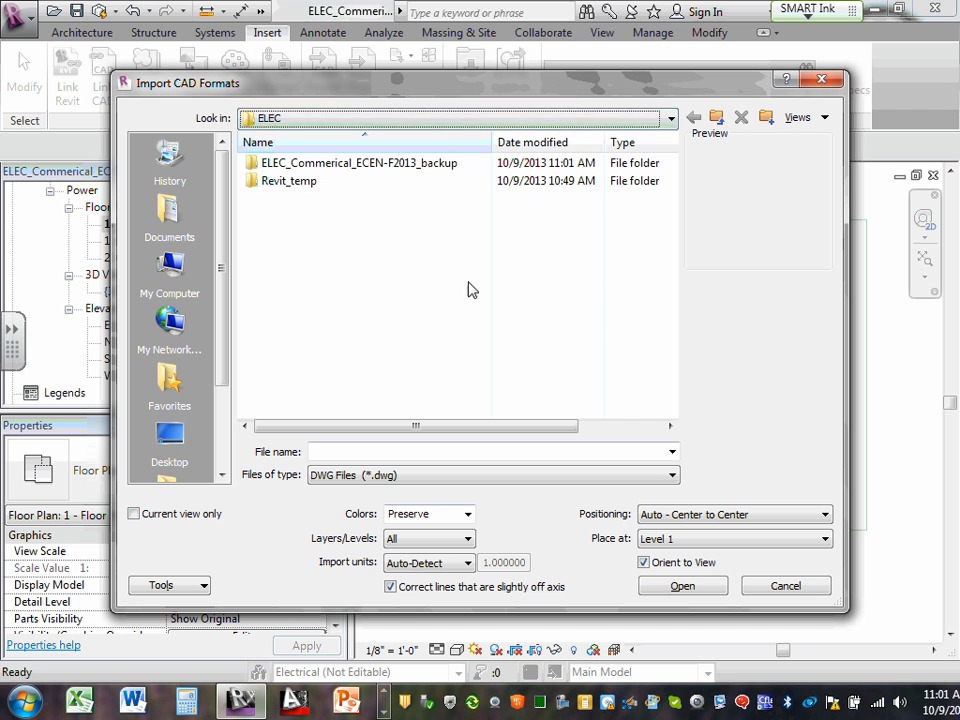
left_click(671, 118)
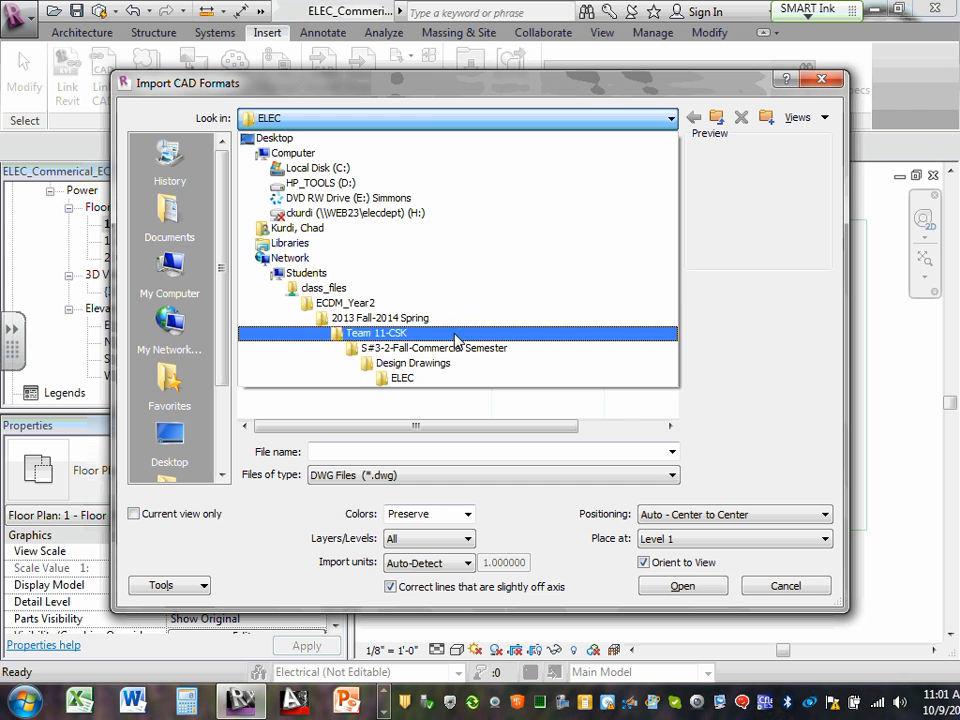
left_click(456, 334)
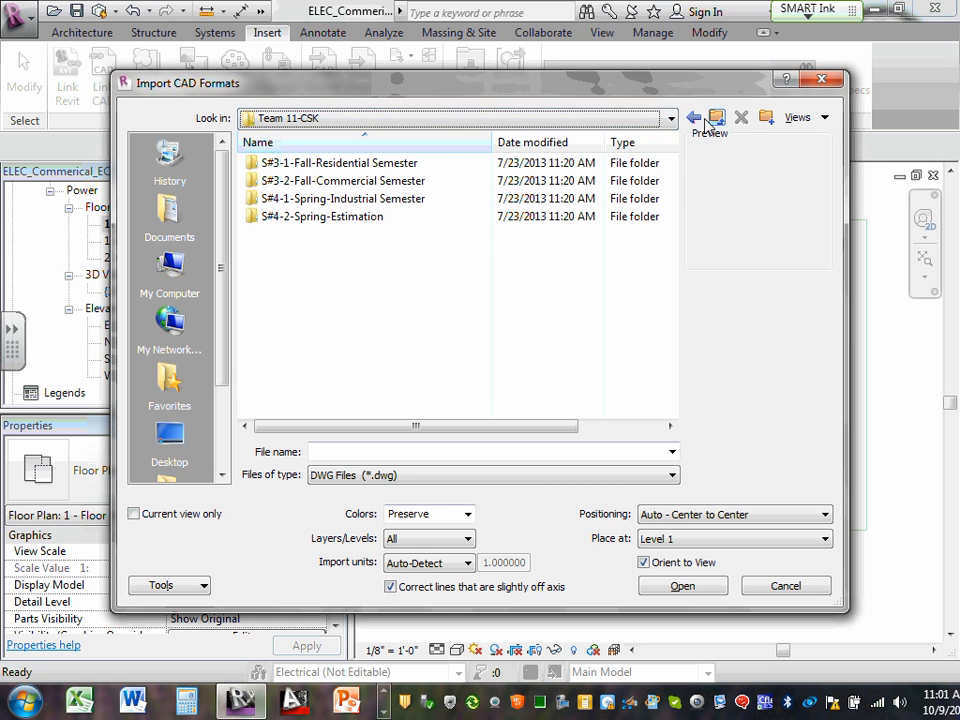
left_click(671, 119)
left_click(670, 120)
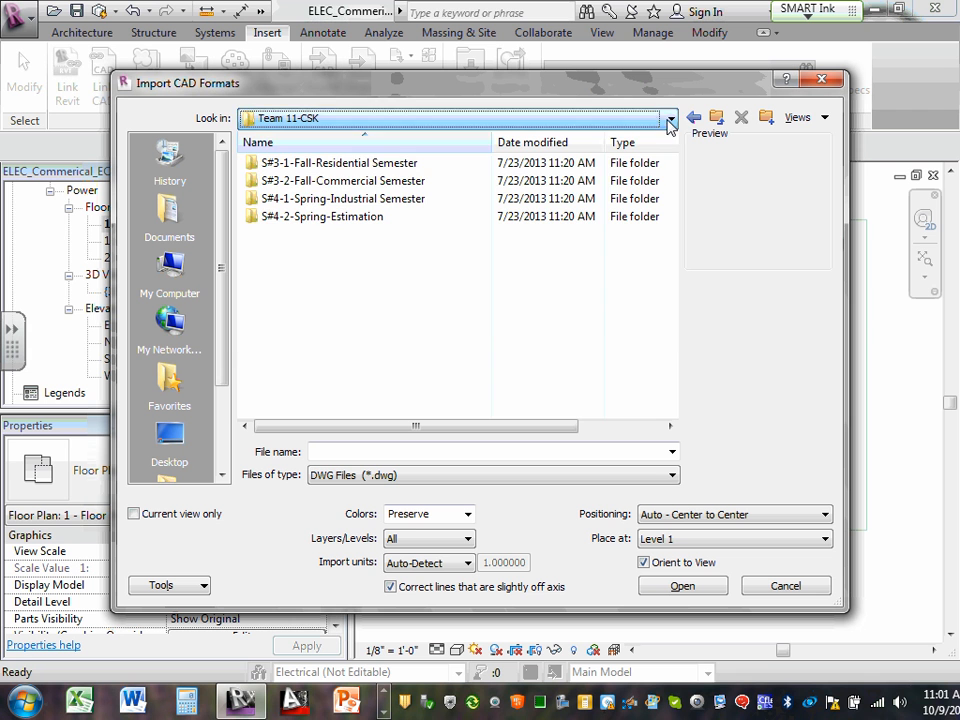
- Browse through S#3-2-Fall-Commercial Semester and Design Drawings to the ARCH folder for the CAD import
left_click(380, 182)
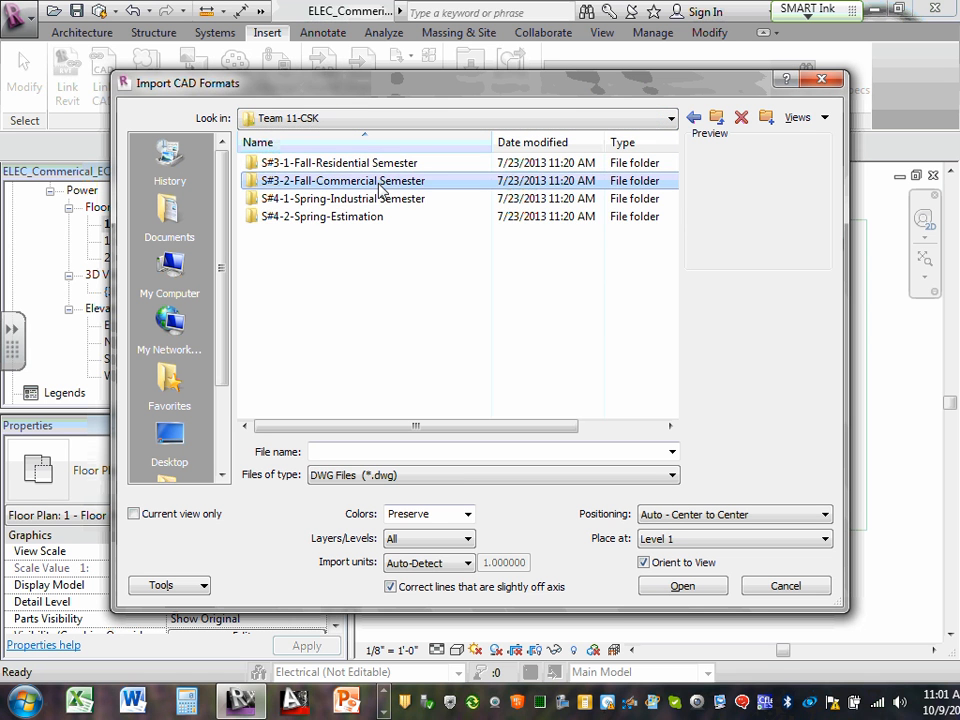
double_click(380, 184)
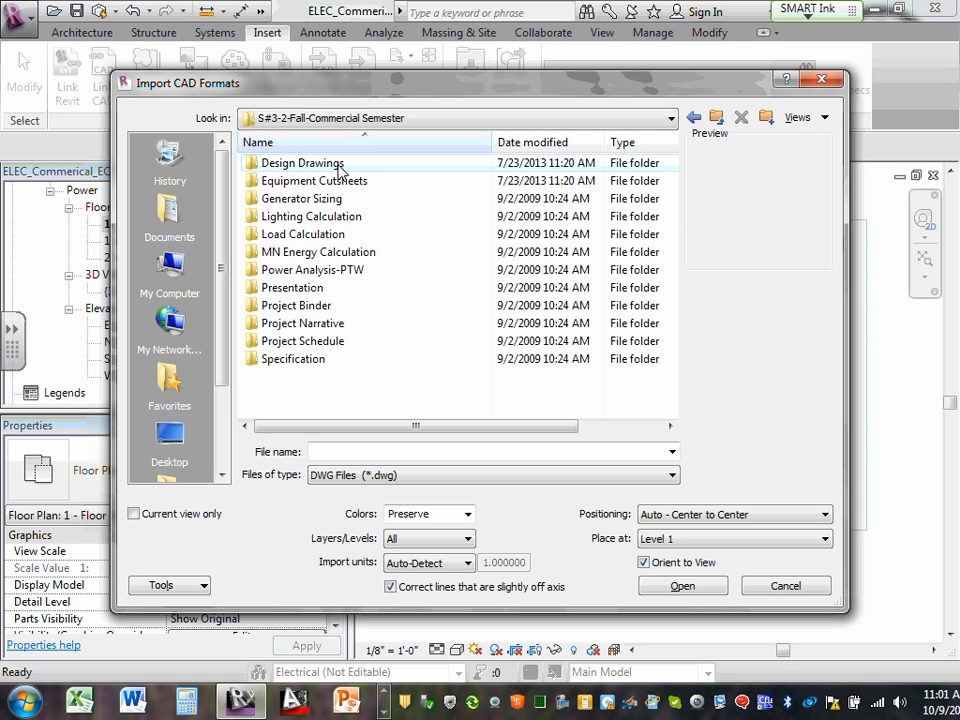
double_click(336, 164)
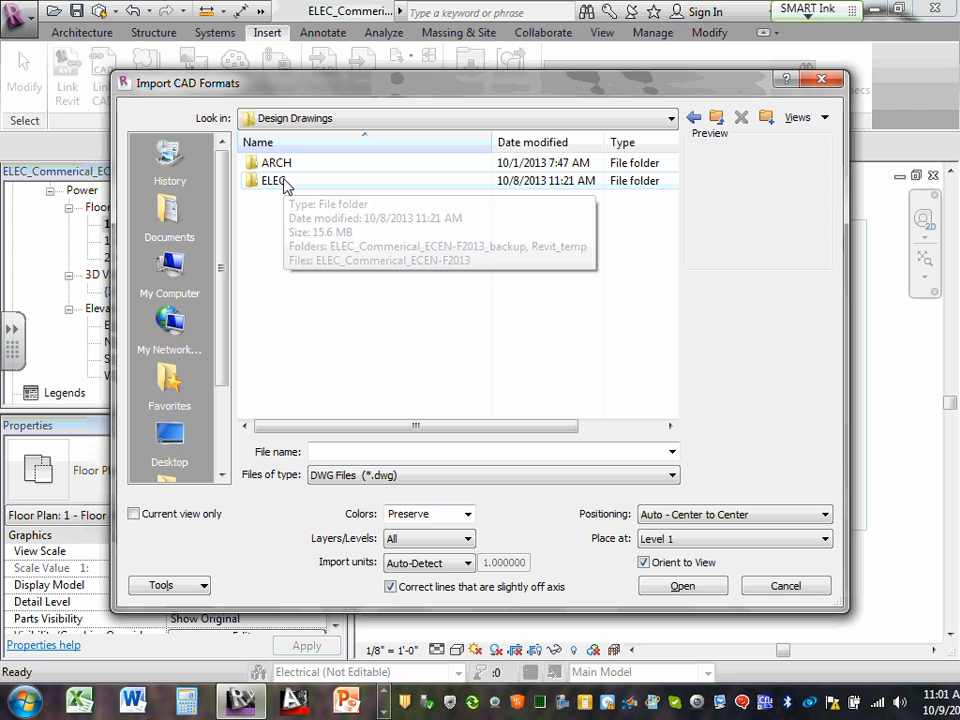
left_click(716, 119)
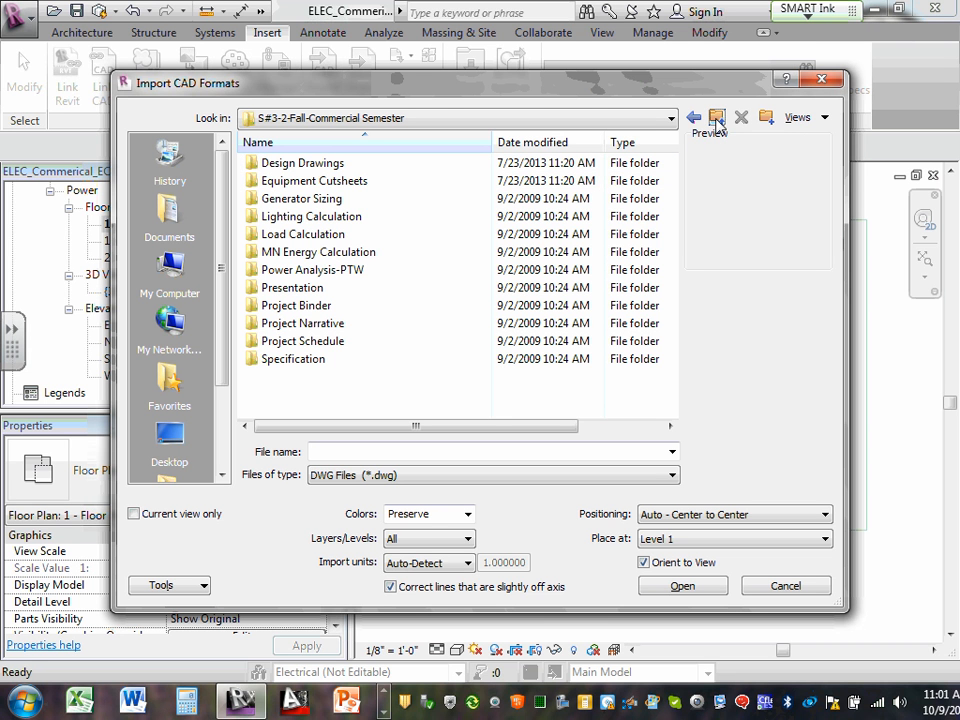
double_click(325, 172)
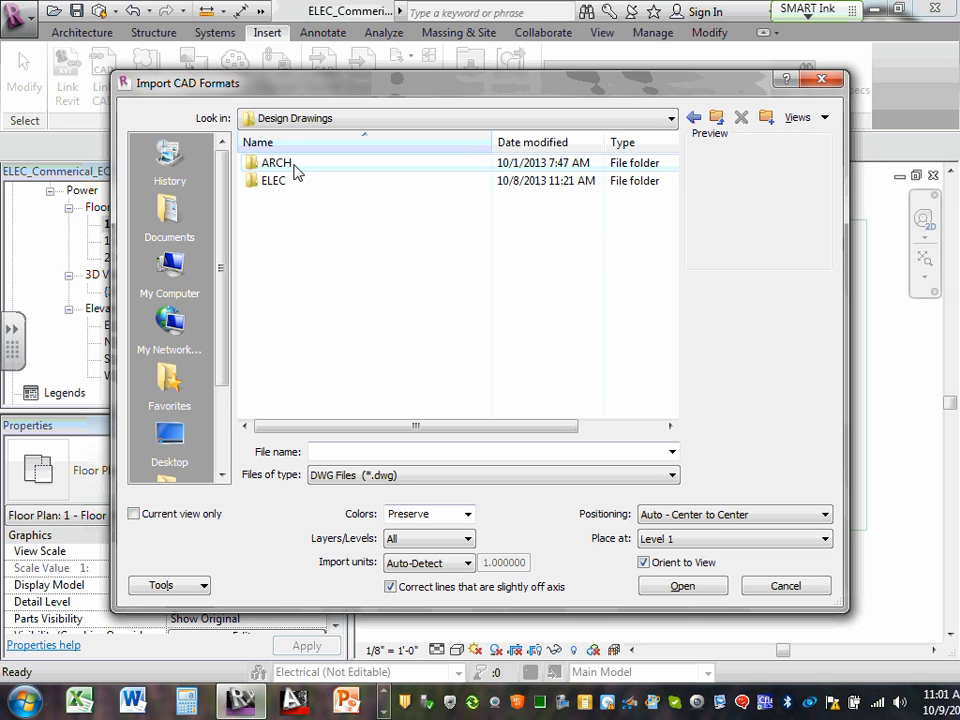
double_click(290, 164)
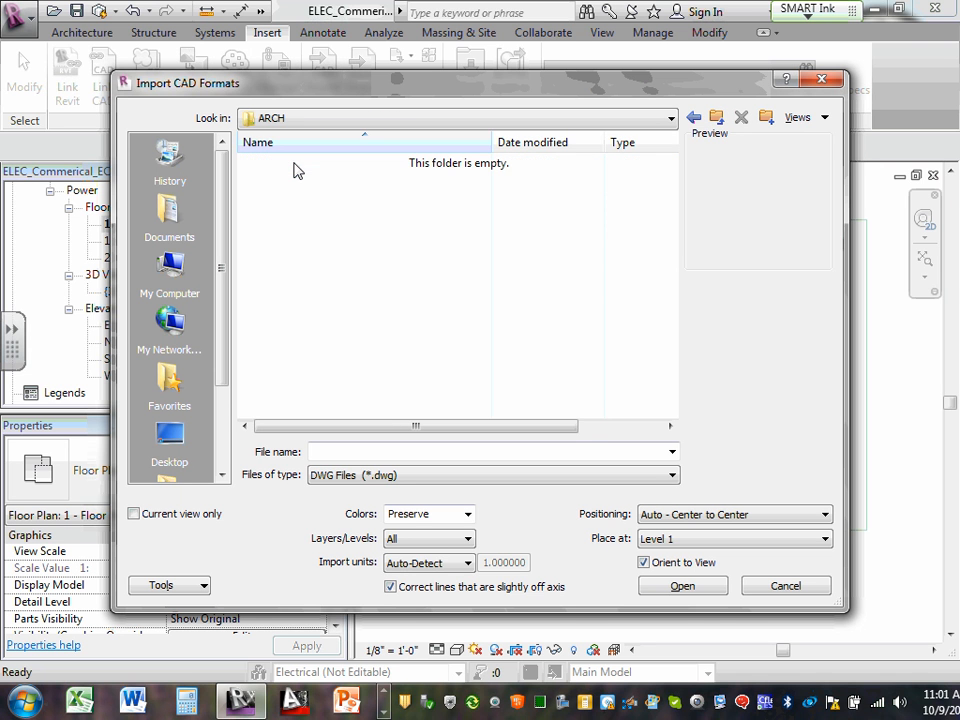
- Check the ELEC folder under Design Drawings for a CAD drawing to import
left_click(716, 119)
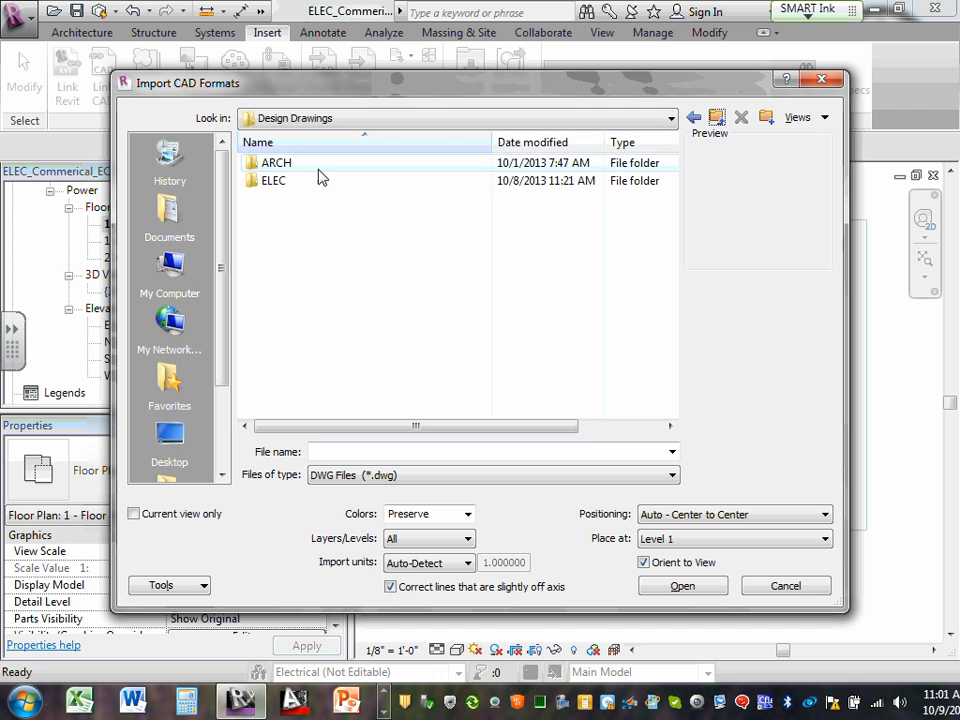
double_click(302, 184)
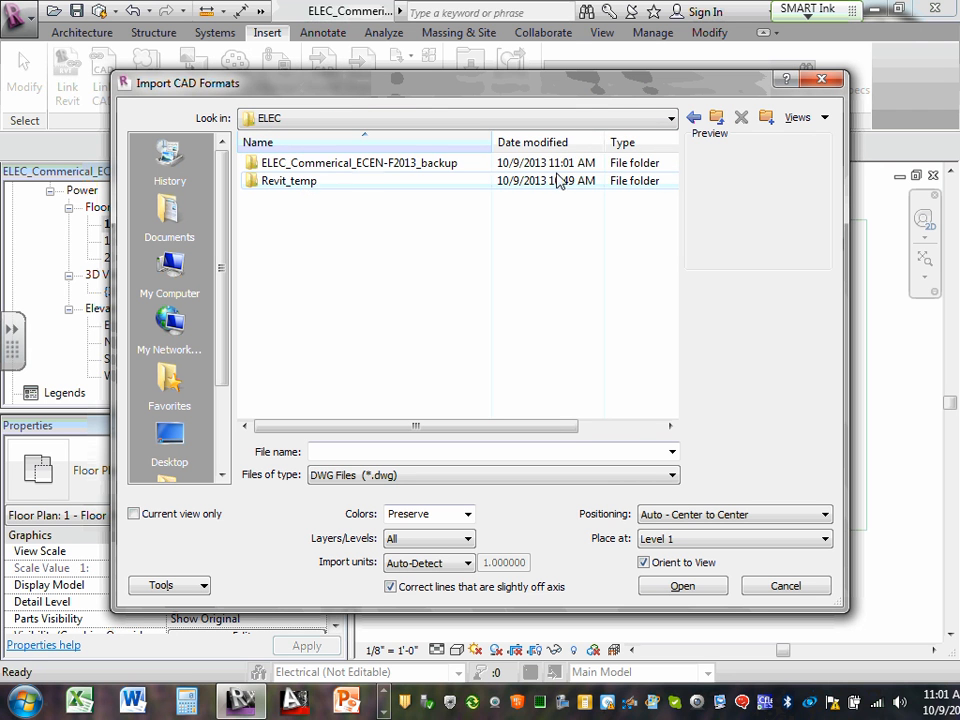
left_click(718, 119)
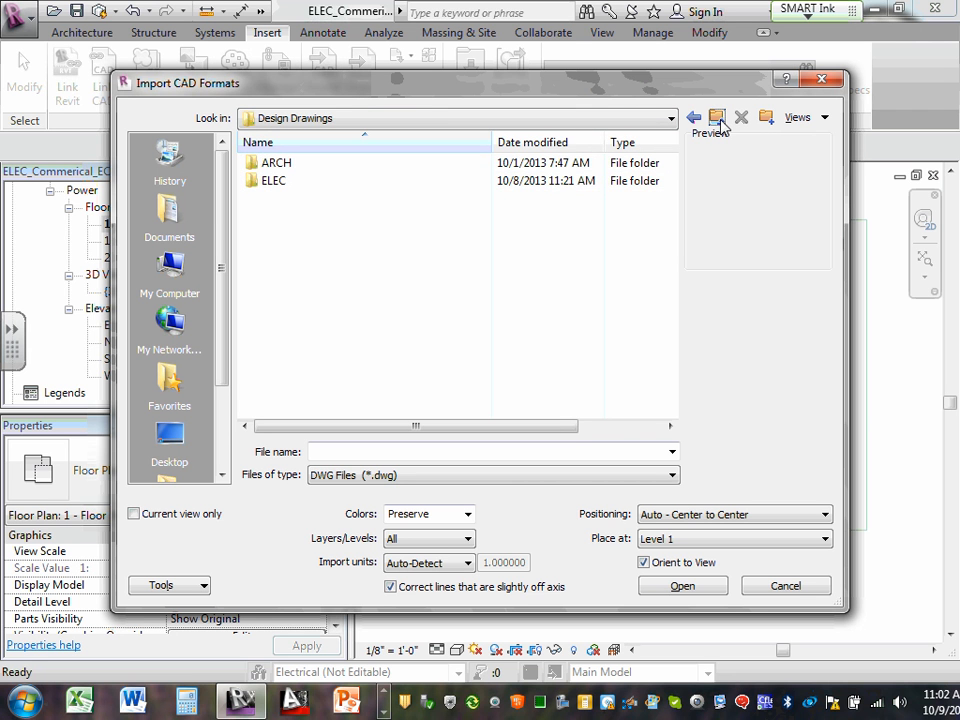
- Switch the CAD import's source location to the Instructor folder under 2013 Fall-2014 Spring
left_click(669, 123)
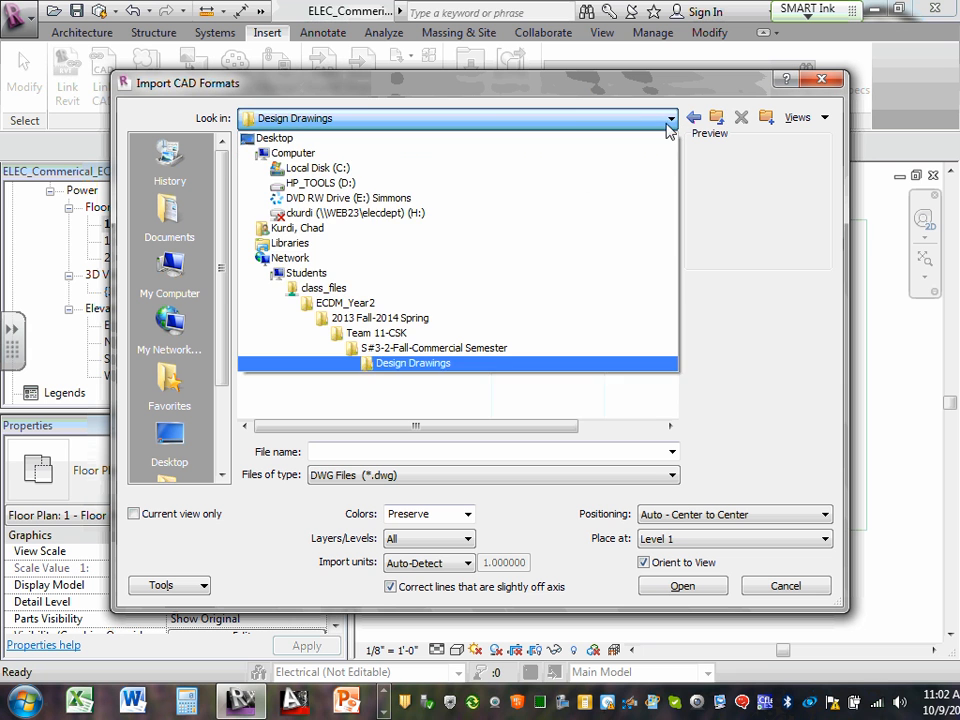
left_click(430, 318)
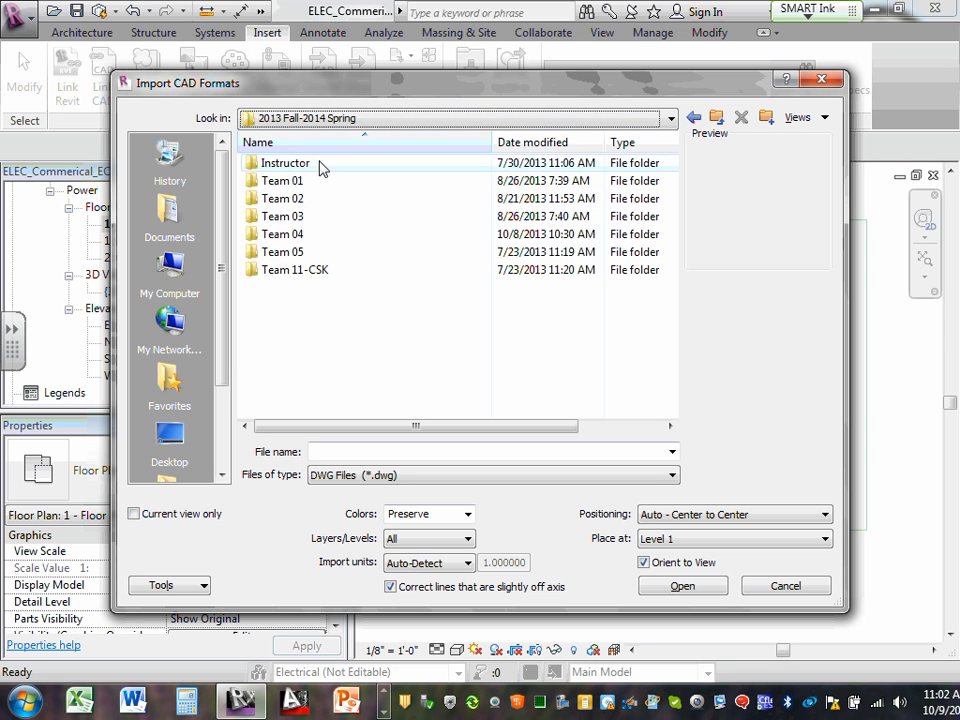
left_click(309, 170)
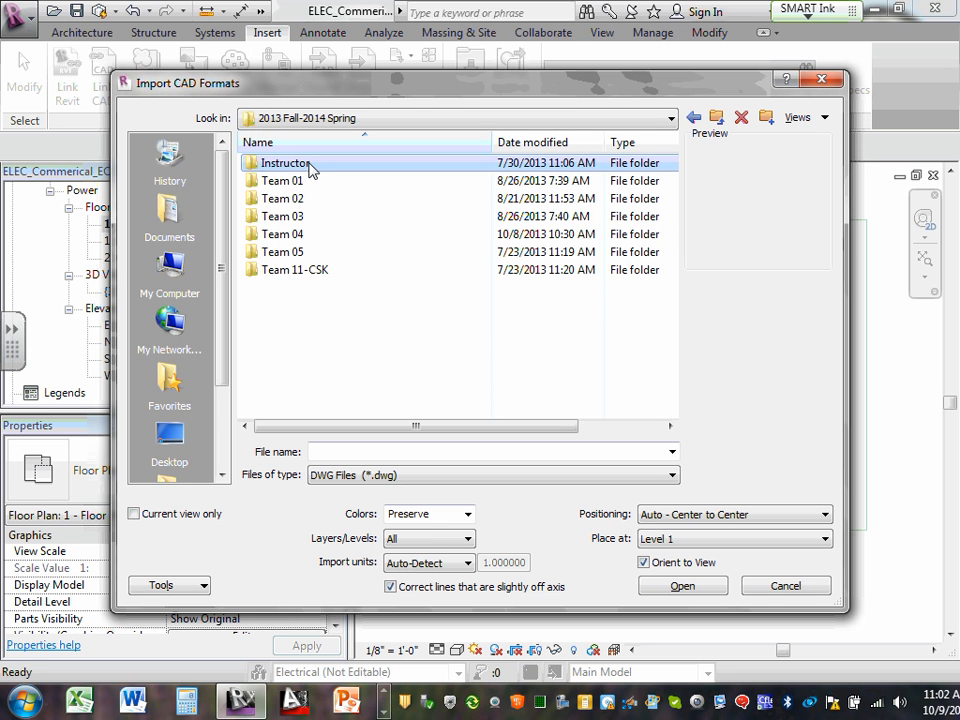
double_click(309, 170)
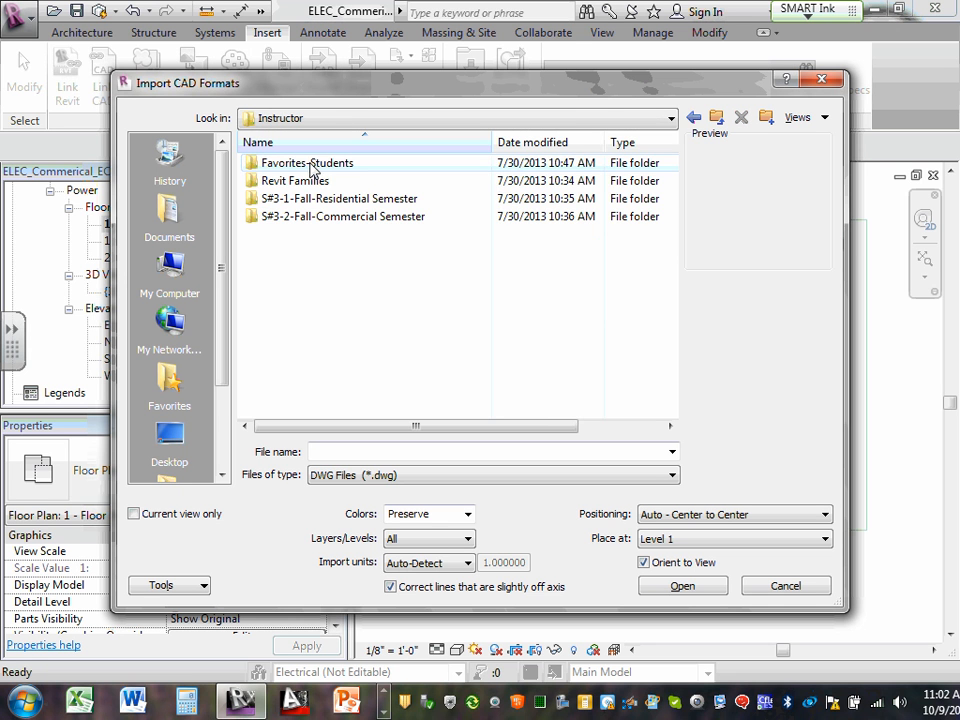
- Select the drawing ECDM2110-xfld1-Revit in the AutoCad folder of ECDM2110-Electrical Commercial Design Project, under S#3-2-Fall-Commercial Semester
double_click(373, 221)
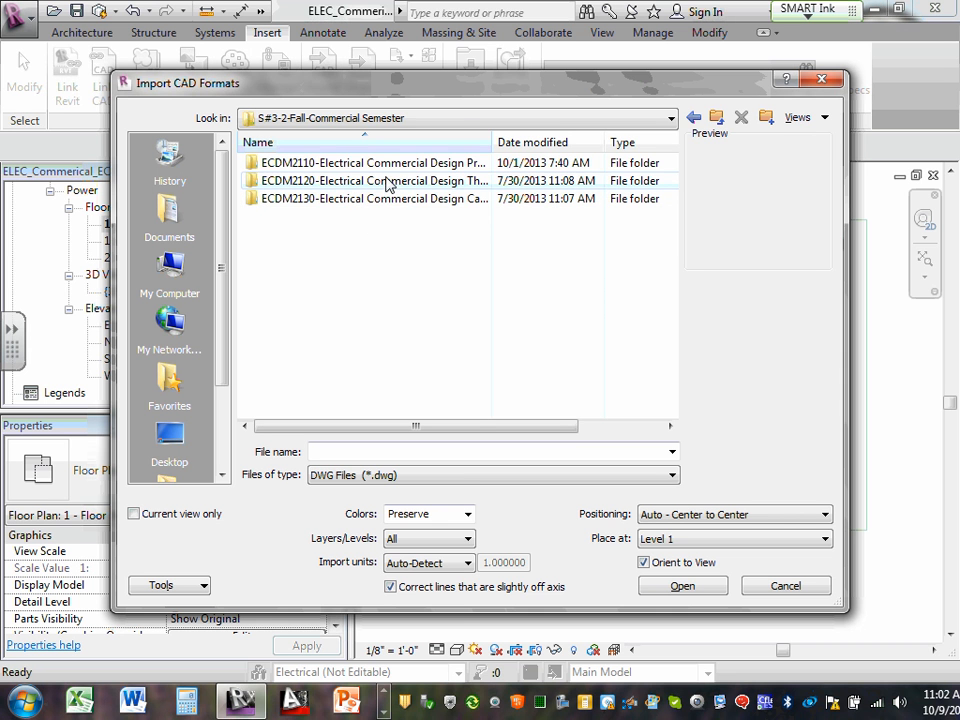
double_click(394, 164)
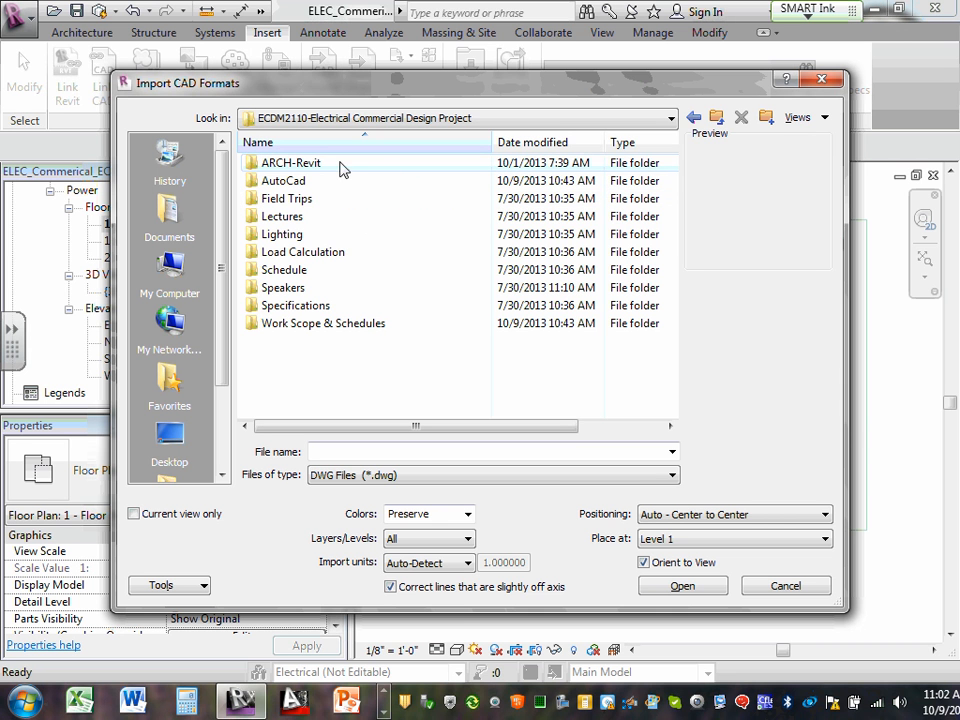
double_click(305, 182)
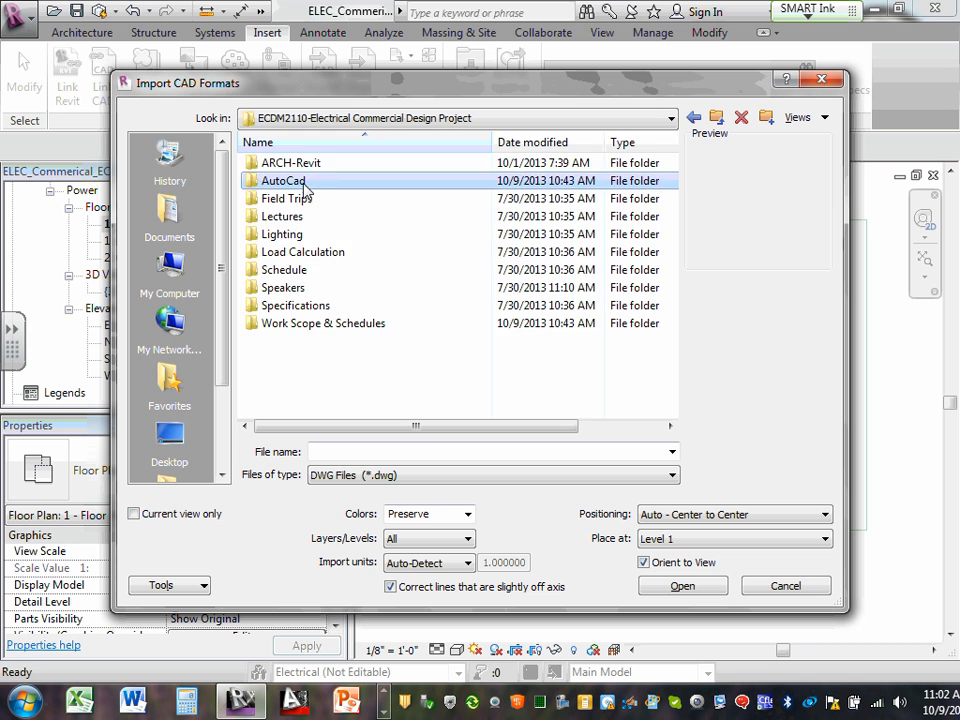
left_click(300, 182)
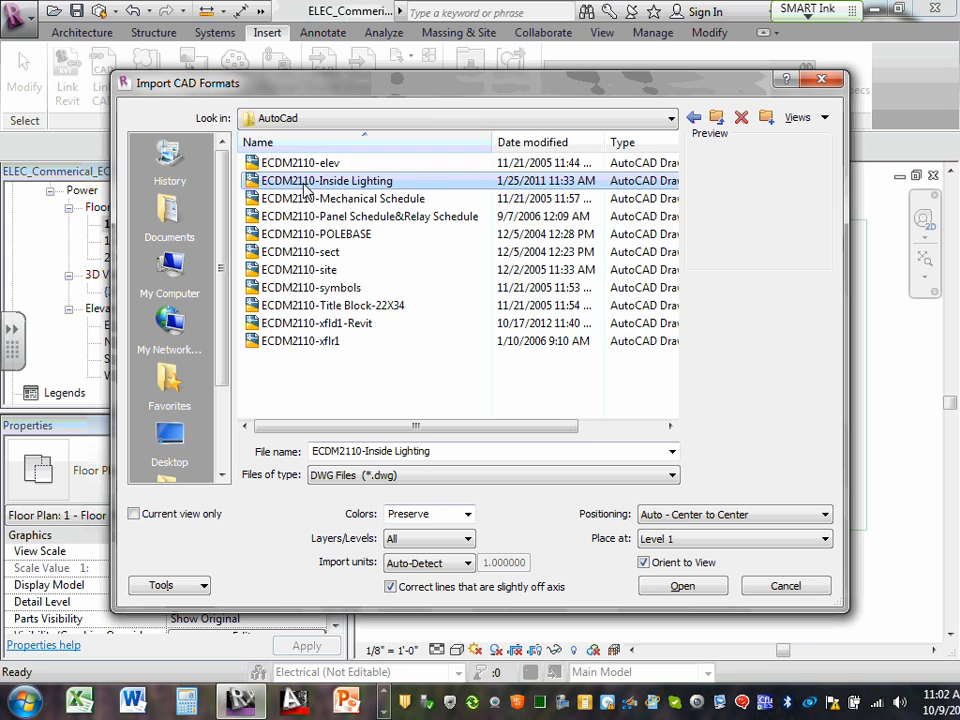
left_click(363, 329)
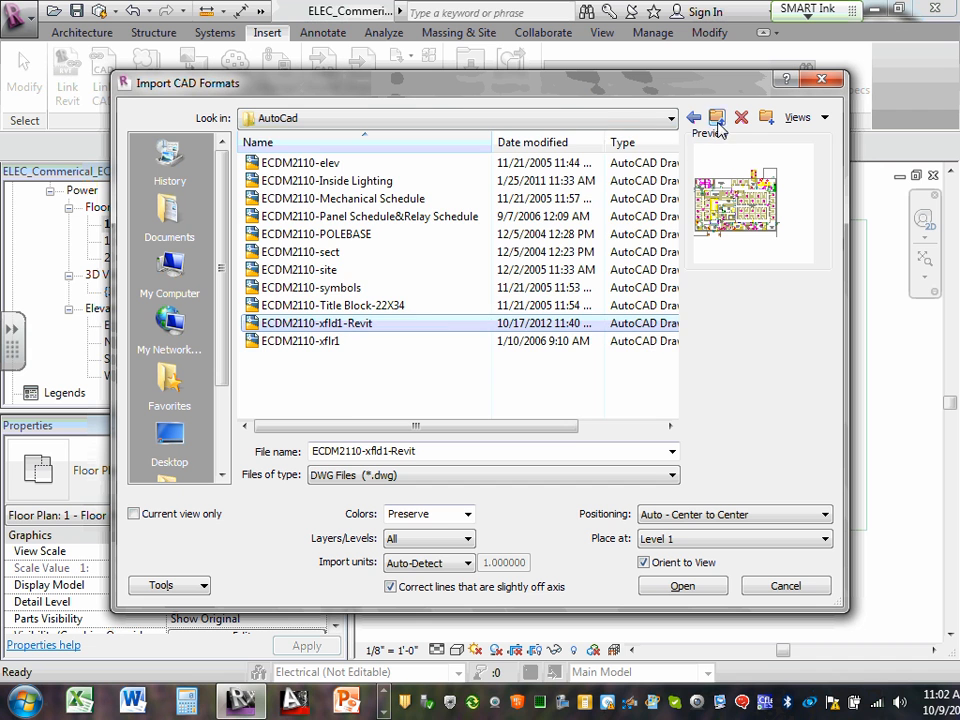
- Copy the ECDM2110-xfld1-Revit drawing file from the instructor's AutoCad folder
left_click(671, 119)
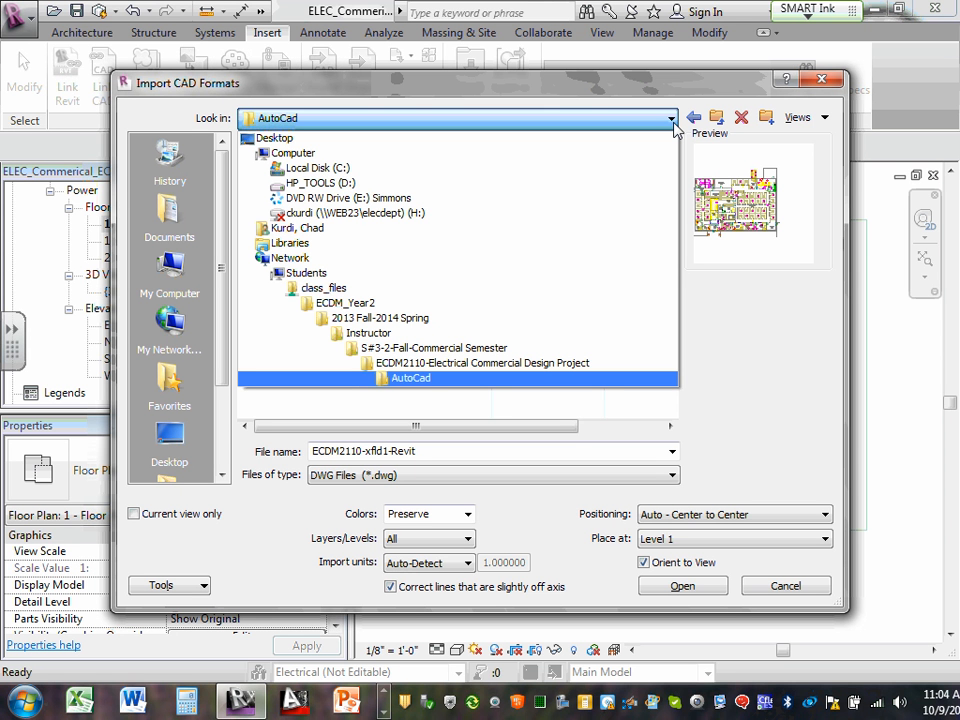
left_click(728, 374)
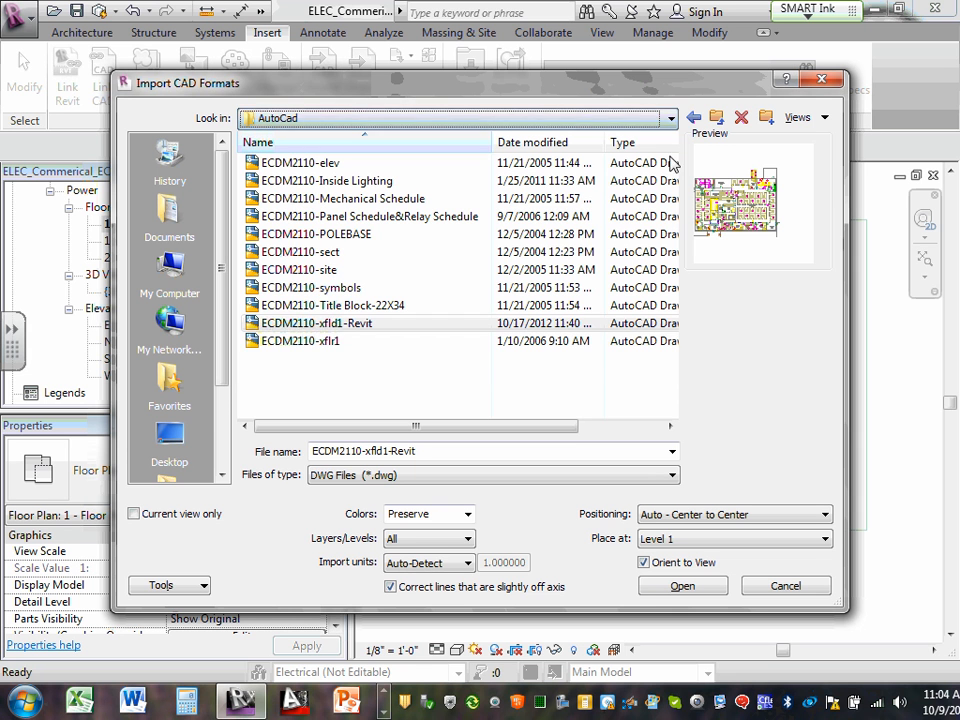
right_click(358, 326)
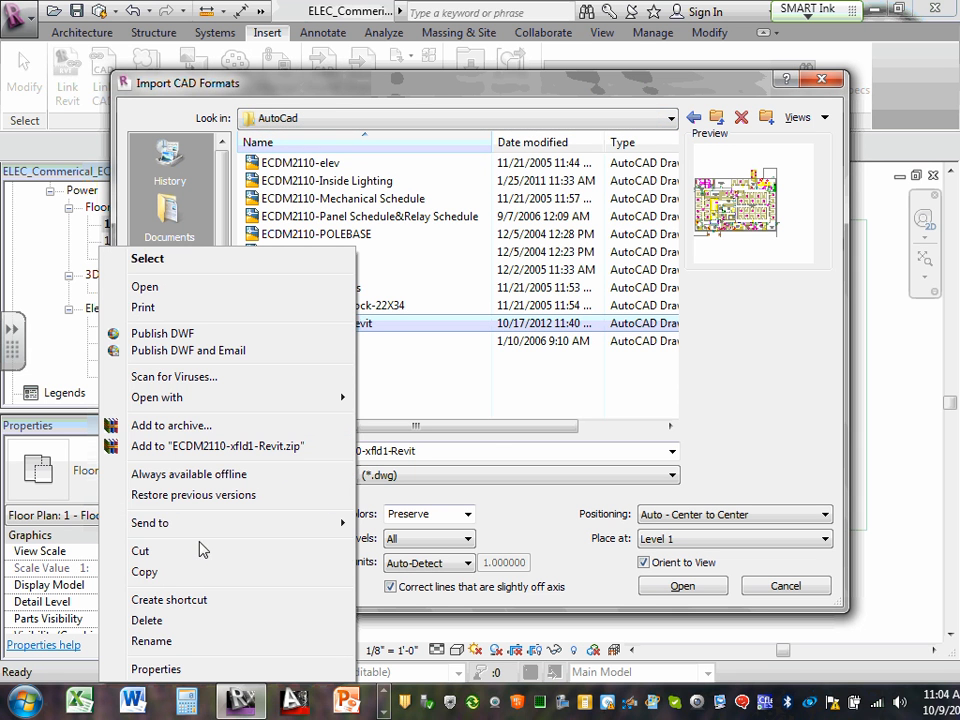
left_click(762, 337)
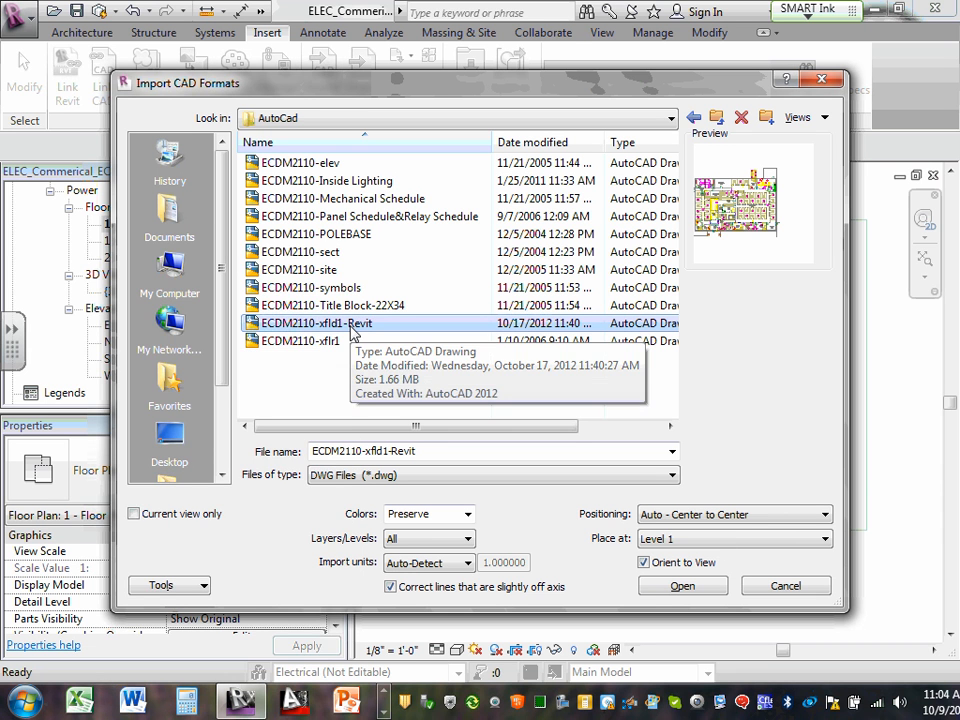
right_click(352, 333)
left_click(148, 574)
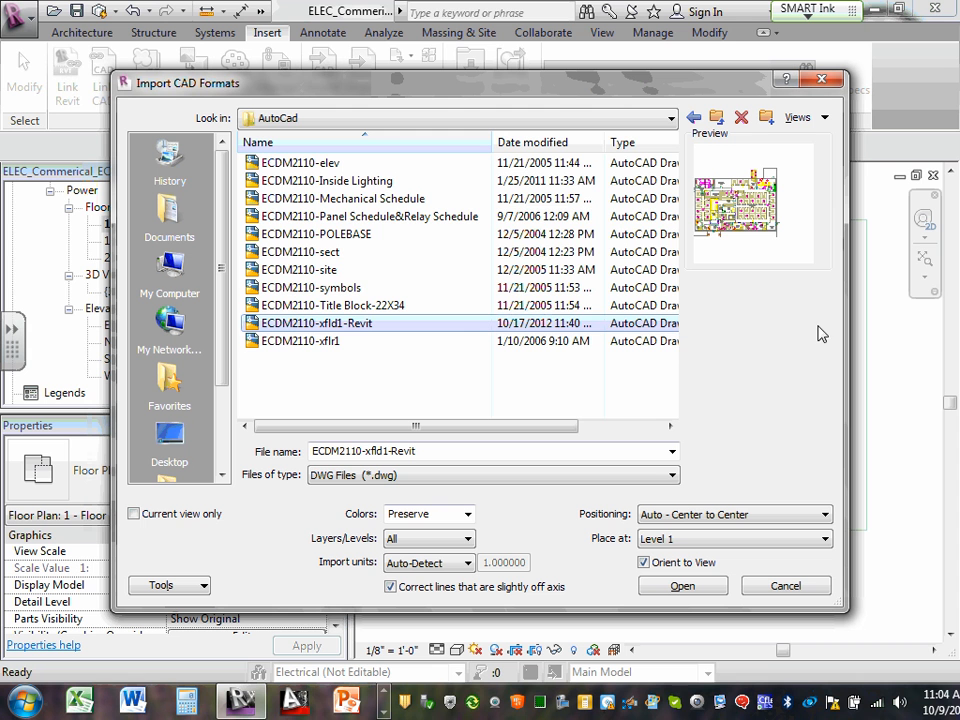
- Browse the import location to Team 11-CSK's ARCH folder through S#3-2-Fall-Commercial Semester and Design Drawings
left_click(671, 118)
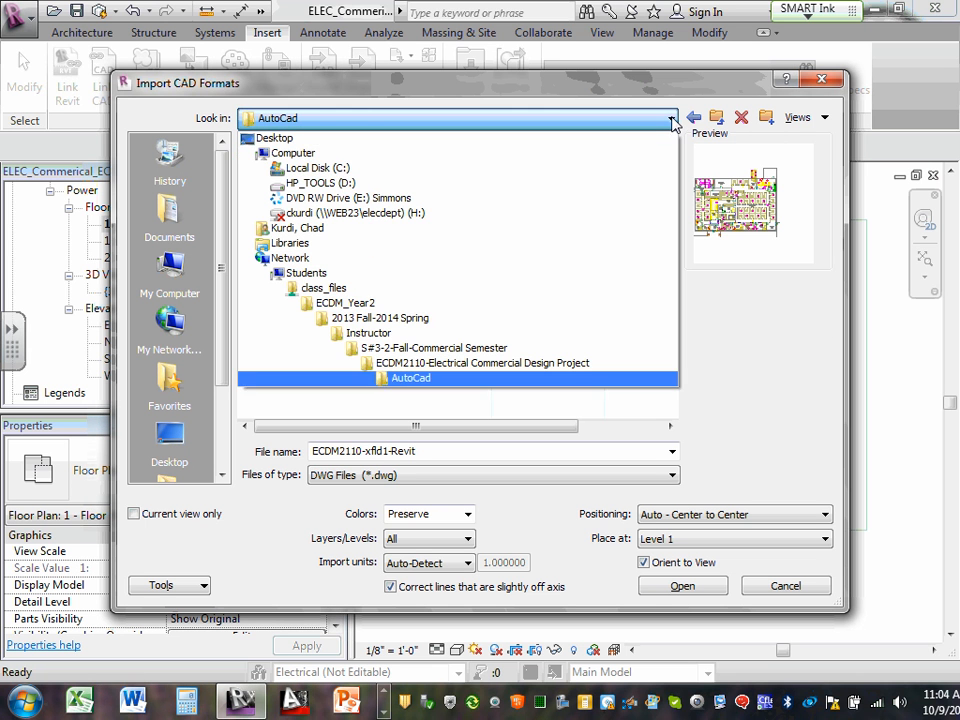
left_click(390, 318)
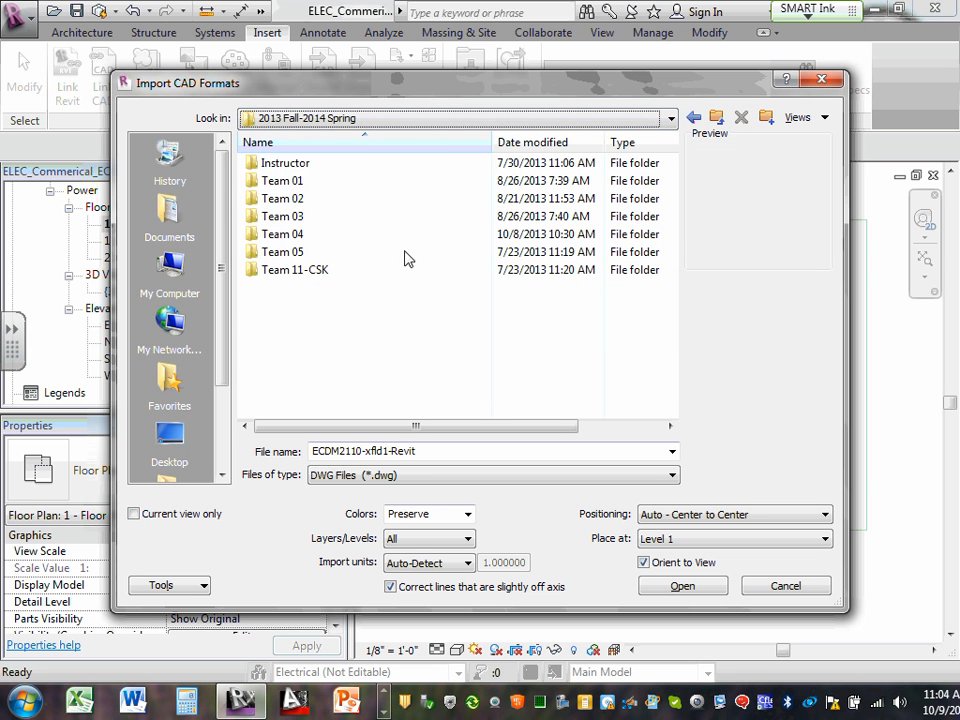
left_click(671, 122)
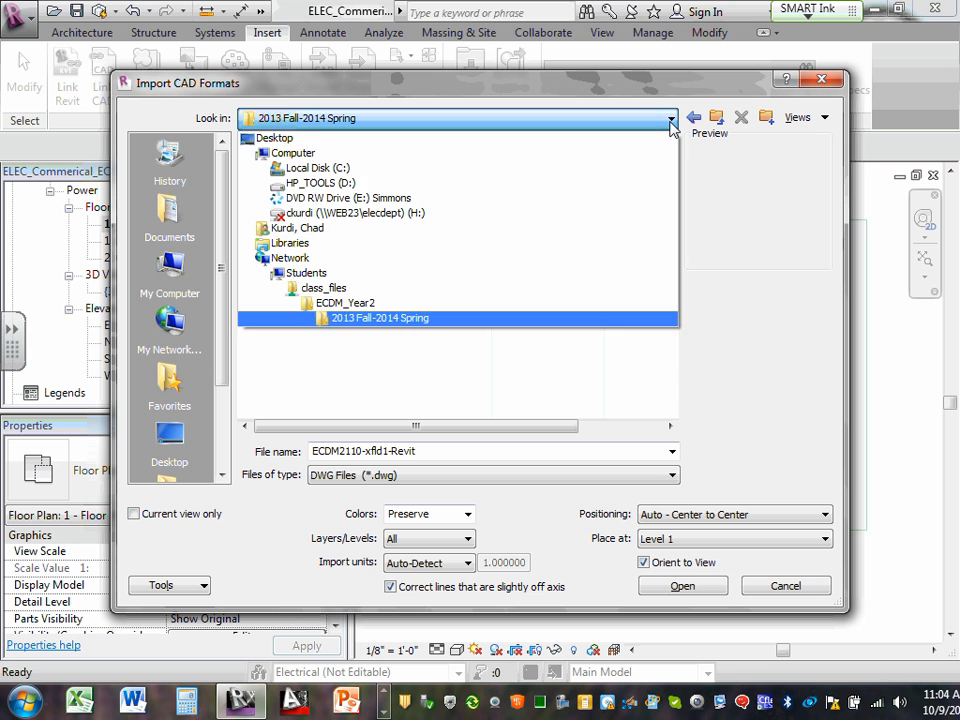
left_click(671, 122)
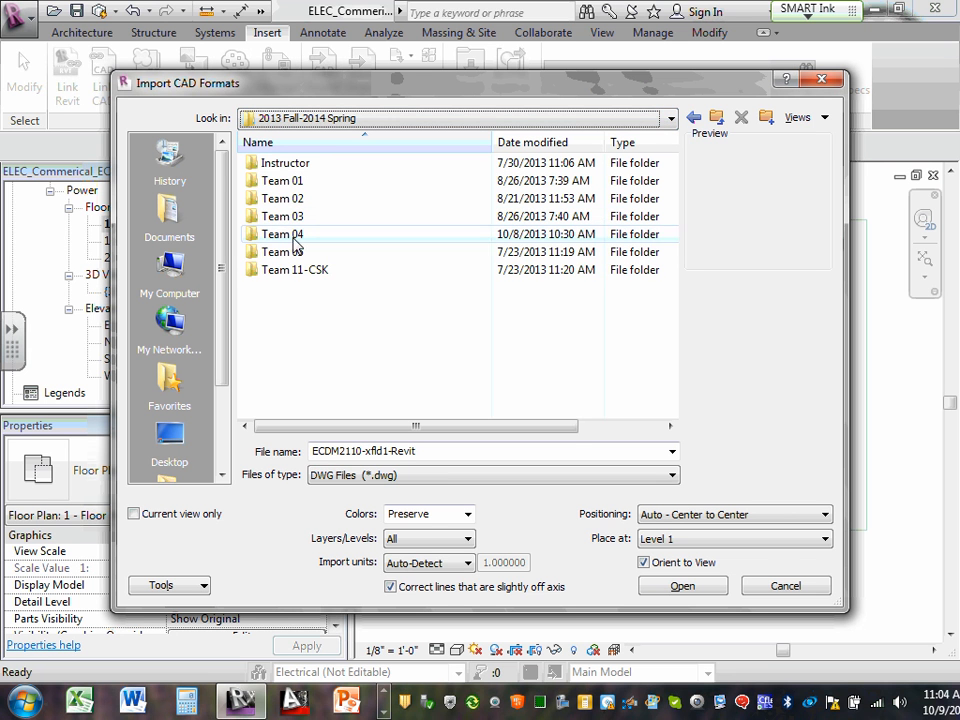
double_click(293, 272)
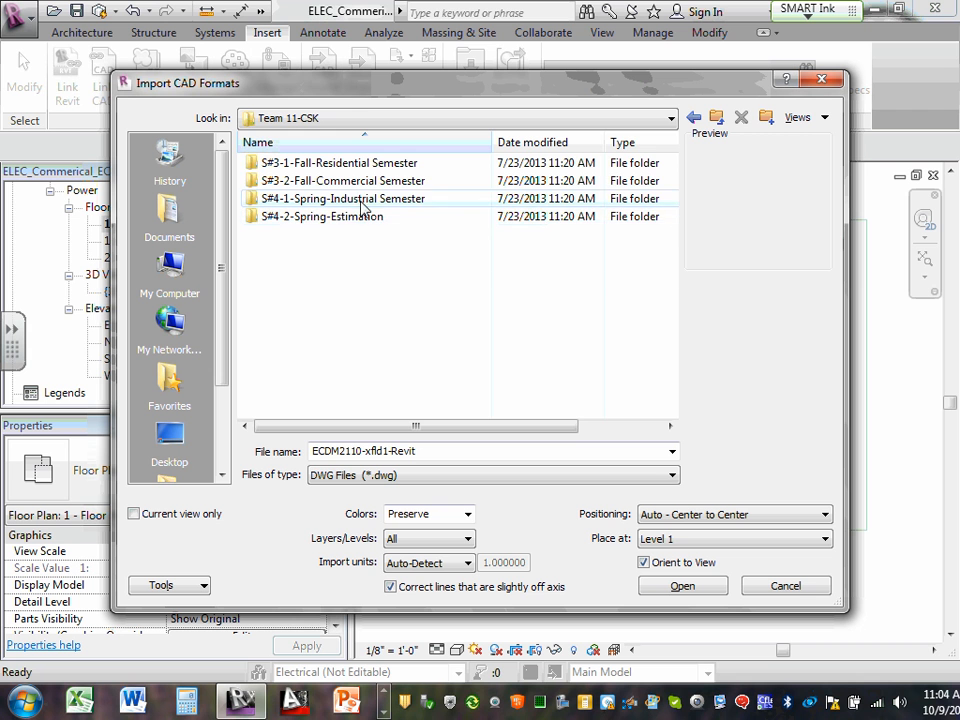
double_click(367, 184)
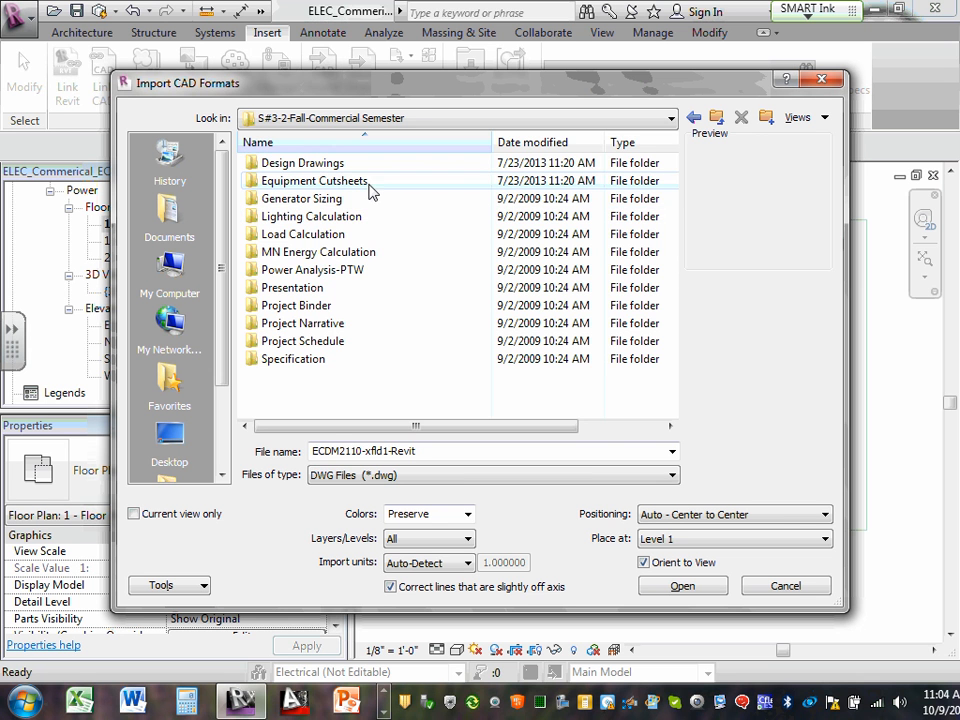
double_click(320, 164)
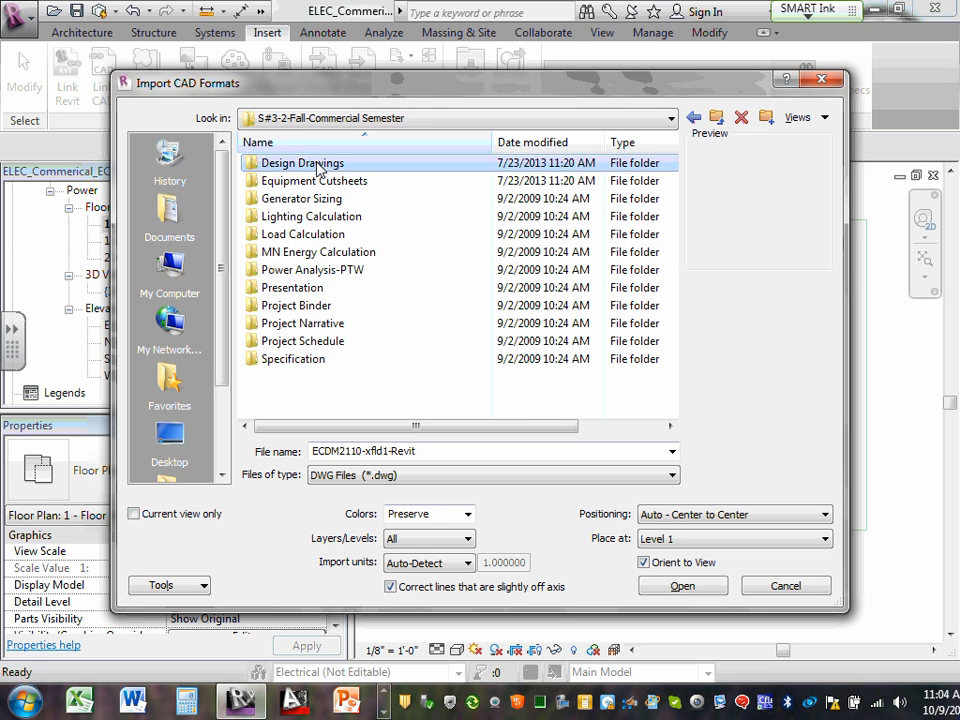
double_click(307, 164)
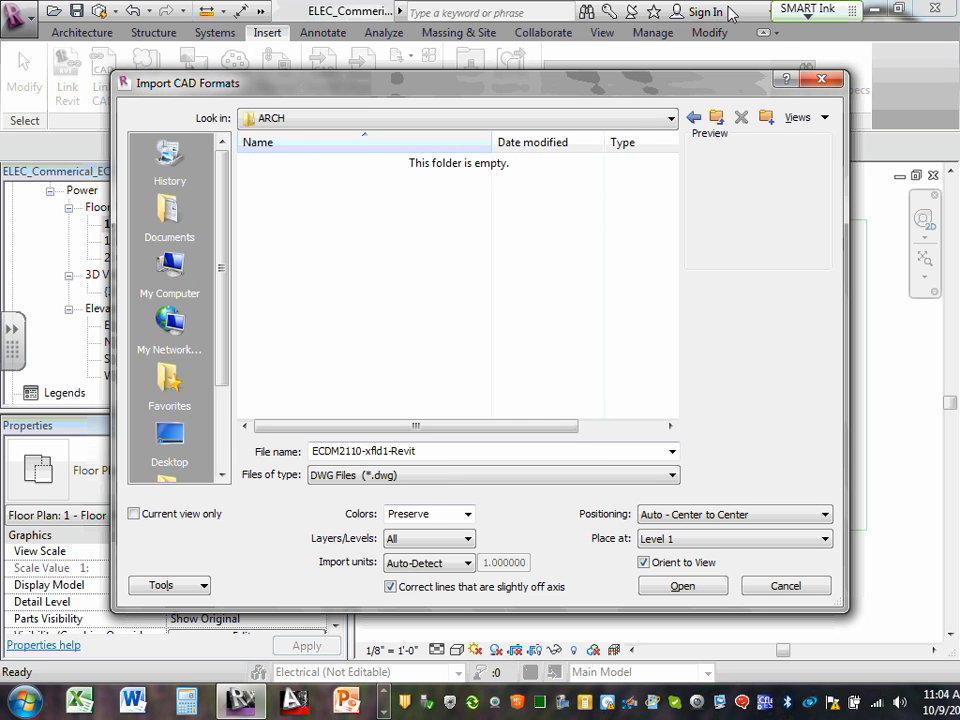
- Paste the copied ECDM2110-xfld1-Revit drawing into the team's ARCH folder
left_click(671, 123)
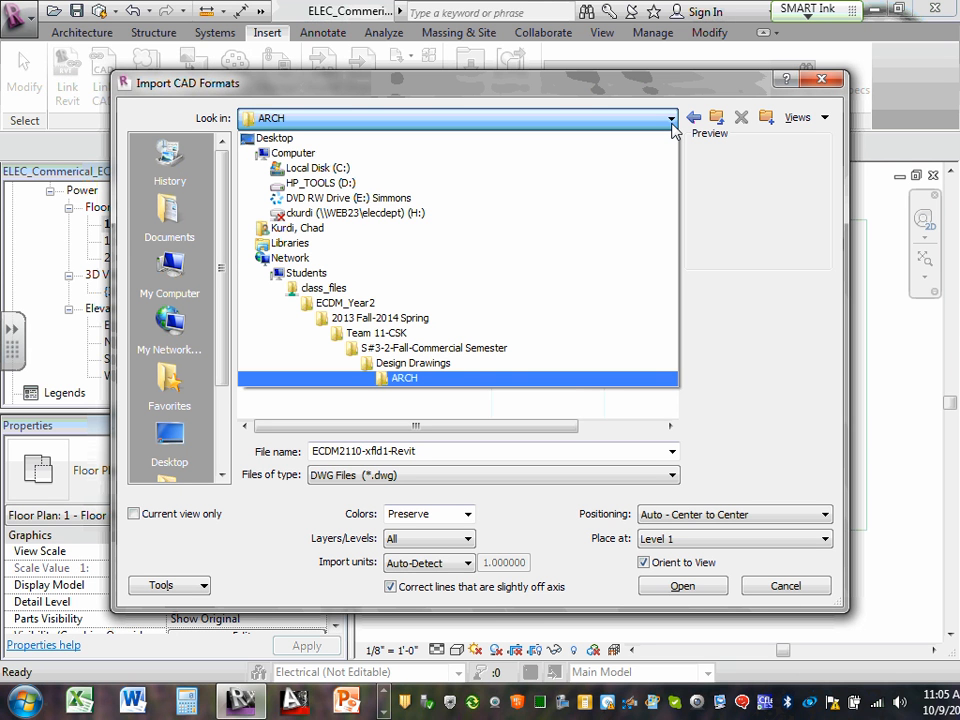
left_click(711, 182)
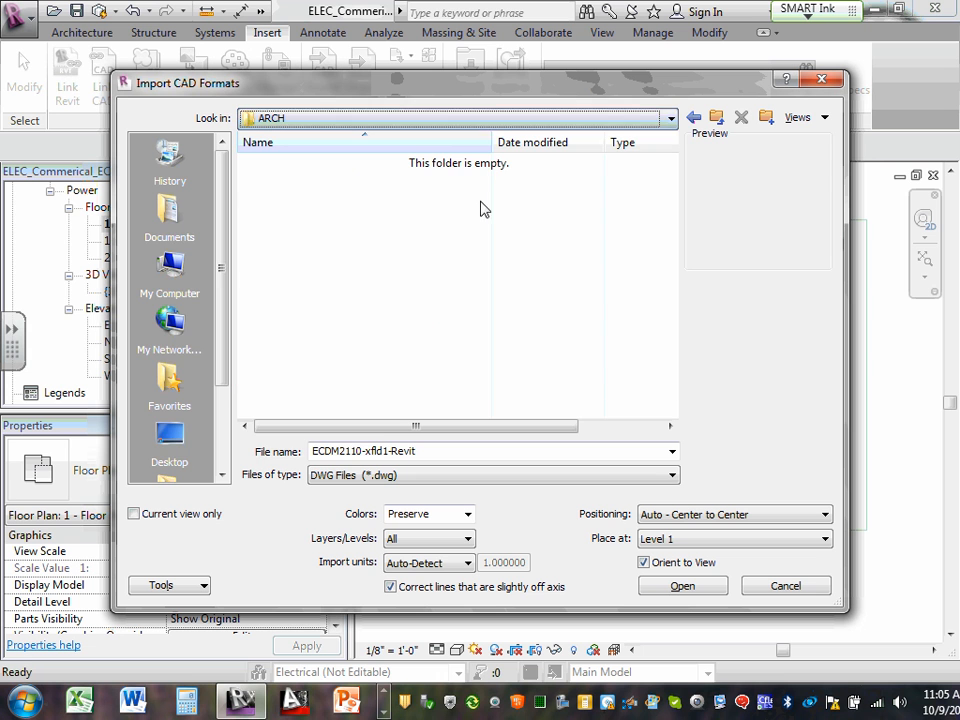
right_click(378, 215)
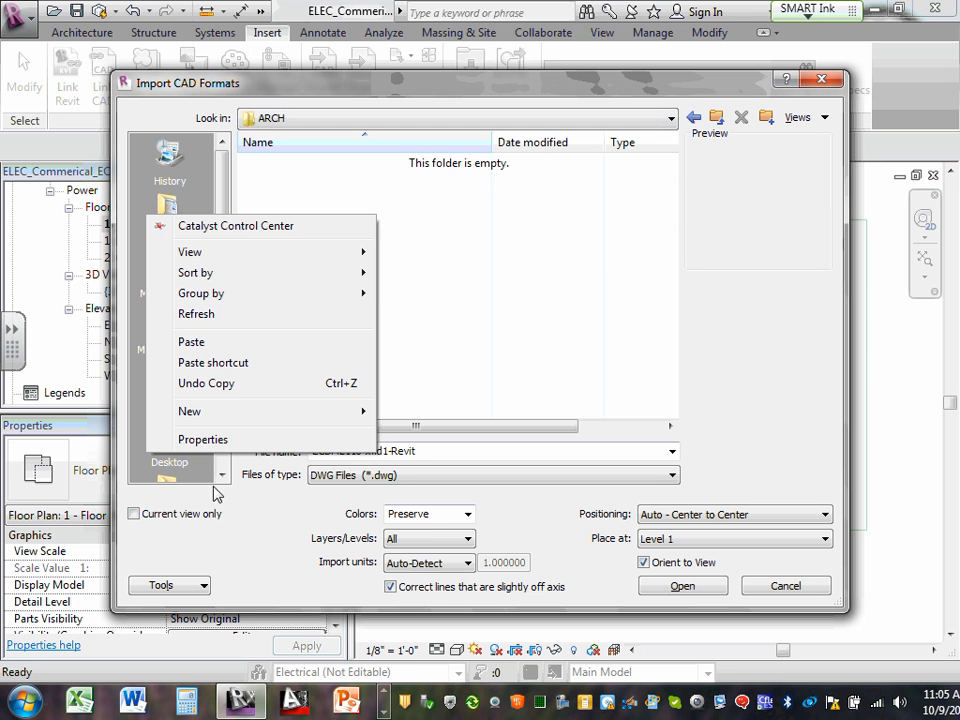
left_click(206, 343)
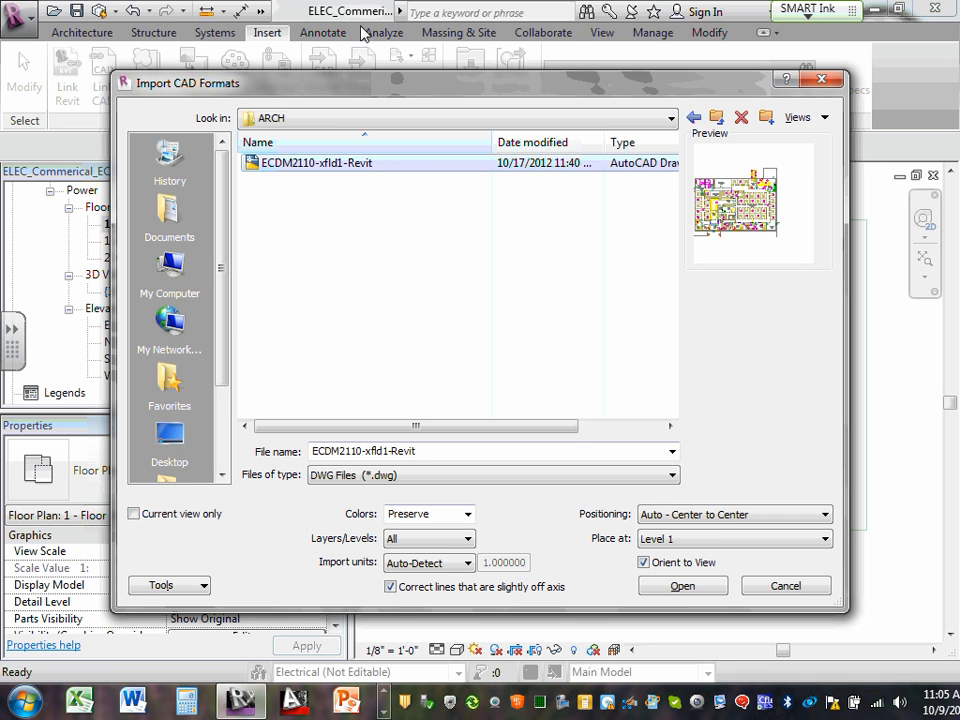
- Import the ECDM2110-xfld1-Revit drawing from the ARCH folder with Auto - Center to Center positioning at Level 1
left_click(345, 173)
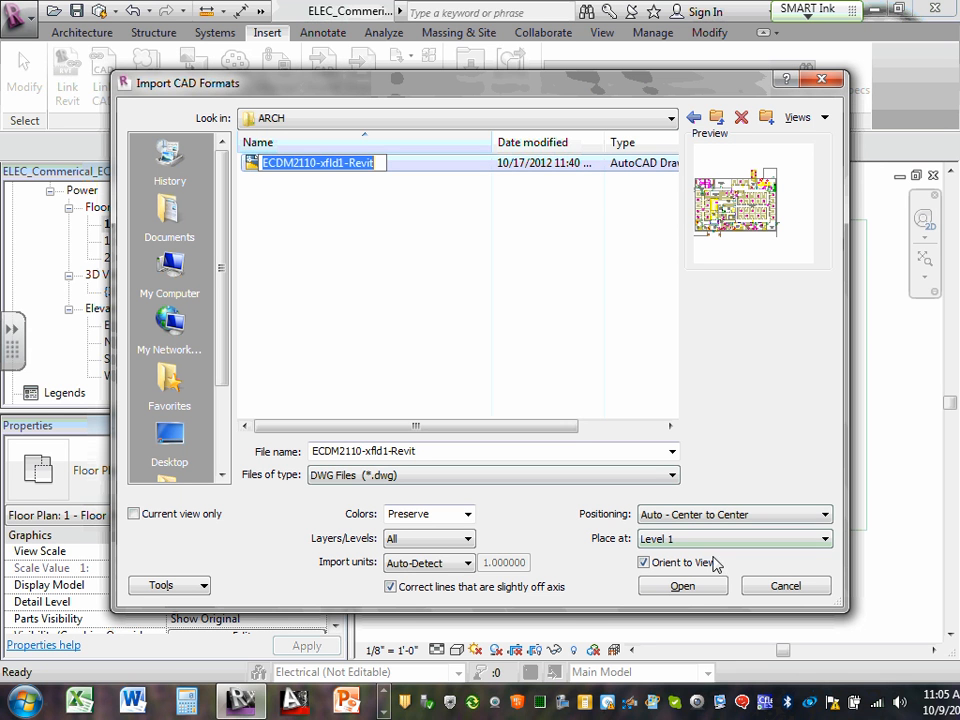
left_click(694, 588)
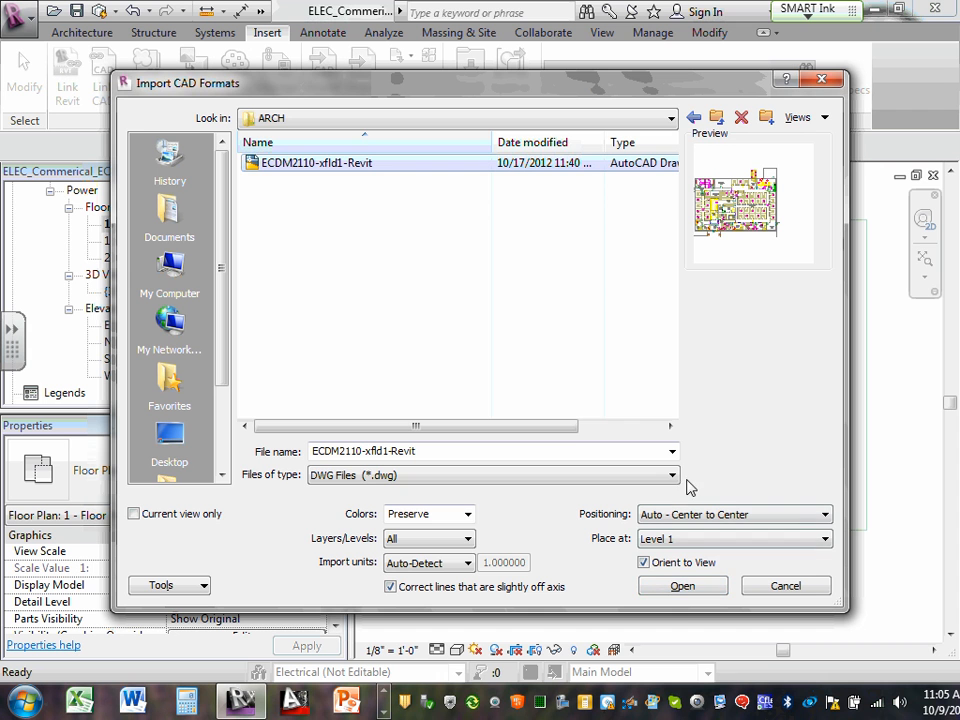
left_click(688, 590)
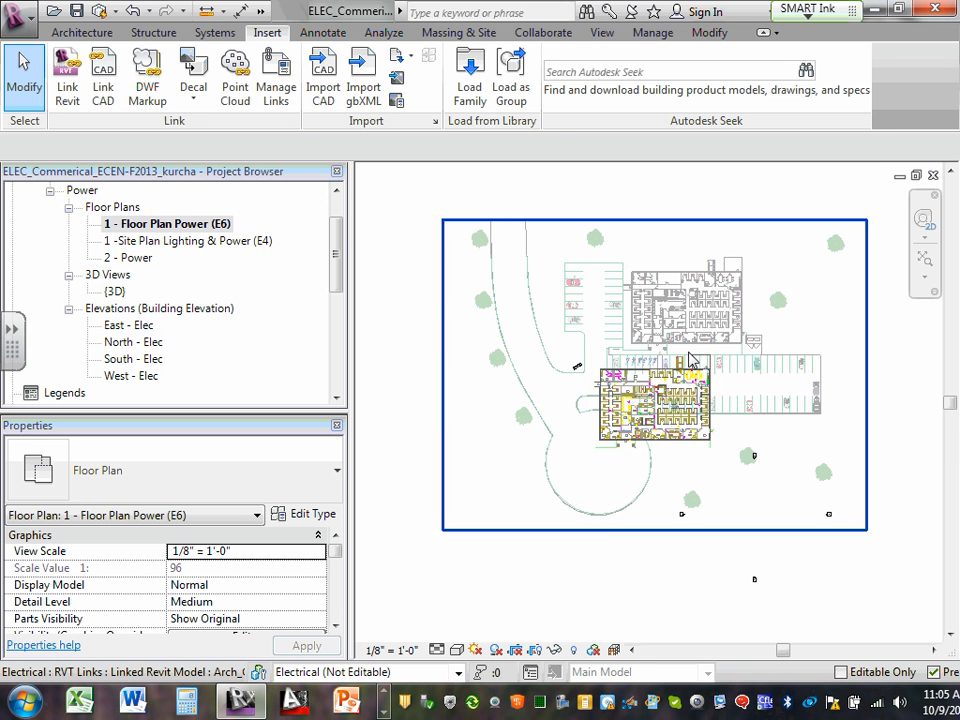
- Move the imported ECDM2110-xfld1-Revit.dwg drawing onto the building plan of the linked architectural model
scroll(682, 353, "up", 2)
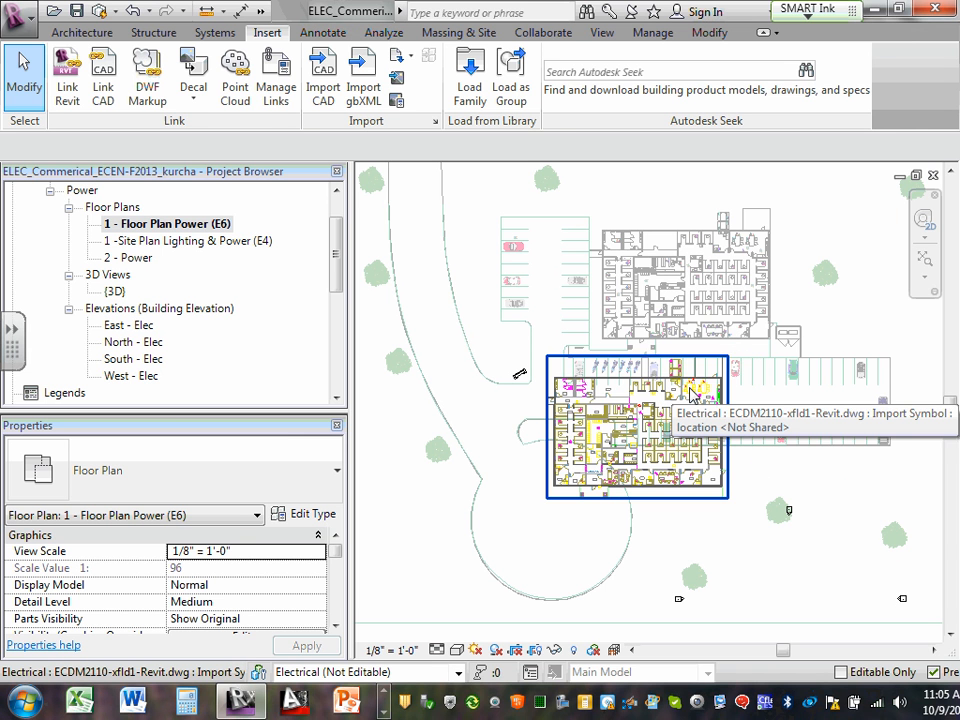
left_click(690, 393)
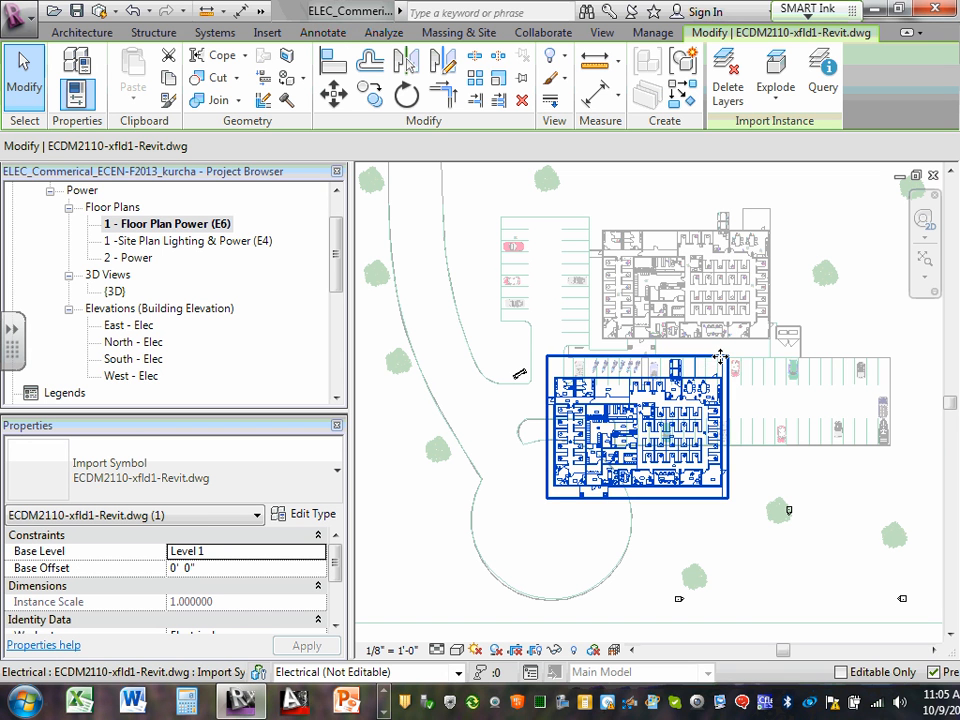
left_click_drag(728, 345, 770, 213)
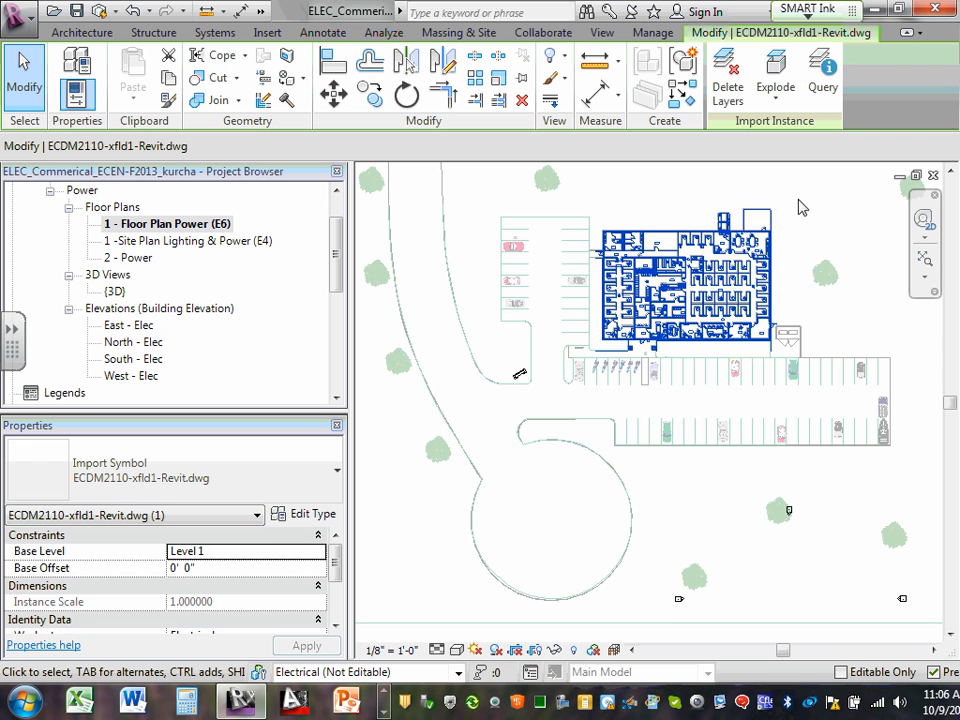
- Try to align the imported ECDM2110-xfld1-Revit.dwg with the linked model by shifting it sideways at the patio outline above the Lunch room
scroll(782, 205, "up", 4)
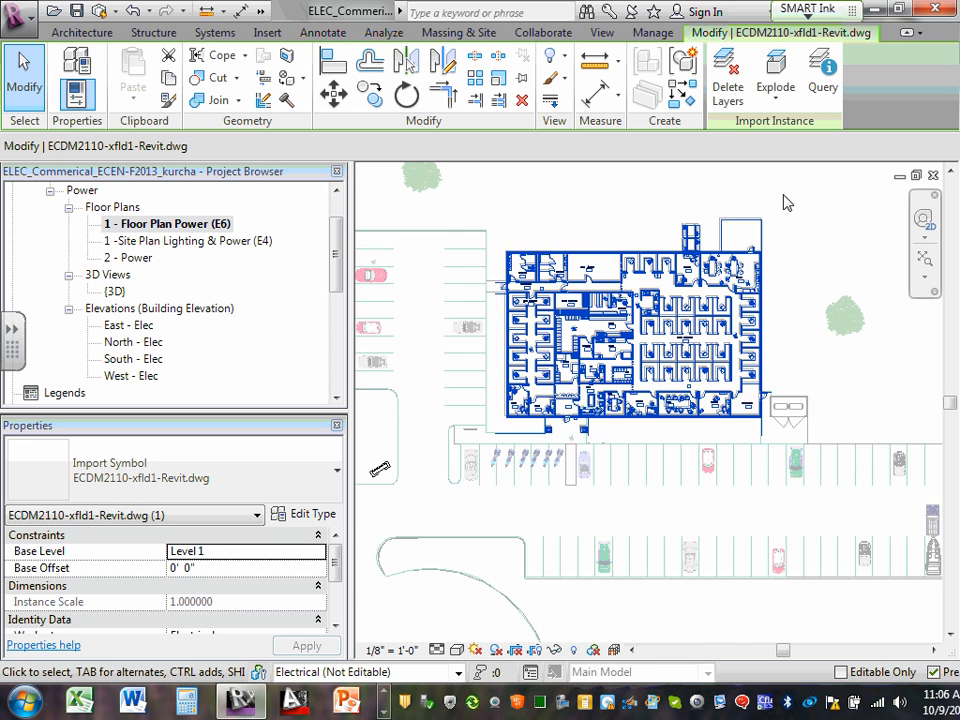
scroll(724, 224, "up", 3)
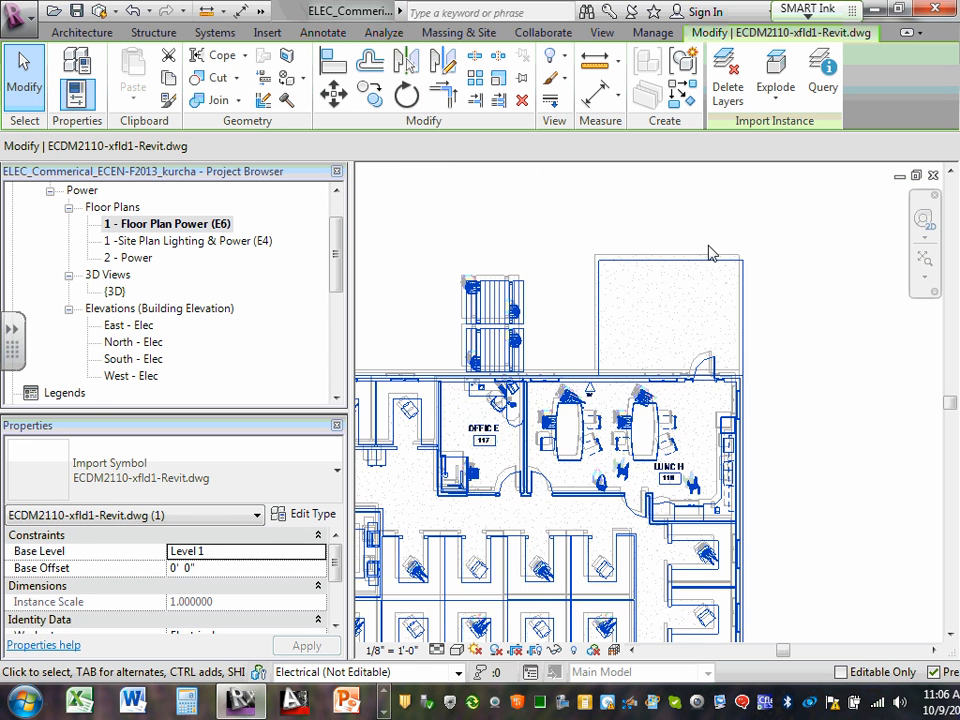
scroll(750, 259, "up", 1)
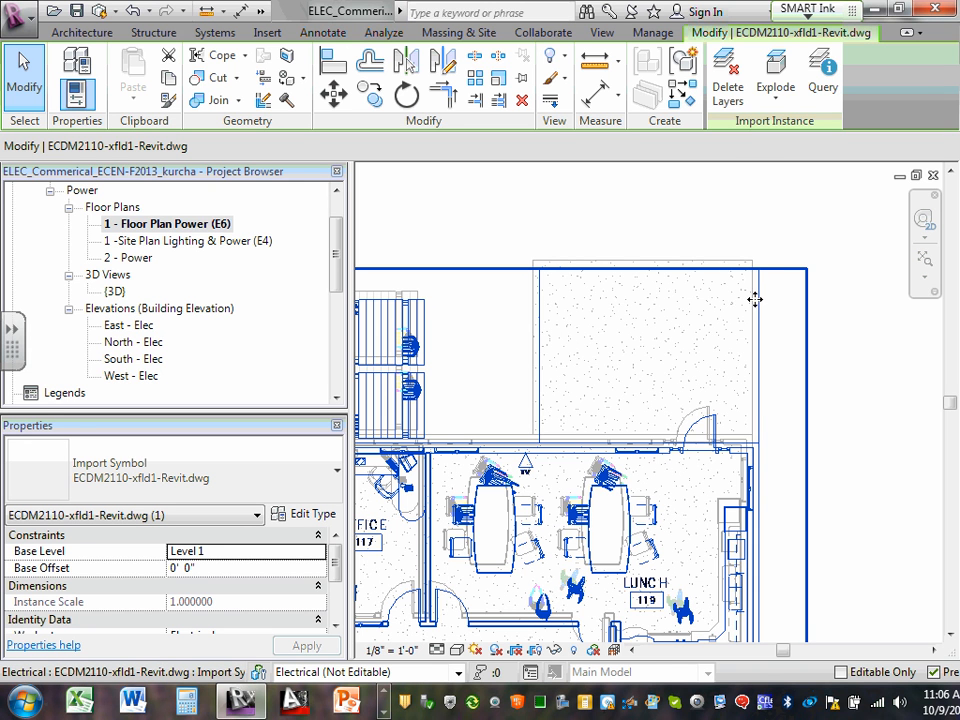
left_click_drag(749, 283, 889, 284)
scroll(749, 311, "down", 5)
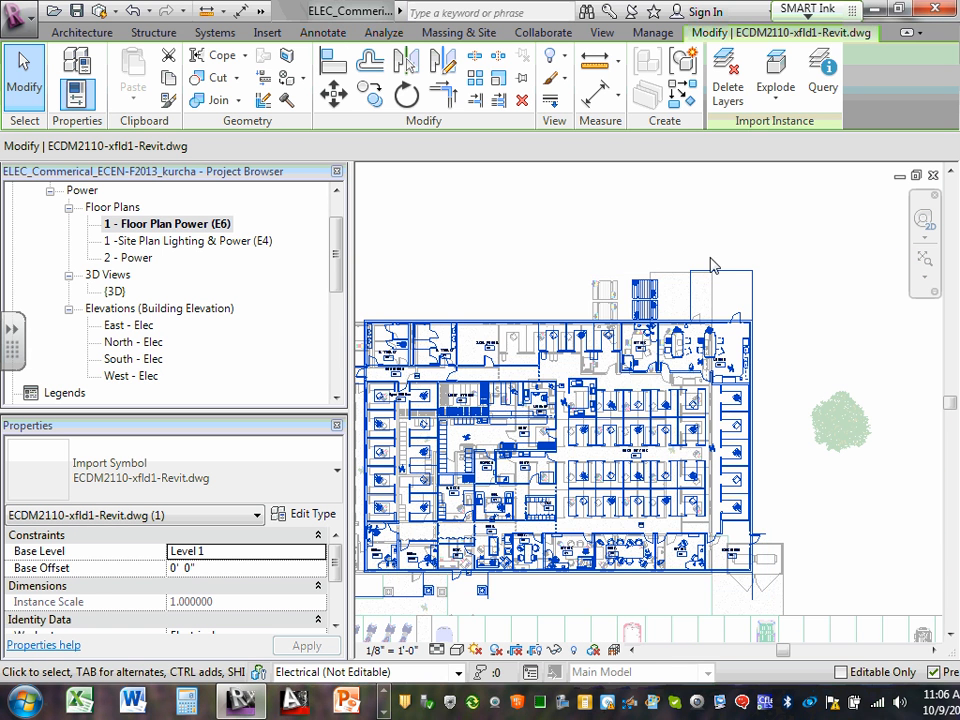
- Move the imported drawing so its patio corner near the Lunch room coincides with the linked architectural model, and deselect it
scroll(706, 270, "up", 3)
scroll(706, 270, "up", 1)
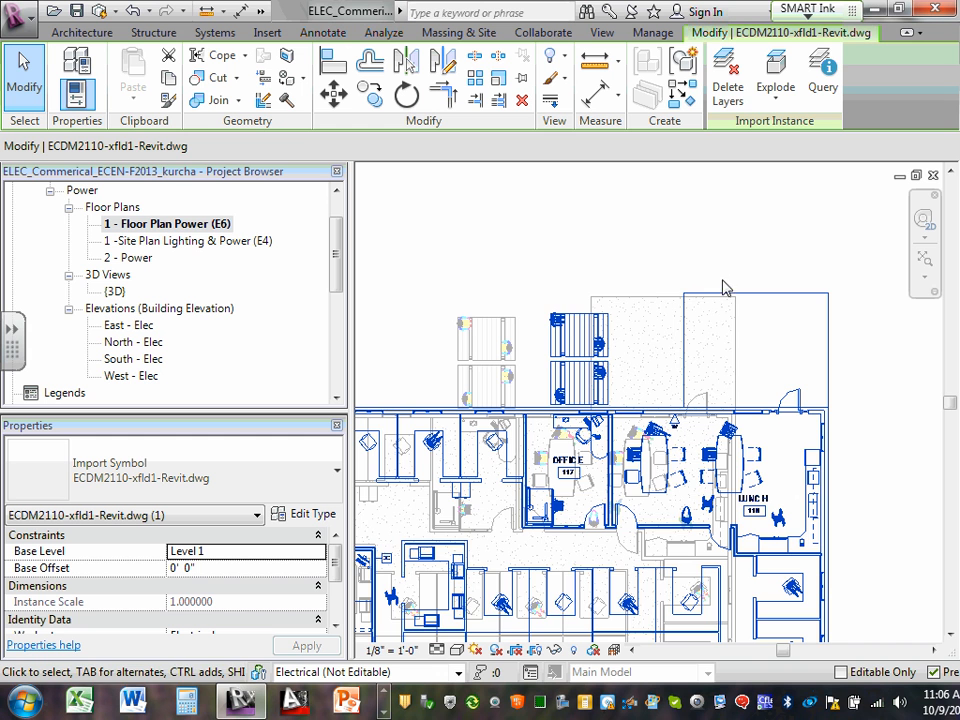
scroll(712, 288, "up", 1)
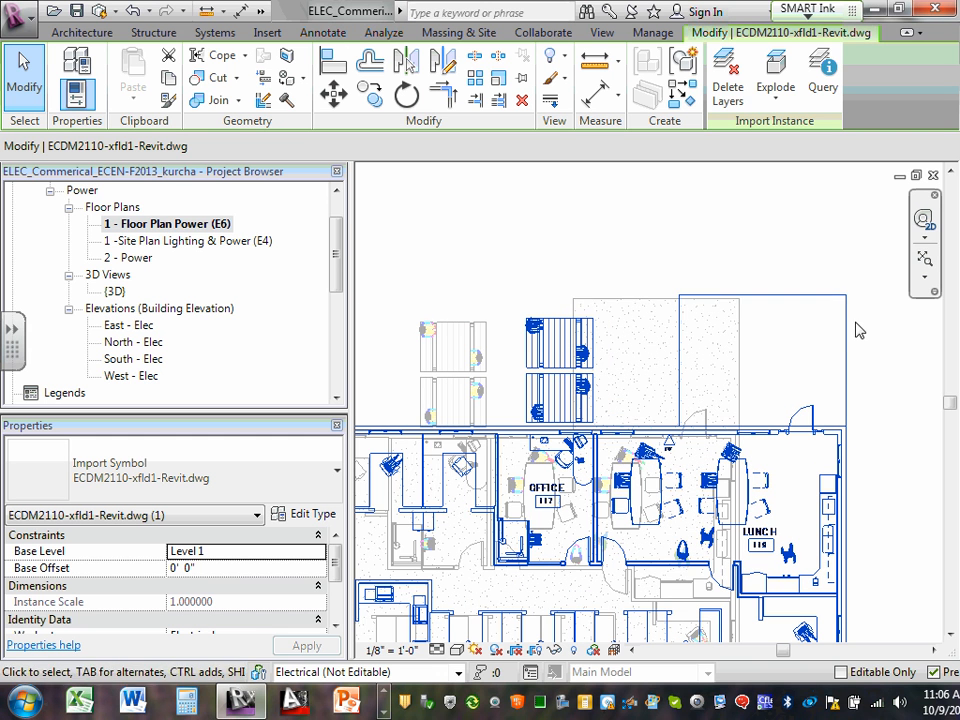
left_click_drag(773, 321, 740, 322)
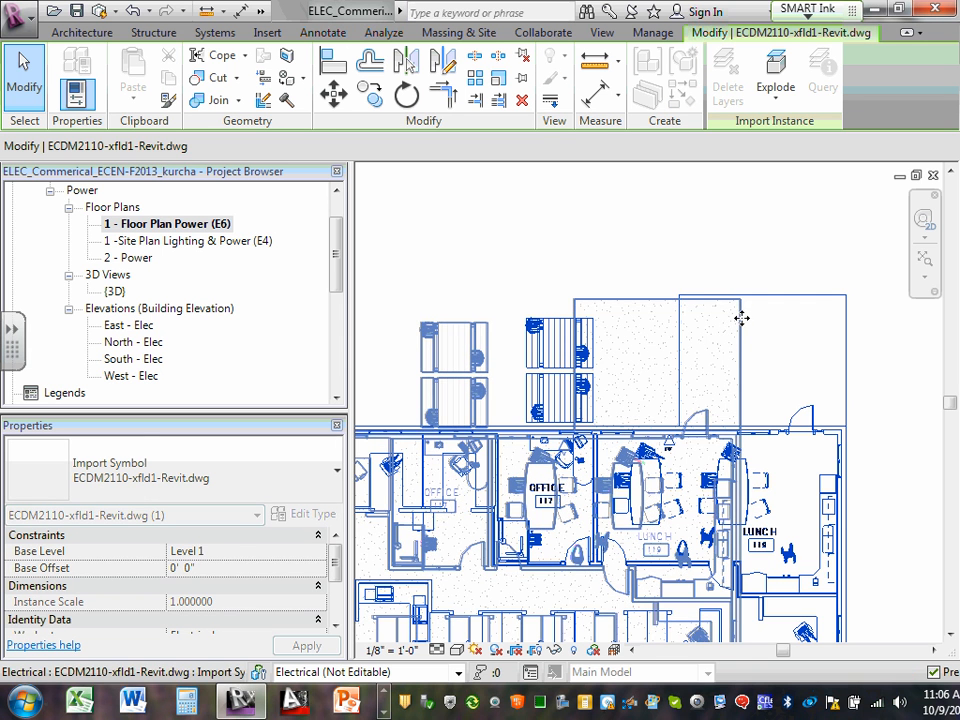
scroll(780, 315, "down", 3)
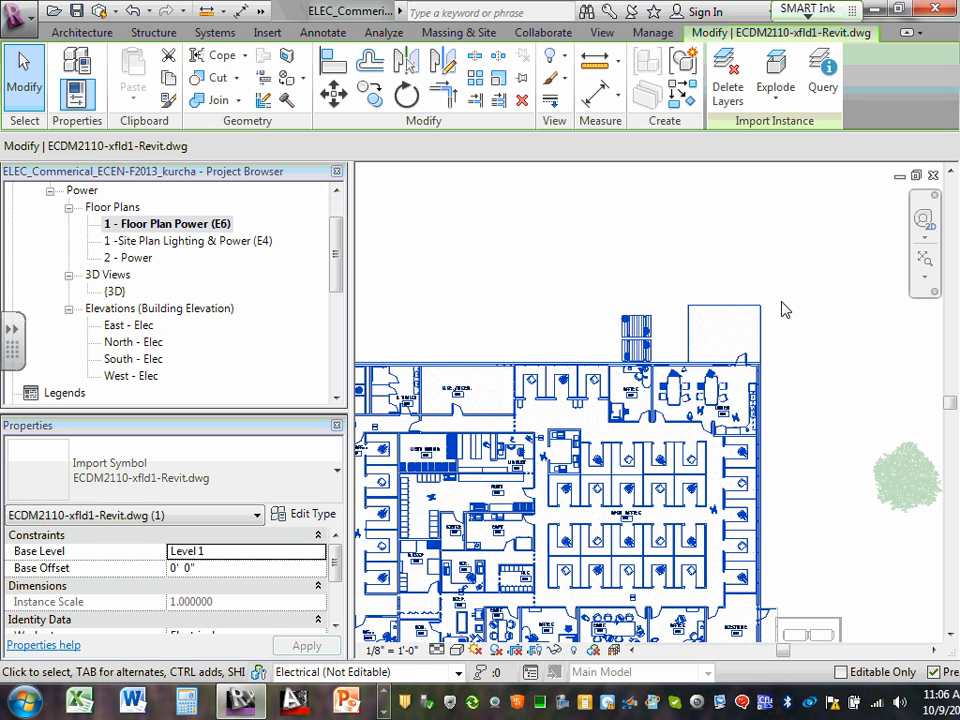
scroll(784, 309, "down", 1)
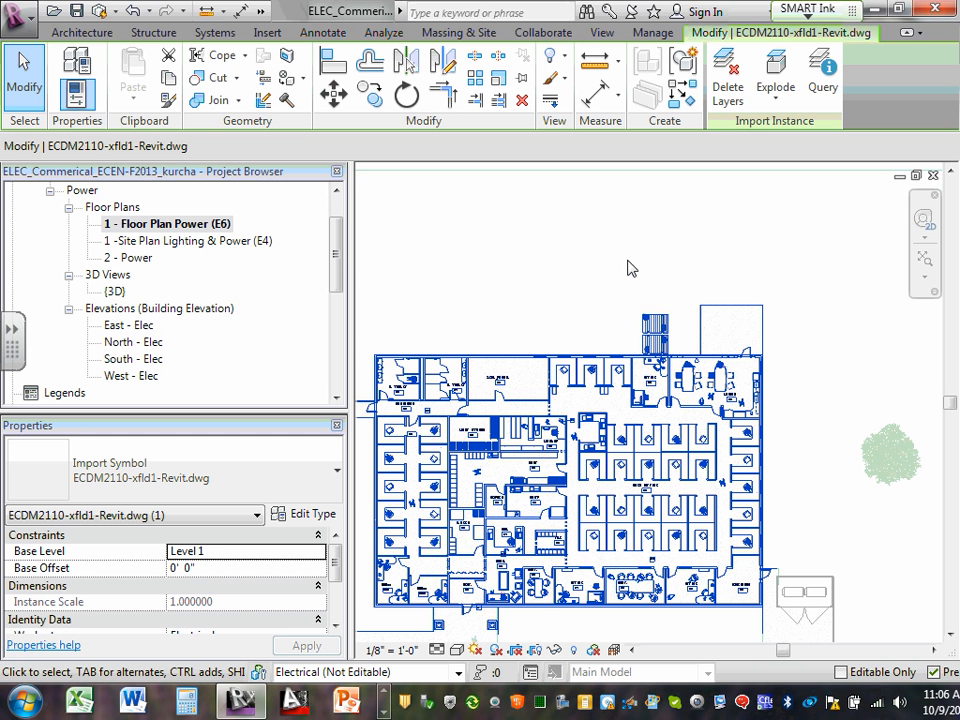
scroll(806, 372, "up", 2)
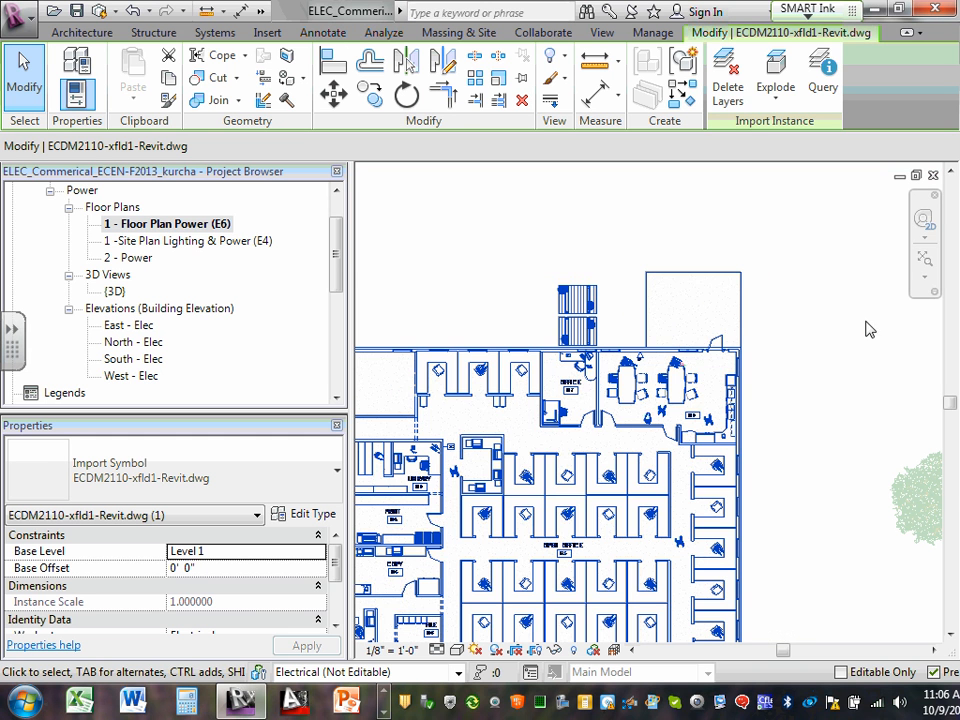
left_click(806, 332)
scroll(806, 332, "down", 2)
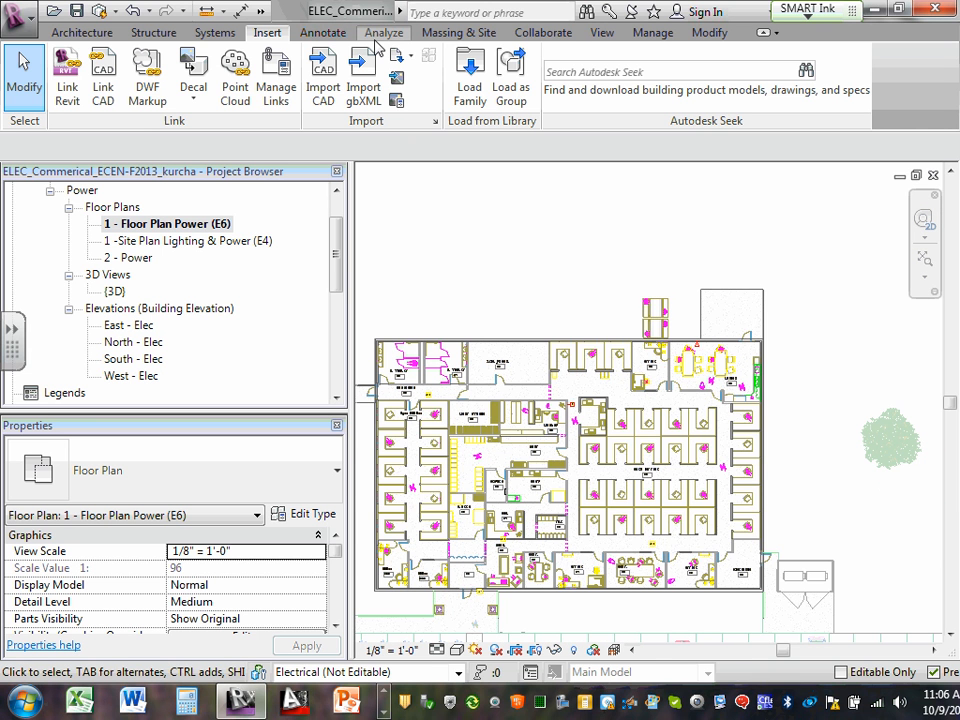
- Examine the aligned floor plan, including the Elec./Mech. room, the open office and the surrounding parking areas
scroll(481, 234, "up", 2)
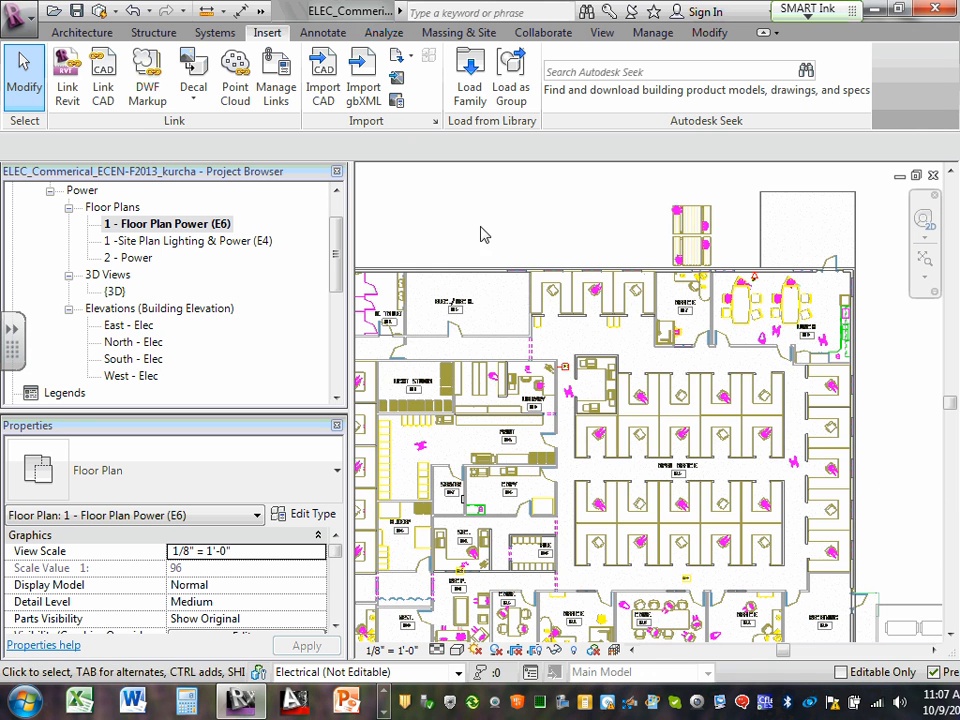
scroll(462, 308, "up", 2)
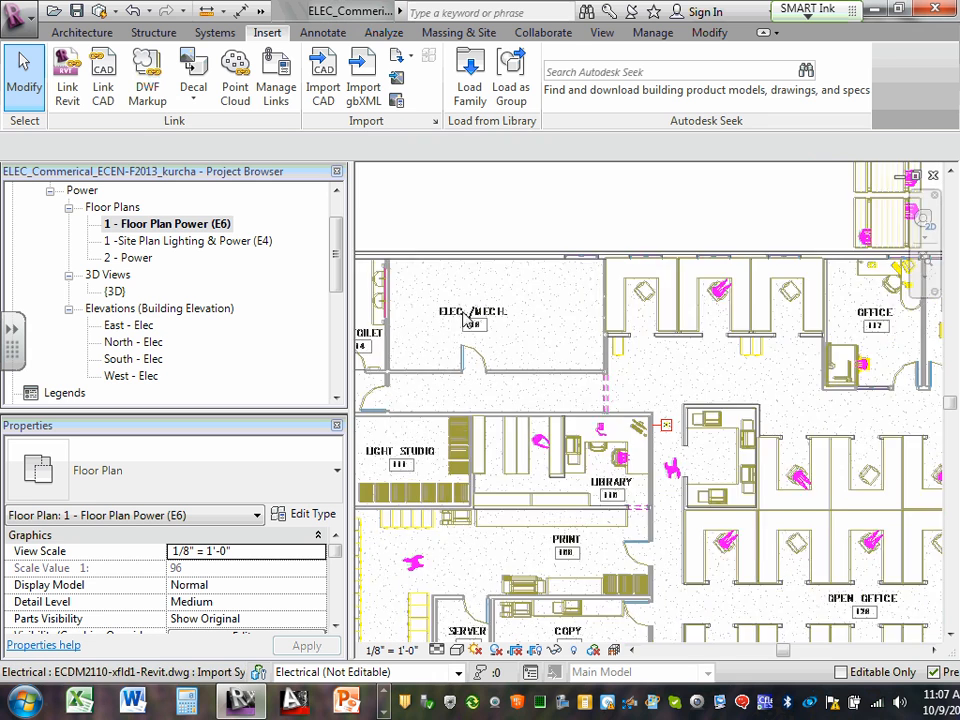
scroll(463, 314, "up", 2)
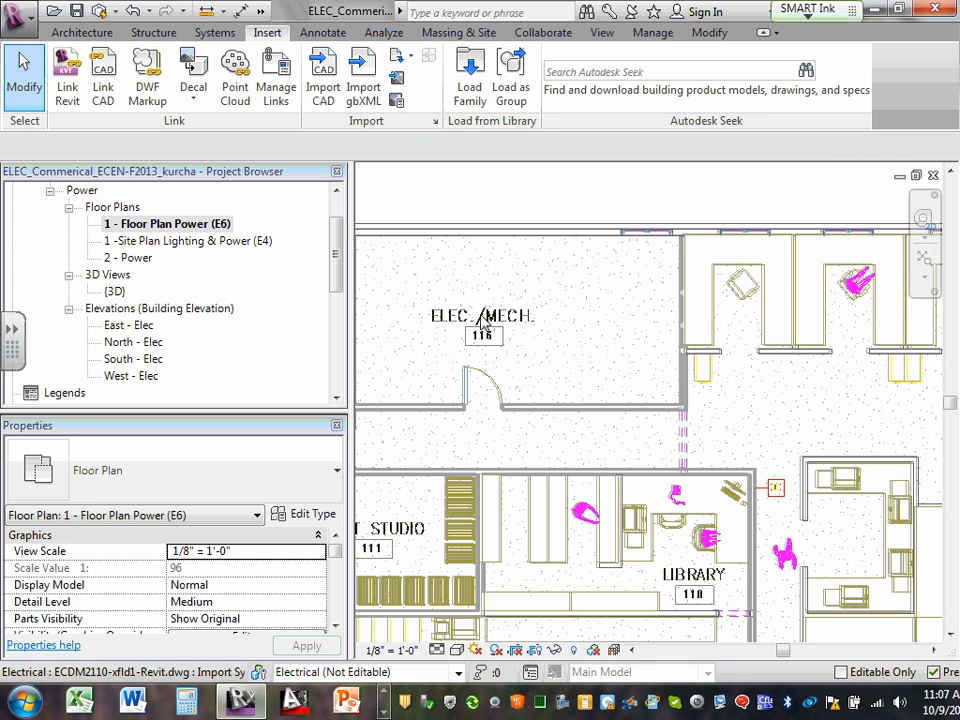
scroll(483, 318, "down", 4)
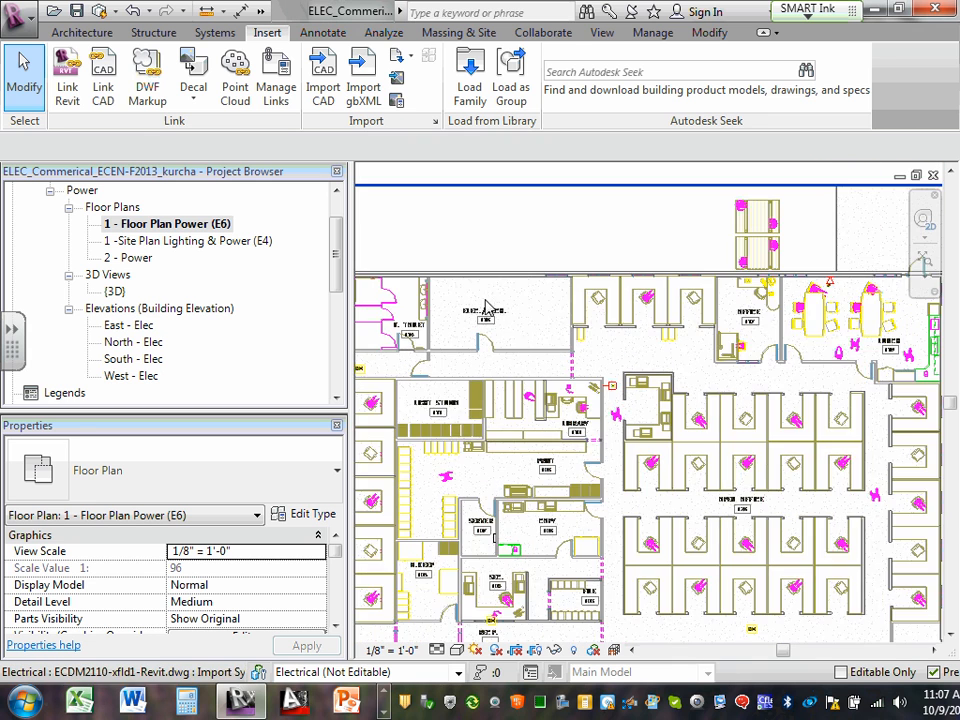
scroll(487, 308, "down", 3)
scroll(708, 492, "up", 5)
scroll(661, 408, "down", 1)
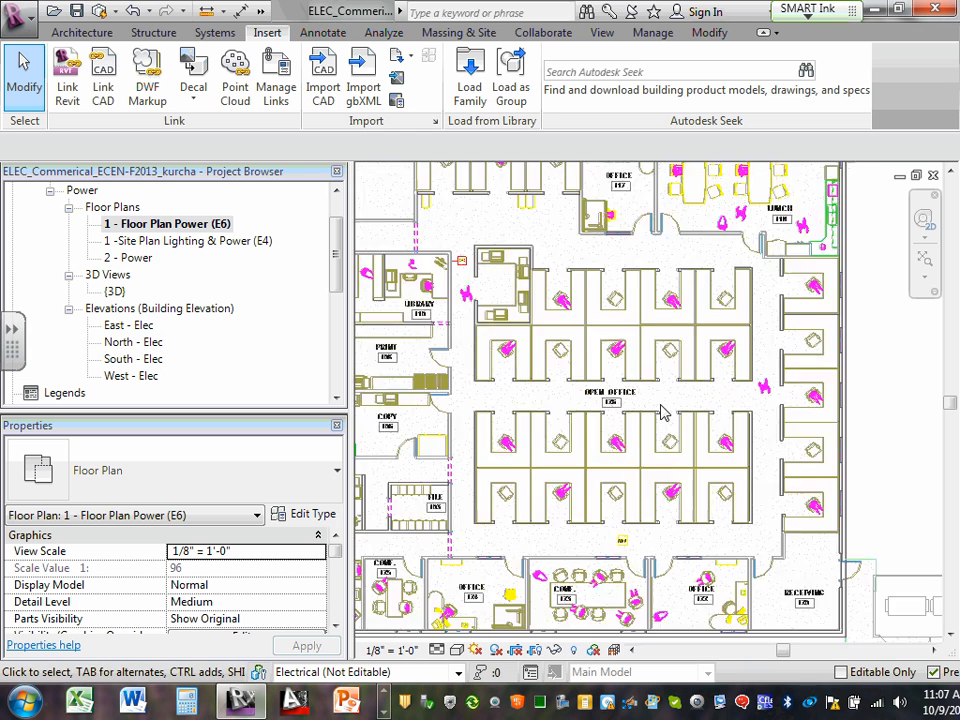
scroll(660, 412, "down", 3)
middle_click_drag(798, 382, 853, 369)
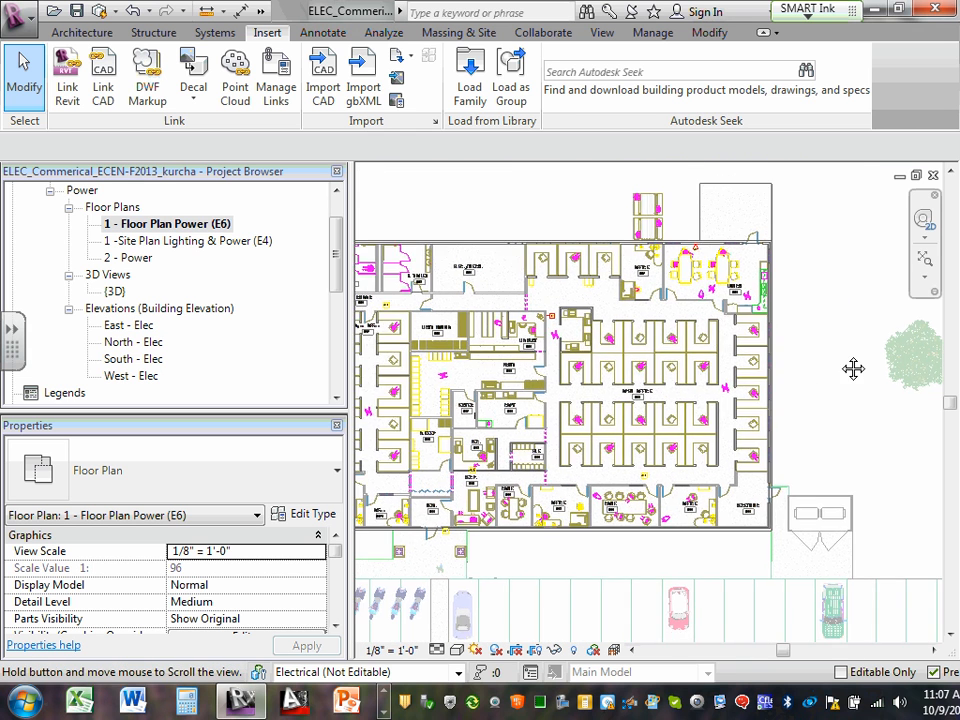
scroll(835, 362, "down", 3)
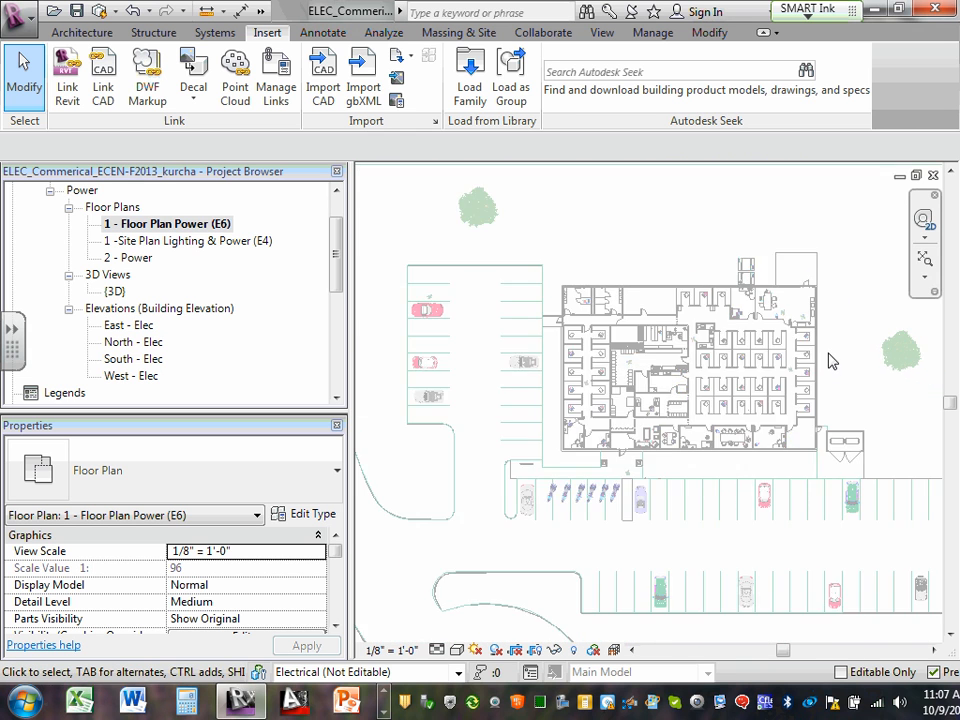
scroll(832, 362, "down", 1)
middle_click_drag(850, 369, 744, 360)
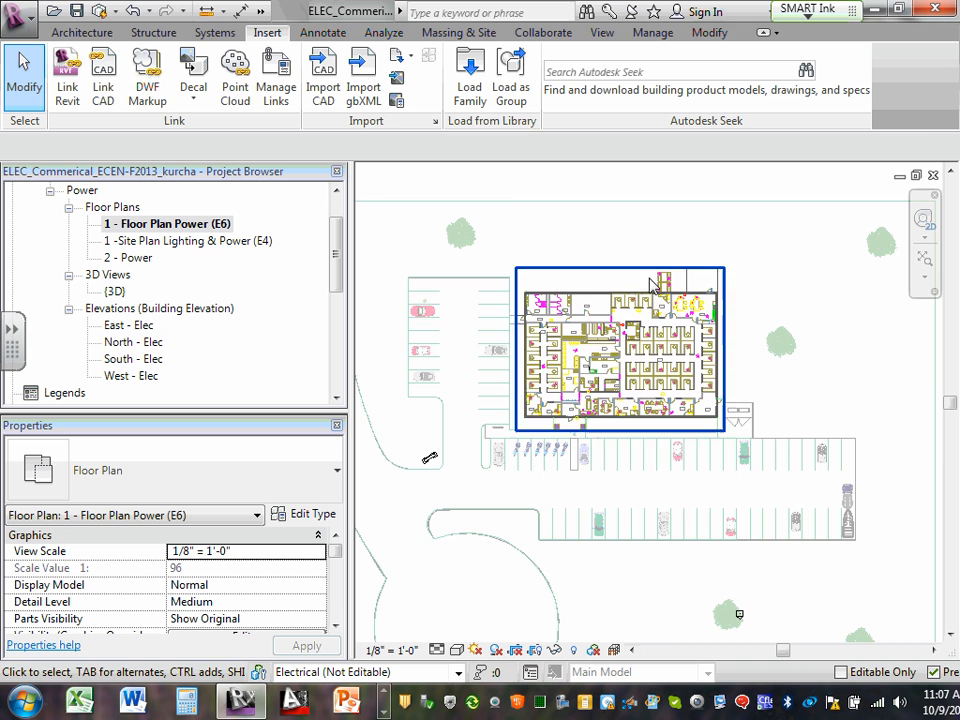
scroll(603, 276, "up", 1)
scroll(603, 276, "up", 2)
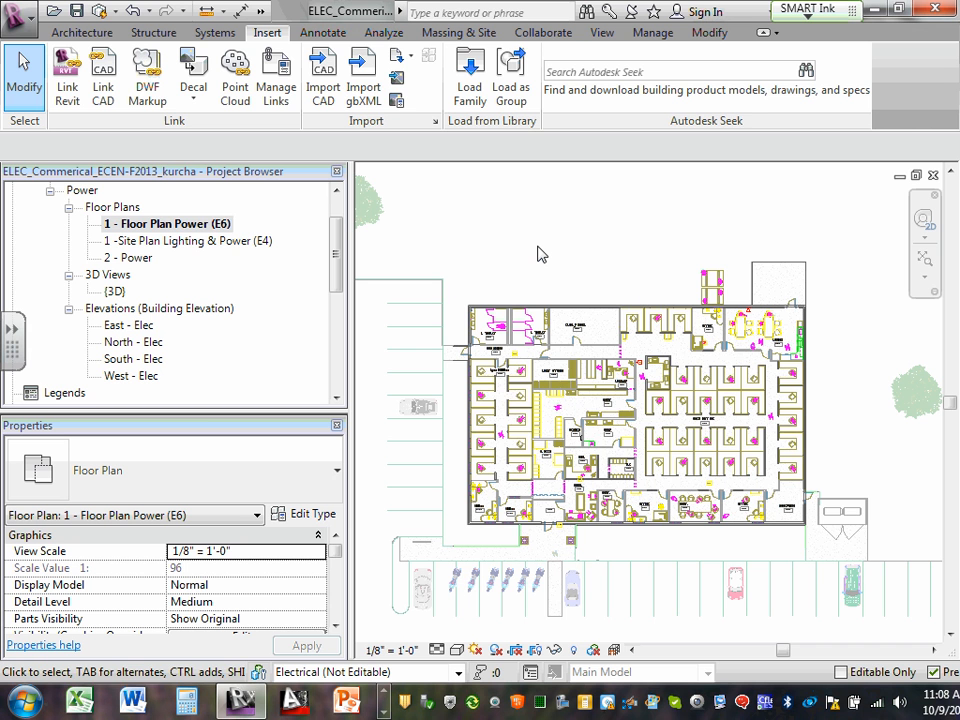
- Open the Visibility/Graphic Overrides of the Floor Plan Power (E6) view and list the layers of the imported ECDM2110-xfld1-Revit.dwg
key("v")
key("v")
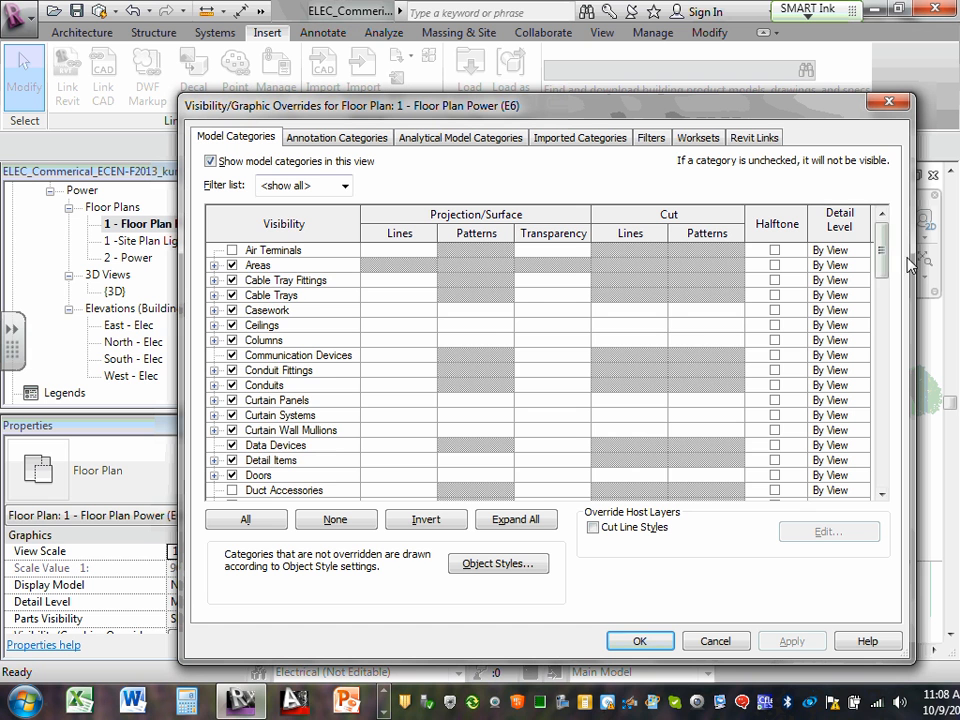
left_click_drag(883, 253, 880, 306)
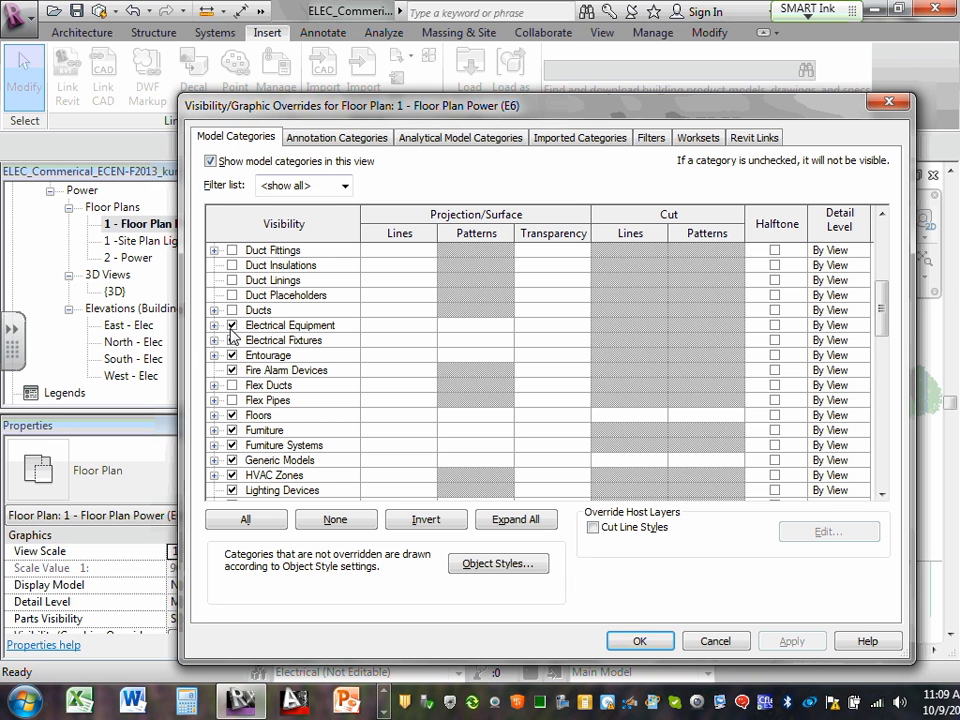
left_click(566, 141)
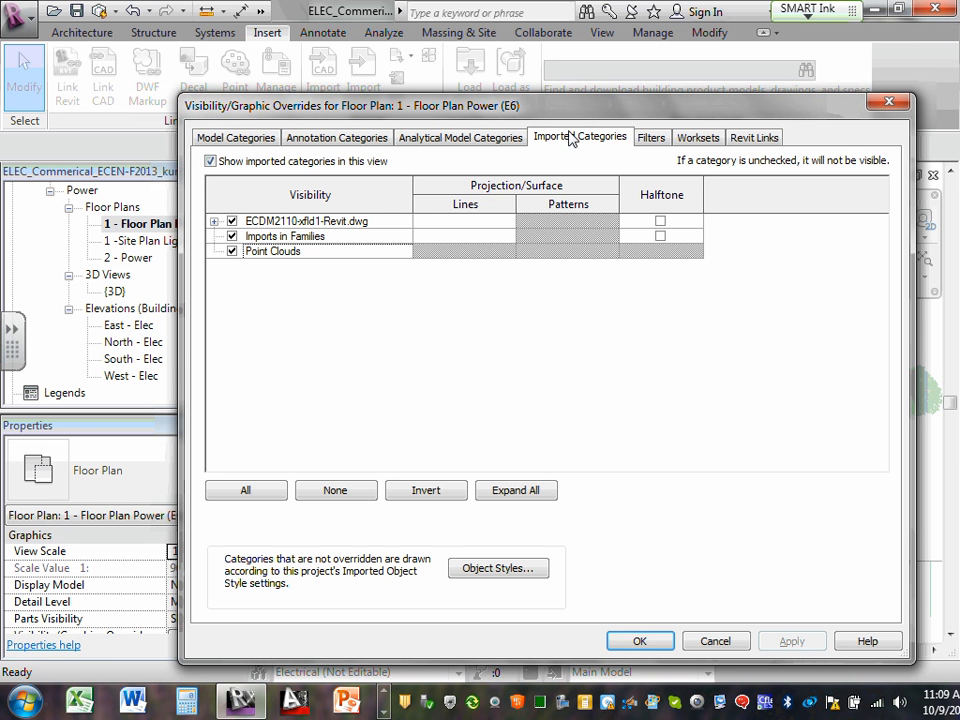
left_click(214, 221)
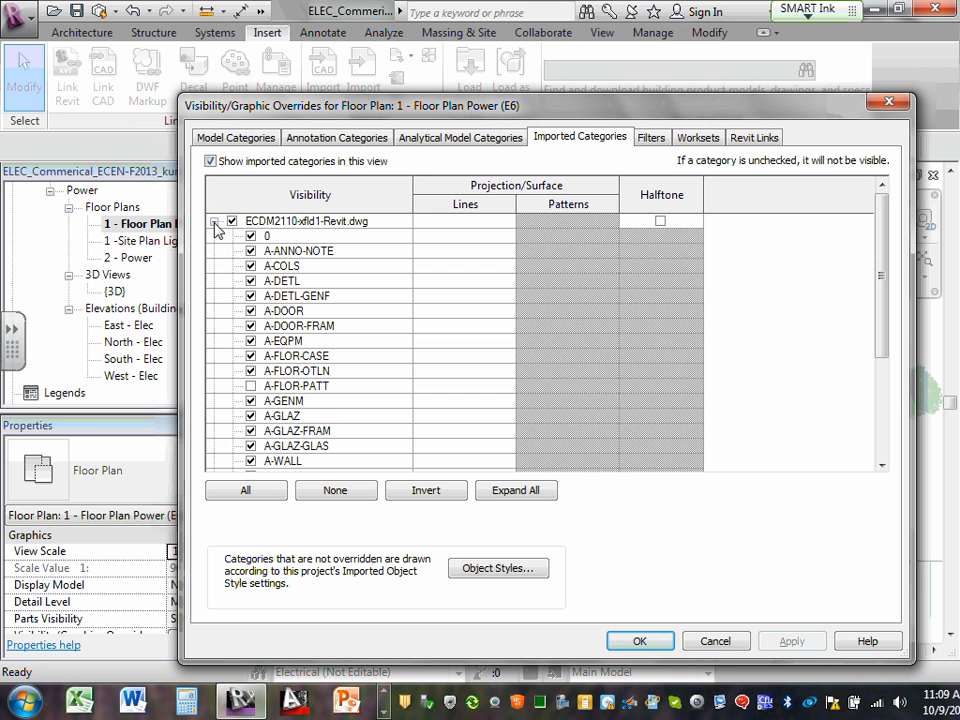
scroll(338, 298, "down", 2)
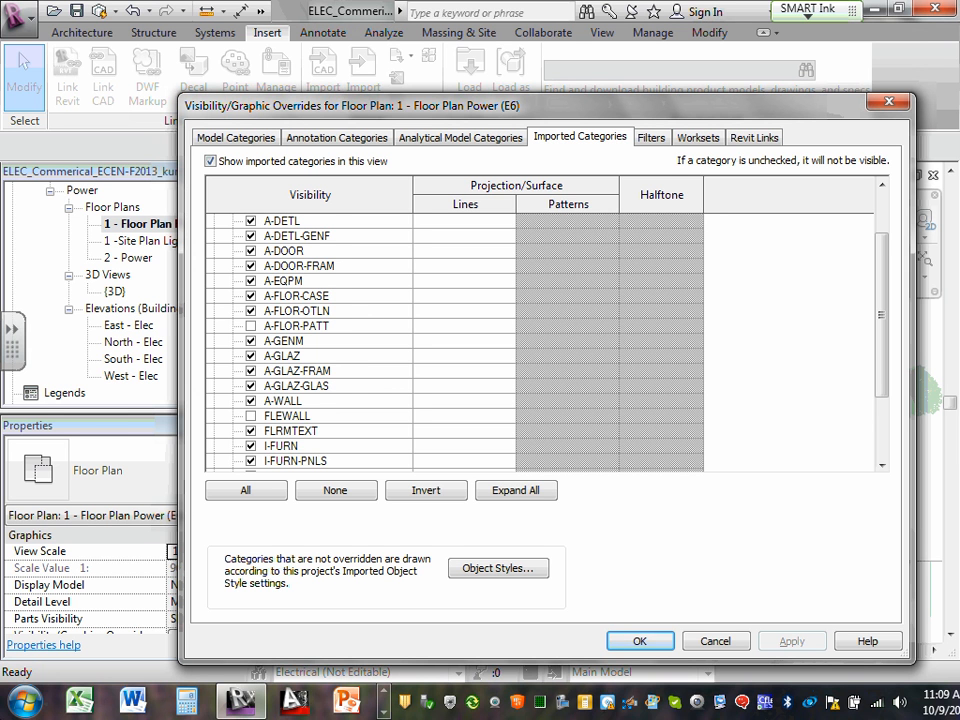
scroll(378, 371, "up", 2)
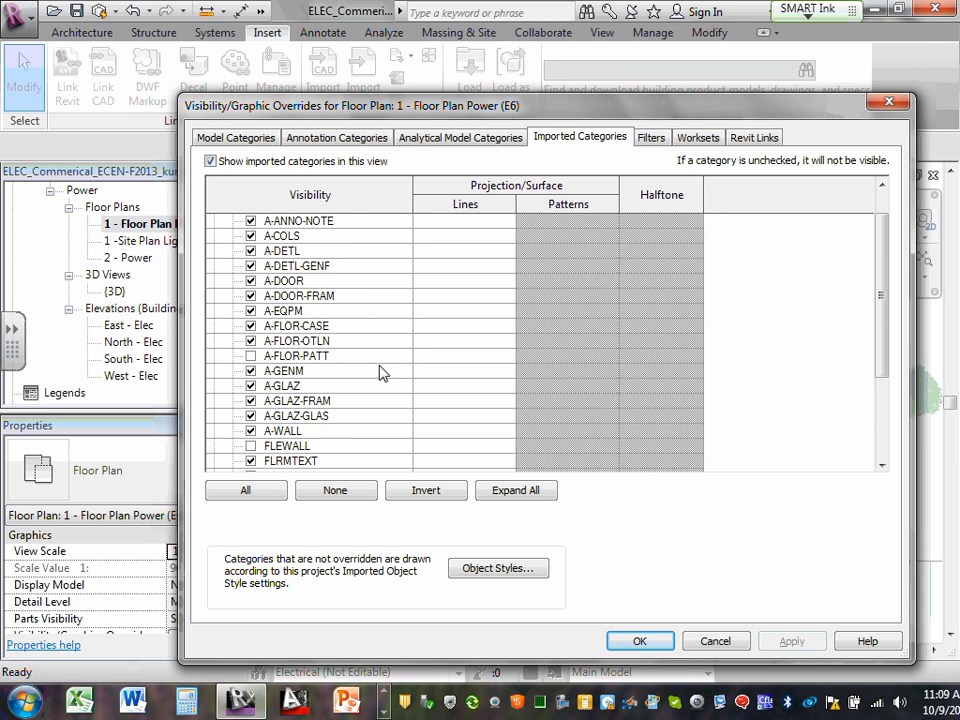
- Try to switch the visibility of all ECDM2110-xfld1-Revit.dwg layers at once, including by turning the whole drawing off and on
left_click(426, 493)
left_click(426, 493)
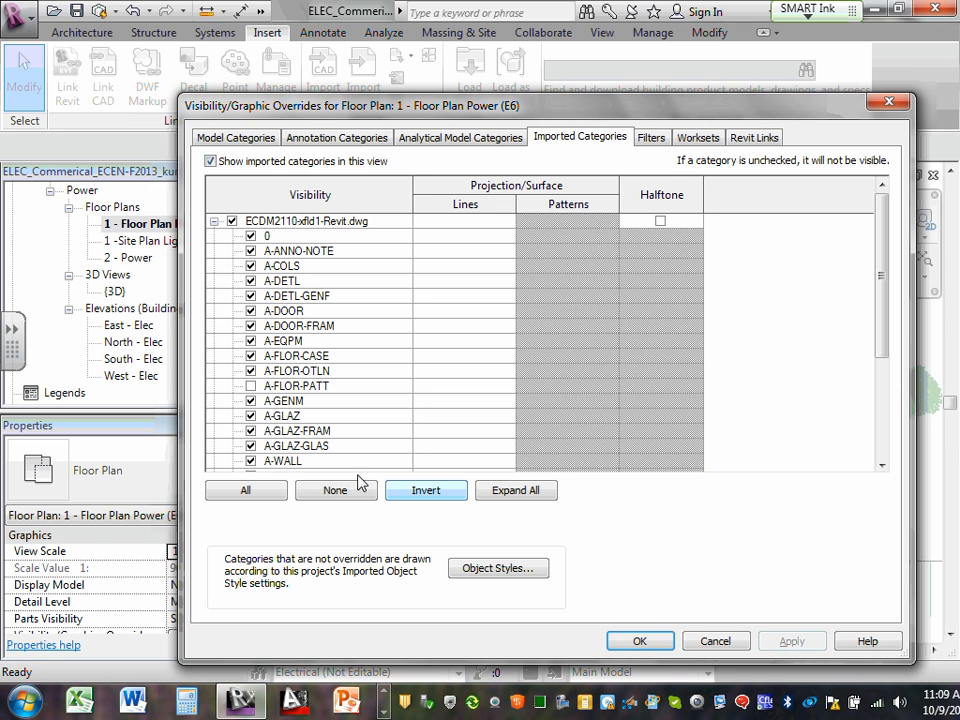
left_click(255, 493)
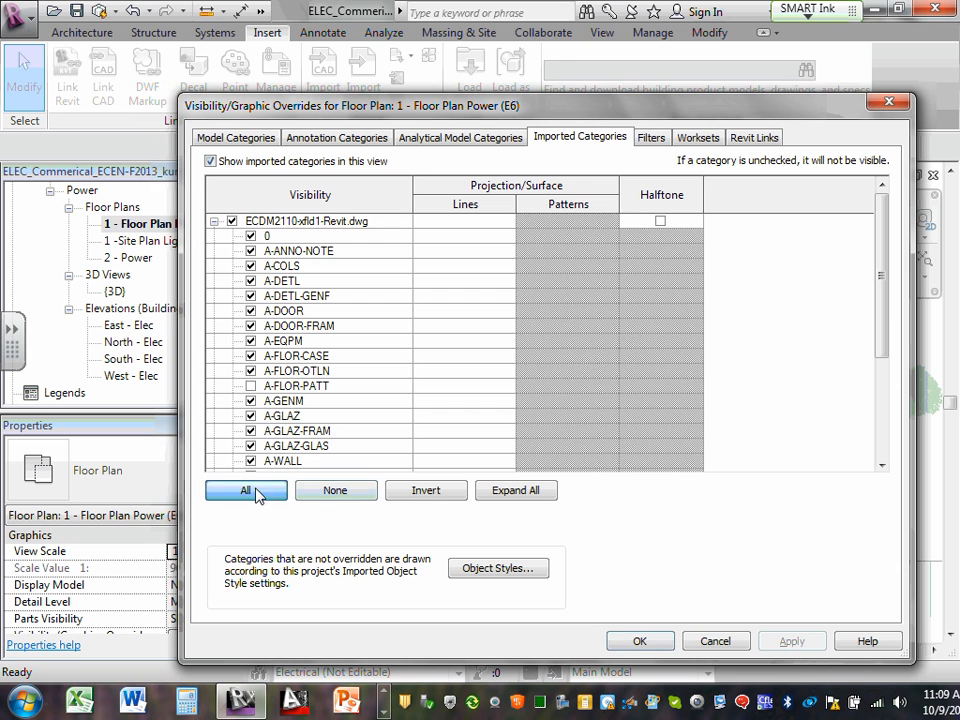
left_click(426, 493)
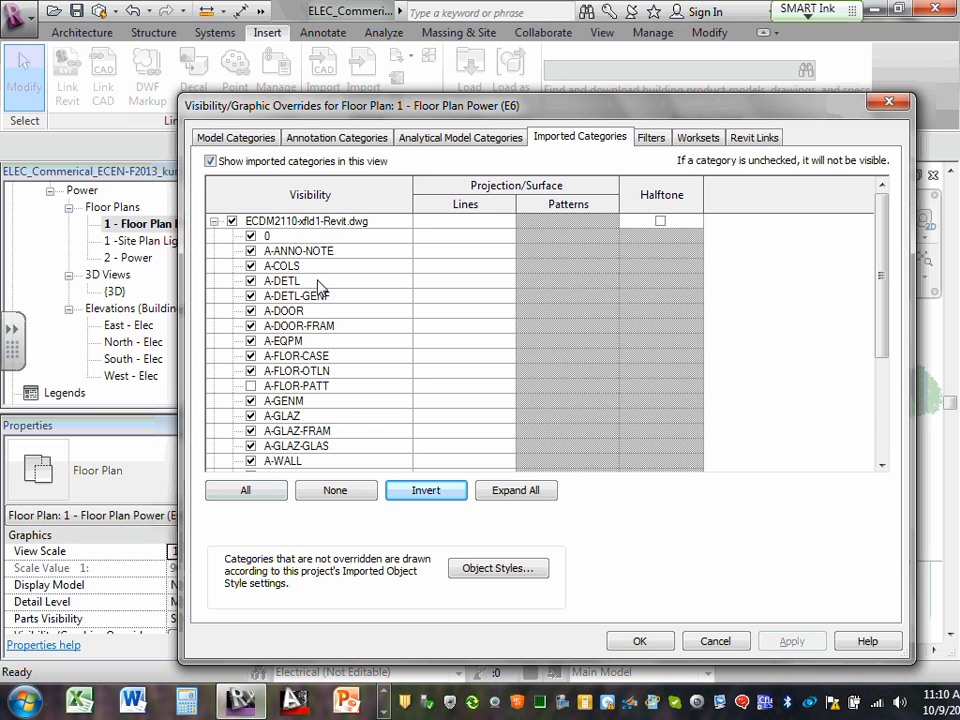
left_click(233, 221)
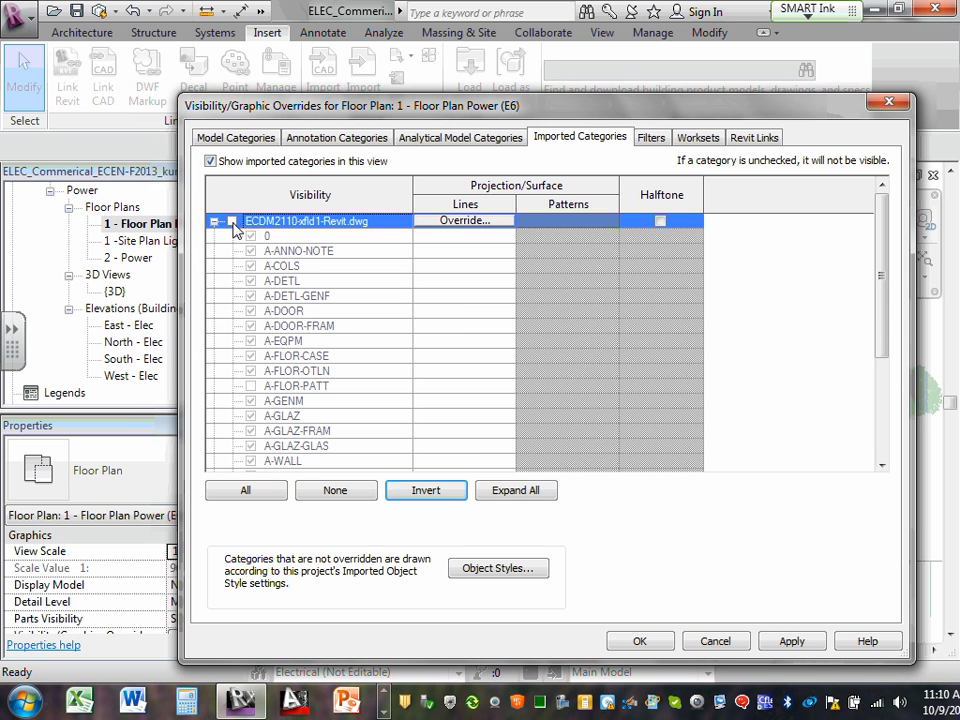
left_click(233, 221)
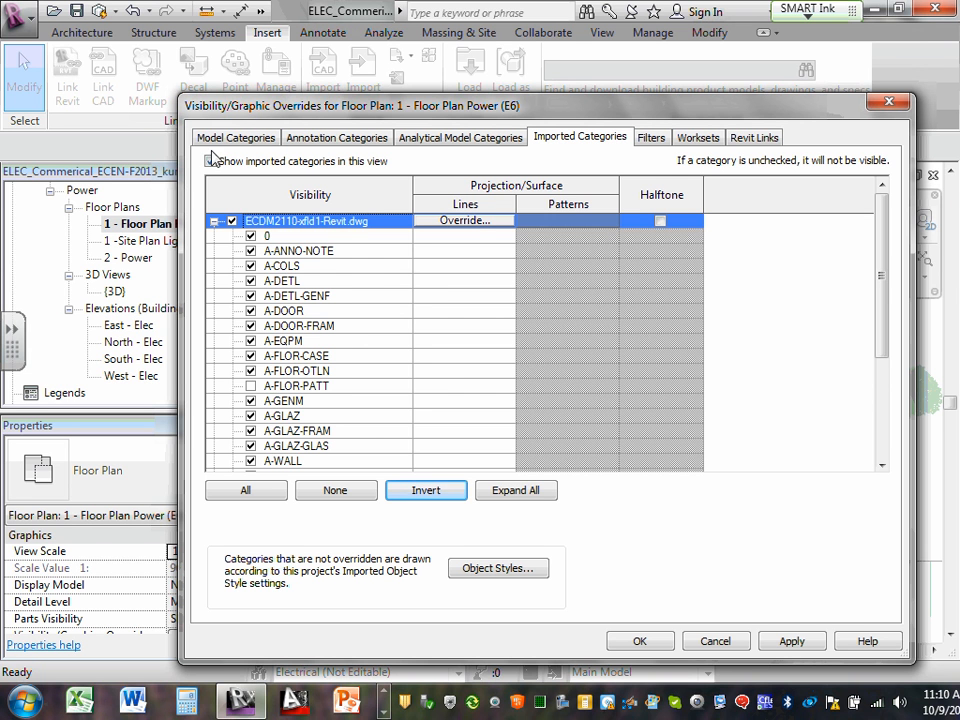
- Hide the imported drawing's layers from 0 through A-FLOR-OTLN in the Floor Plan Power (E6) view, one by one
left_click(251, 236)
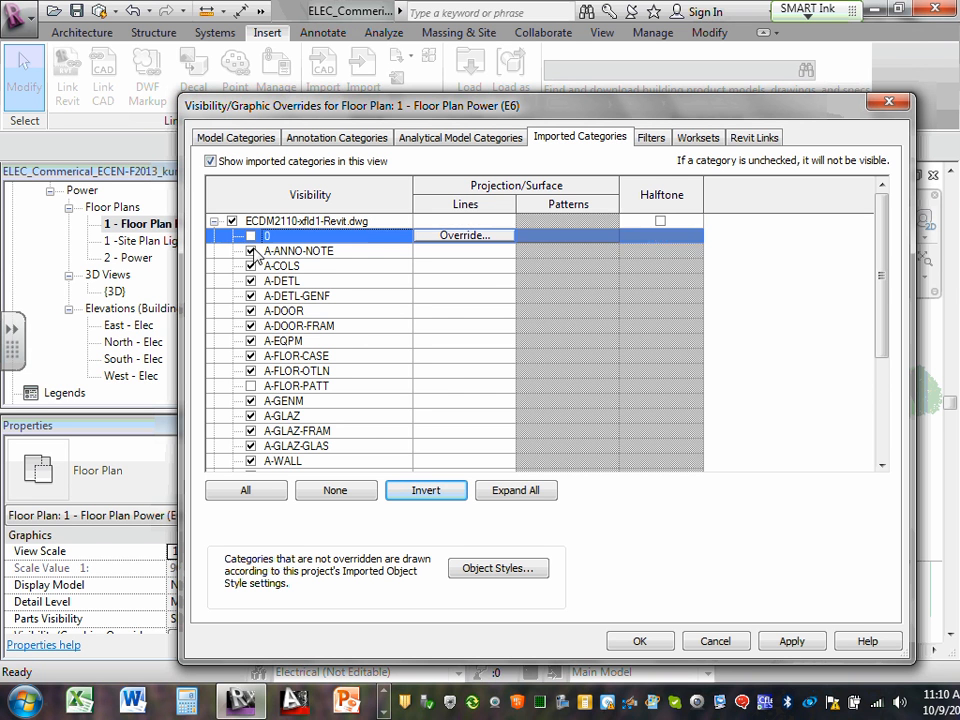
left_click(251, 251)
left_click(251, 266)
left_click(251, 281)
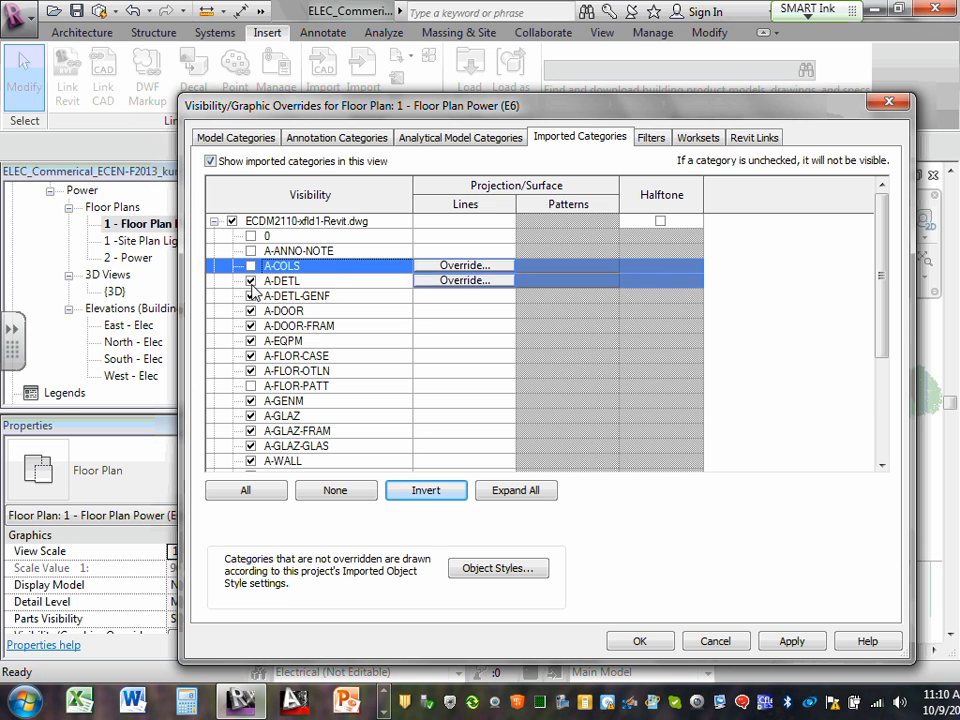
left_click(251, 296)
left_click(251, 311)
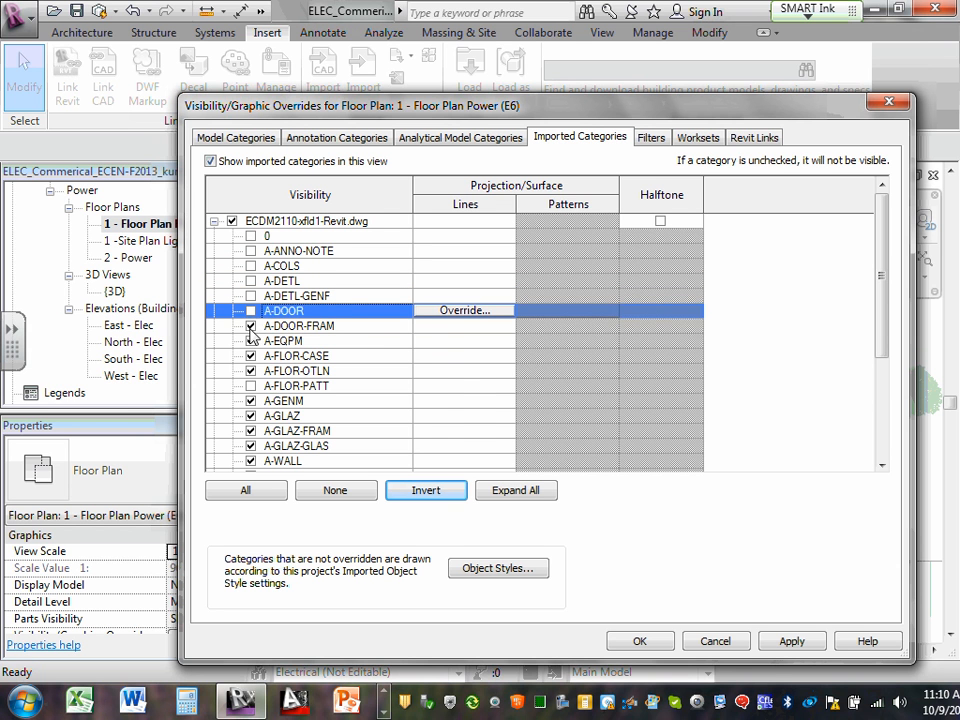
left_click(251, 326)
left_click(251, 341)
left_click(251, 356)
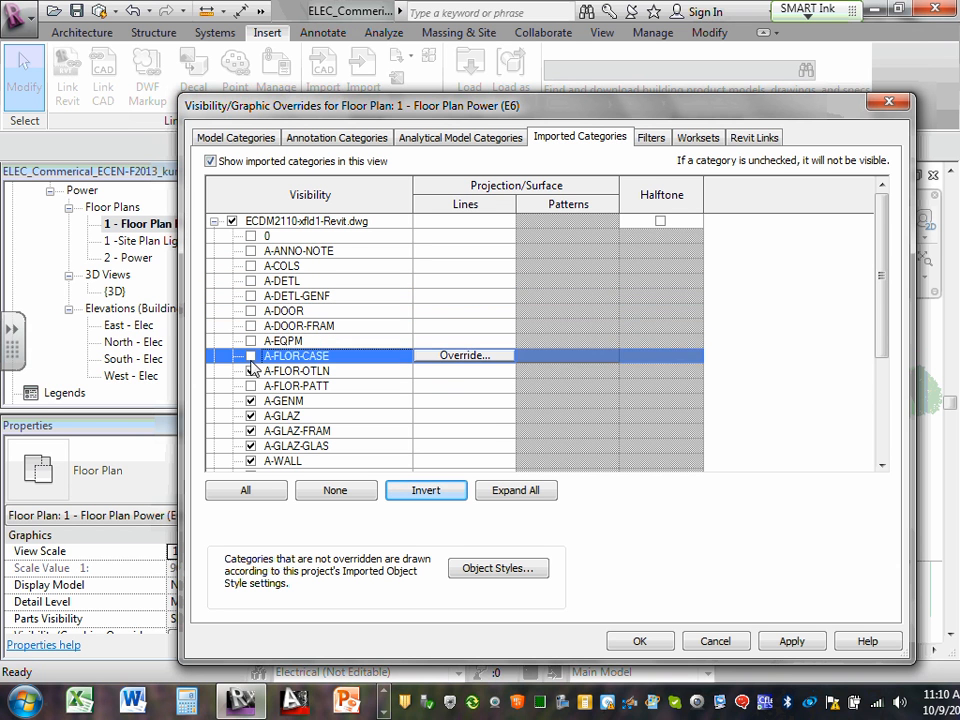
left_click(251, 371)
scroll(252, 369, "down", 1)
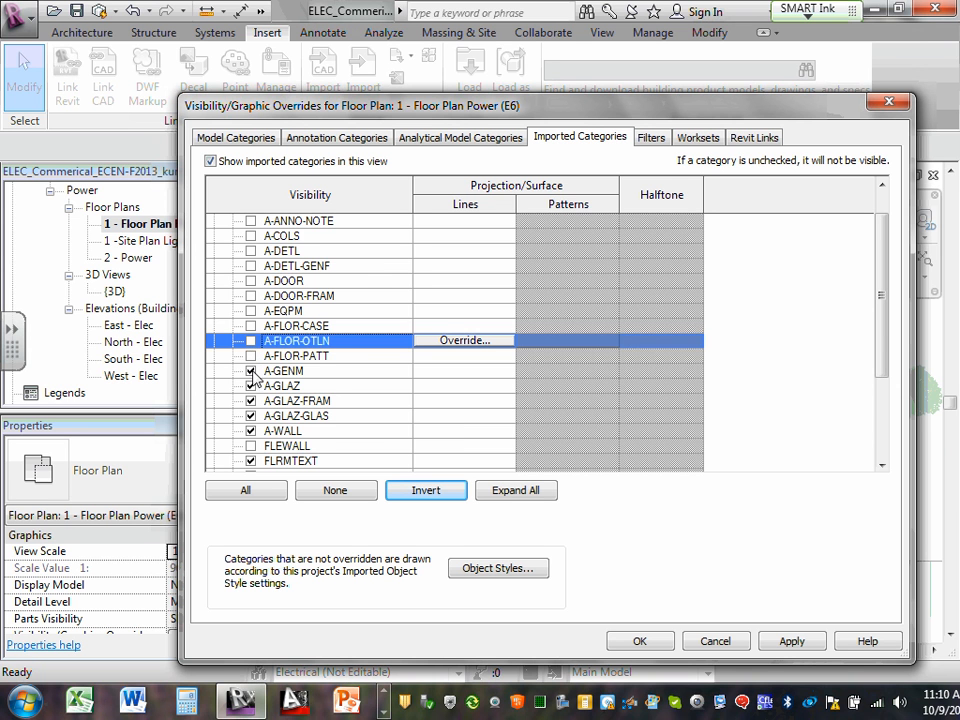
scroll(253, 376, "up", 1)
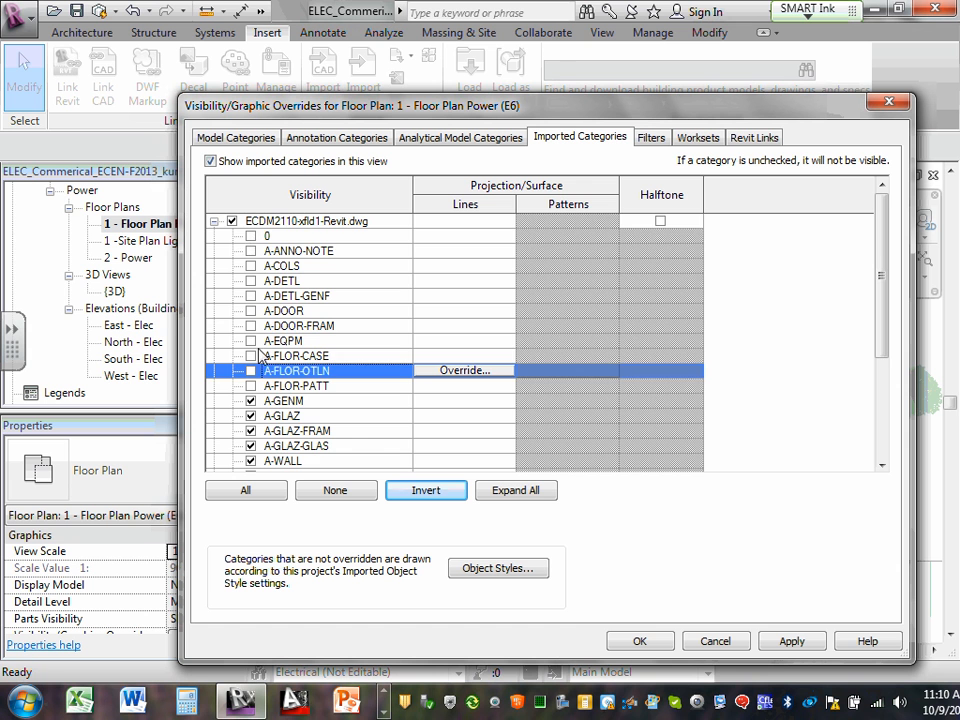
- Select the layers from A-FLOR-OTLN through SECURITY-DEVICES as one range and hide them all together
scroll(311, 366, "down", 5)
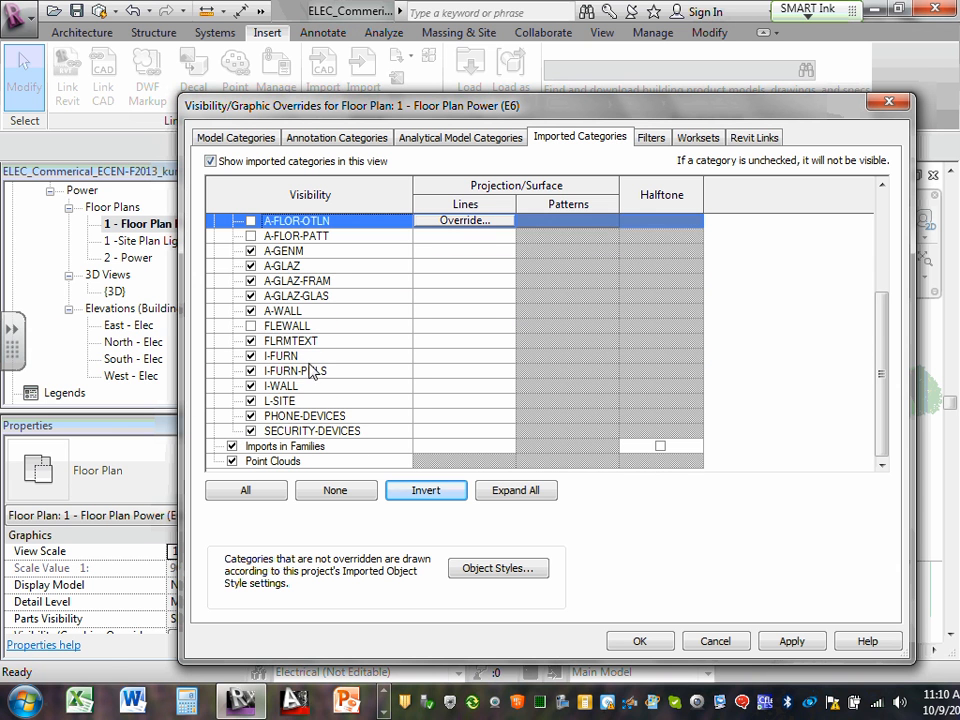
left_click(336, 432)
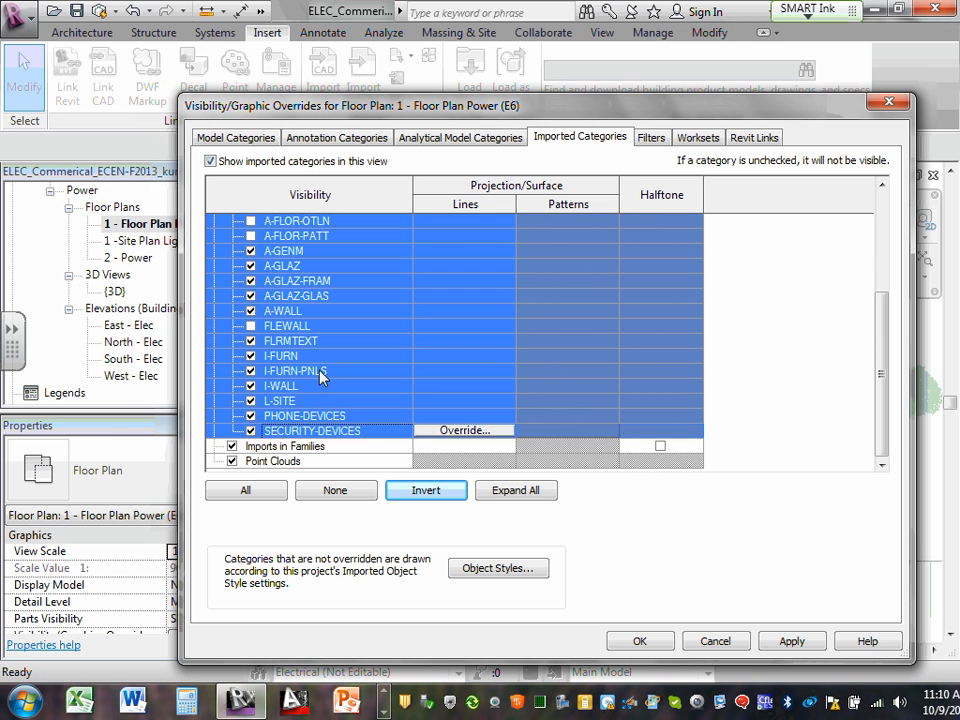
key("space")
key("space")
left_click(252, 400)
scroll(233, 303, "up", 1)
scroll(252, 283, "up", 4)
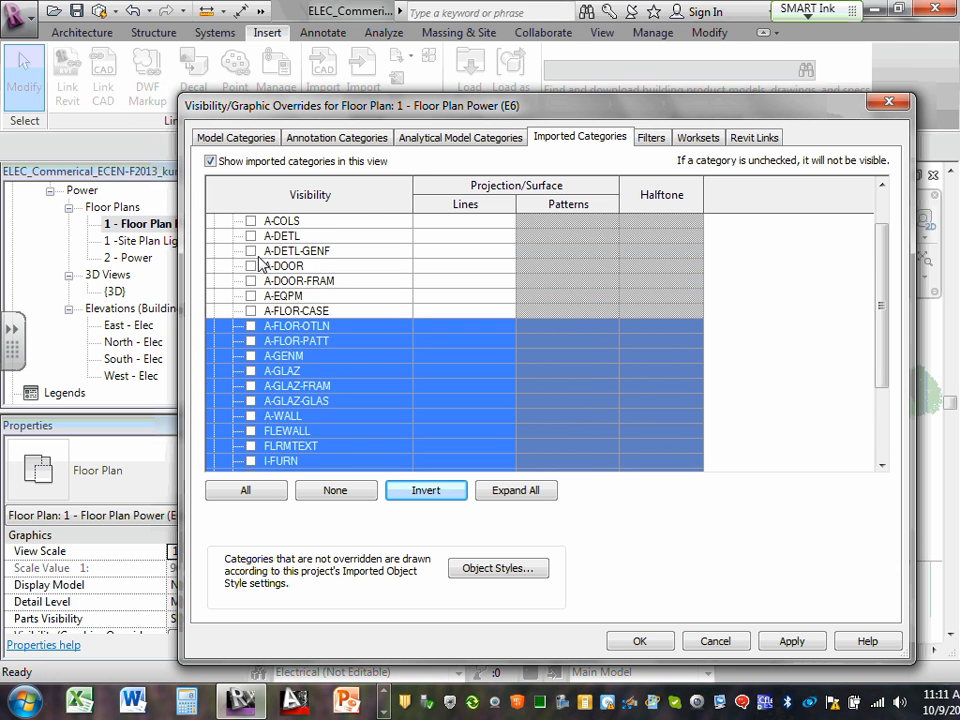
- Select the layers from 0 through SECURITY-DEVICES as a range and toggle their visibility together several times, ending with all hidden
left_click(252, 240)
scroll(252, 327, "down", 5)
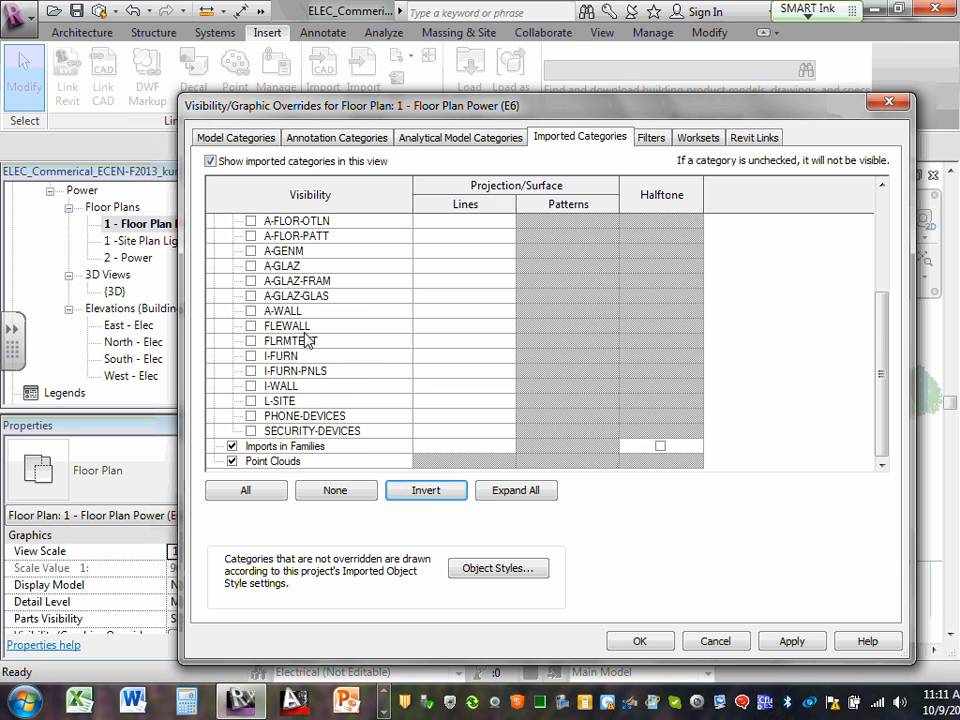
left_click(300, 431, "shift")
scroll(278, 370, "up", 1)
scroll(285, 262, "up", 3)
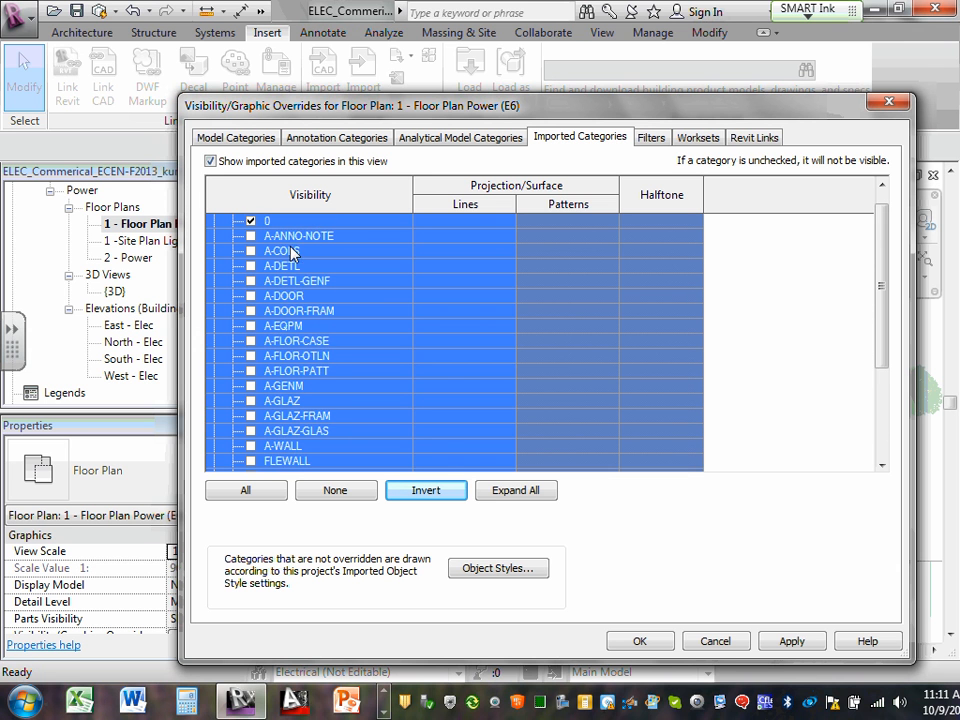
left_click(251, 281)
left_click(251, 281)
left_click(251, 281)
left_click(251, 281)
left_click(251, 281)
left_click(251, 281)
left_click(251, 281)
left_click(251, 281)
left_click(323, 281)
scroll(318, 270, "up", 1)
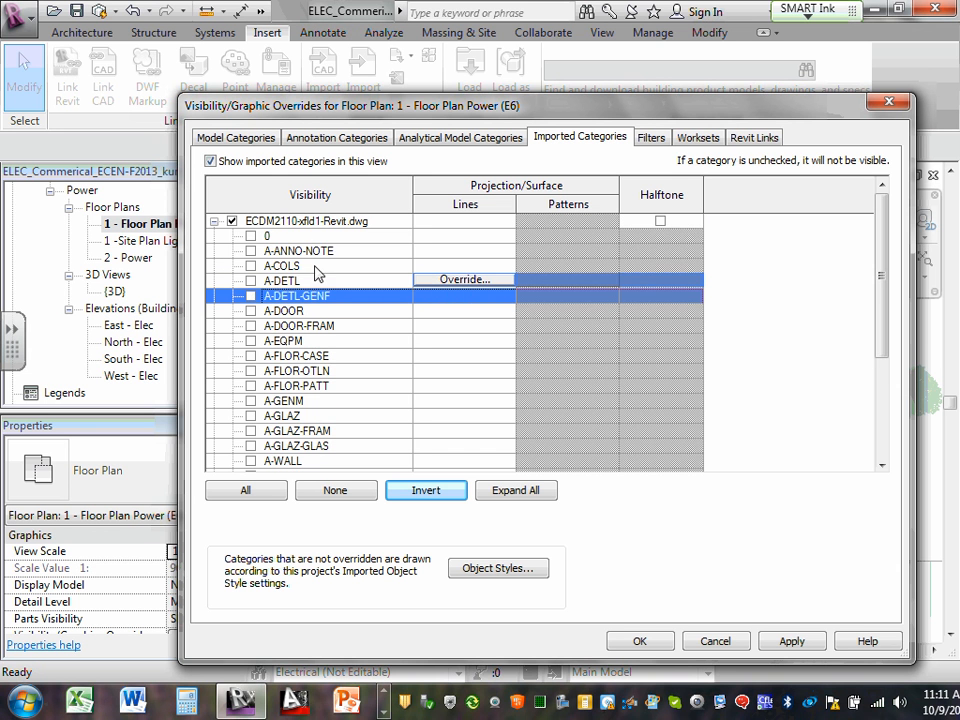
- Reselect layers 0 through SECURITY-DEVICES, show them all at once, and hide them again
left_click(321, 236)
scroll(325, 244, "down", 4)
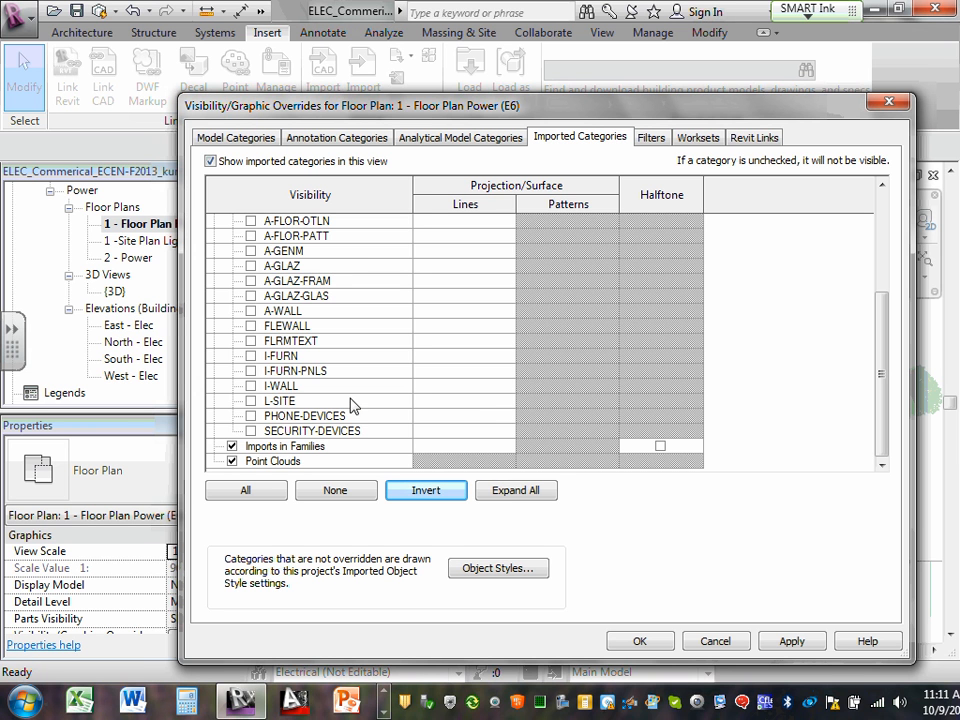
left_click(321, 431, "shift")
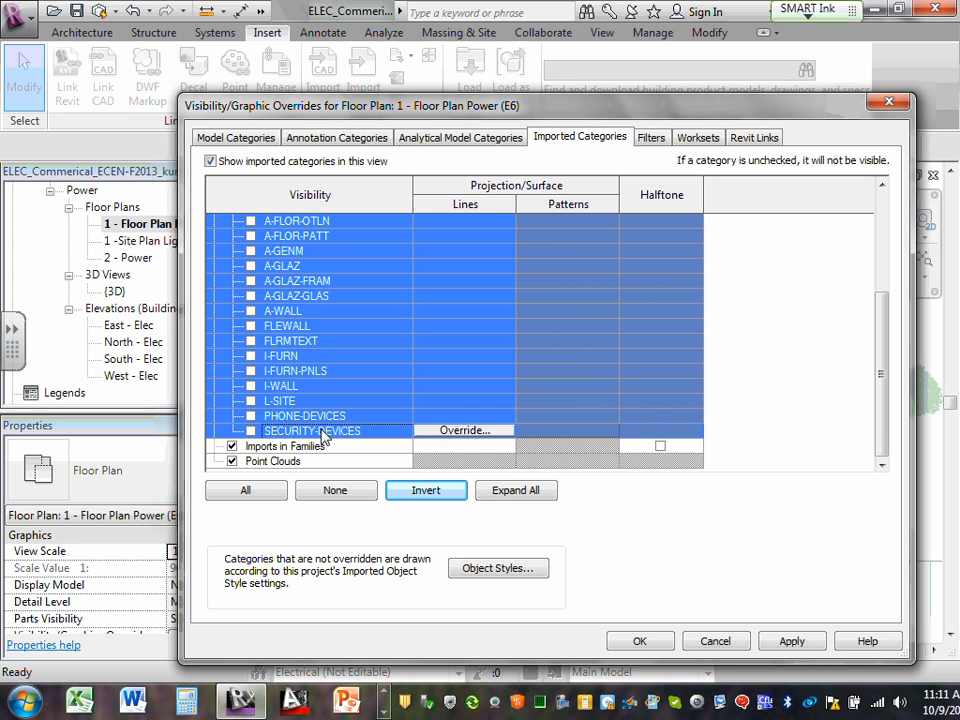
left_click(253, 268)
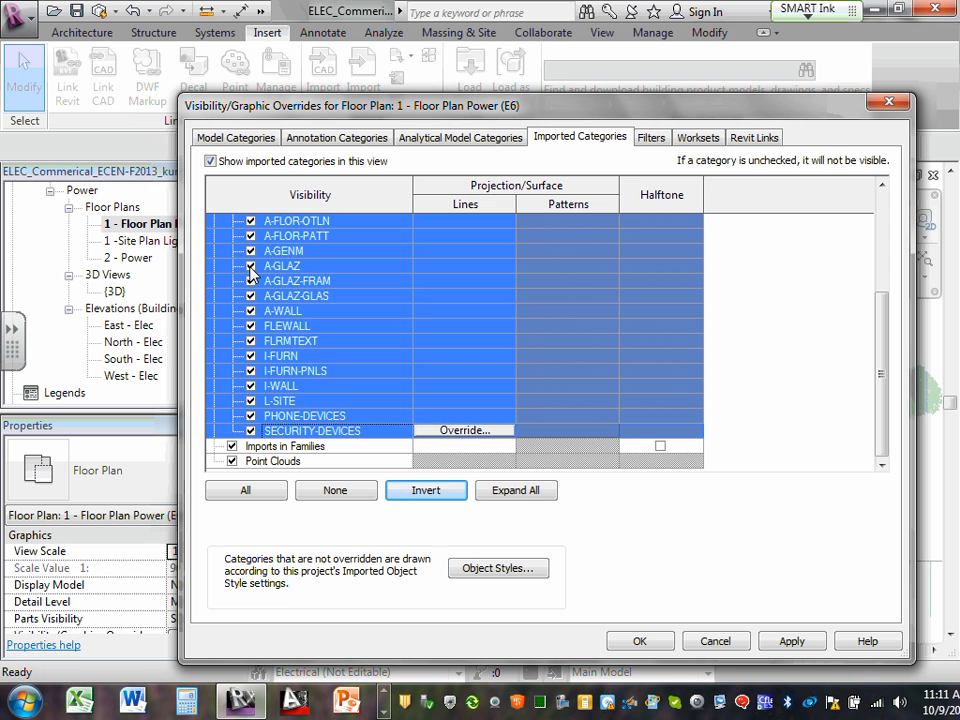
left_click(252, 268)
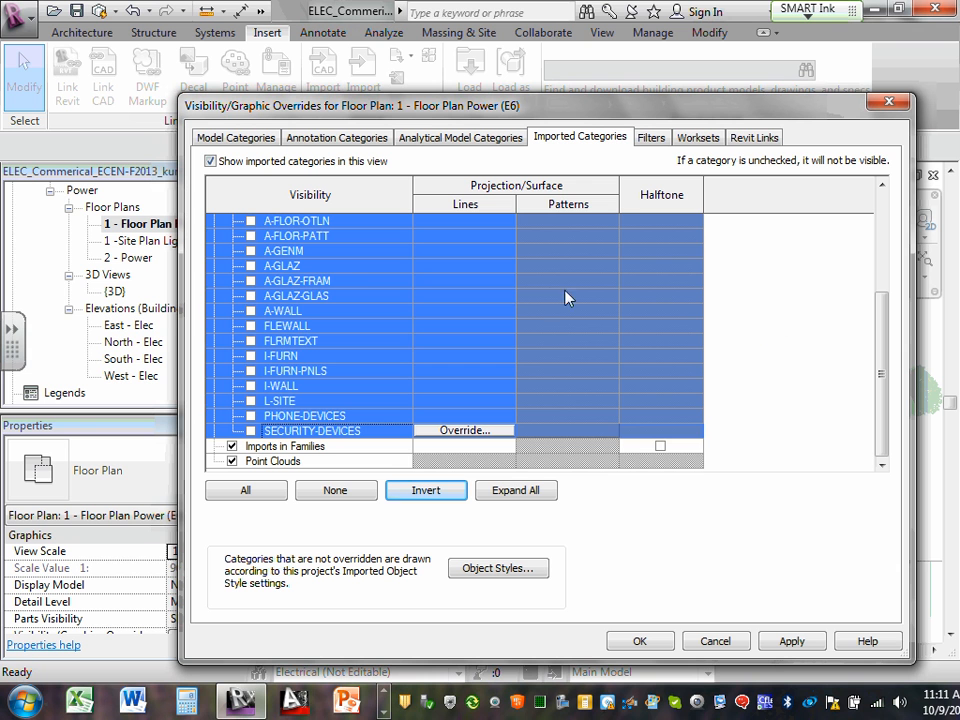
- Make only the FLRMTEXT layer of the imported drawing visible, and apply the visibility overrides to the view
left_click(360, 281)
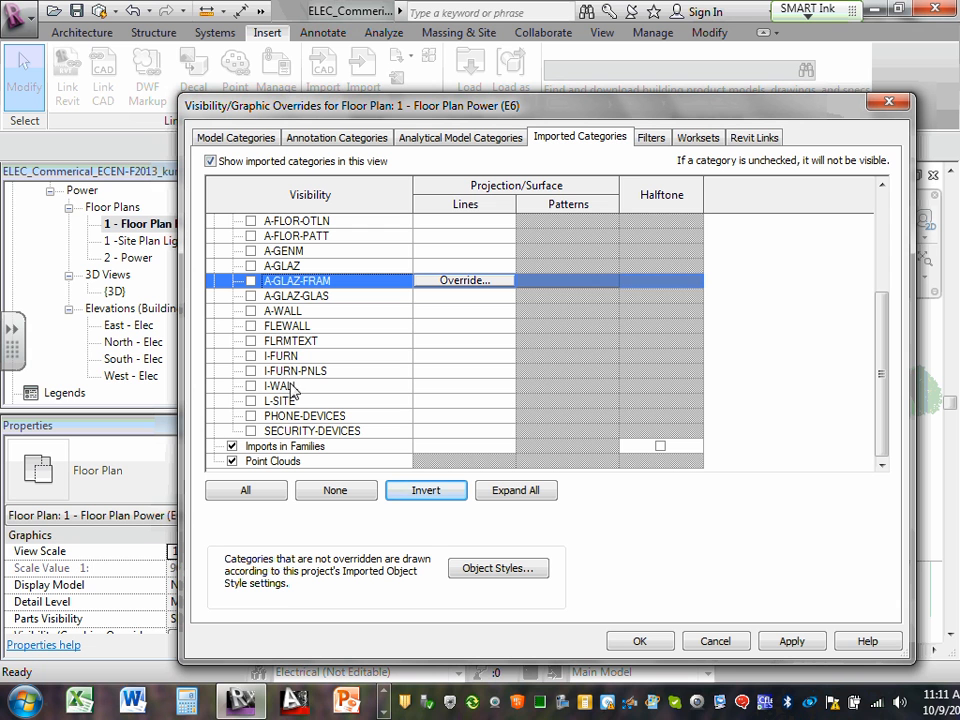
left_click(251, 341)
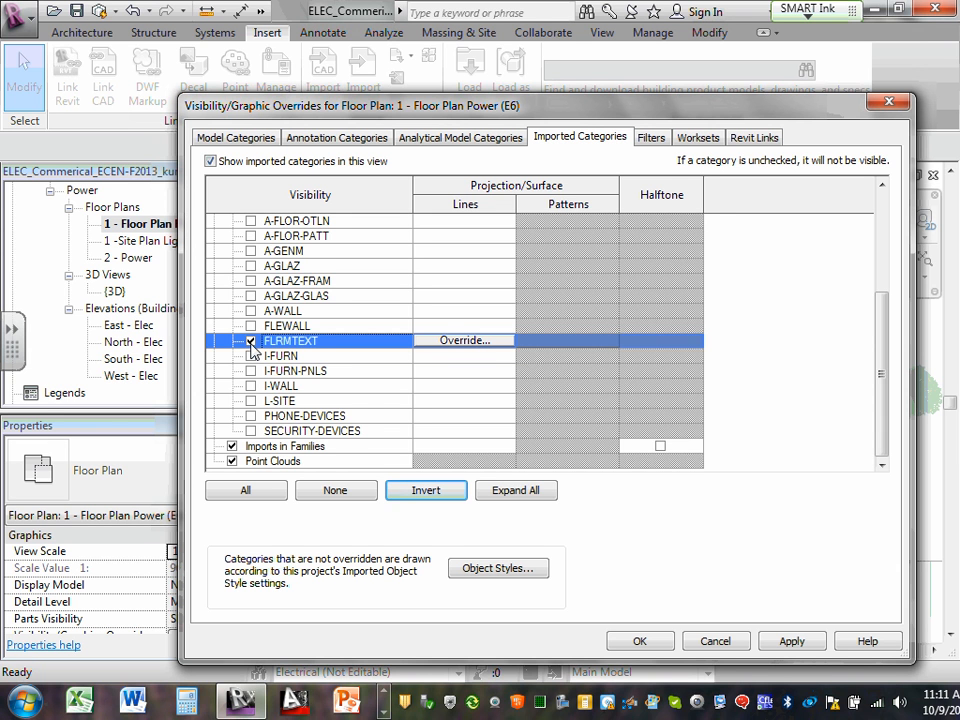
scroll(255, 345, "up", 3)
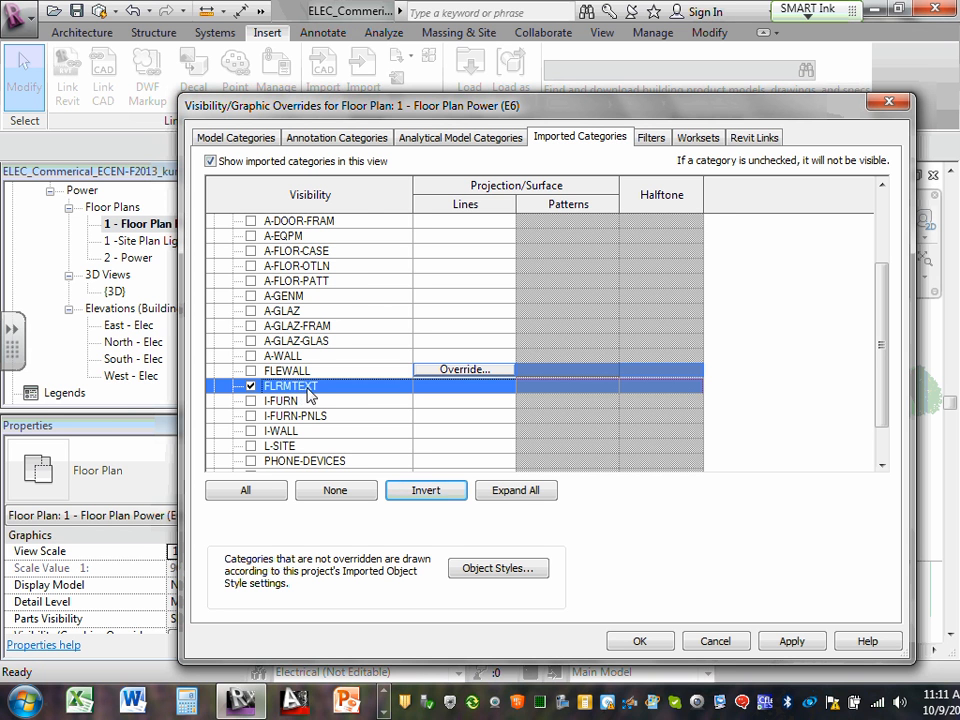
scroll(305, 397, "up", 3)
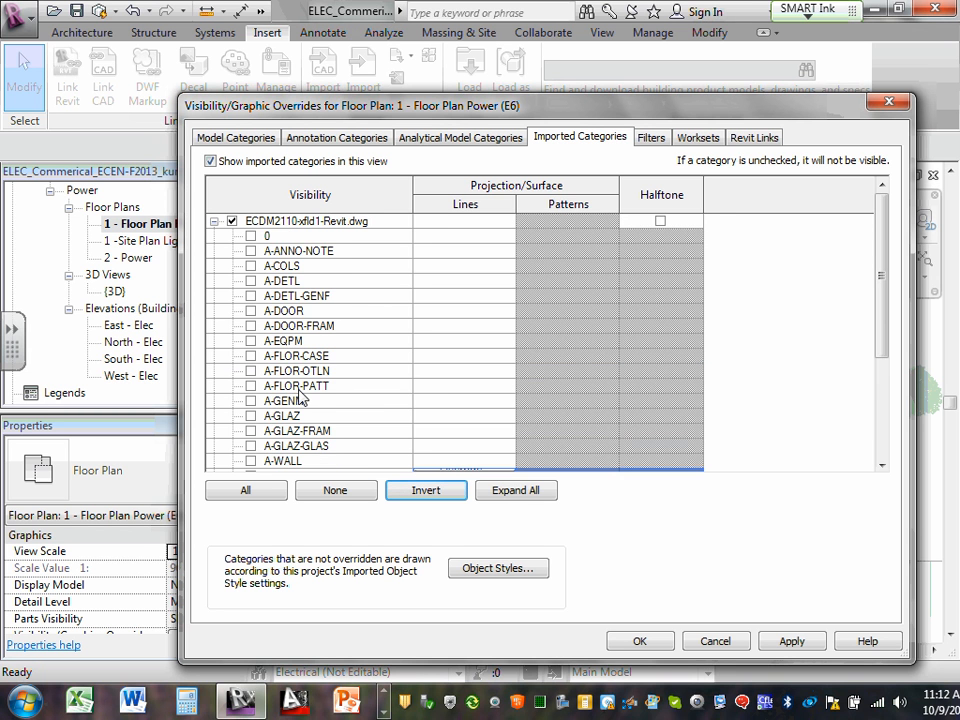
scroll(300, 398, "down", 3)
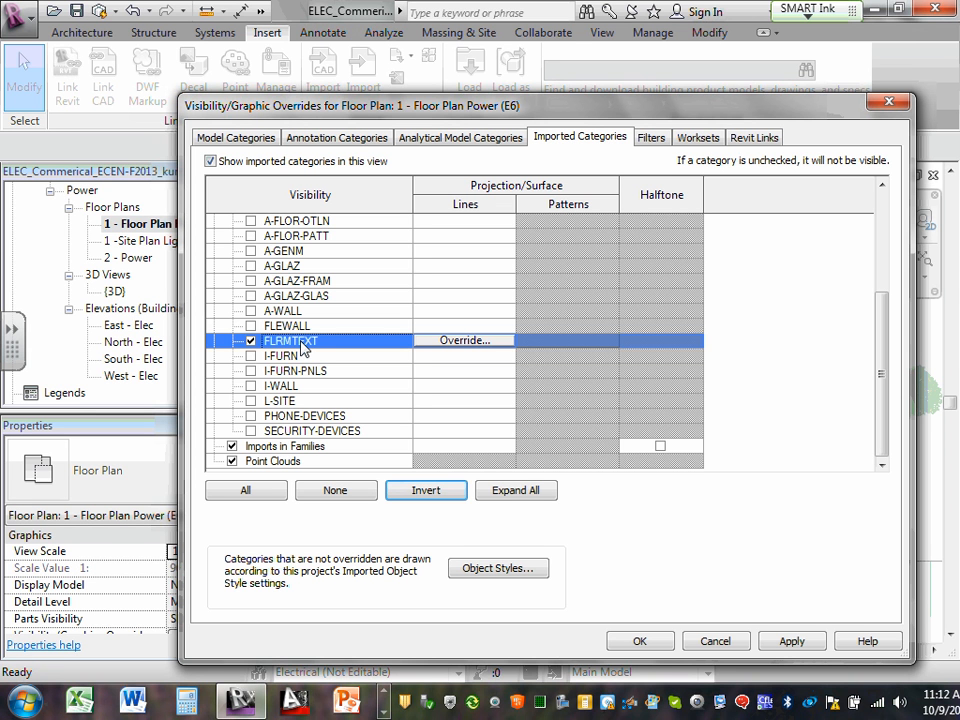
left_click(803, 643)
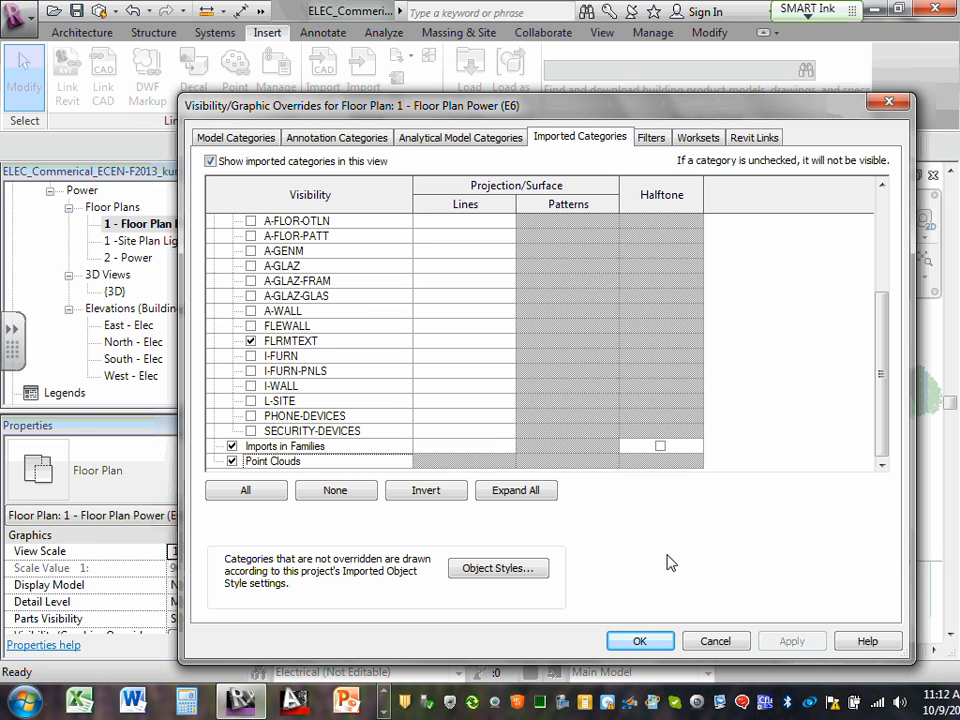
left_click(641, 641)
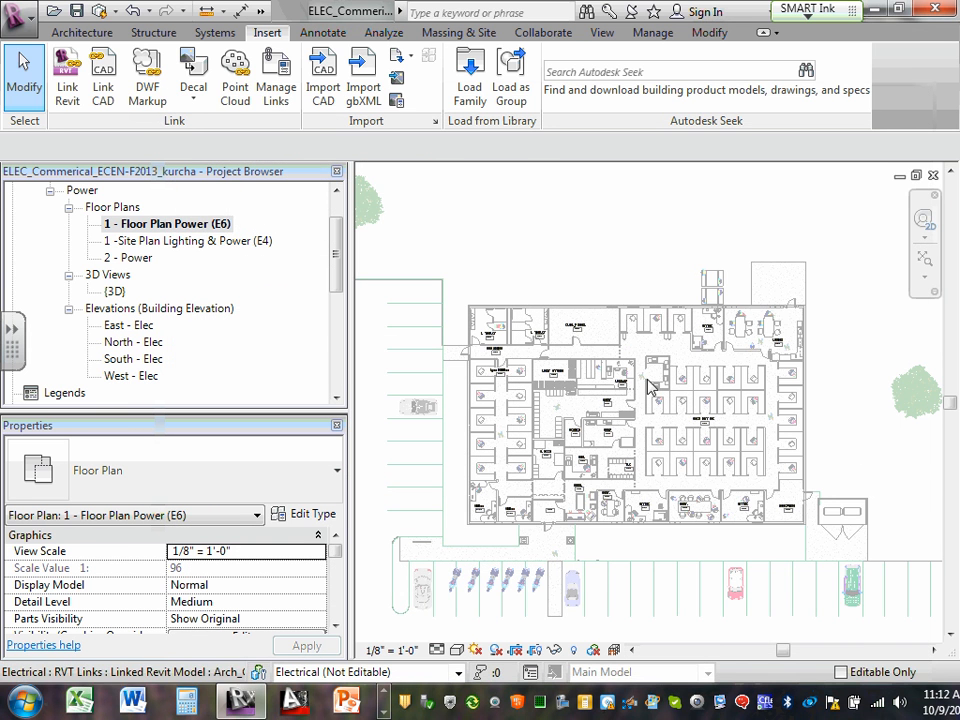
- Examine the room names and numbers on the plan, including Elec./Mech., and the extents of the surrounding site
scroll(560, 328, "up", 5)
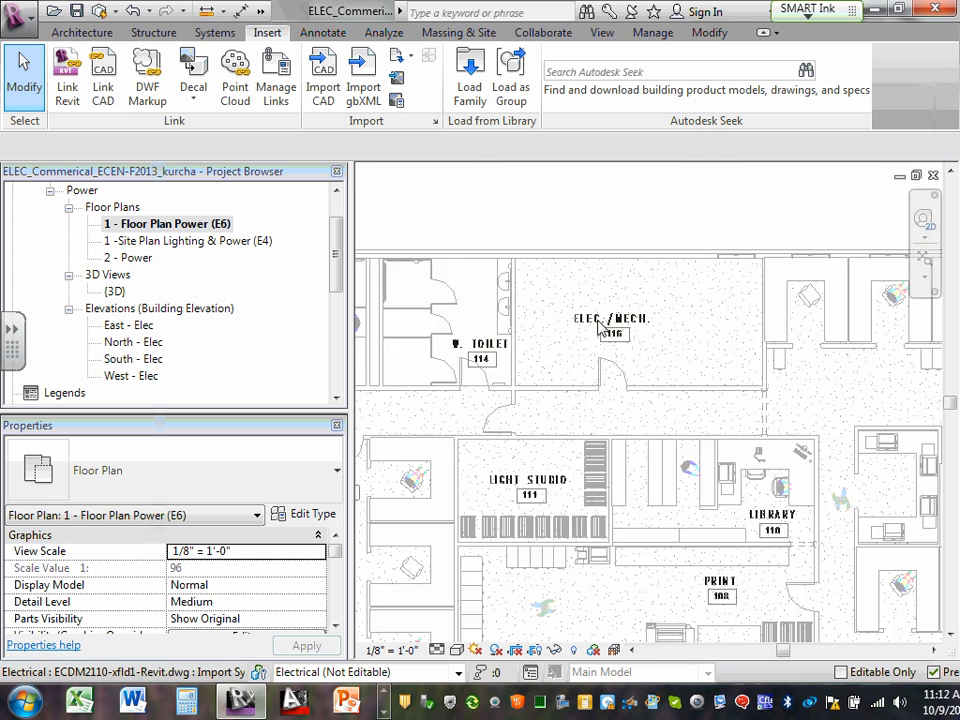
scroll(600, 325, "up", 2)
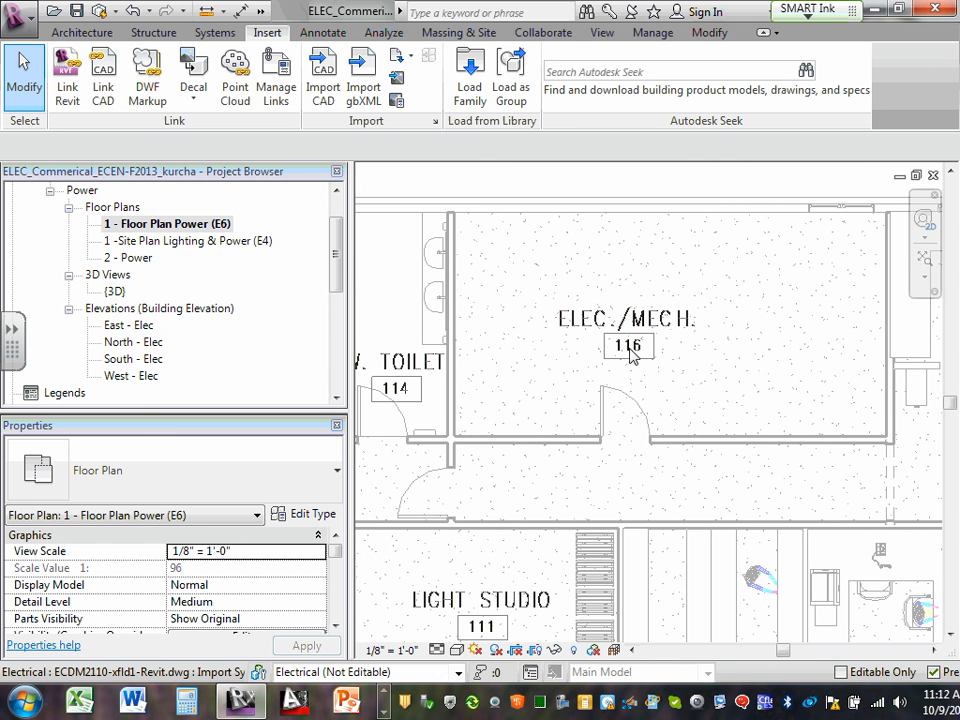
scroll(631, 348, "down", 1)
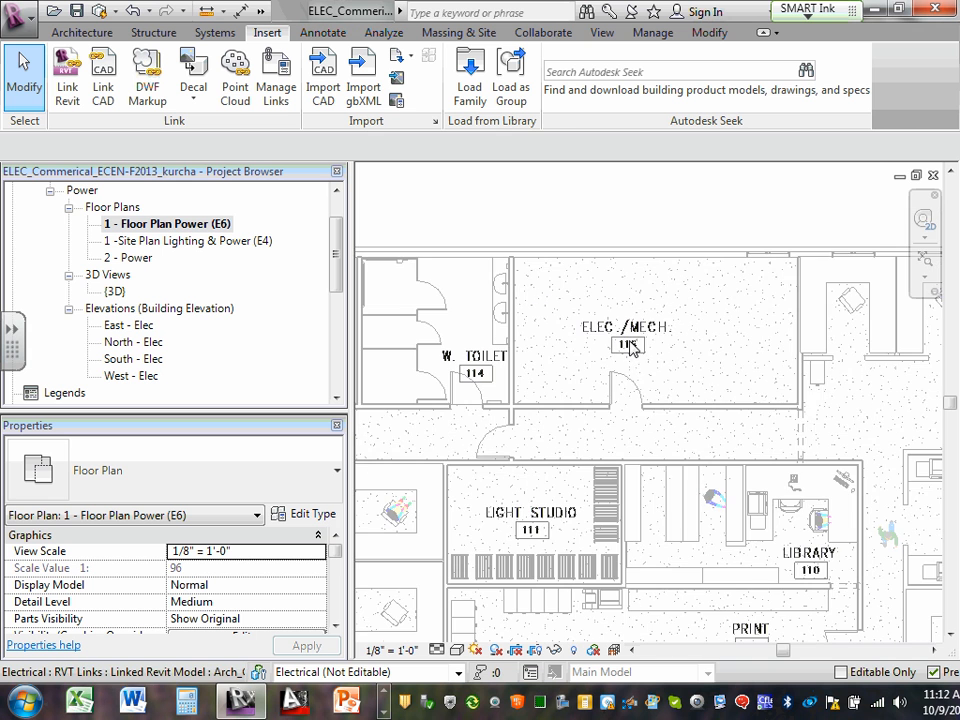
scroll(631, 348, "down", 3)
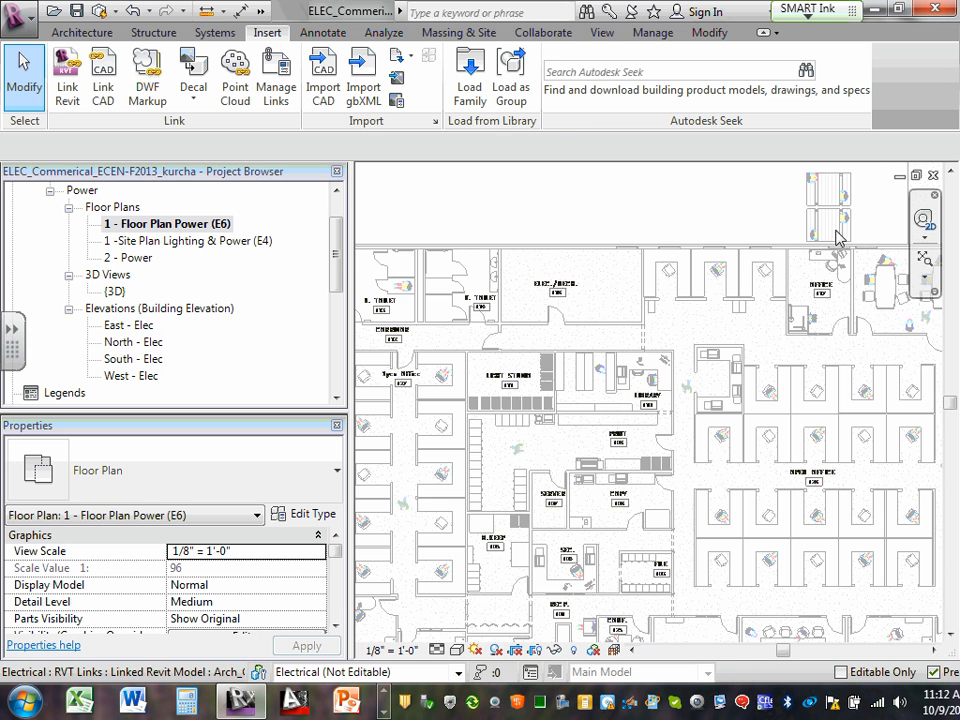
scroll(690, 292, "up", 1)
scroll(515, 283, "down", 3)
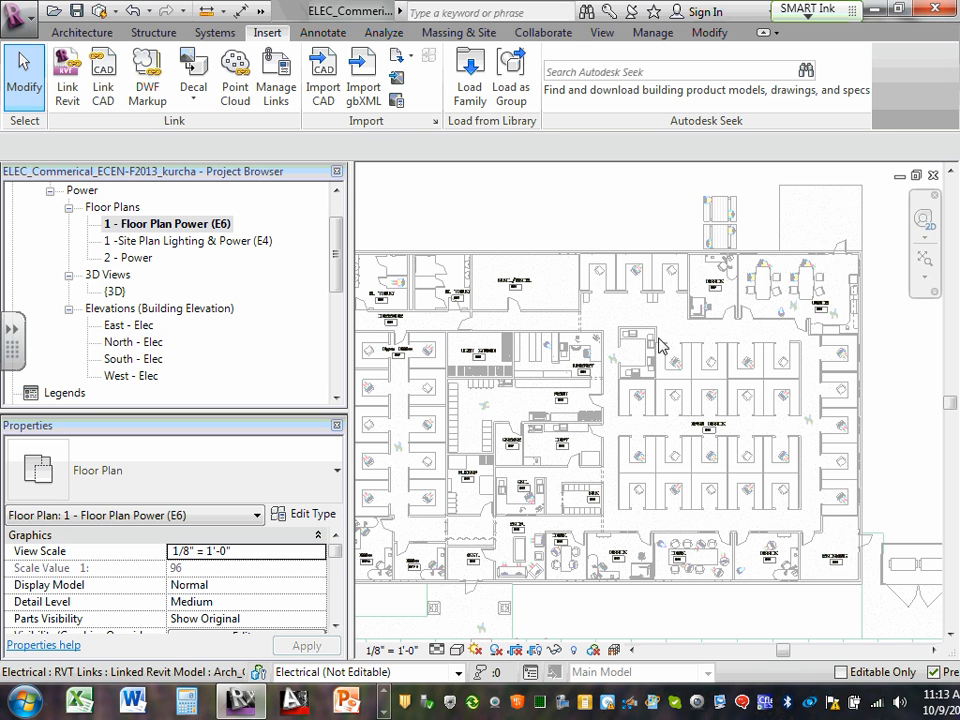
scroll(686, 370, "down", 4)
scroll(700, 371, "up", 1)
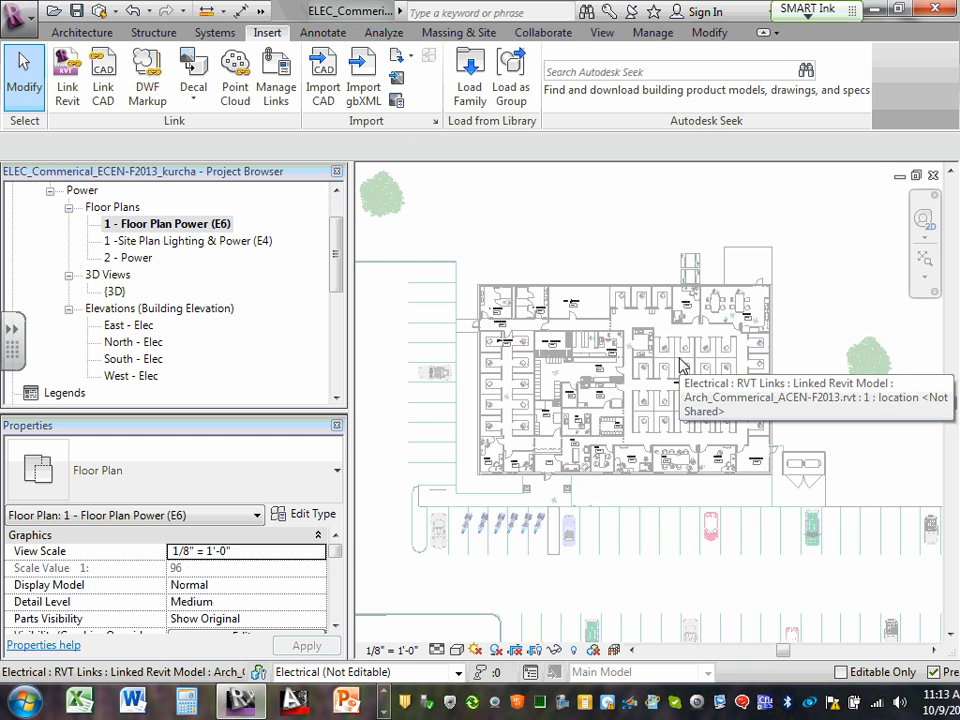
scroll(710, 372, "up", 1)
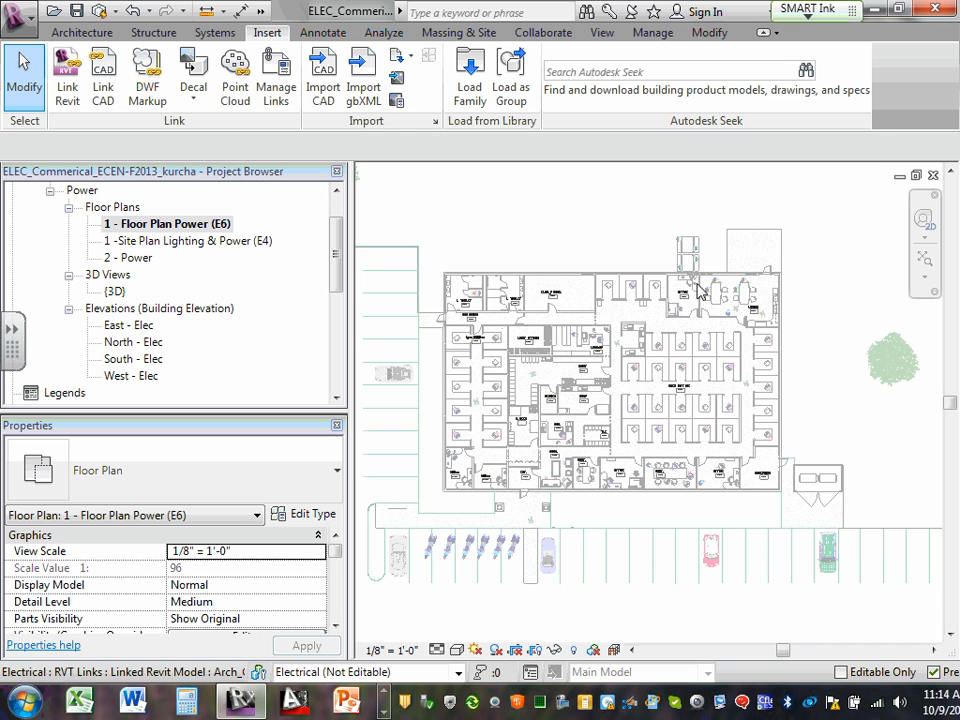
scroll(849, 313, "down", 5)
scroll(640, 338, "down", 3)
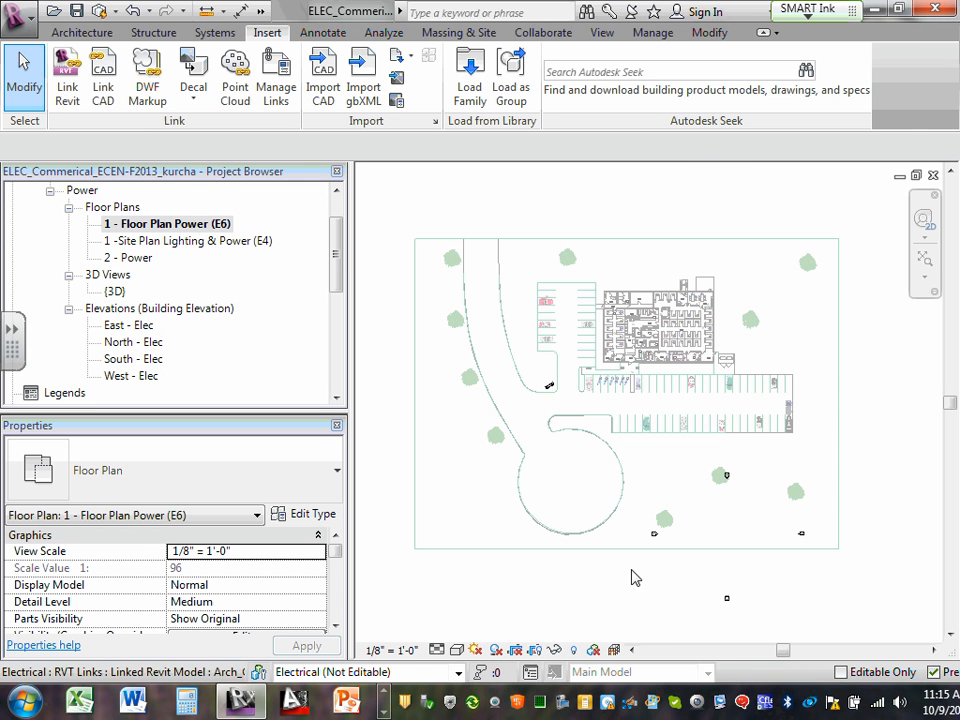
- Show the crop region of the 1 - Floor Plan Power (E6) view and pull its four edges in around the building
left_click(537, 652)
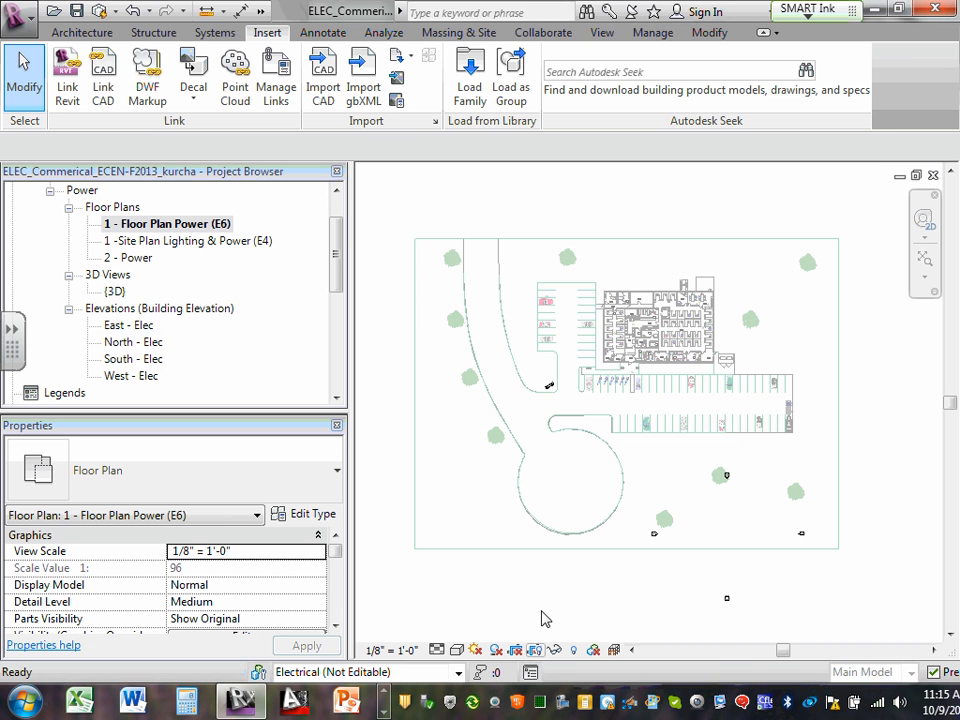
scroll(610, 548, "down", 3)
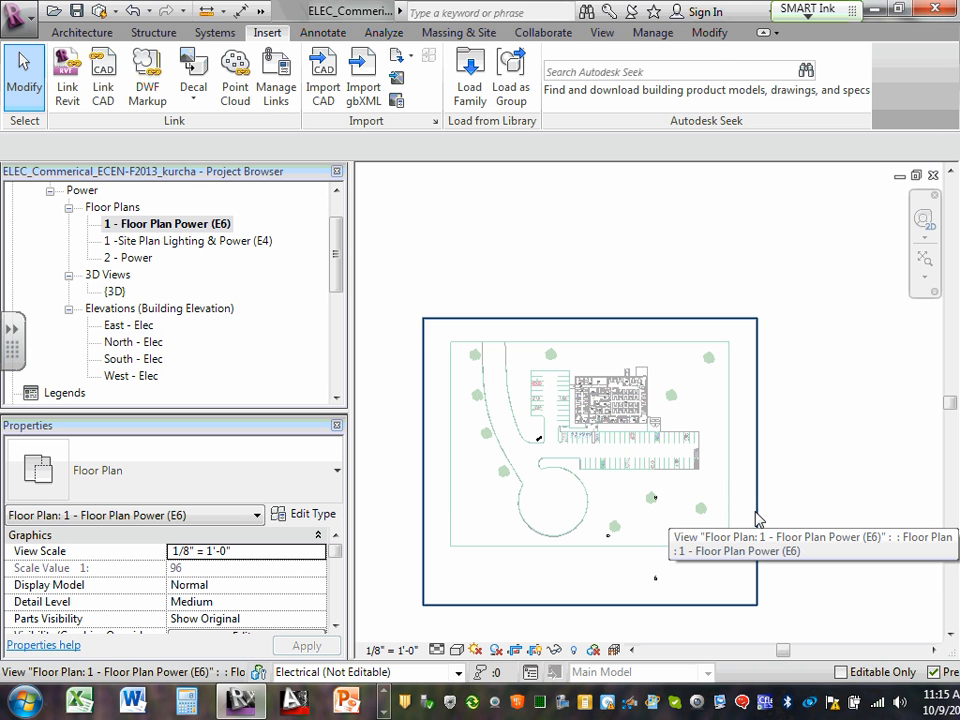
left_click(711, 606)
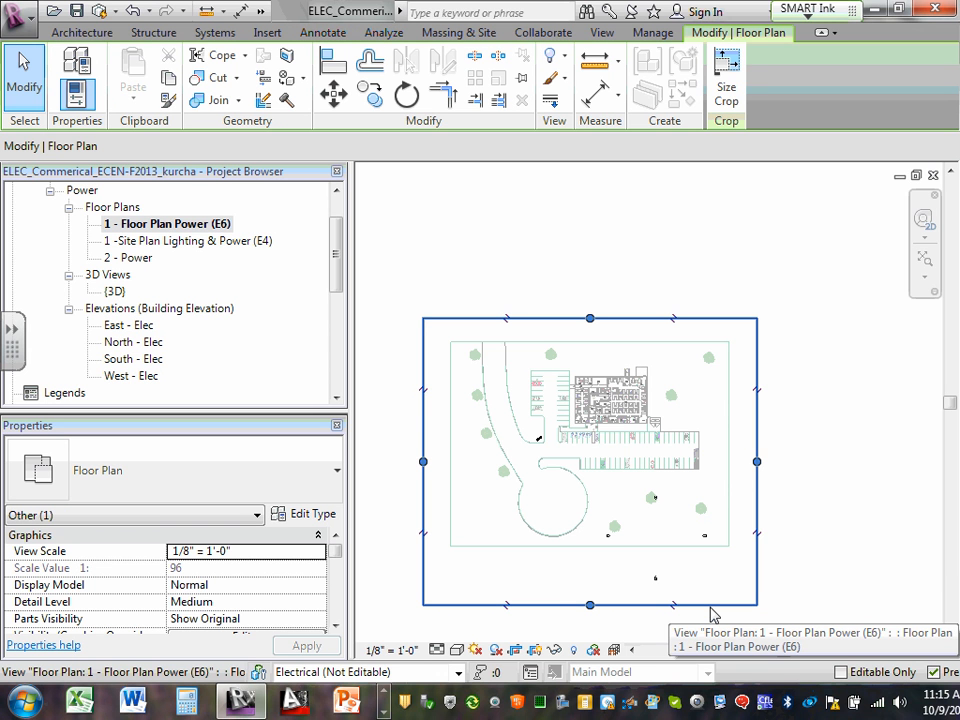
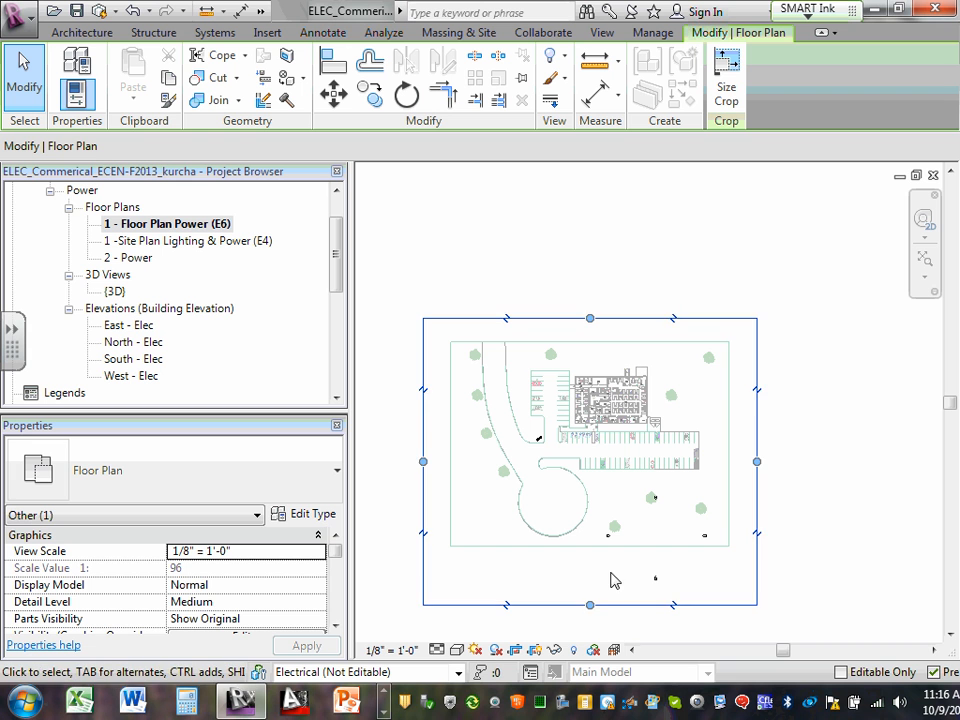
left_click_drag(591, 608, 650, 429)
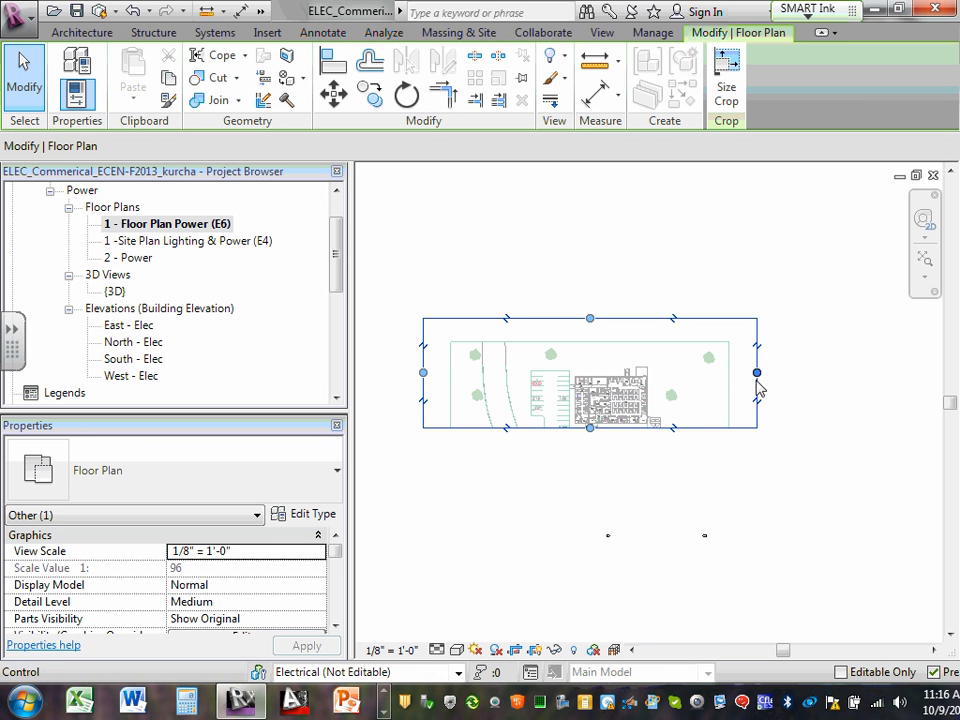
left_click_drag(757, 373, 664, 389)
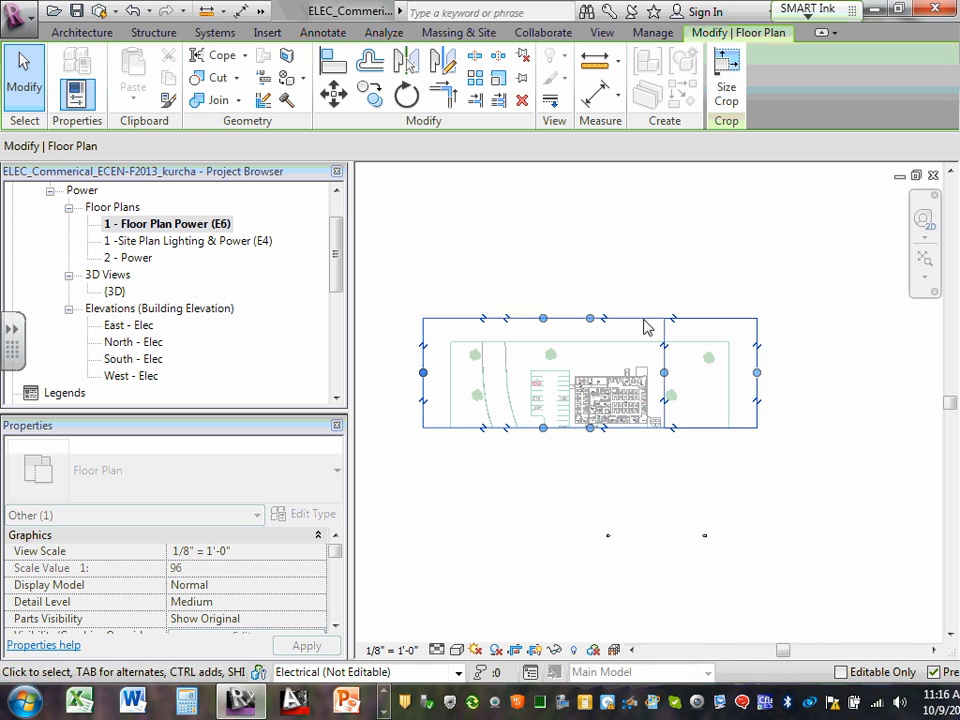
left_click_drag(544, 320, 542, 363)
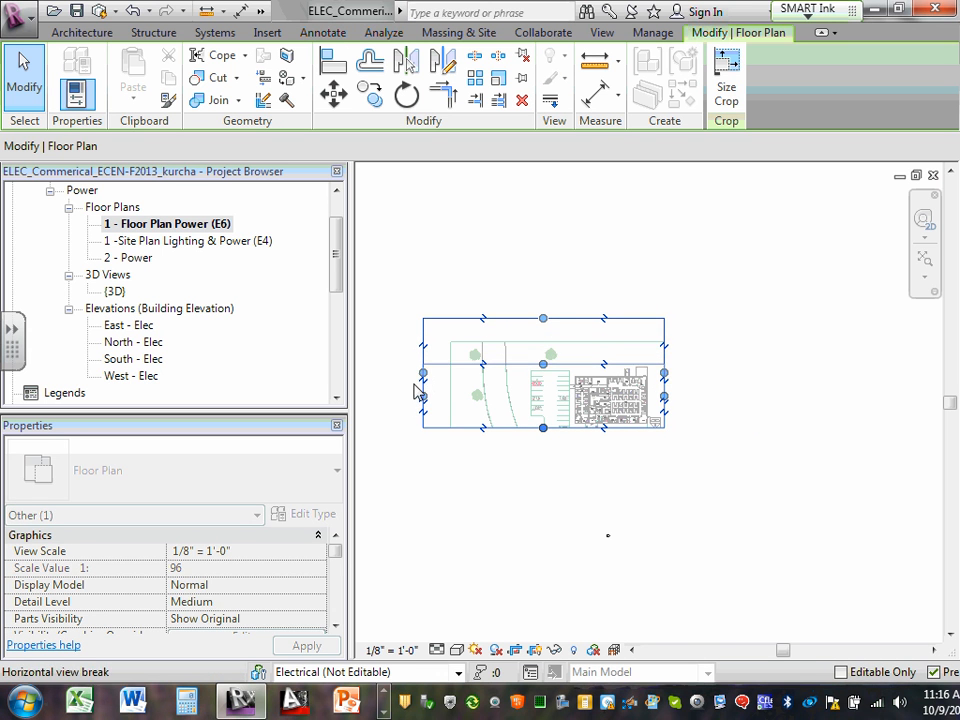
left_click(424, 400)
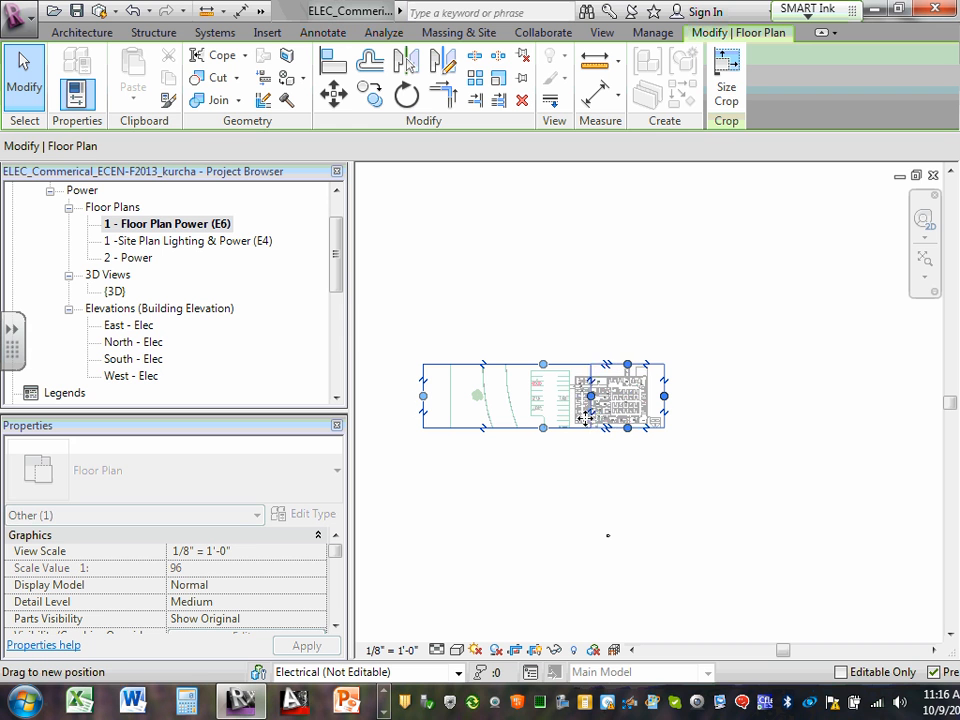
left_click_drag(569, 414, 569, 415)
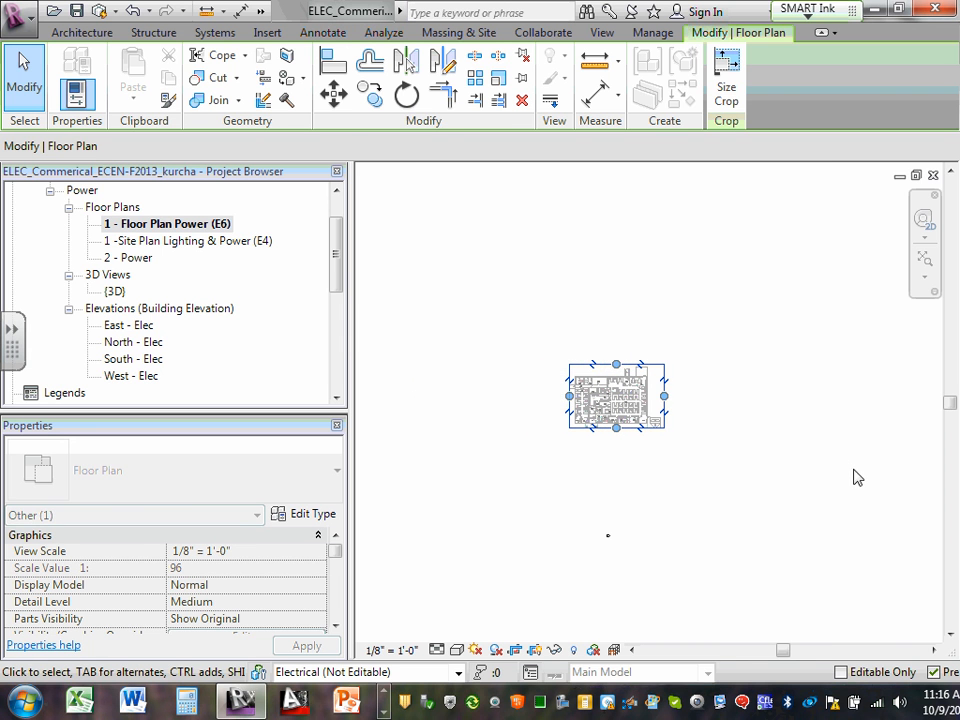
left_click(793, 416)
- Tighten all four crop region edges to just outside the exterior walls, cutting off the outlying structures to the north and east
scroll(611, 398, "up", 5)
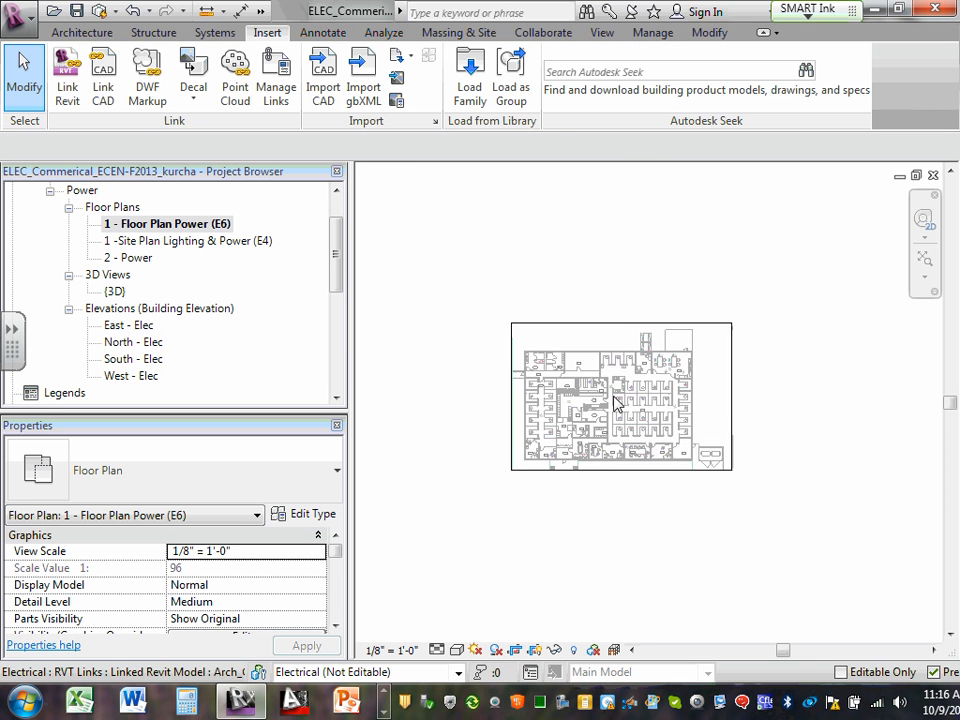
scroll(612, 400, "up", 3)
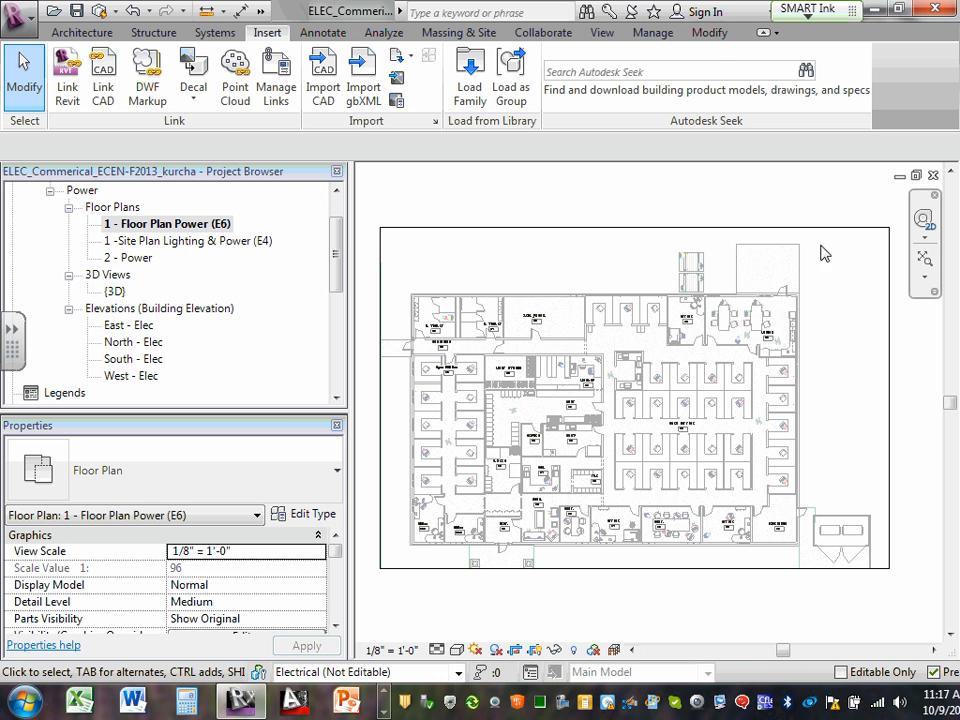
left_click(891, 386)
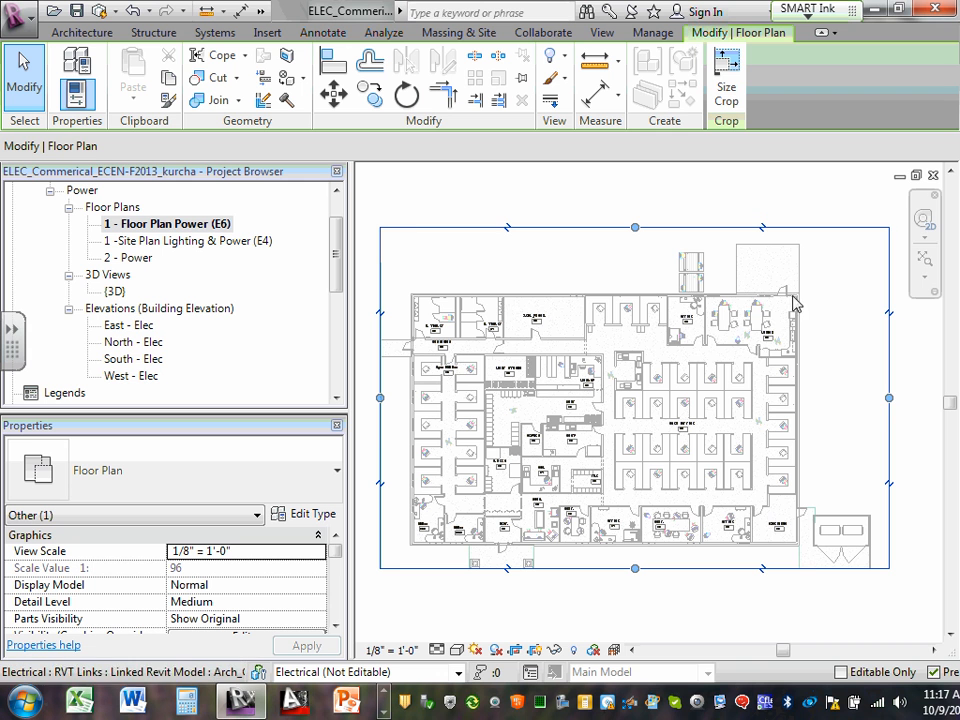
left_click_drag(889, 398, 825, 426)
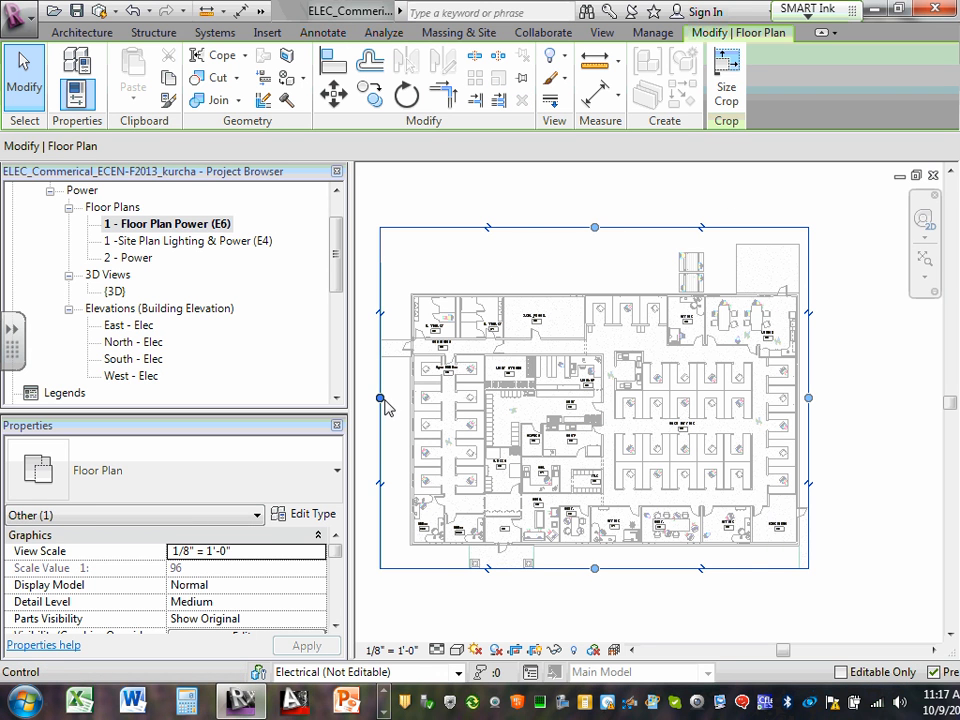
left_click_drag(381, 398, 401, 399)
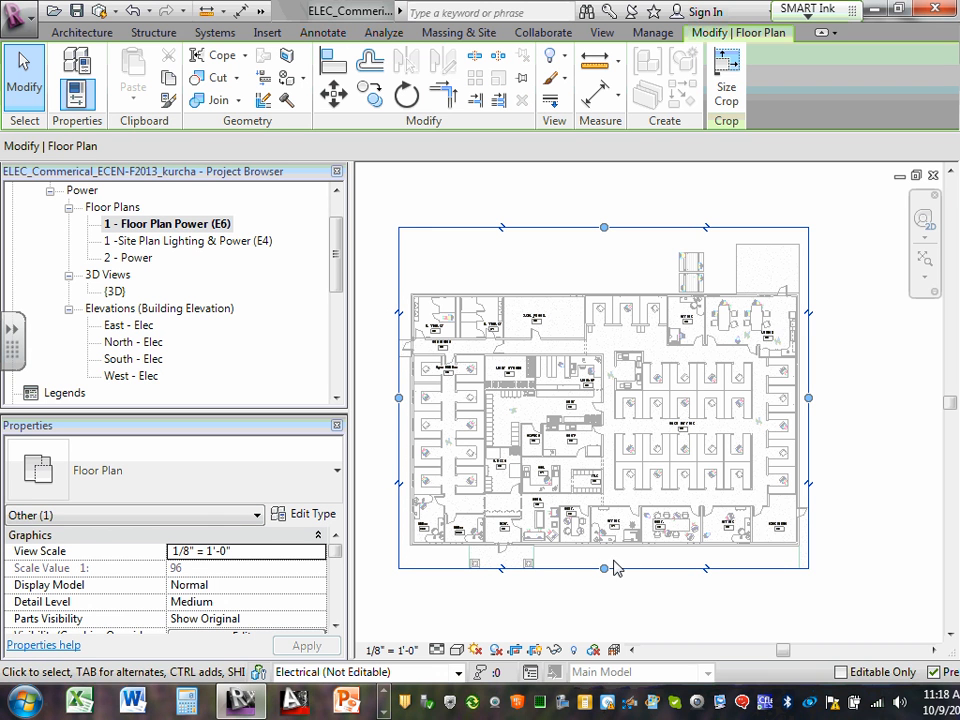
mouse_move(605, 569)
left_mouse_down()
mouse_move(595, 598)
mouse_move(603, 600)
mouse_move(604, 557)
left_mouse_up()
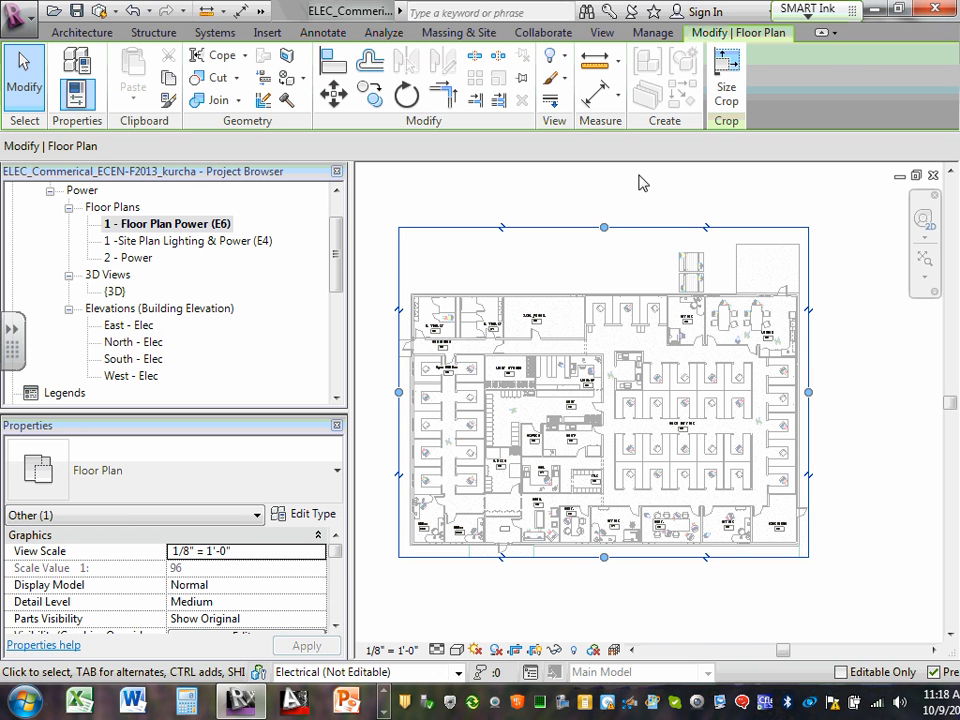
left_click_drag(605, 228, 590, 280)
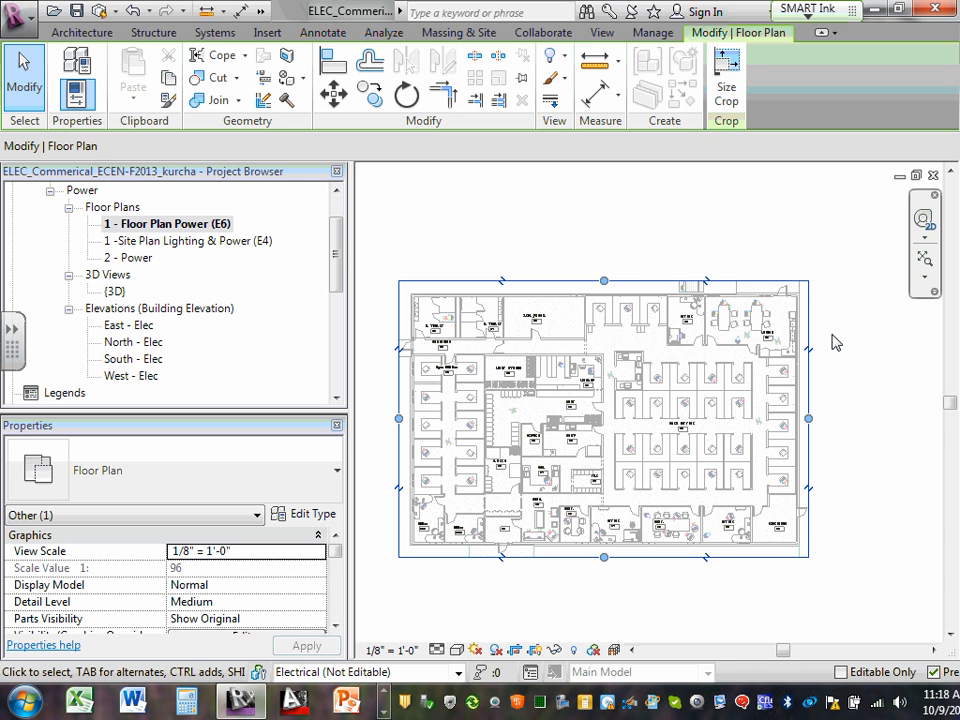
- Fine-tune the crop region's west edge so it sits just outside the exterior door of Corridor 112
scroll(390, 375, "up", 5)
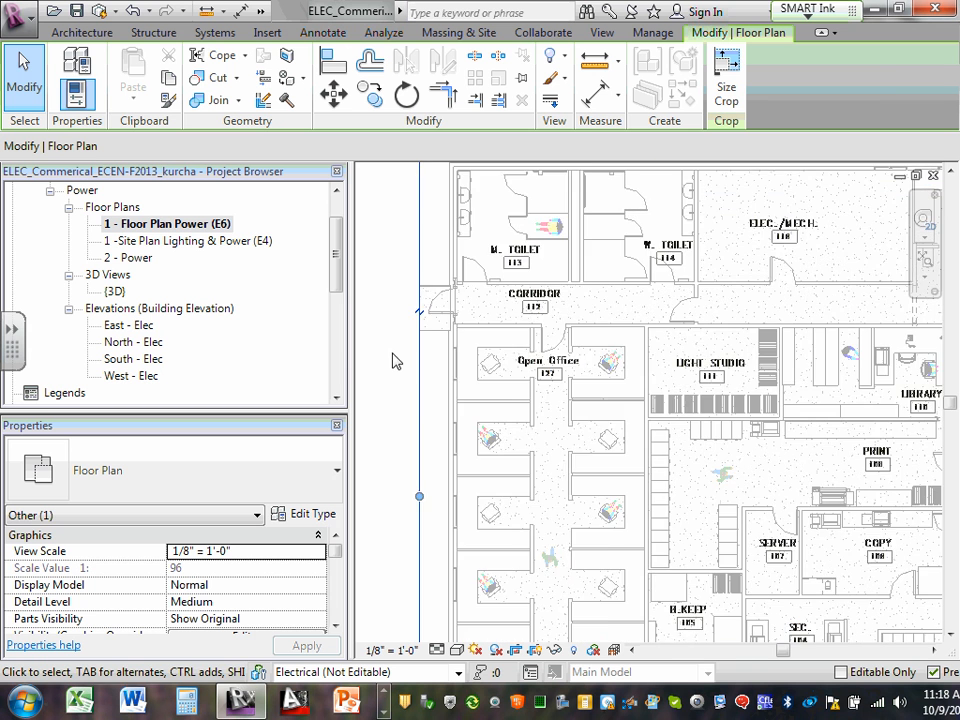
scroll(392, 354, "up", 2)
left_click_drag(432, 570, 441, 569)
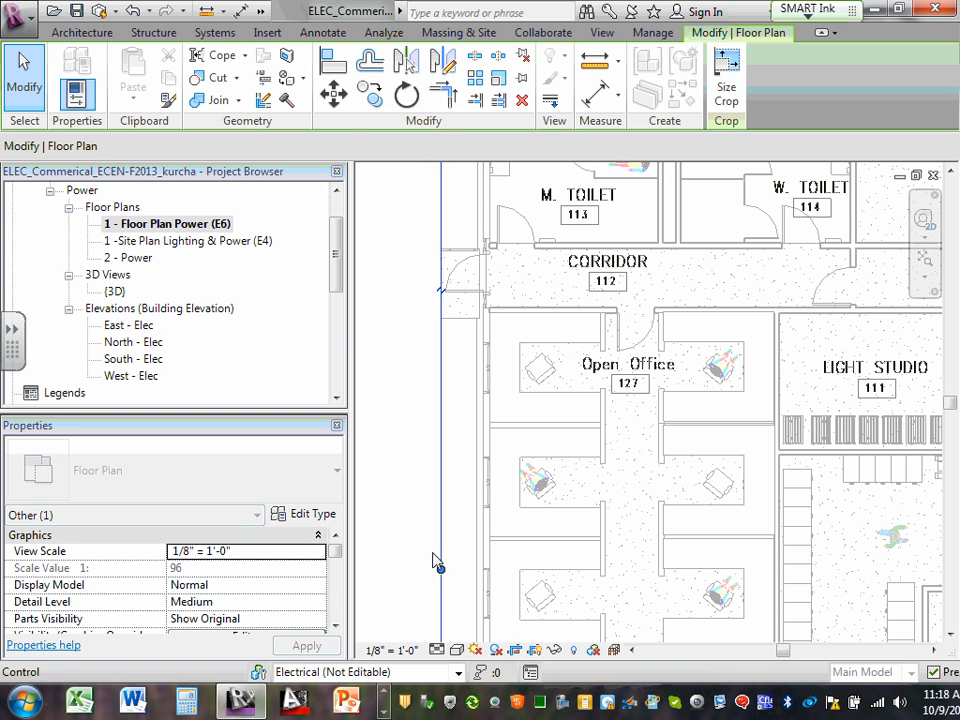
left_click(416, 497)
scroll(420, 320, "down", 5)
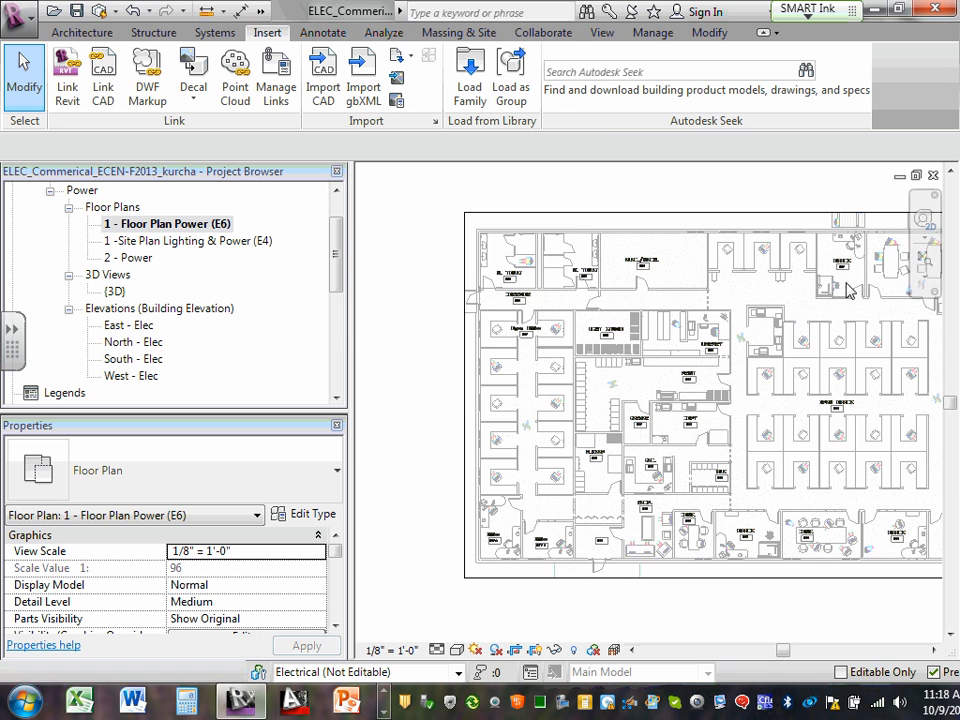
- Examine the crop boundary along the building's east and south sides, and turn the crop region's display off and back on
scroll(762, 252, "up", 1)
middle_click_drag(760, 247, 534, 256)
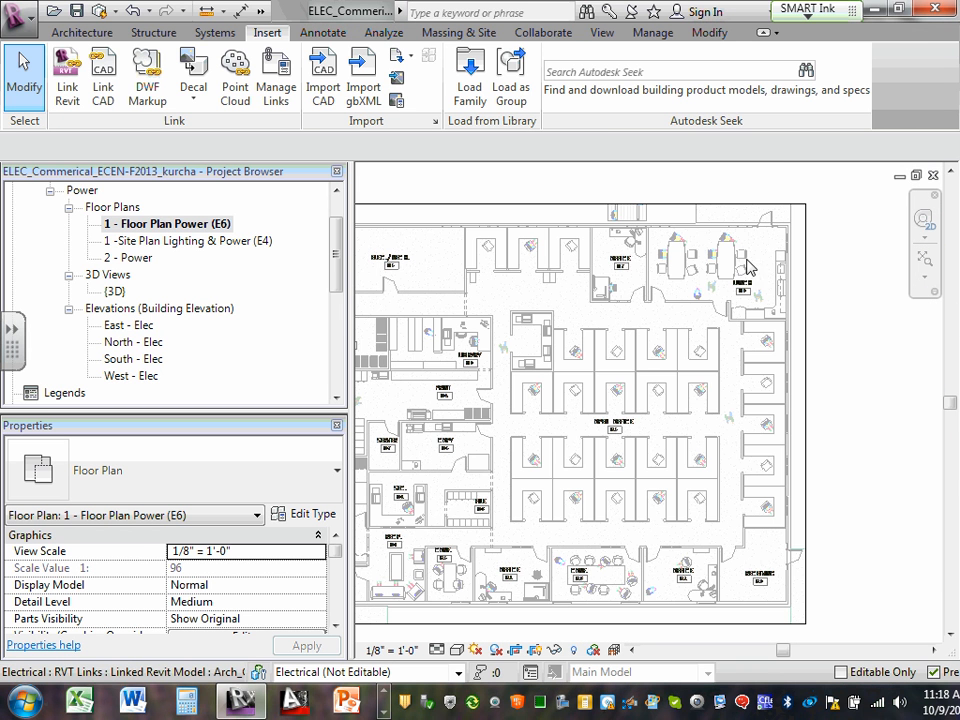
scroll(806, 533, "up", 2)
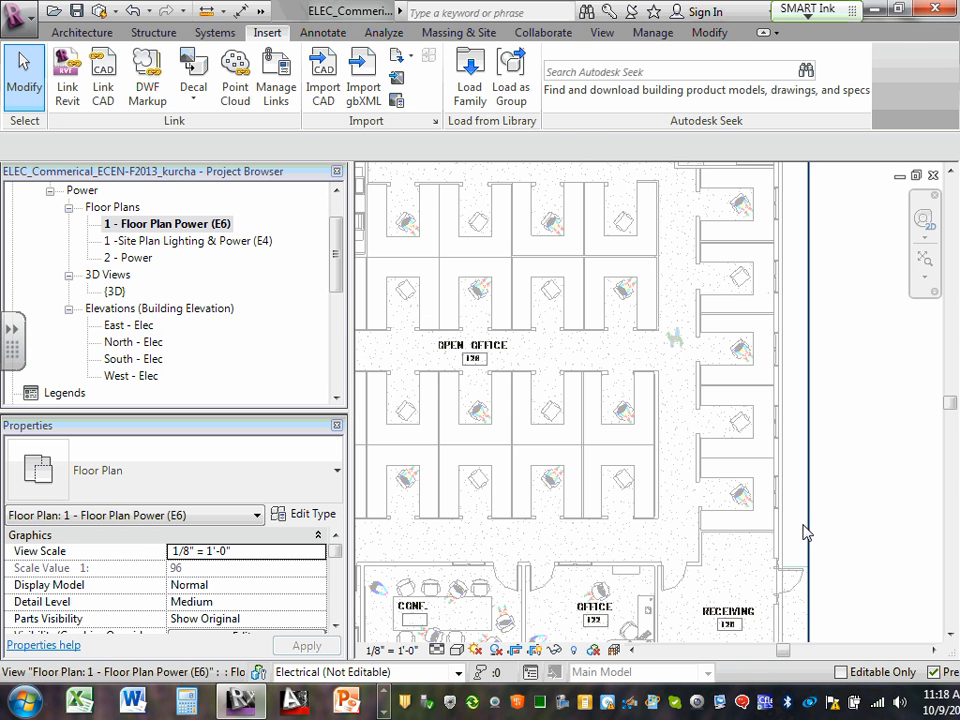
scroll(804, 514, "down", 3)
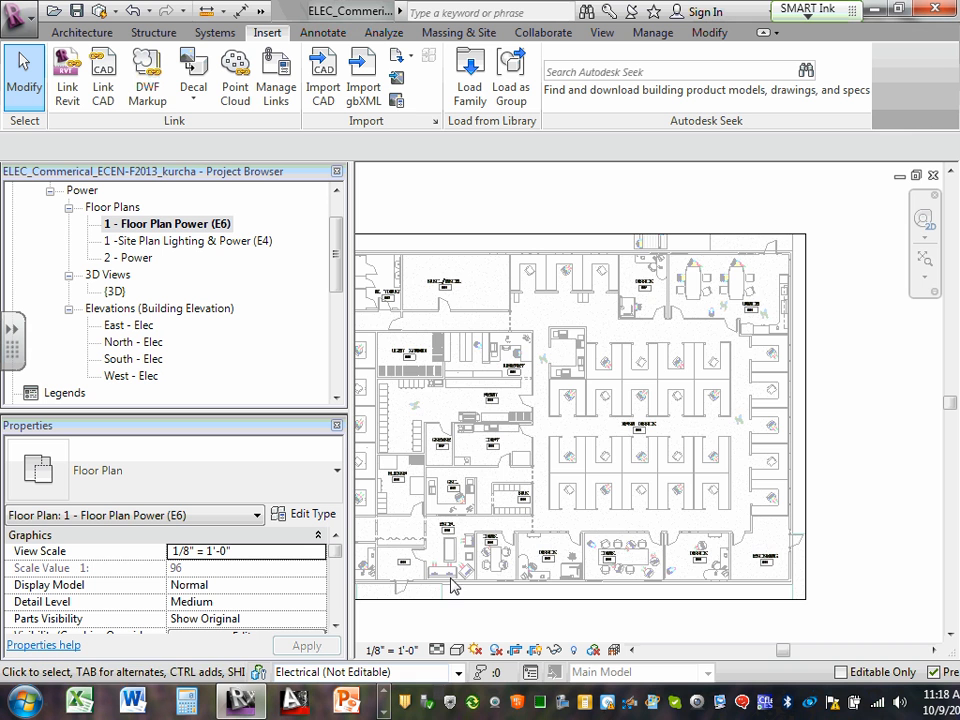
scroll(444, 587, "up", 2)
middle_click_drag(444, 587, 545, 568)
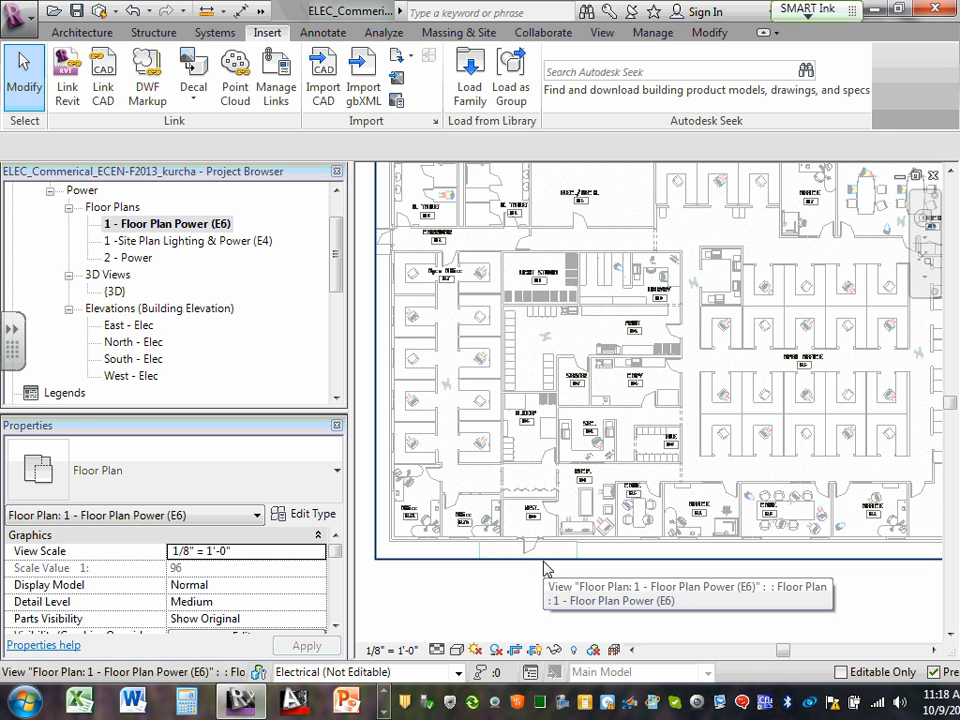
scroll(459, 335, "down", 2)
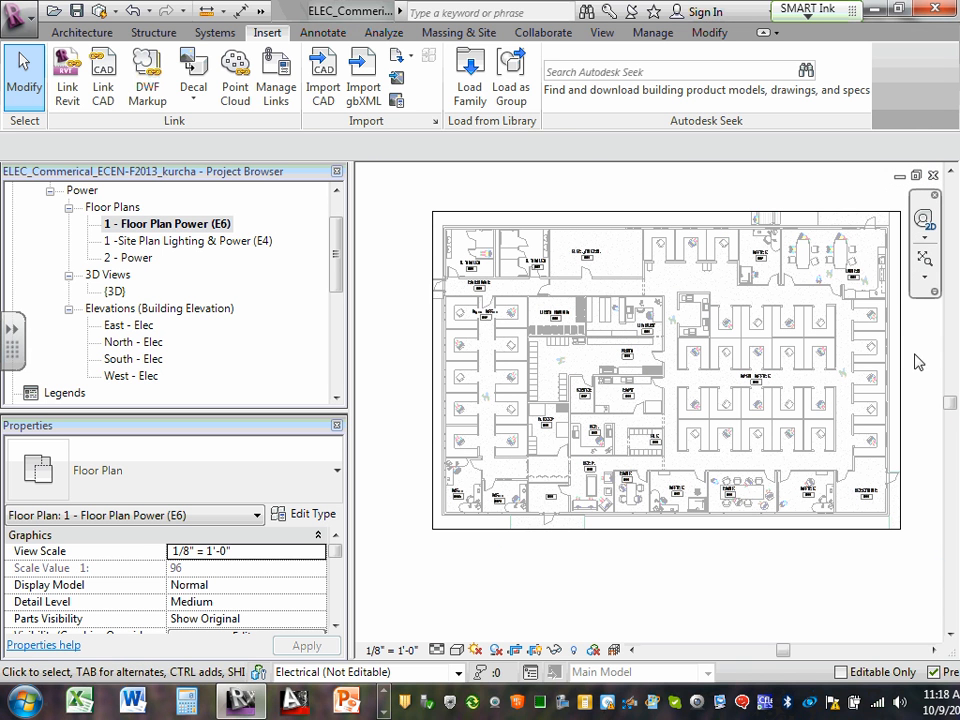
middle_click_drag(918, 362, 900, 376)
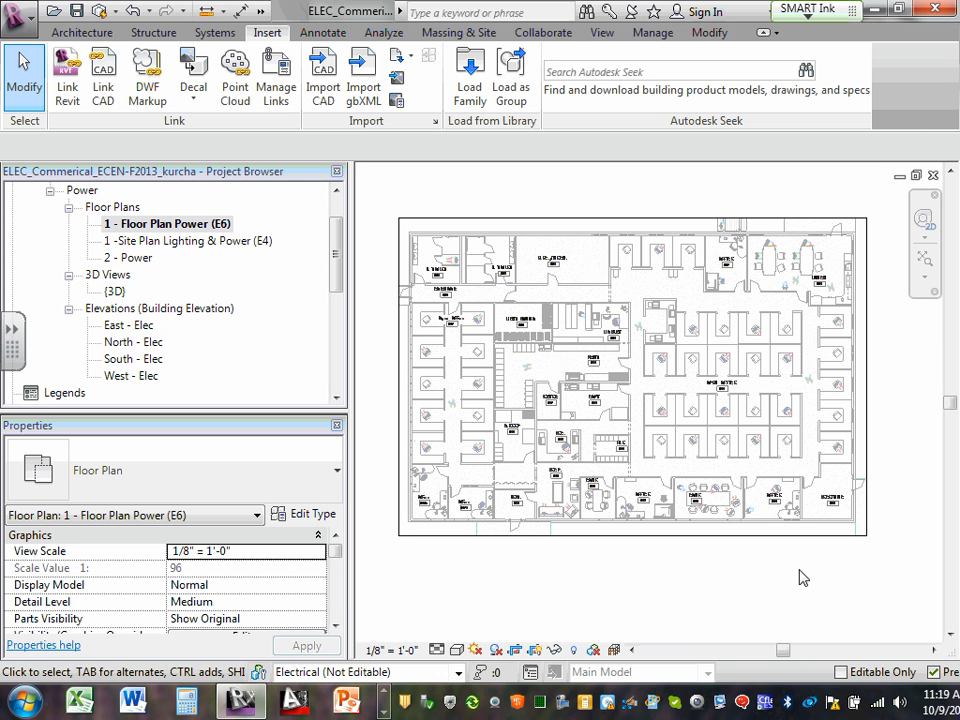
left_click(538, 652)
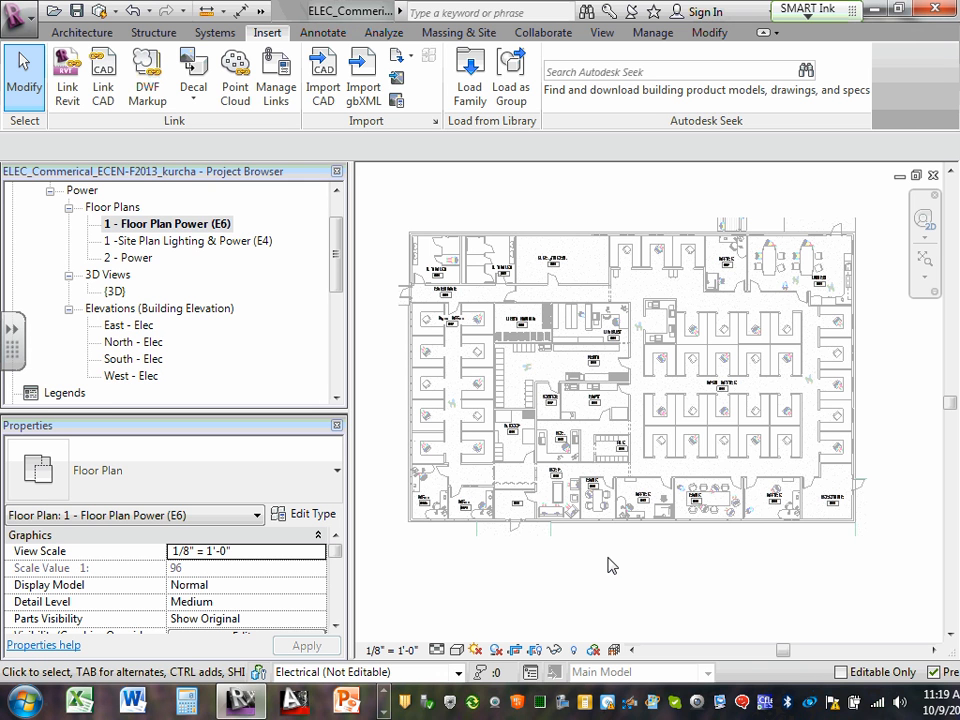
left_click(535, 650)
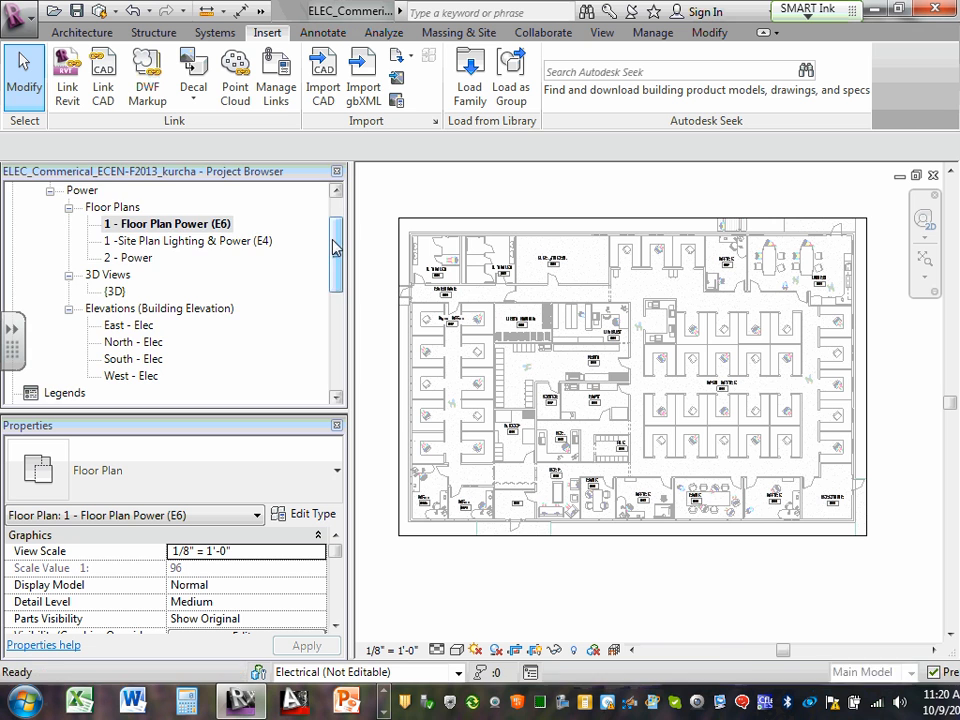
- Duplicate the 1 - Floor Plan Power (E6) view with detailing
left_click_drag(335, 247, 335, 229)
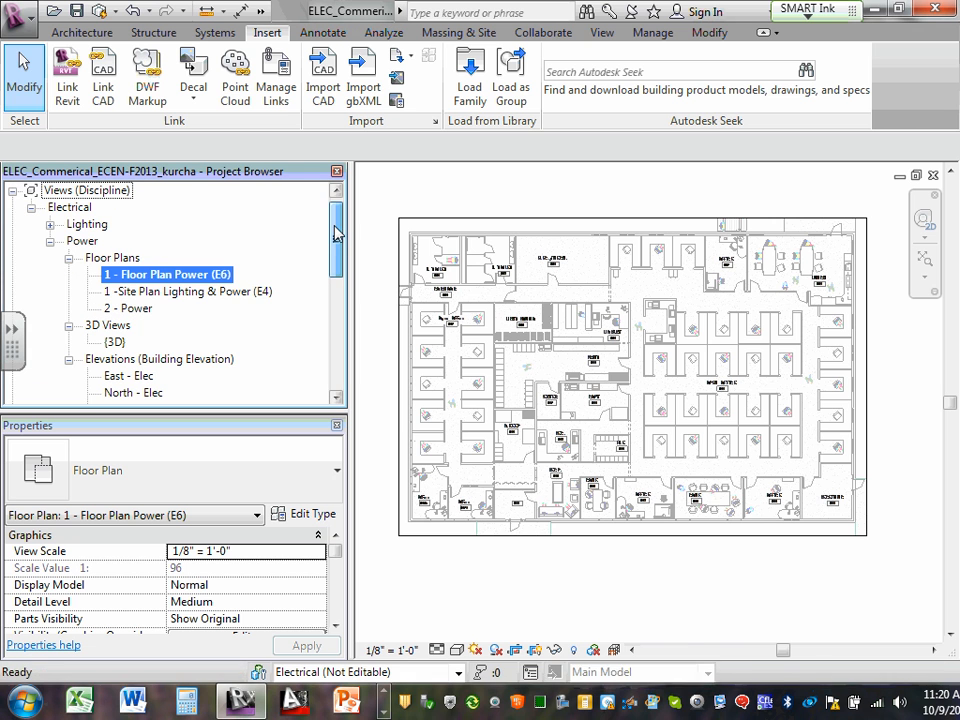
right_click(163, 278)
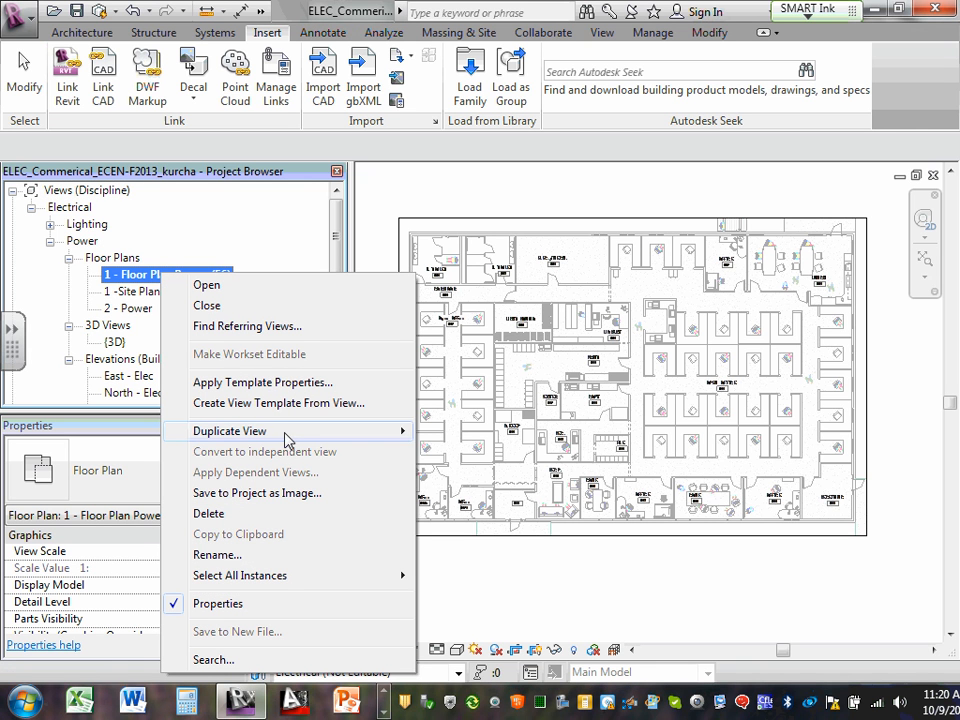
mouse_move(291, 441)
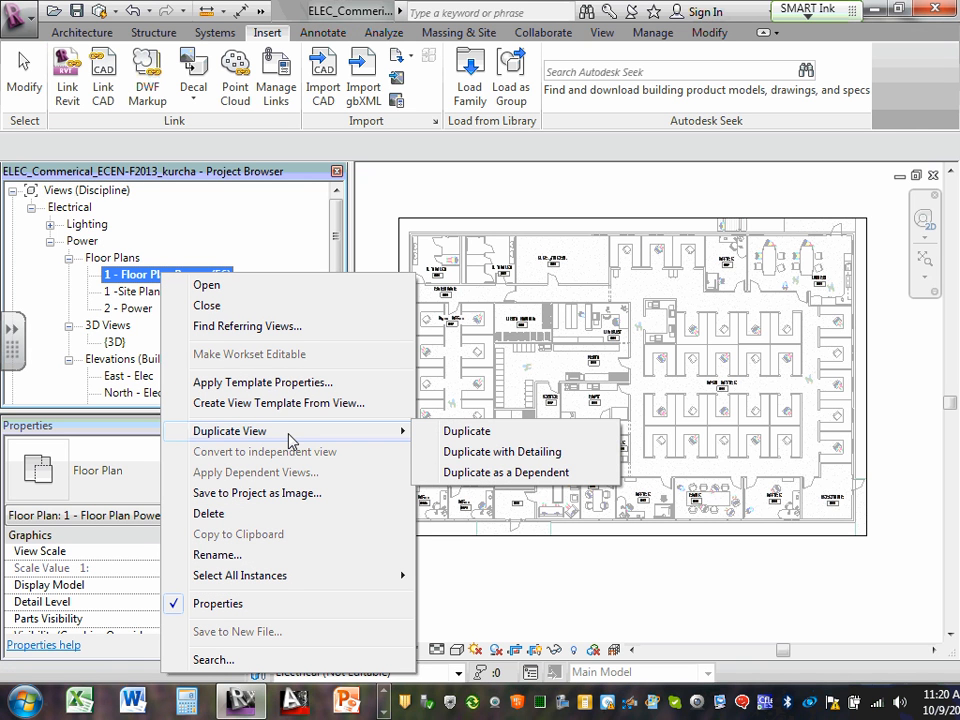
left_click(540, 455)
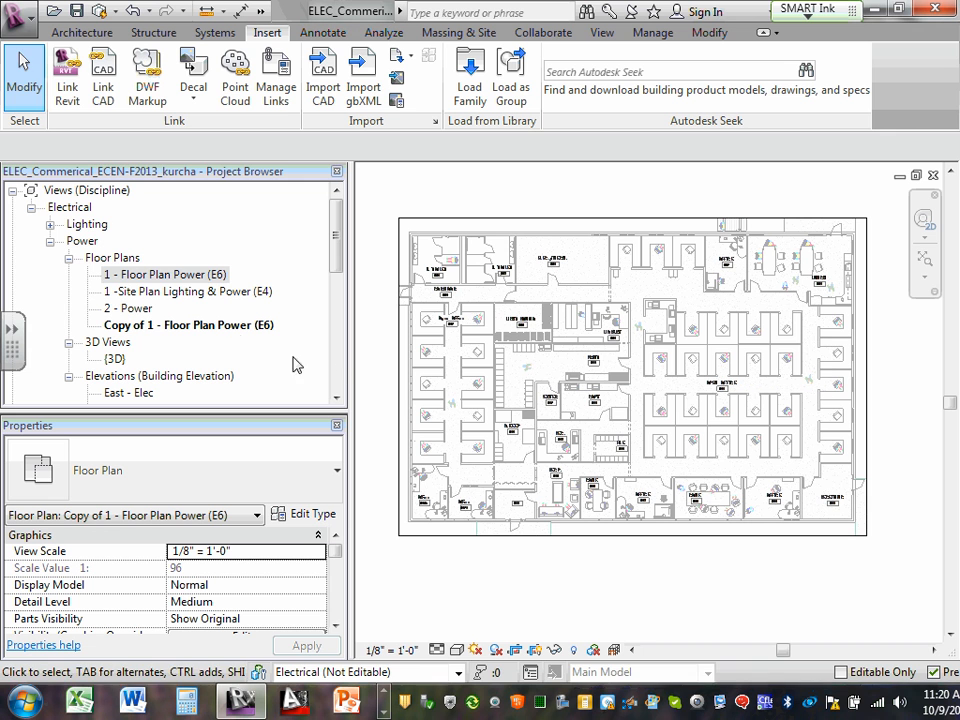
- Rename the duplicated Floor Plan Power view as 1 - Floor Plan Systems (E7)
left_click(249, 327)
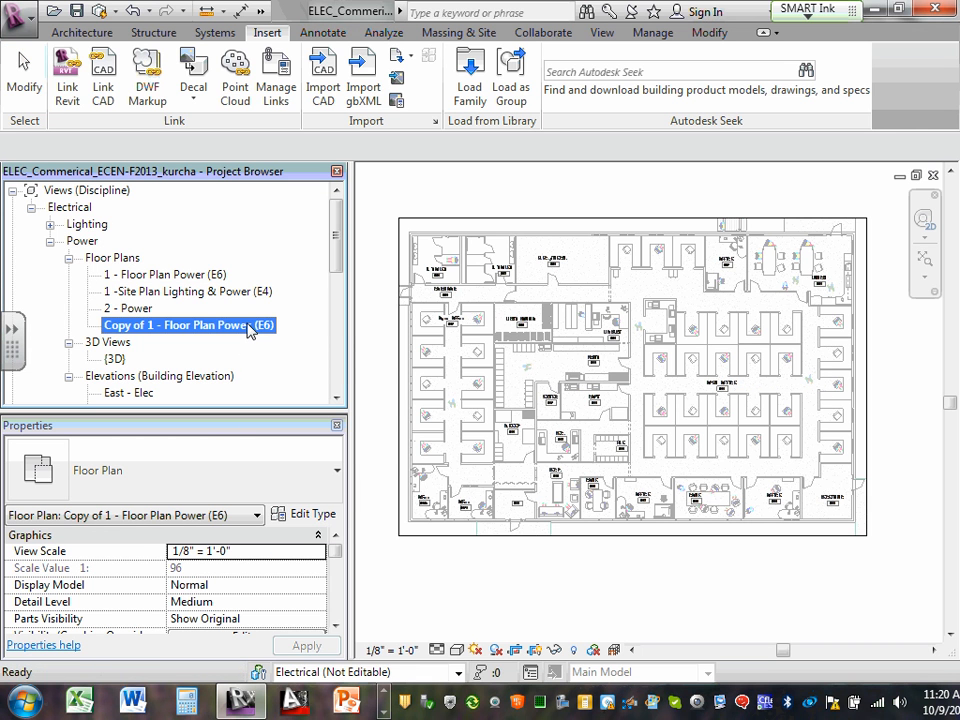
right_click(249, 329)
left_click(287, 562)
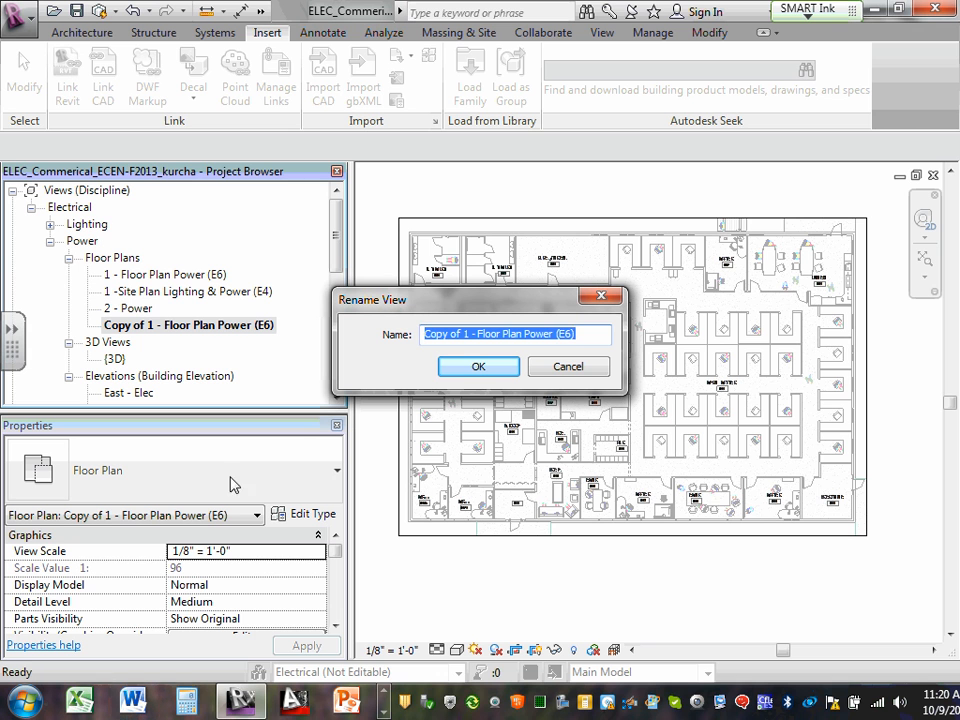
left_click_drag(522, 334, 555, 333)
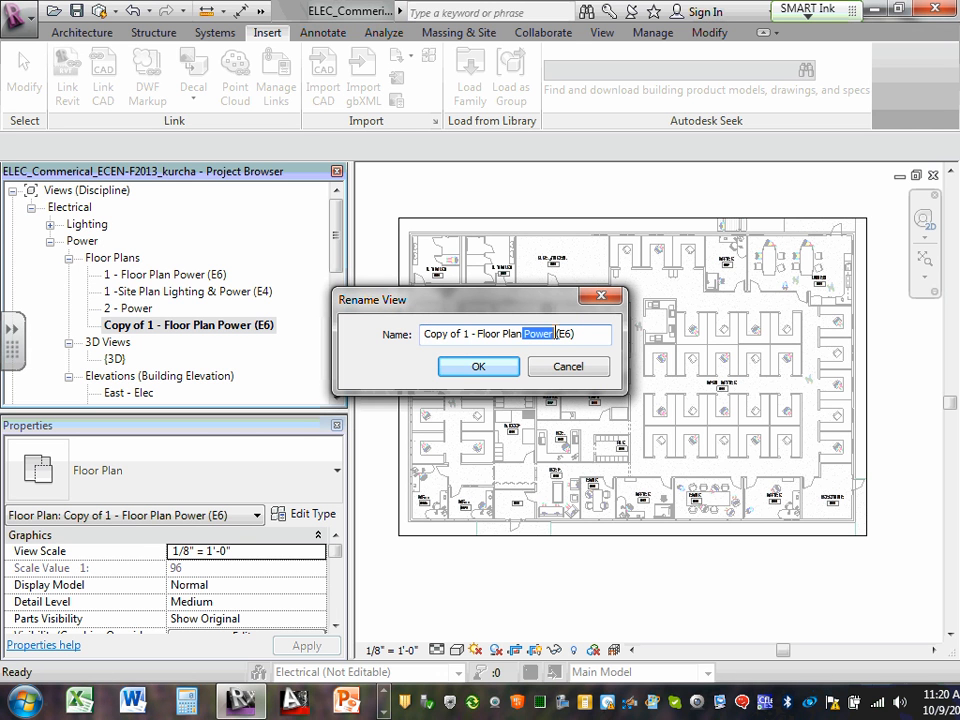
type("Syste")
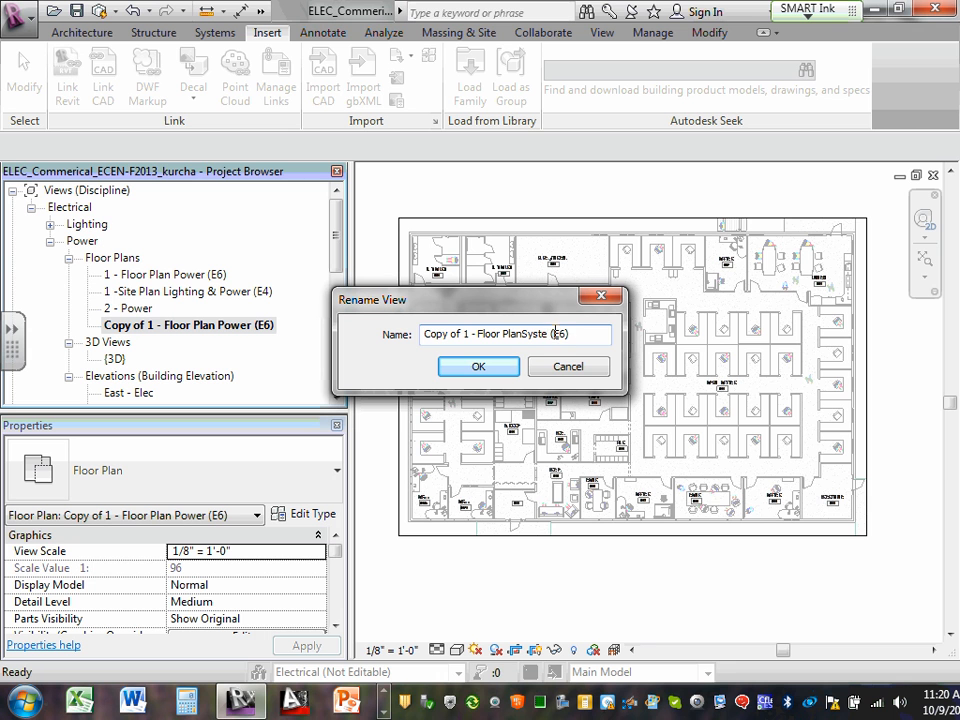
type("ms")
left_click_drag(574, 336, 580, 335)
type("7)")
left_click_drag(461, 334, 393, 330)
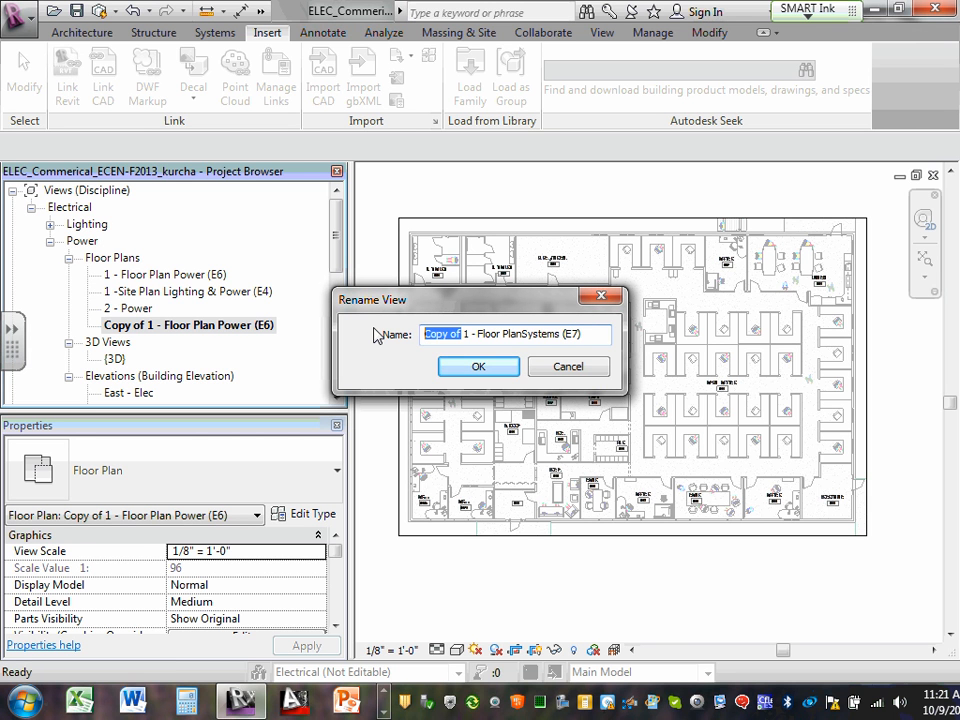
key("Delete")
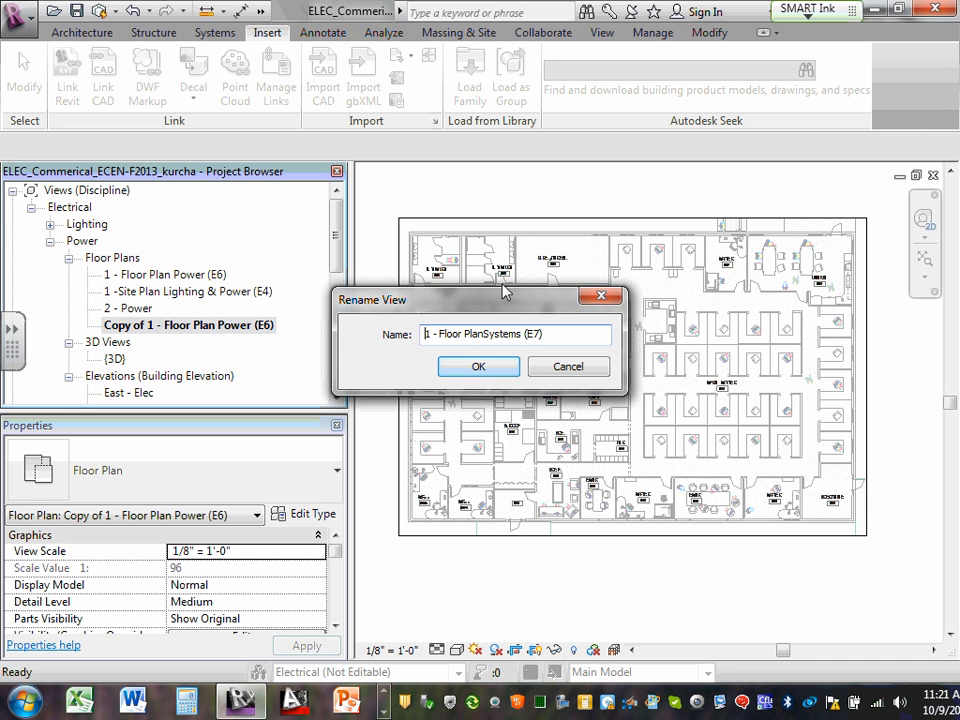
left_click(492, 368)
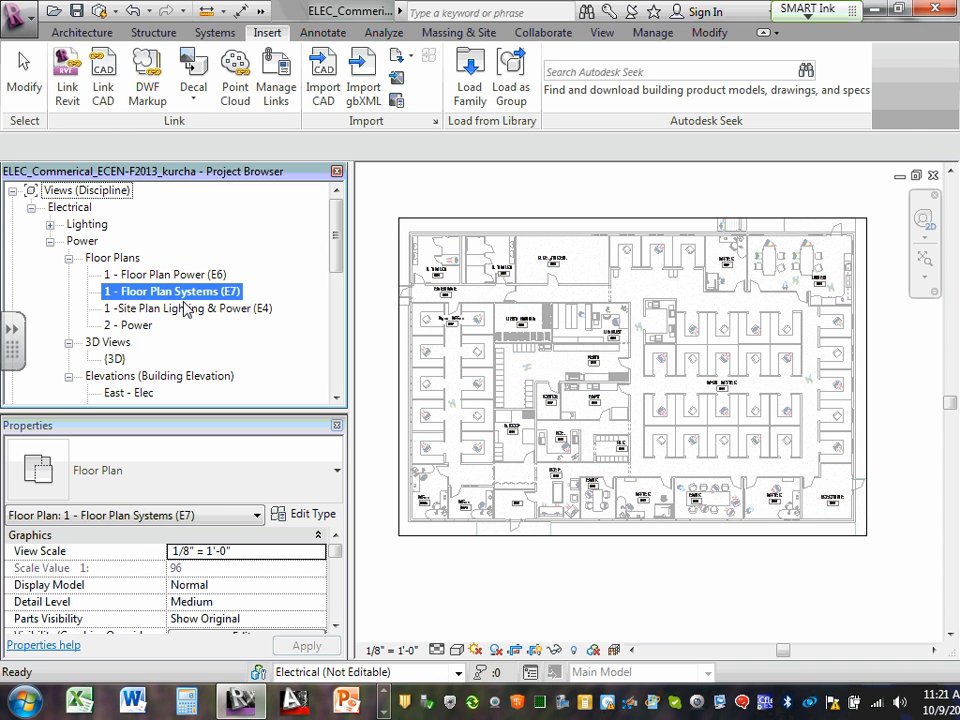
- Open the Floor Plan Power (E6) view and return to Floor Plan Systems (E7) to compare the two plans
double_click(201, 274)
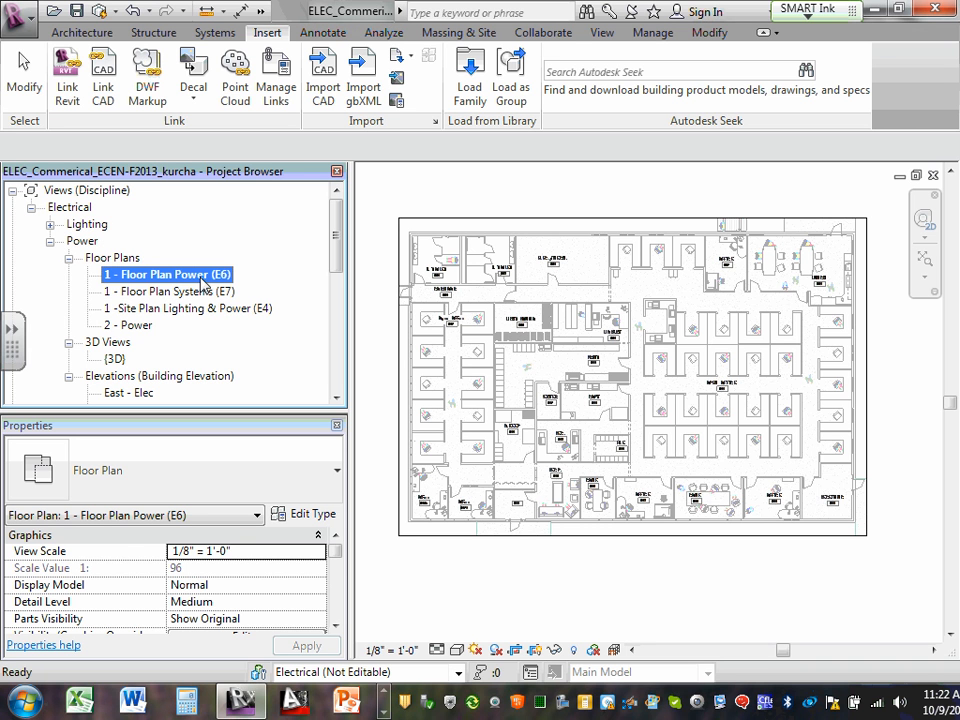
double_click(168, 296)
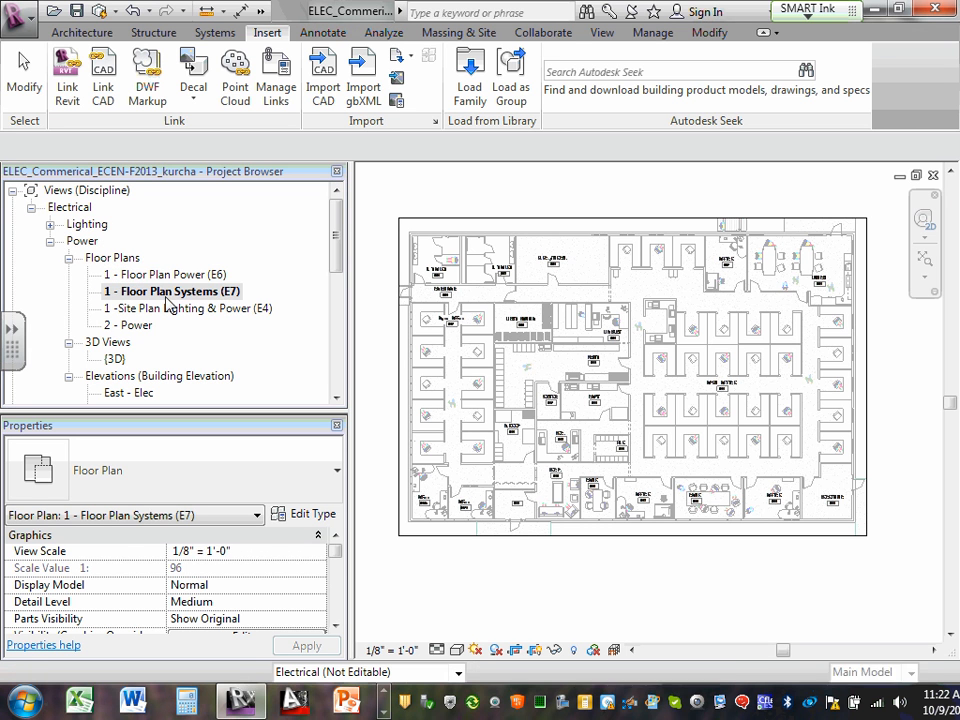
left_click(174, 310)
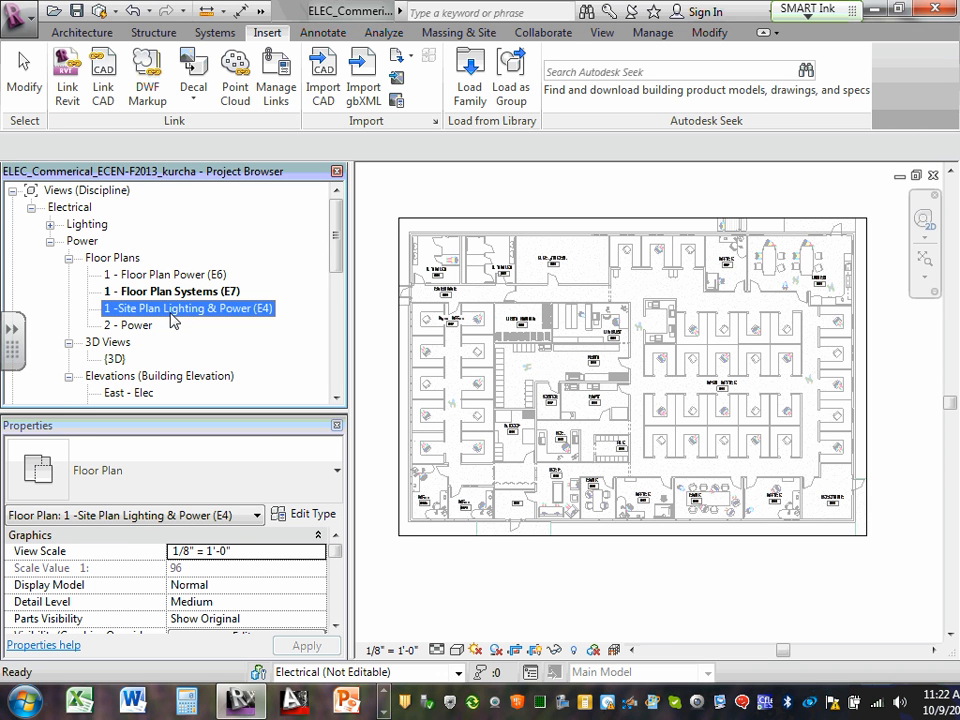
double_click(182, 292)
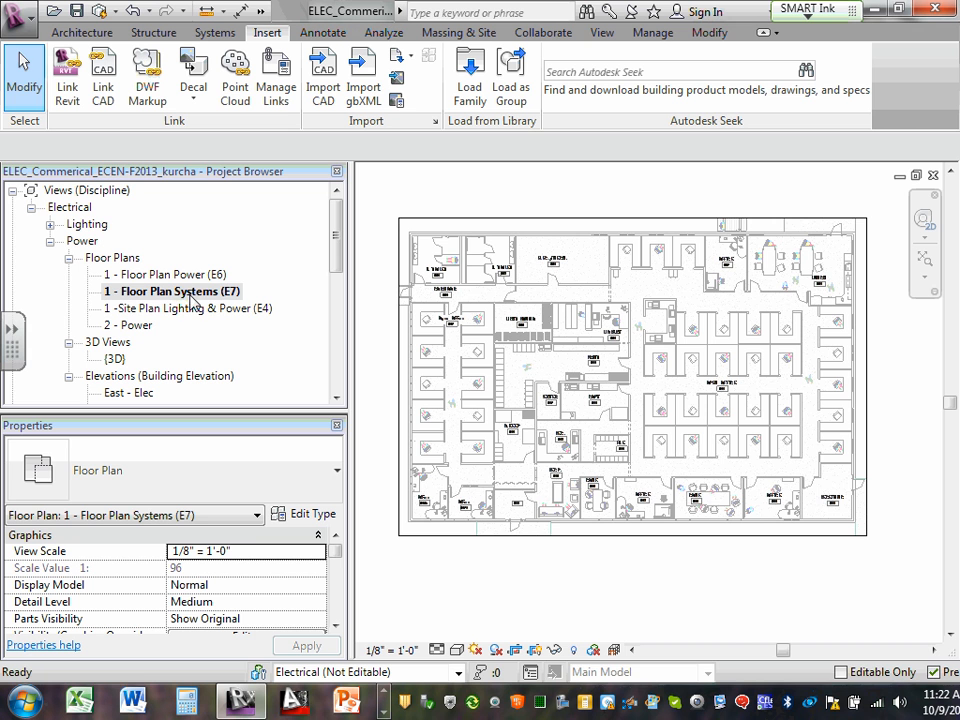
- Open the 1 -Site Plan Lighting & Power (E4) view and show its crop region
left_click(192, 311)
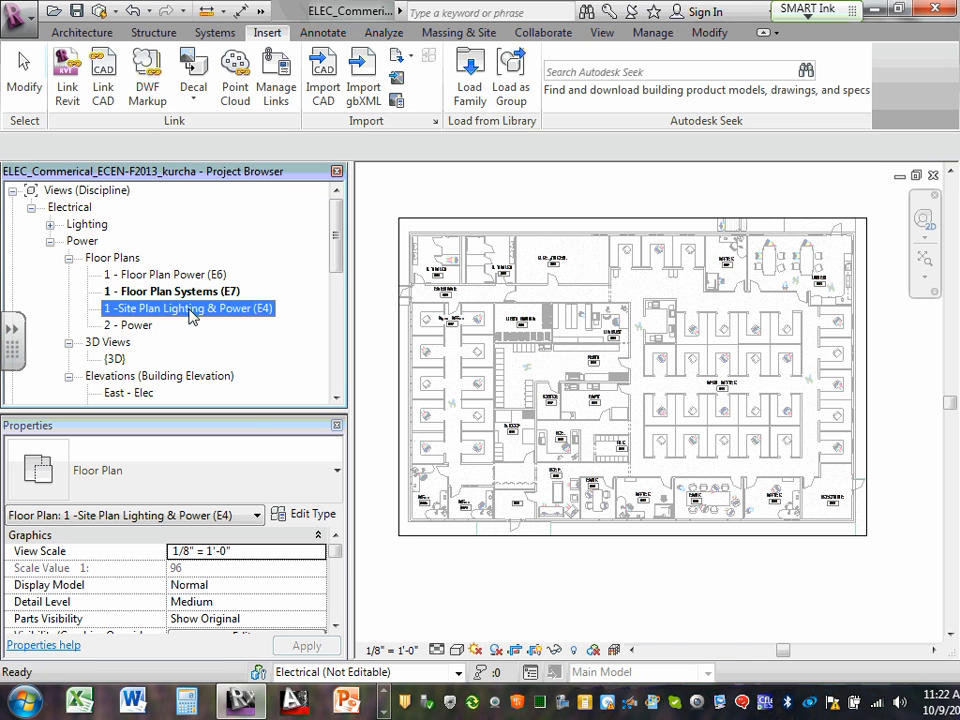
double_click(192, 310)
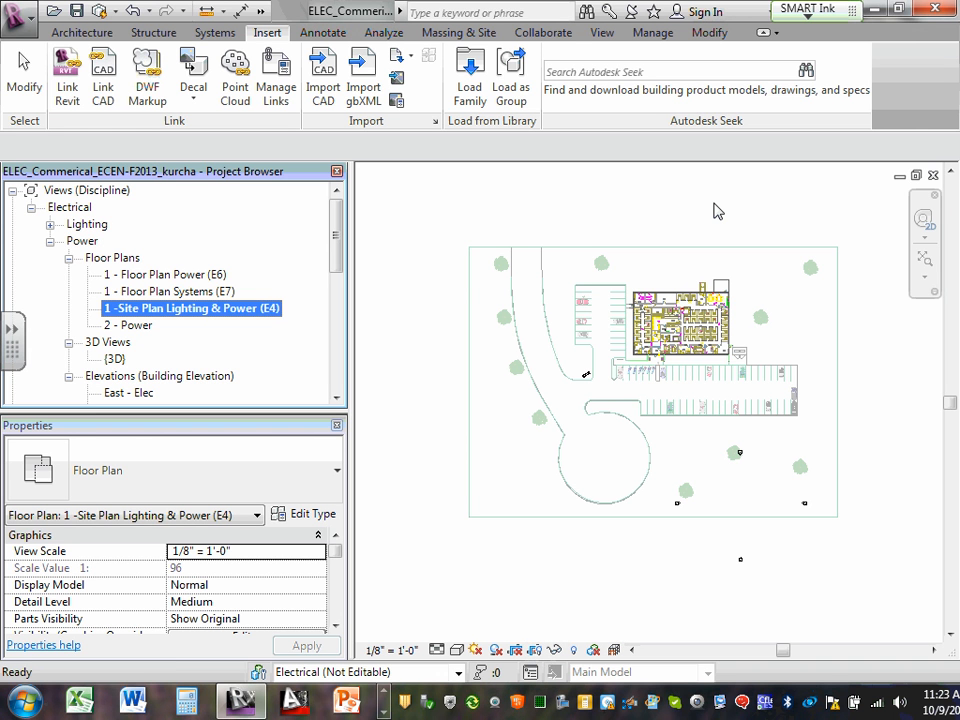
left_click(536, 651)
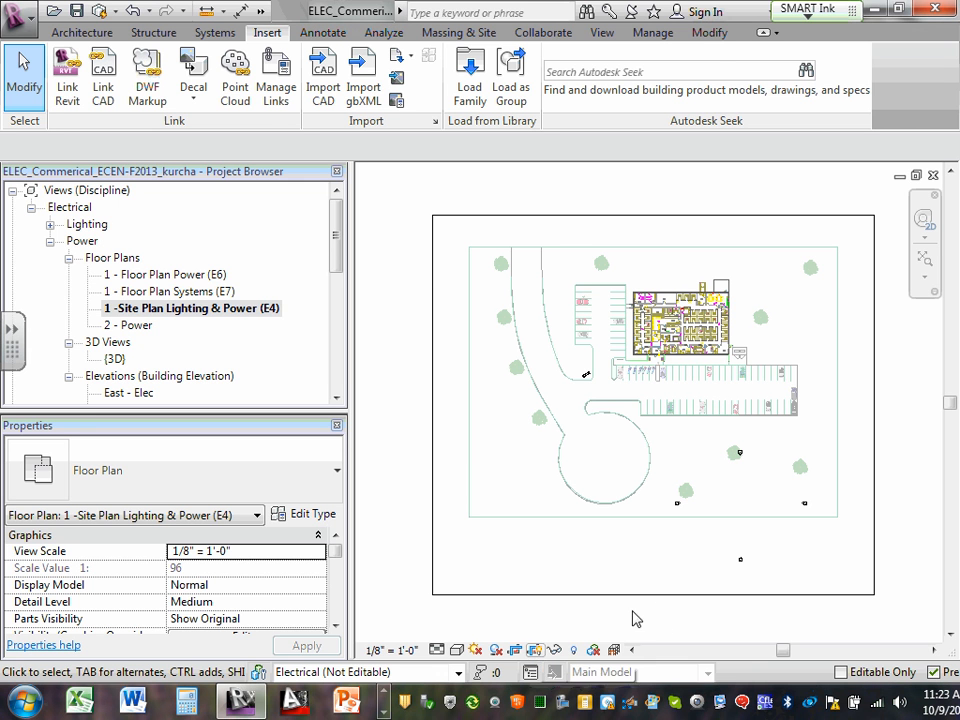
- Pull in all four crop region edges around the building and its parking areas, cutting off the roundabout and outer site
left_click(668, 595)
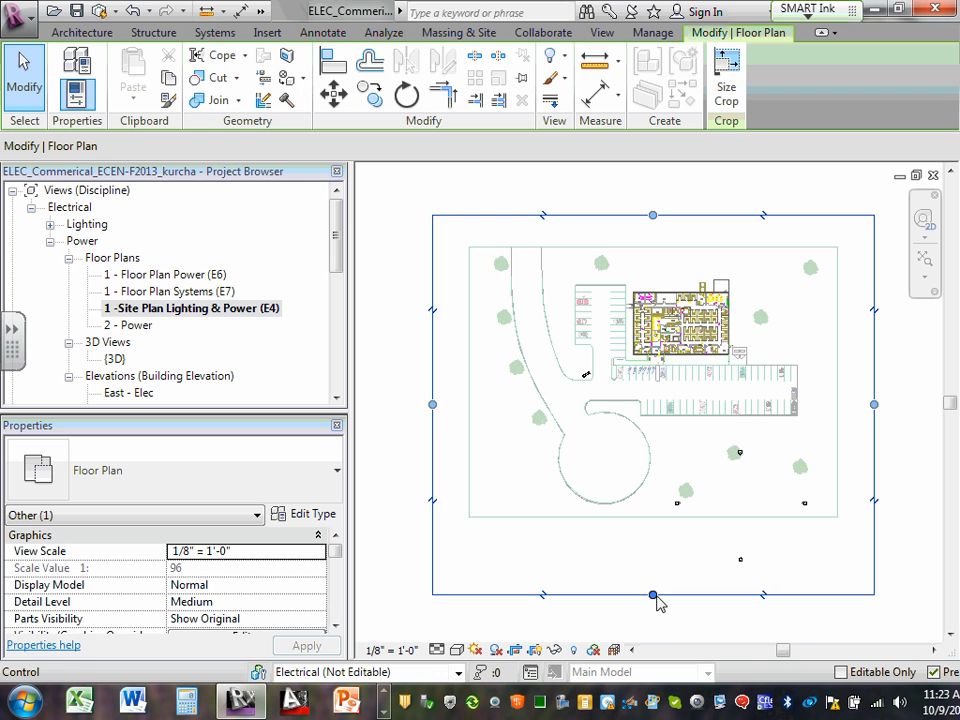
left_click_drag(653, 595, 725, 428)
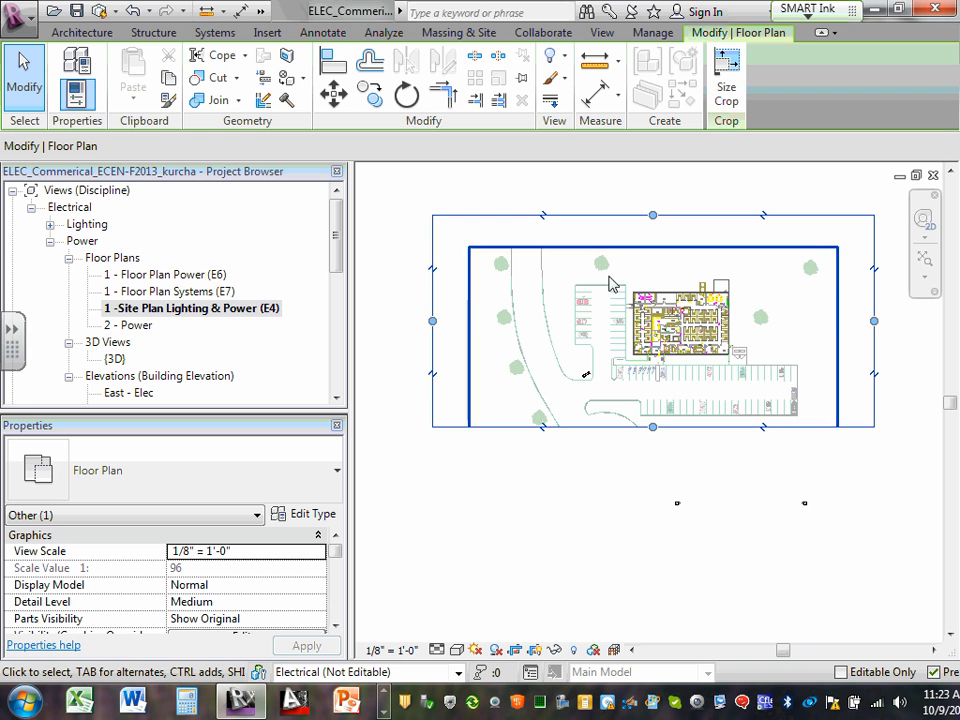
left_click_drag(874, 321, 803, 330)
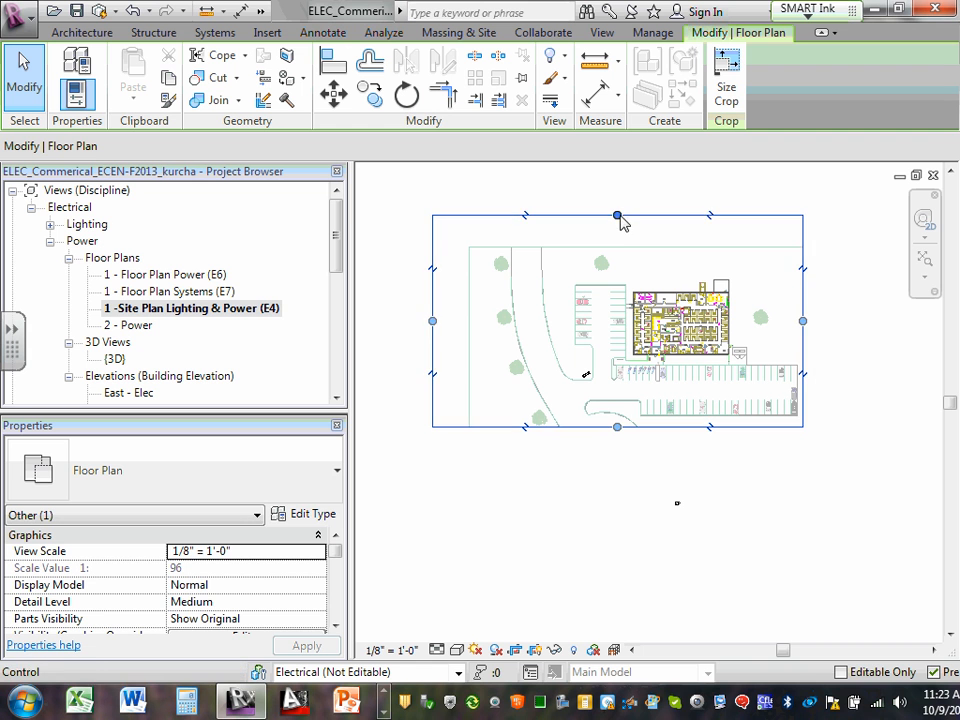
left_click_drag(617, 215, 615, 273)
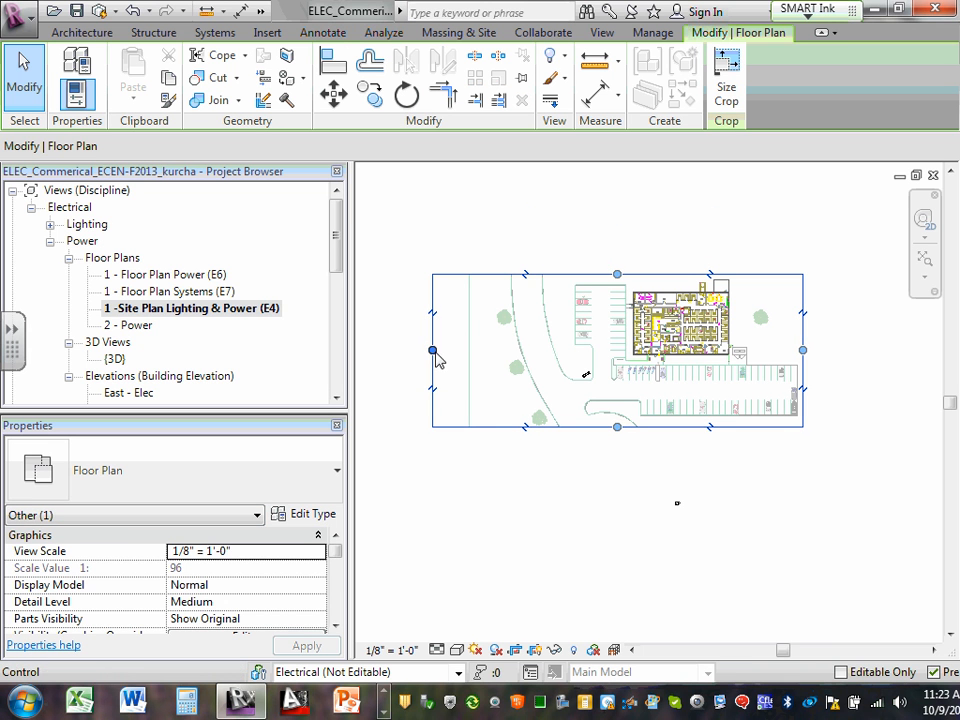
left_click_drag(433, 350, 572, 372)
left_click(630, 546)
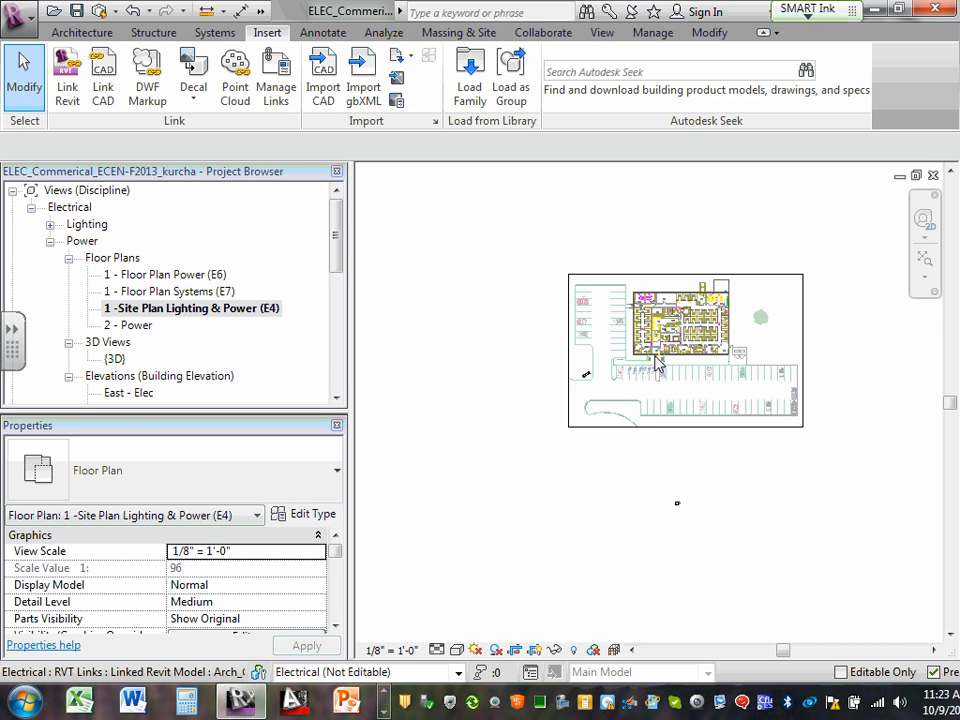
- Fine-tune the site plan crop region's west edge so it sits just outside the western parking stalls
scroll(655, 313, "up", 3)
scroll(622, 255, "up", 2)
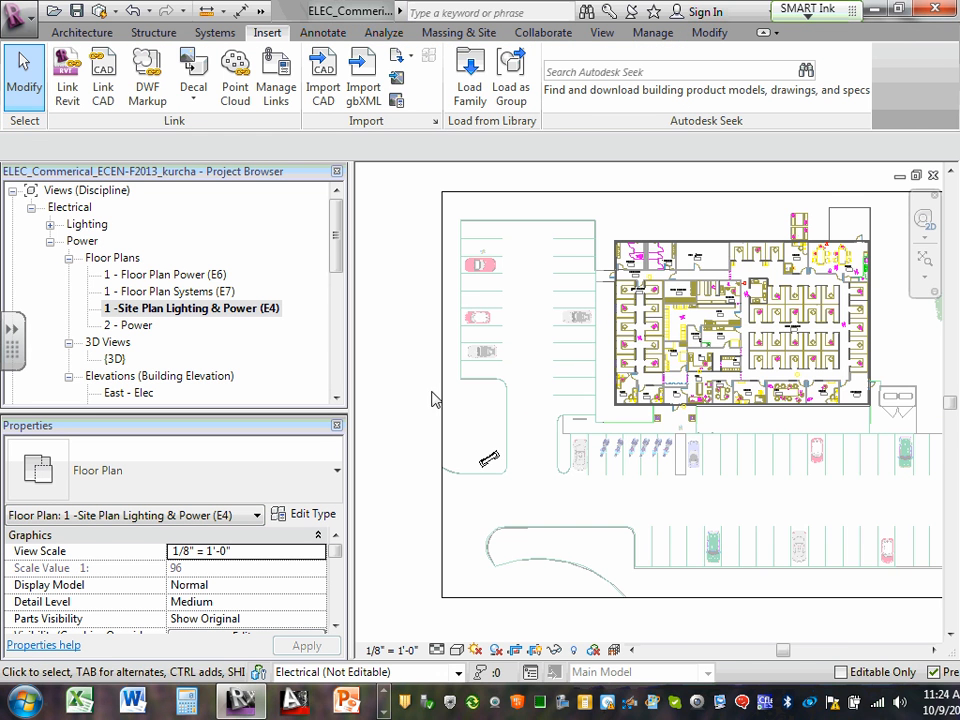
left_click(442, 395)
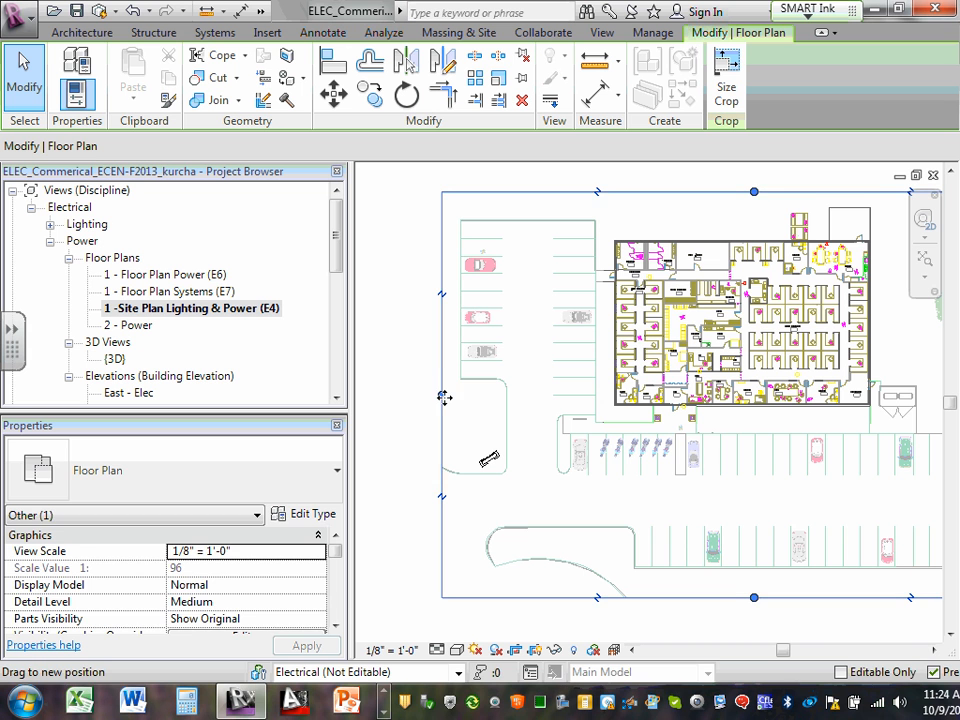
left_click_drag(452, 399, 455, 398)
scroll(650, 334, "down", 1)
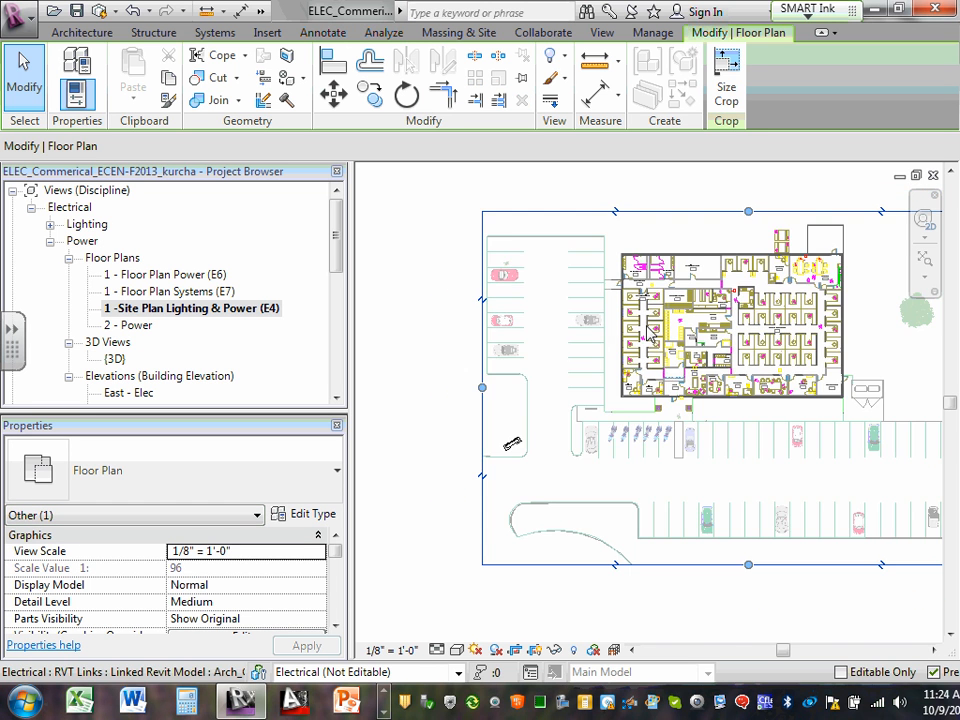
- Tighten the crop region's south and east edges to just outside the parking rows, and nudge the north edge closer to the building
scroll(648, 333, "down", 1)
scroll(729, 516, "up", 1)
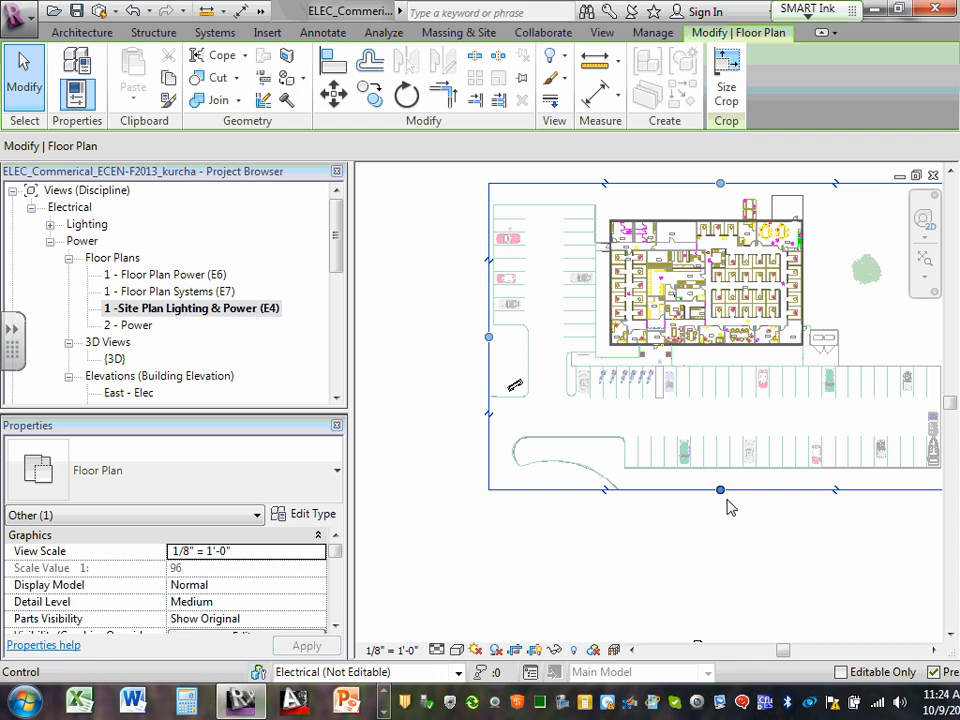
left_click_drag(720, 489, 721, 474)
scroll(733, 536, "down", 3)
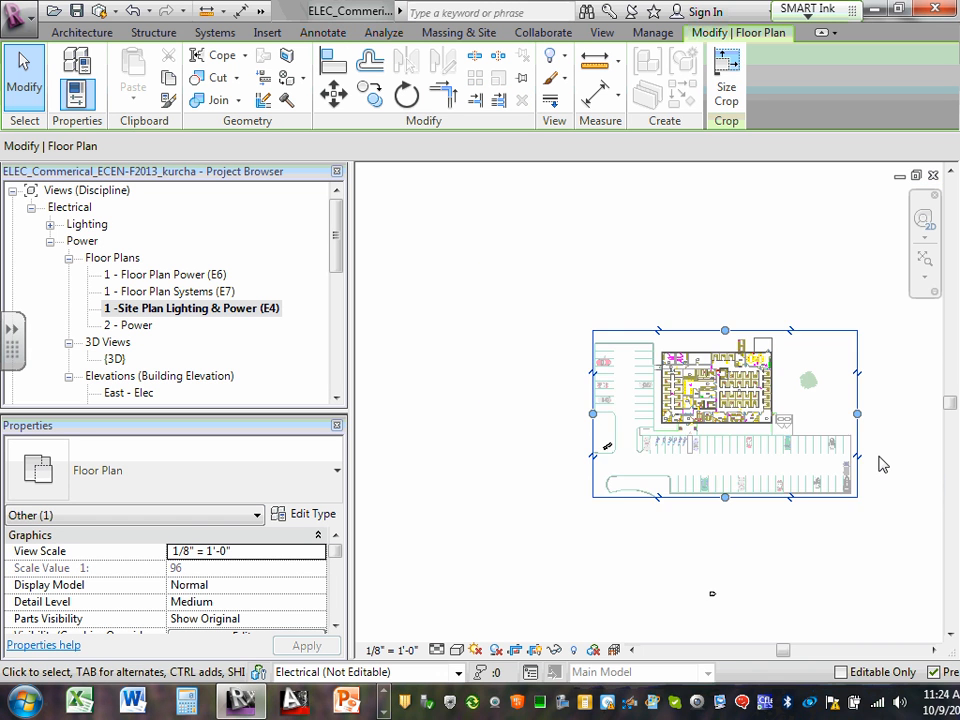
scroll(878, 450, "up", 3)
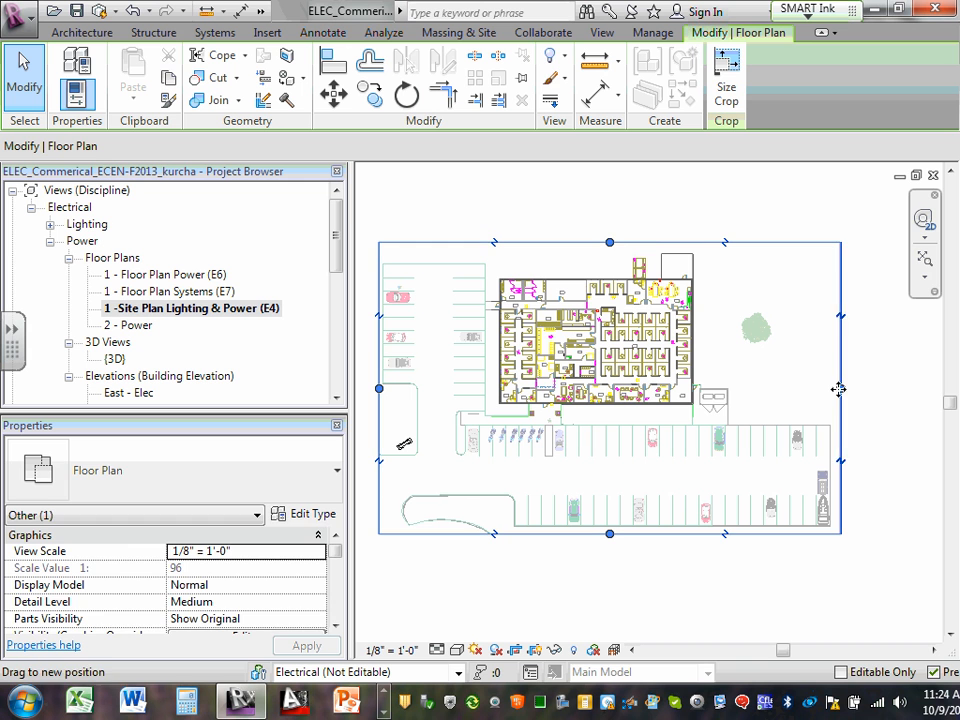
left_click_drag(838, 389, 835, 392)
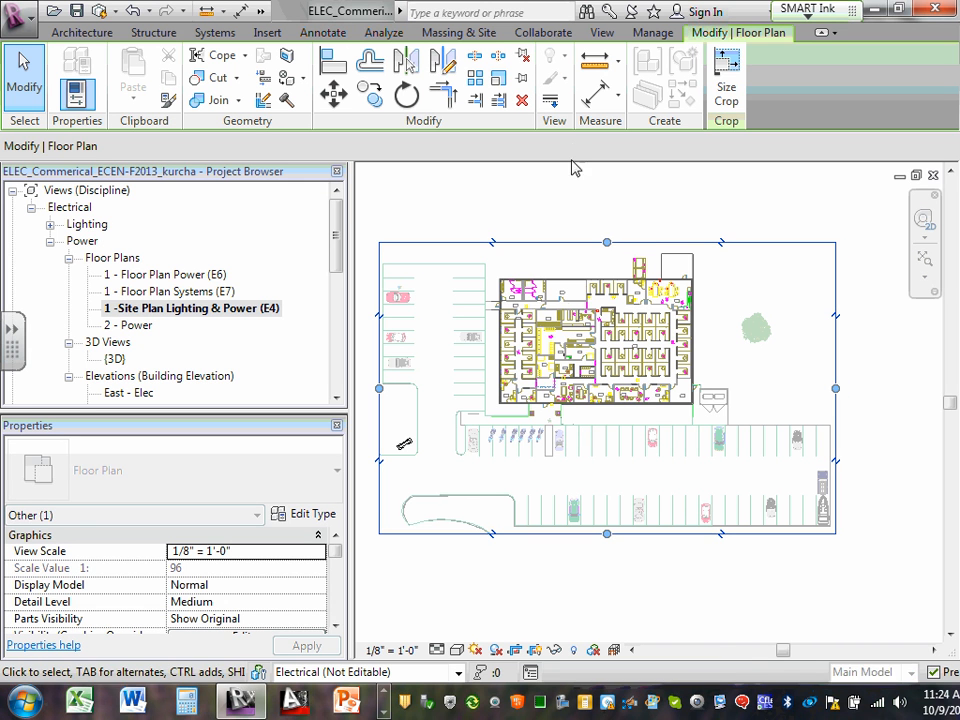
left_click_drag(606, 243, 606, 246)
left_click(649, 212)
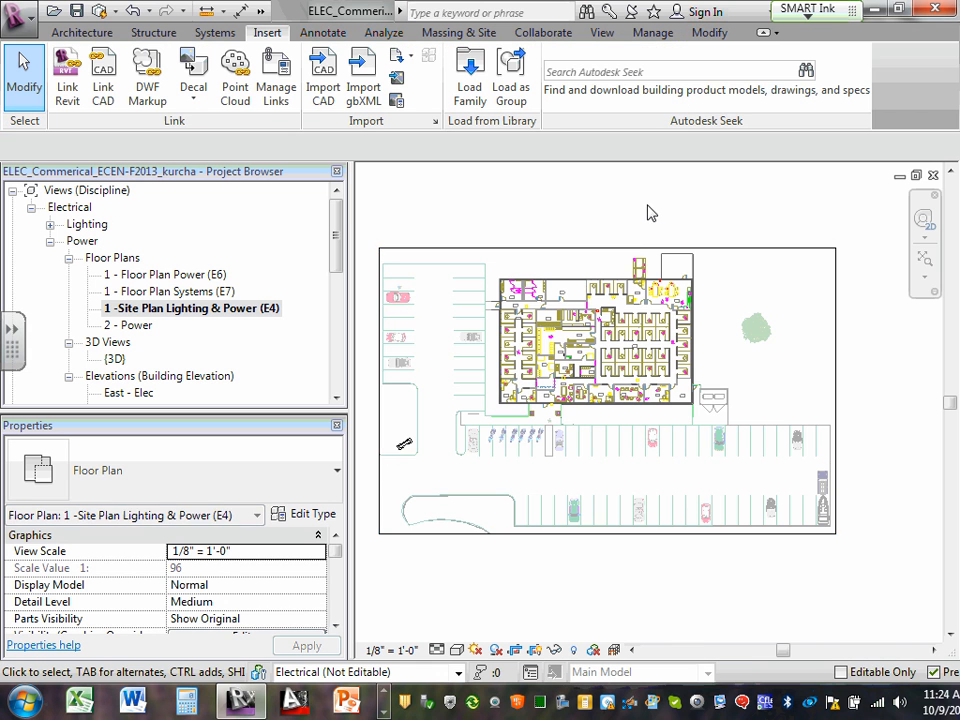
scroll(630, 248, "down", 1)
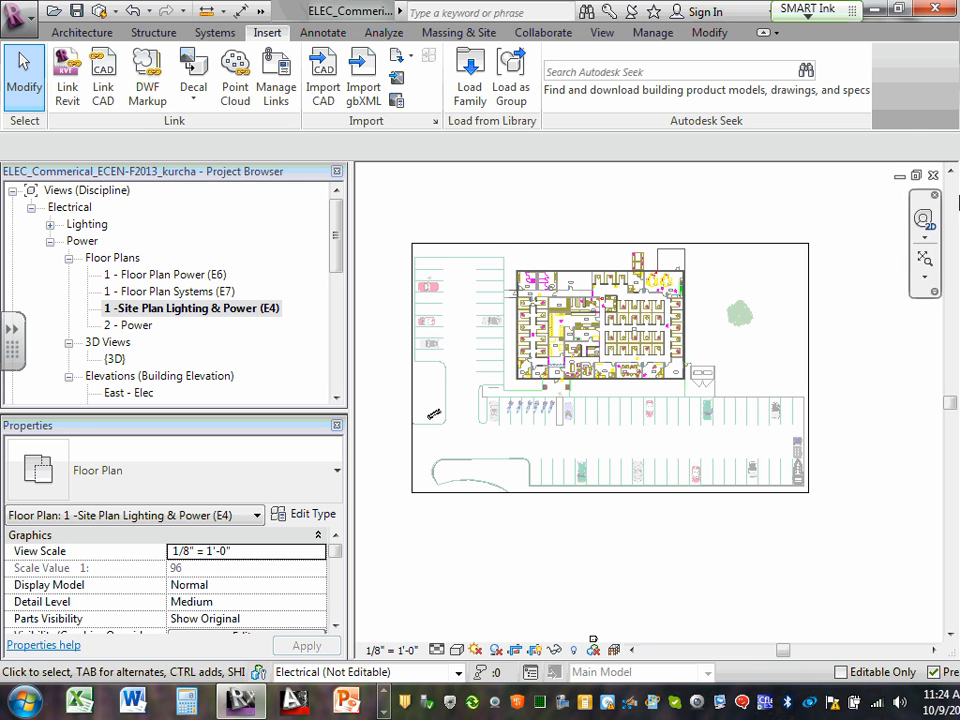
left_click(226, 309)
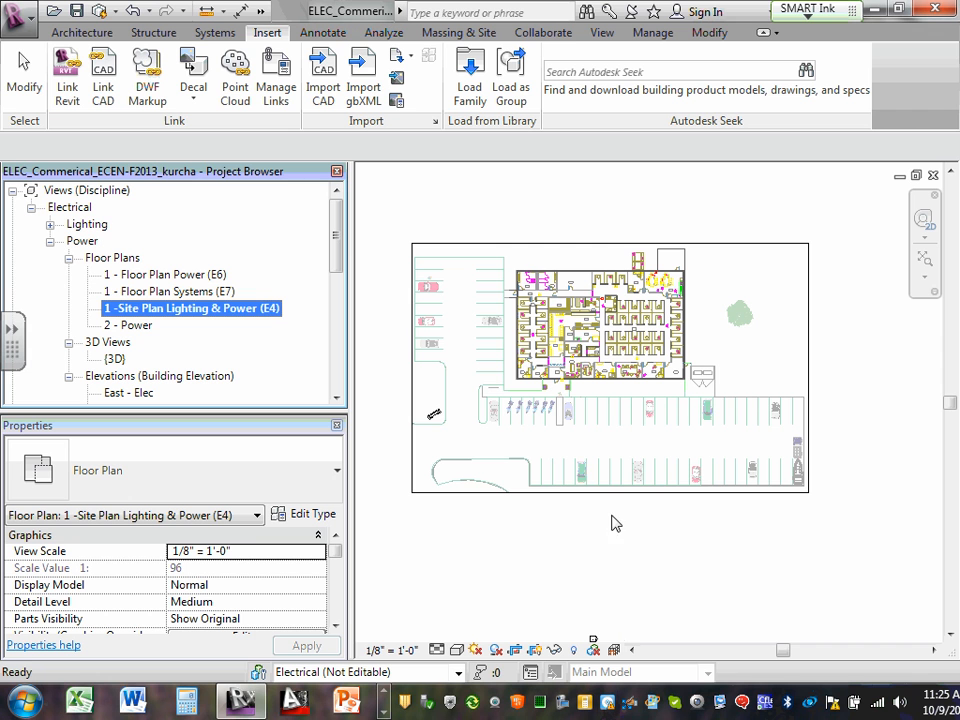
left_click(536, 652)
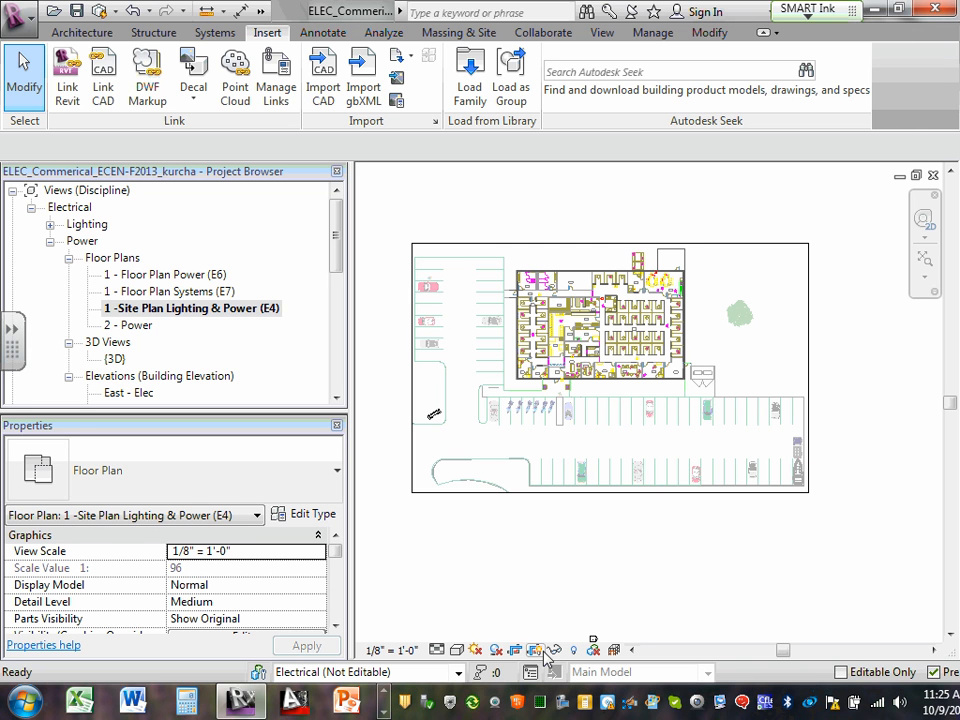
left_click(384, 700)
left_click(385, 702)
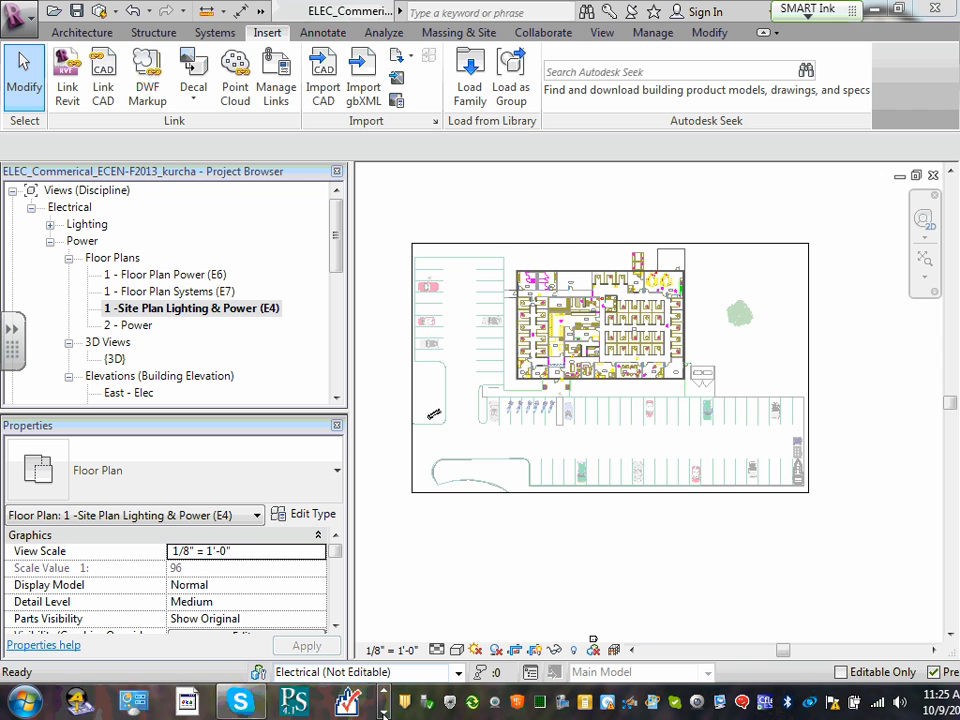
left_click(389, 697)
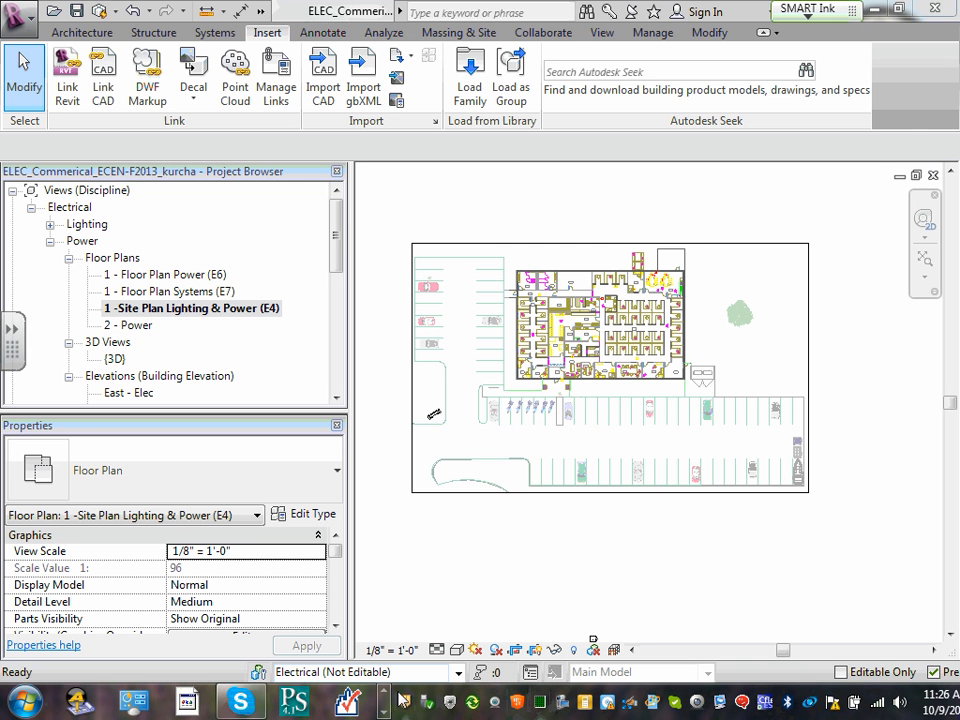
left_click(385, 693)
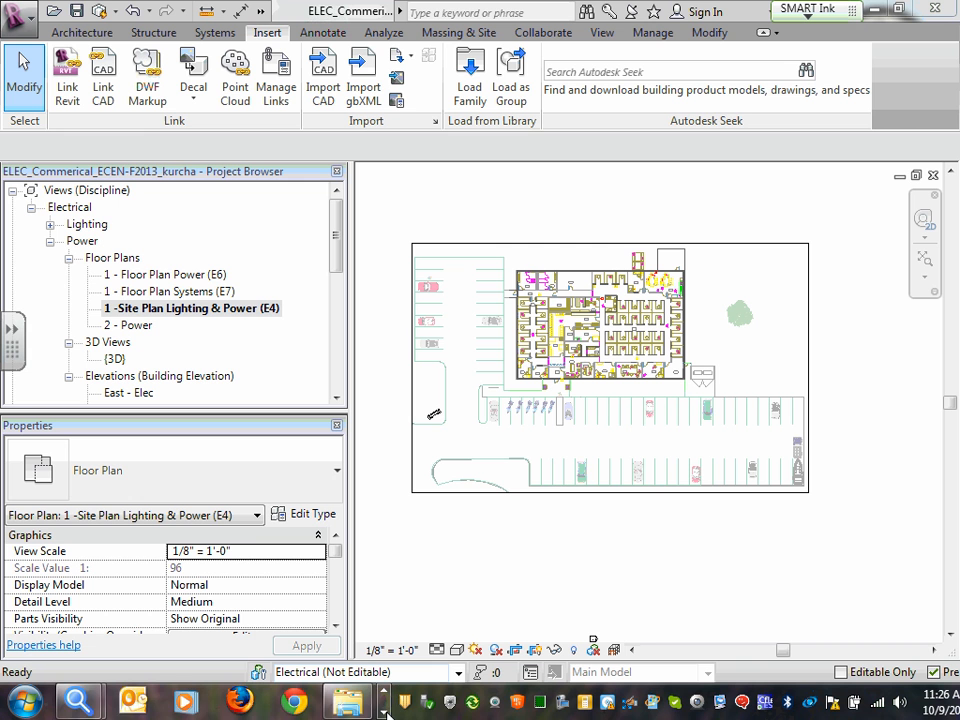
left_click(386, 711)
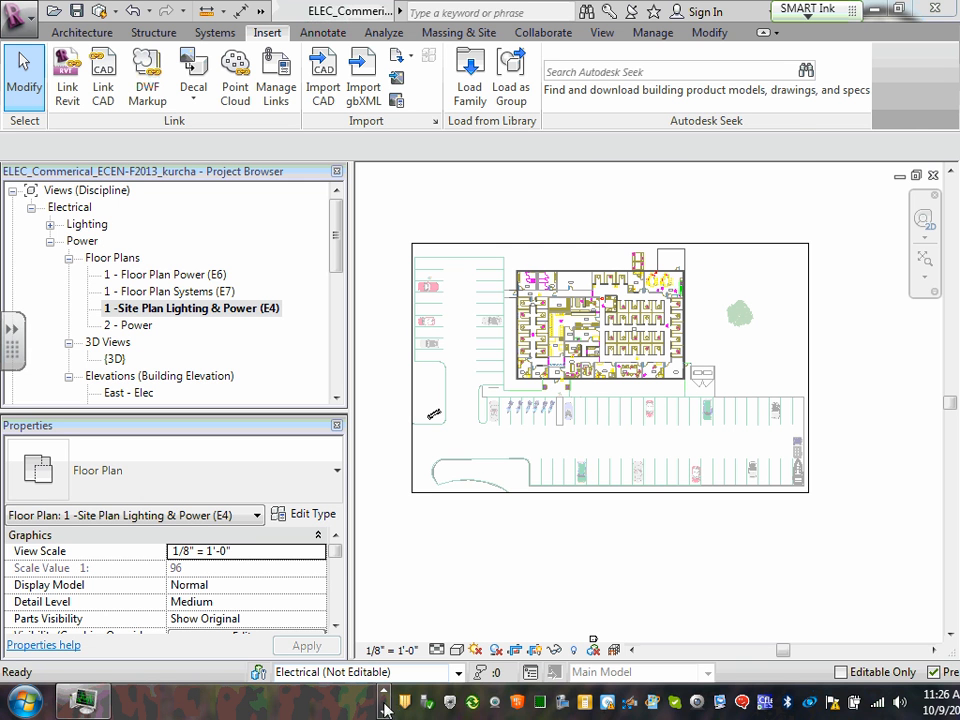
left_click(188, 702)
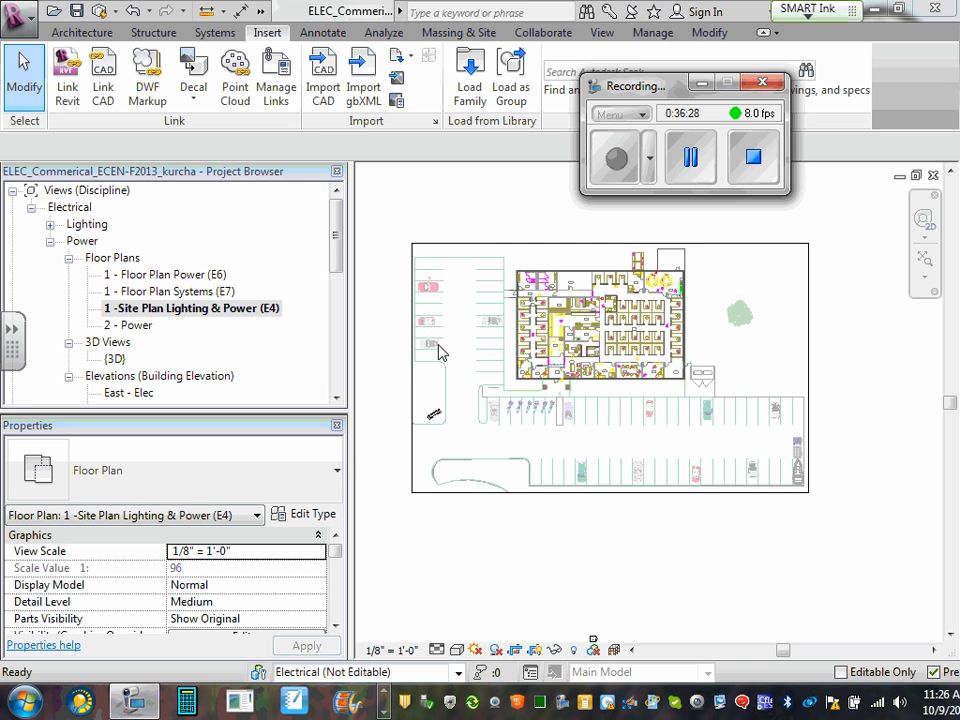
left_click(695, 165)
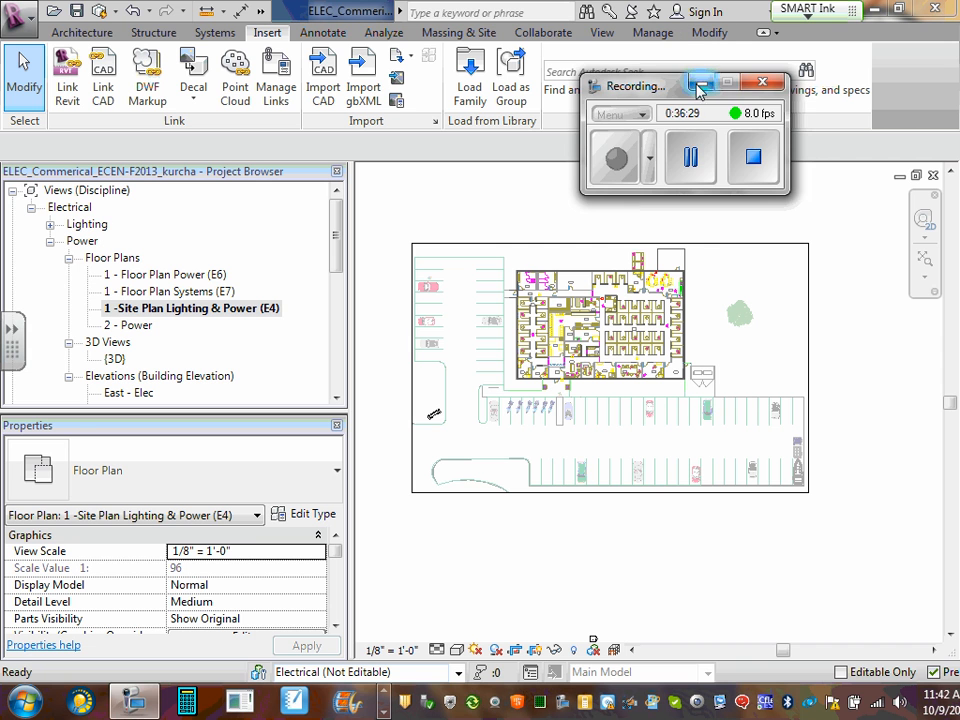
left_click(703, 84)
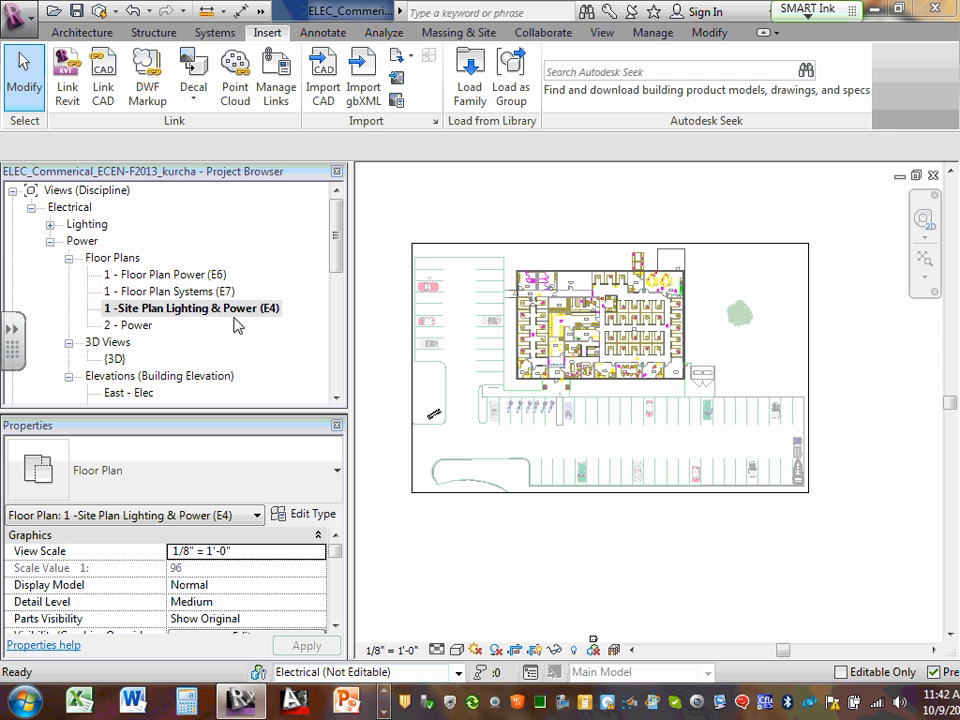
- Review the Floor Plan Power (E6), Floor Plan Systems (E7) and Site Plan Lighting & Power (E4) views, ending on the site plan
double_click(187, 276)
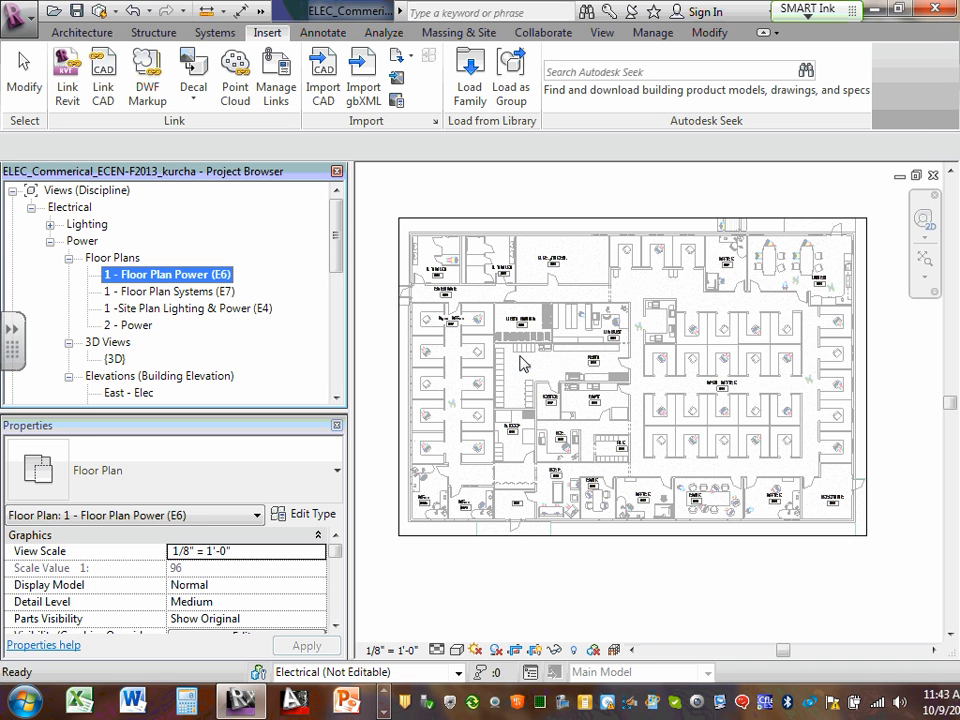
double_click(163, 292)
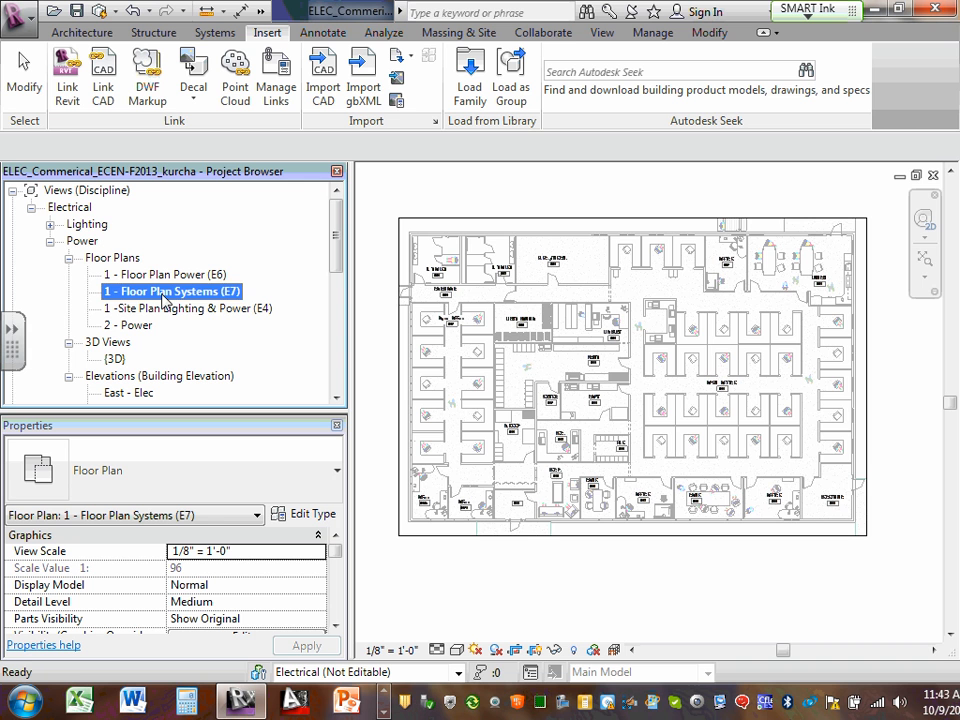
double_click(191, 310)
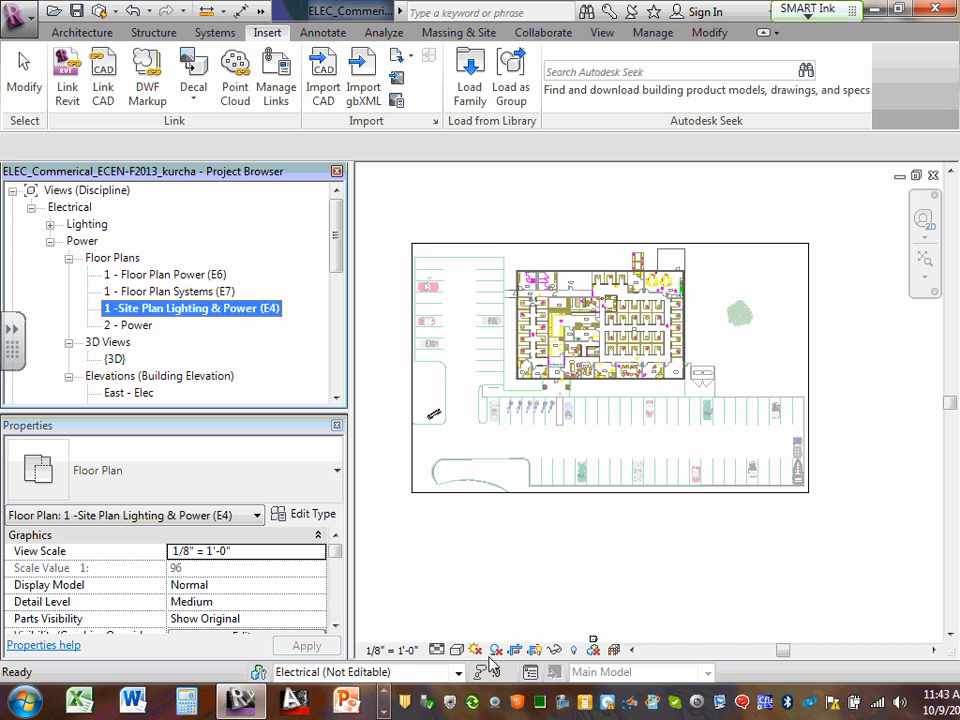
- Toggle the site plan view's crop region boundary and leave it hidden
left_click(537, 650)
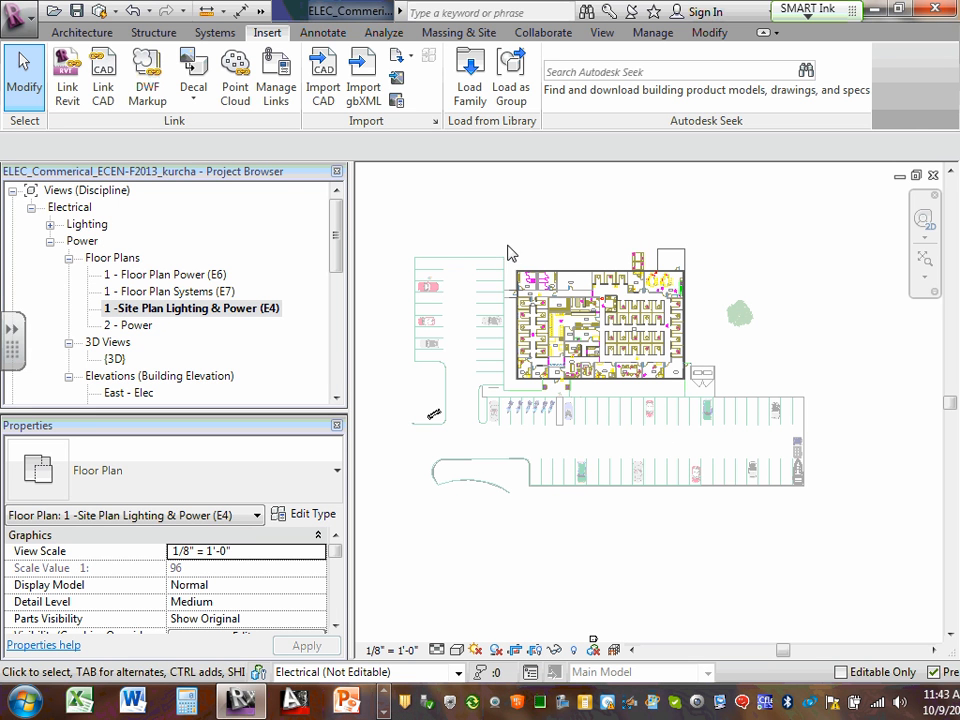
left_click(543, 652)
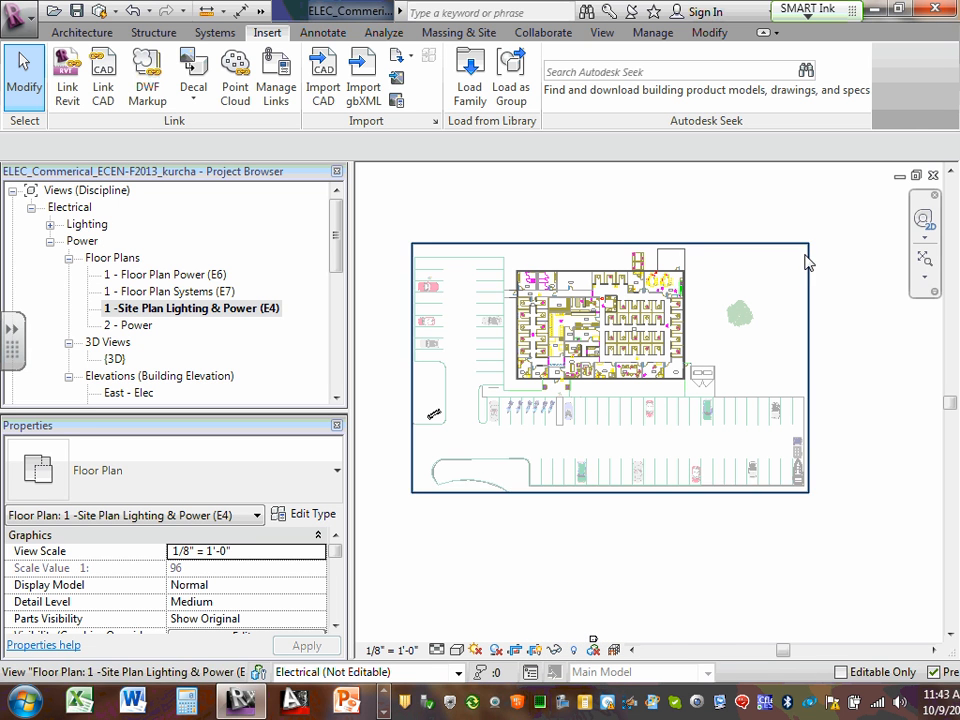
left_click(535, 651)
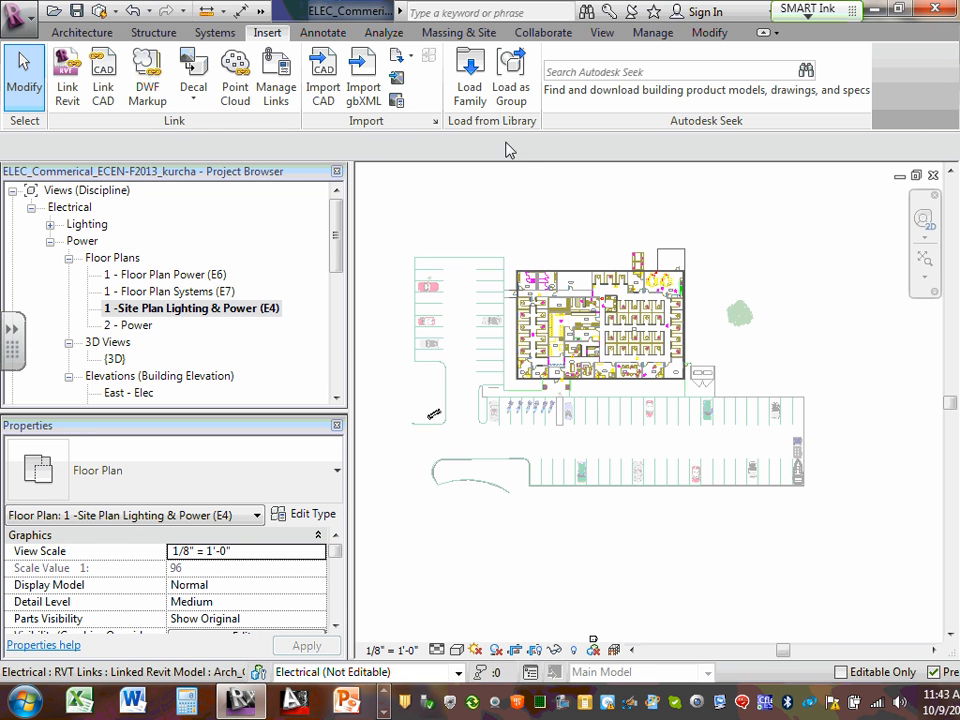
- Save the project with the site plan view open
scroll(610, 300, "up", 5)
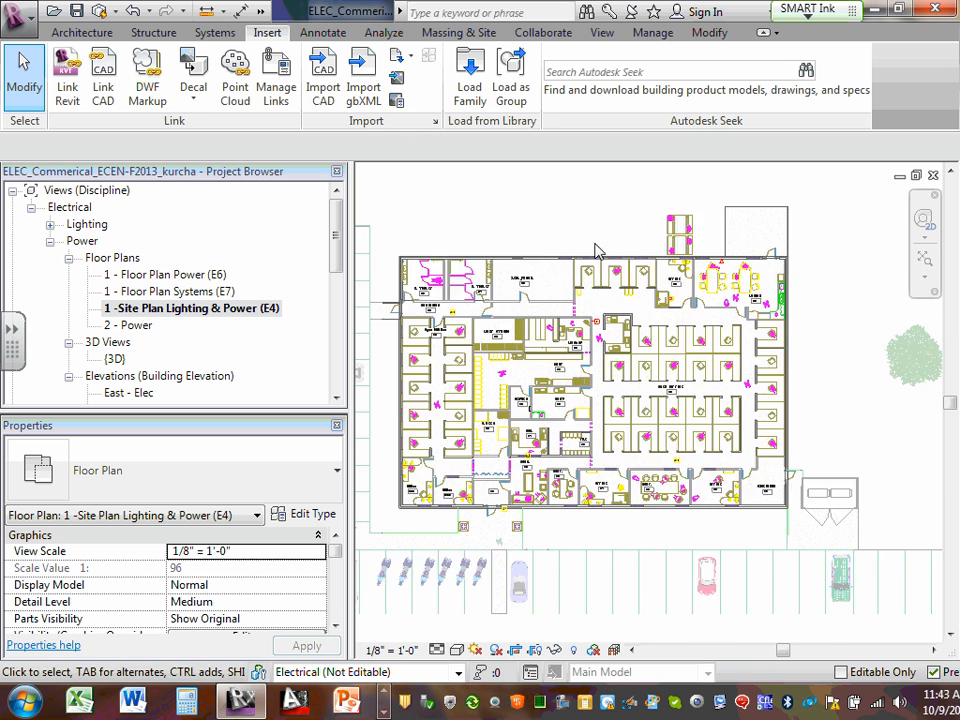
scroll(517, 265, "down", 2)
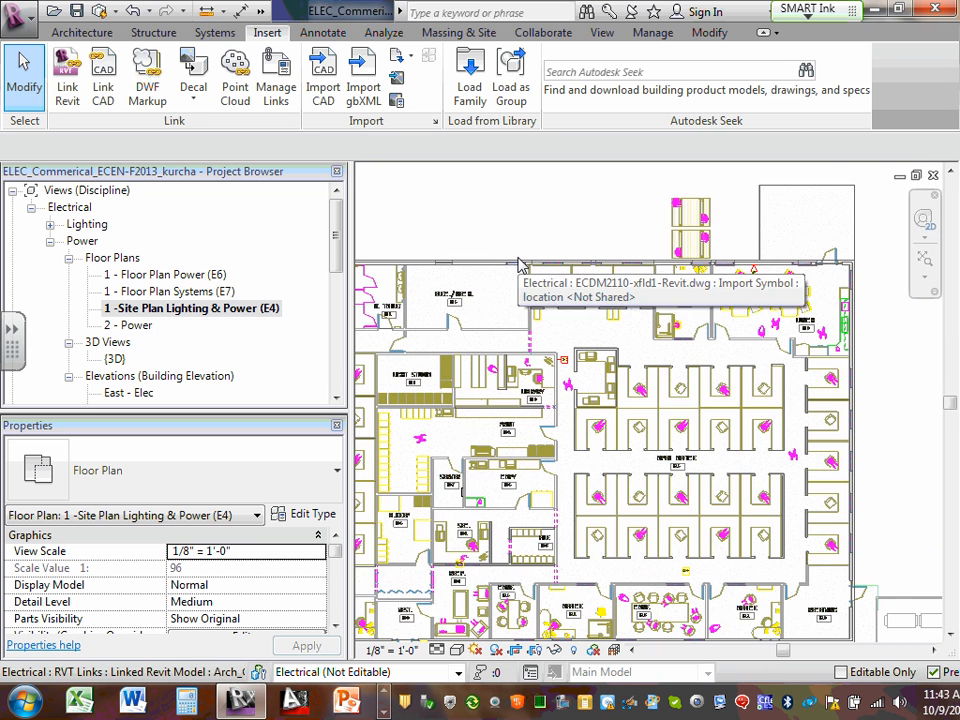
scroll(517, 265, "down", 1)
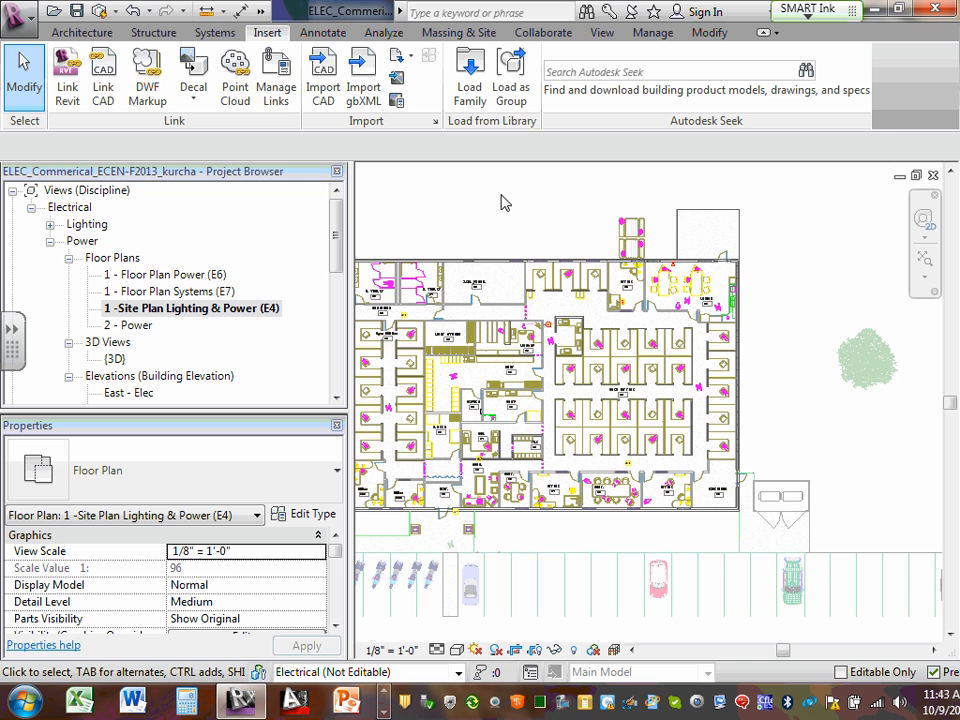
middle_click_drag(503, 203, 604, 229)
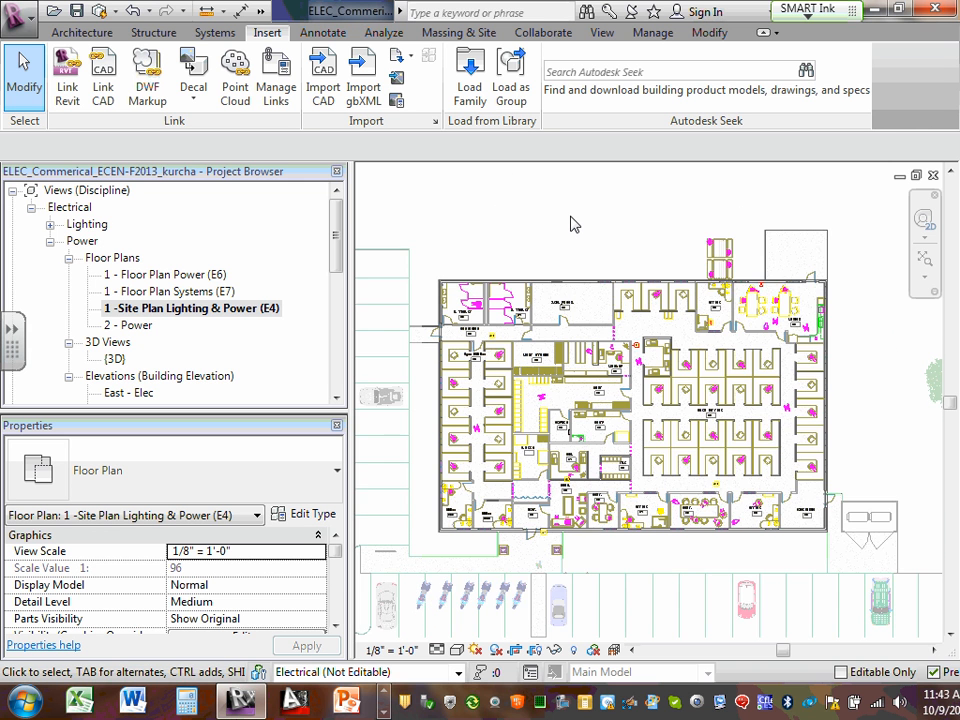
scroll(574, 224, "down", 1)
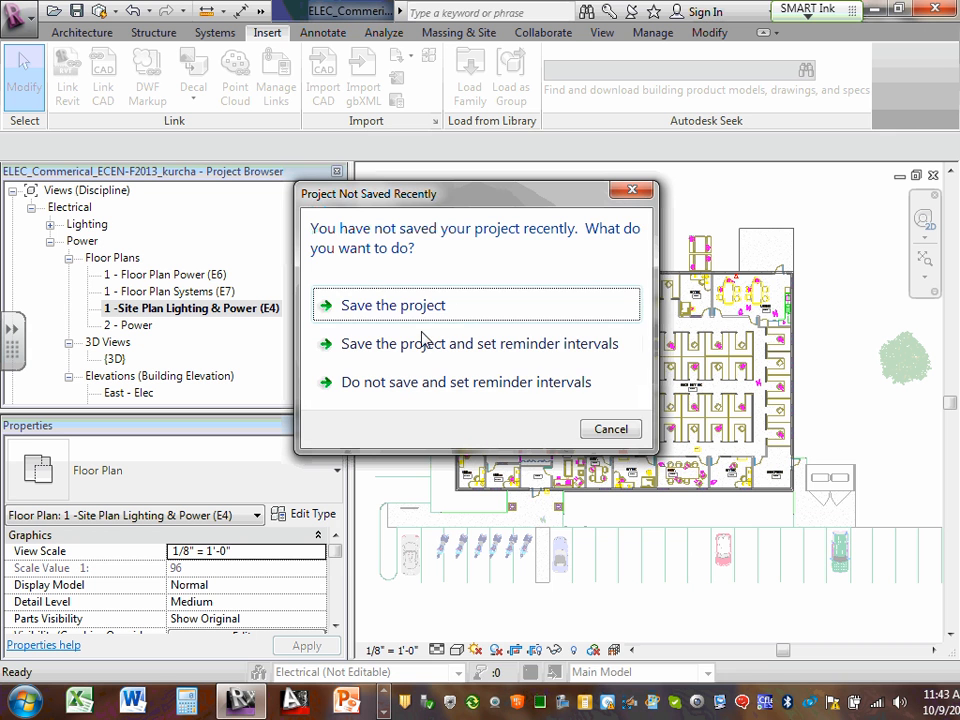
left_click(434, 312)
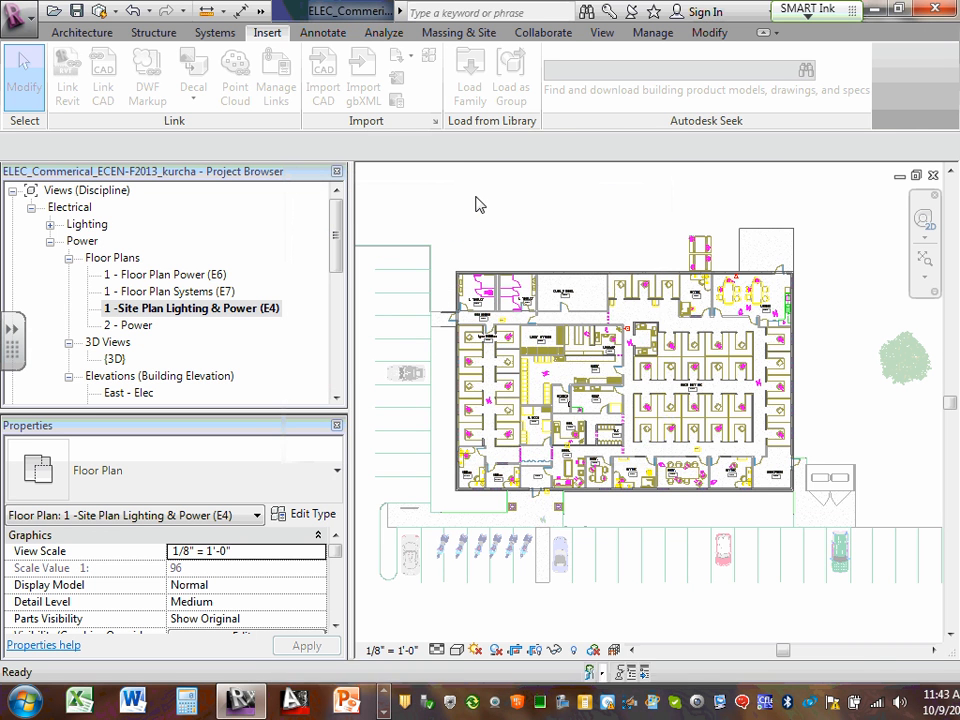
- Hide the imported ECDM2110-xfld1-Revit.dwg drawing in the site plan through its Visibility/Graphic Overrides
left_click(478, 294)
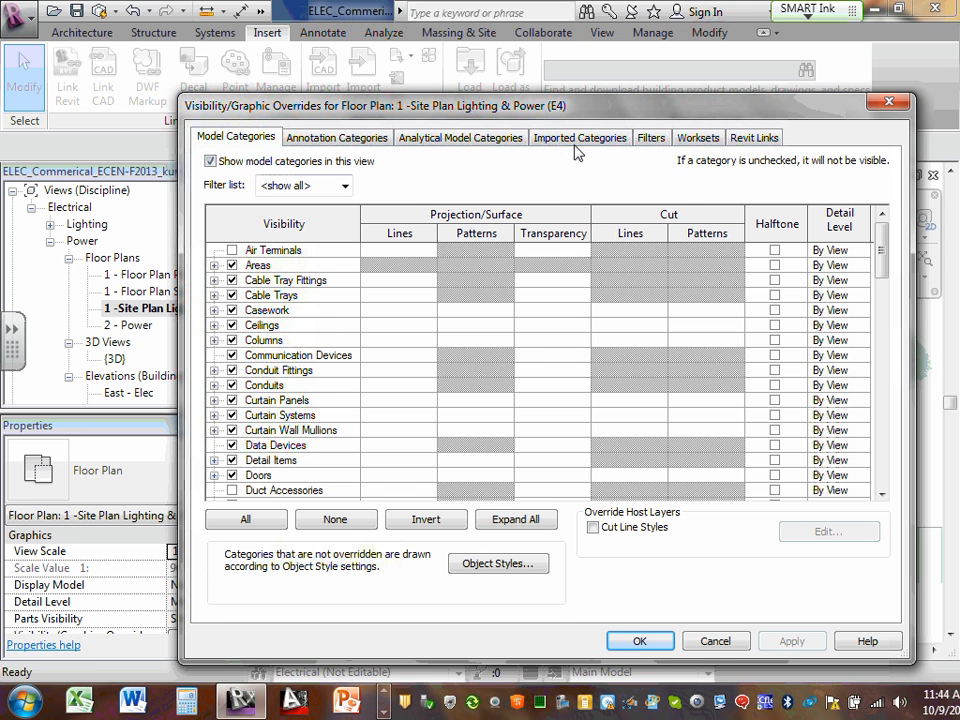
left_click(577, 140)
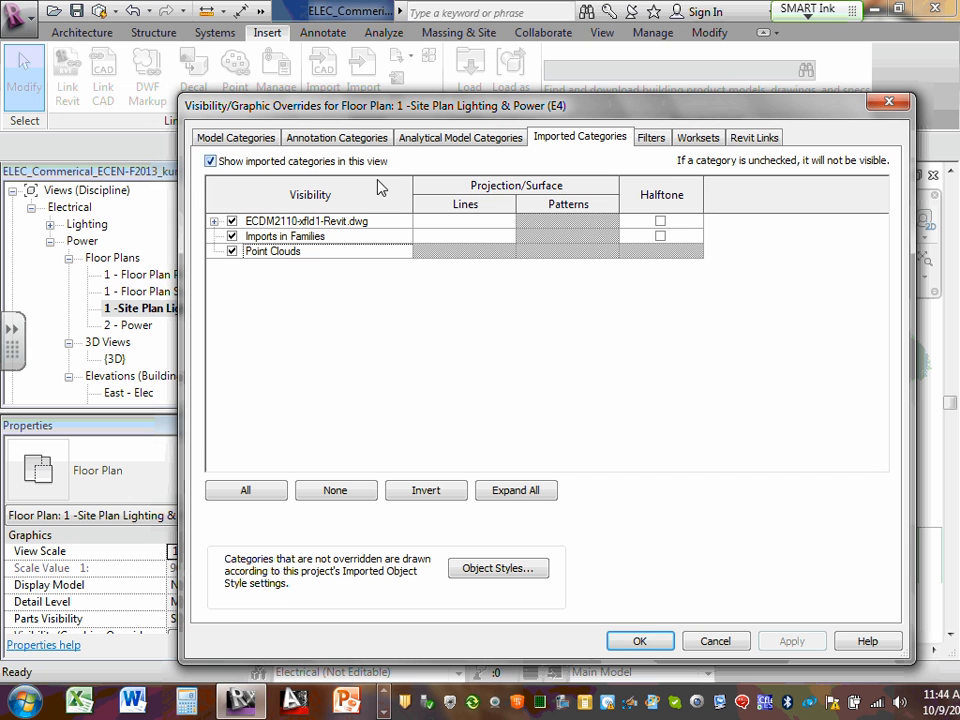
left_click(232, 221)
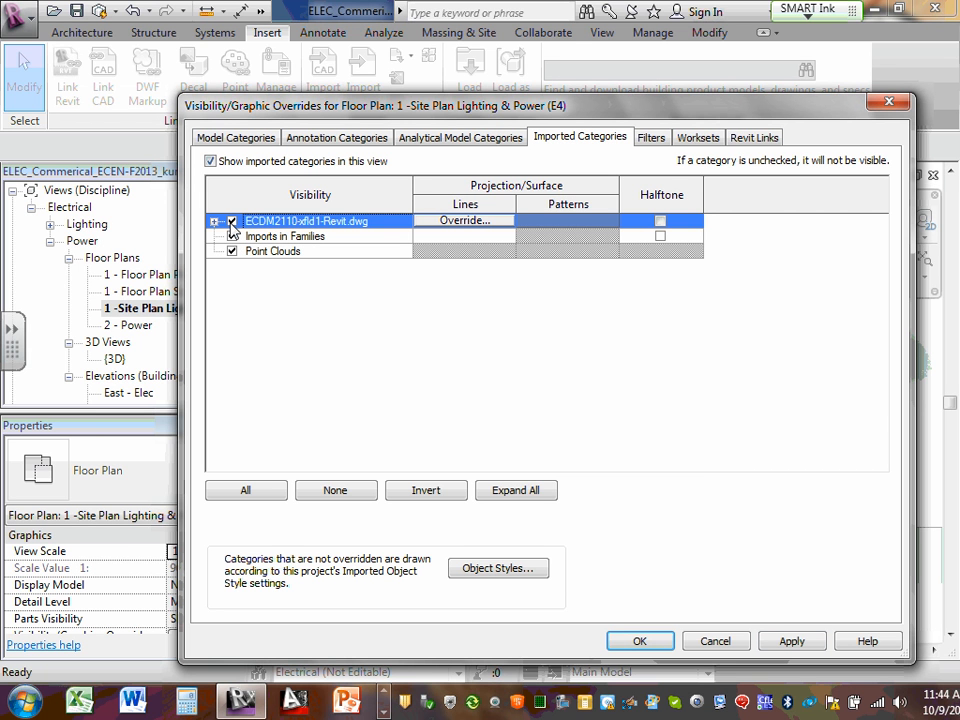
left_click(213, 222)
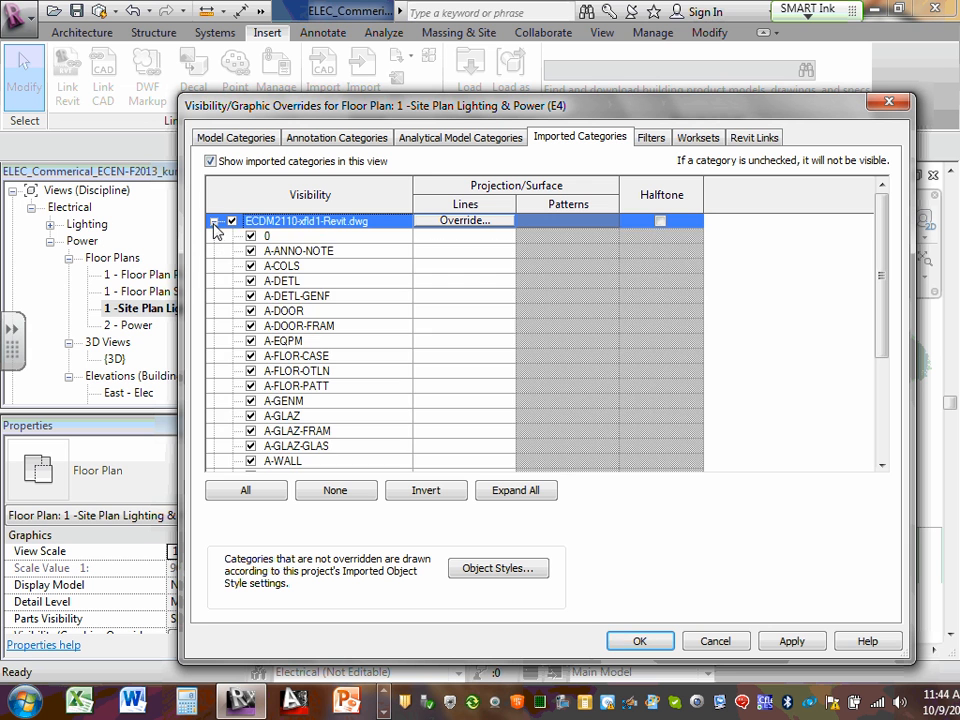
left_click(233, 222)
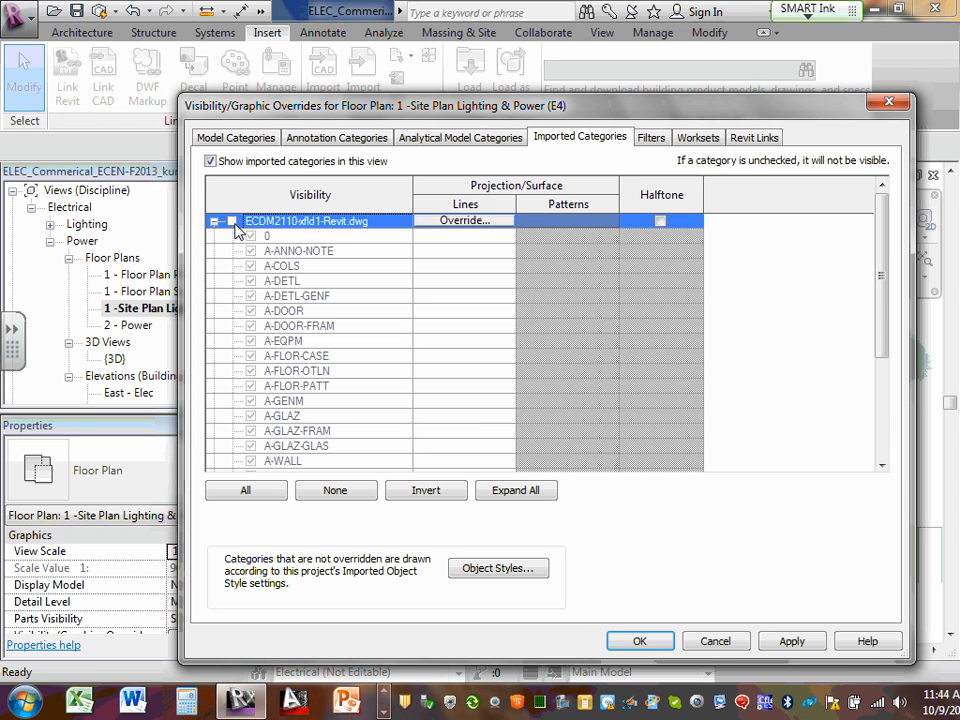
left_click(233, 222)
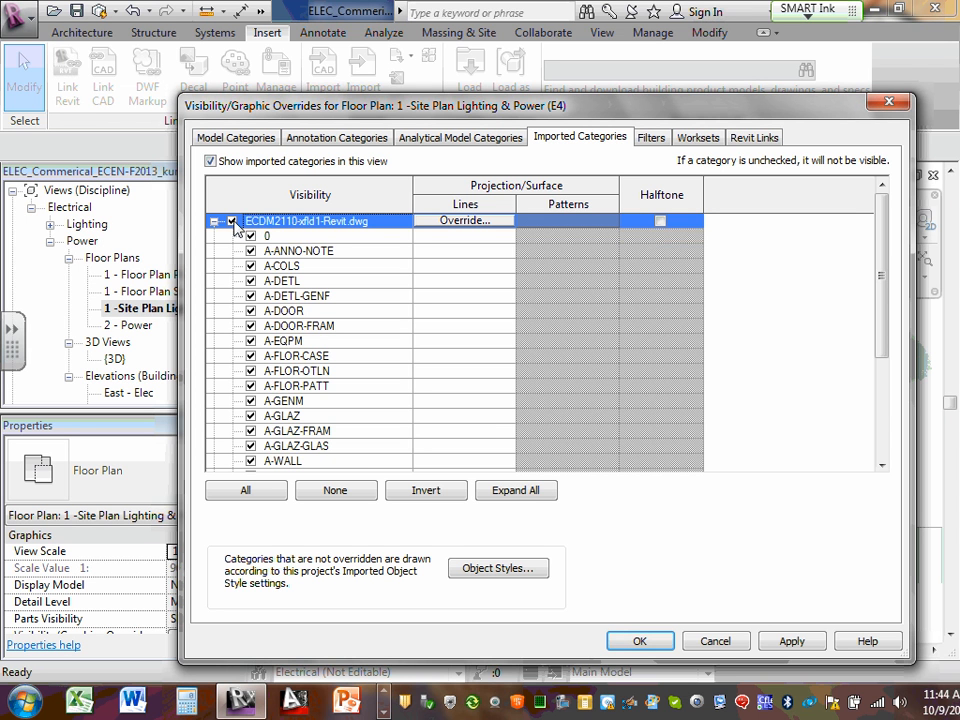
left_click(233, 222)
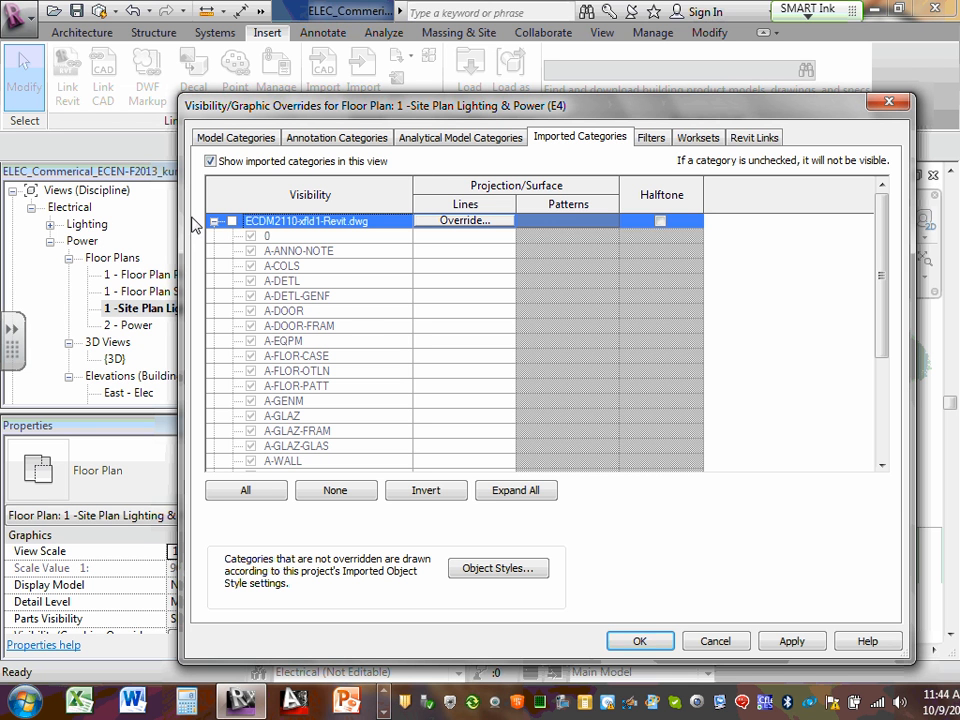
left_click(796, 645)
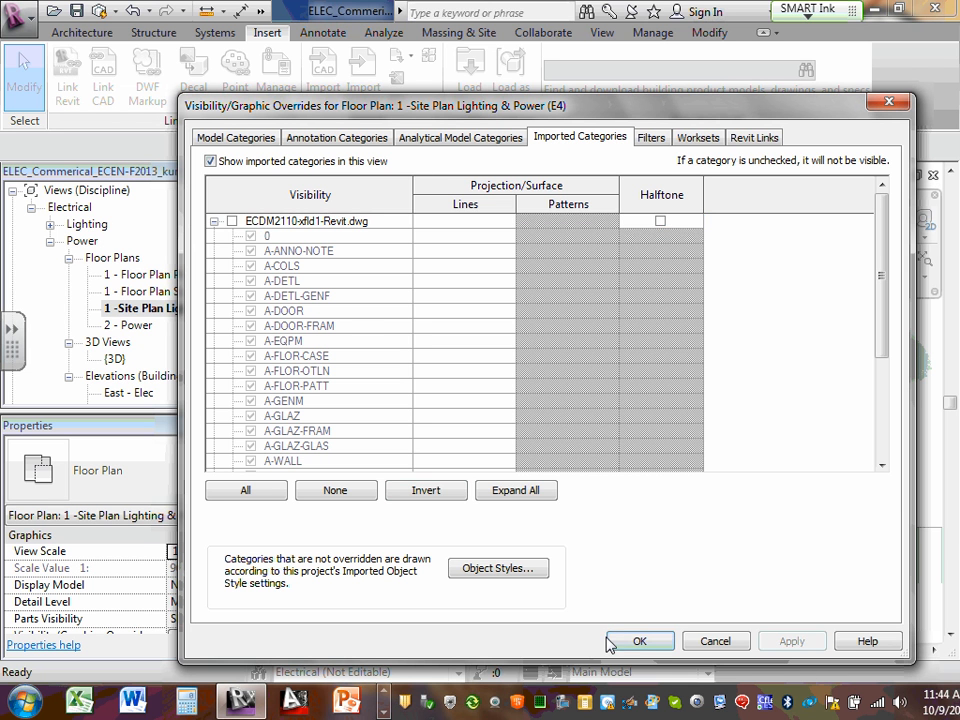
left_click(640, 641)
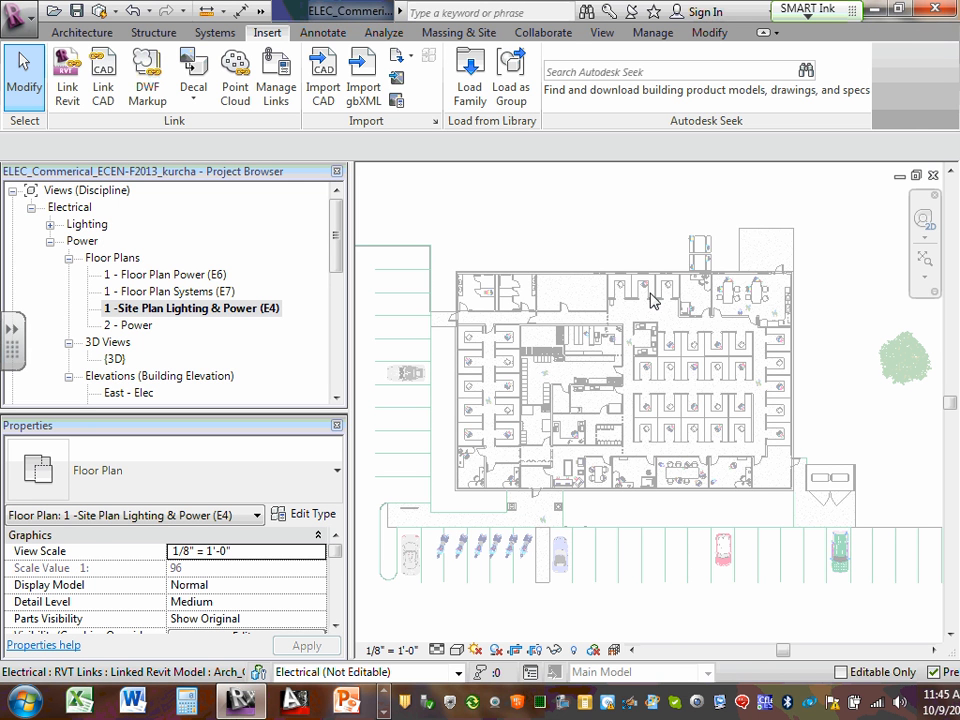
- Open the 1 - Floor Plan Power (E6) view and inspect its View Range, including the bottom level options, without changing anything
double_click(199, 276)
scroll(336, 266, "down", 4)
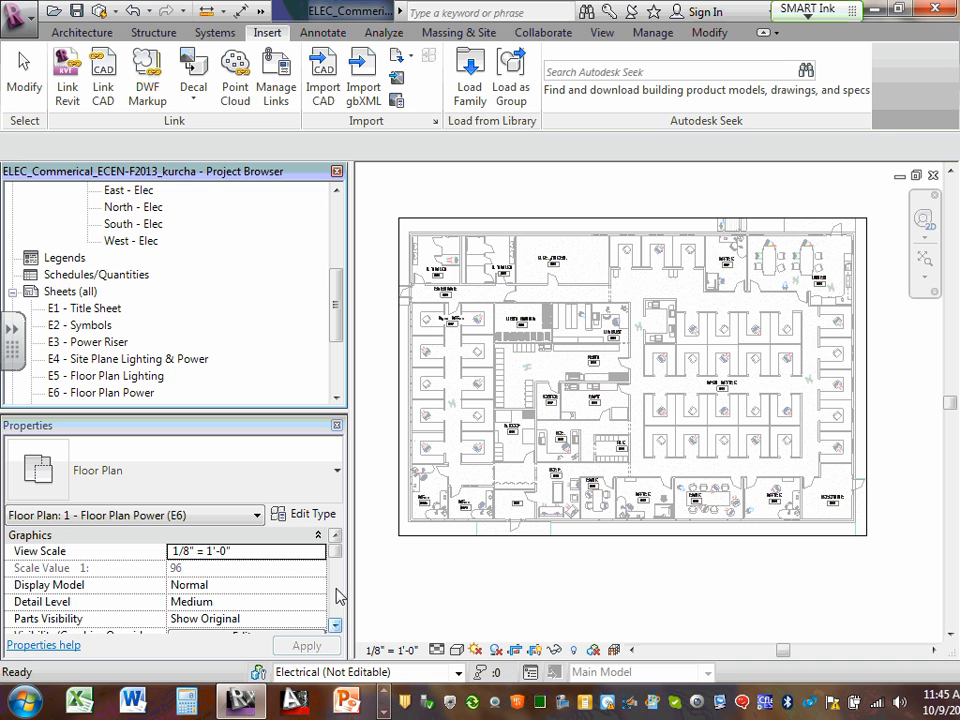
left_click_drag(337, 558, 337, 606)
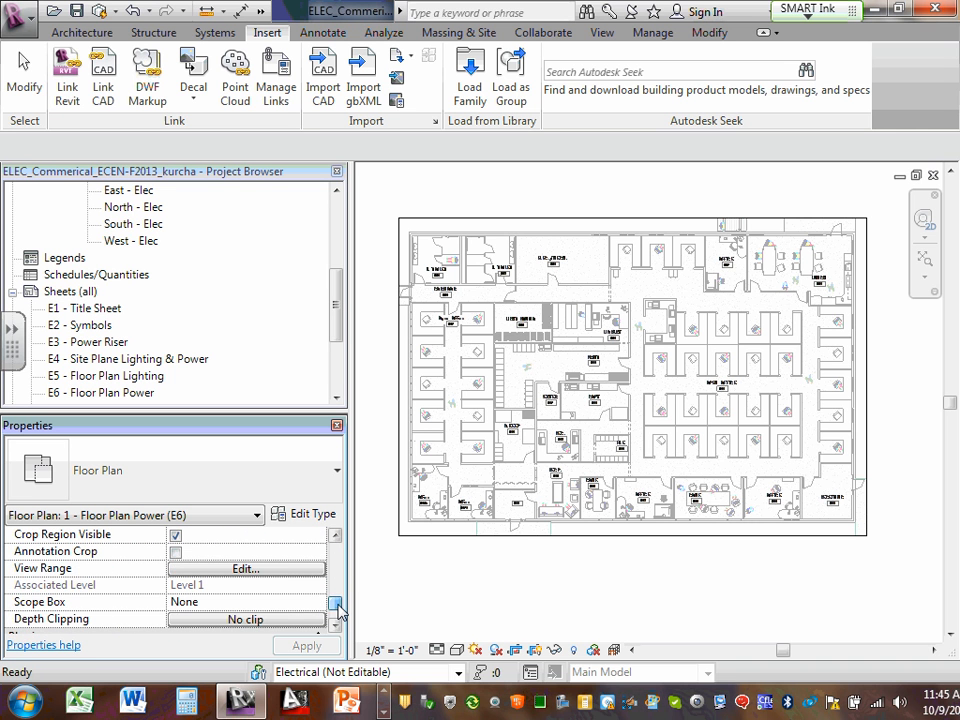
left_click(289, 569)
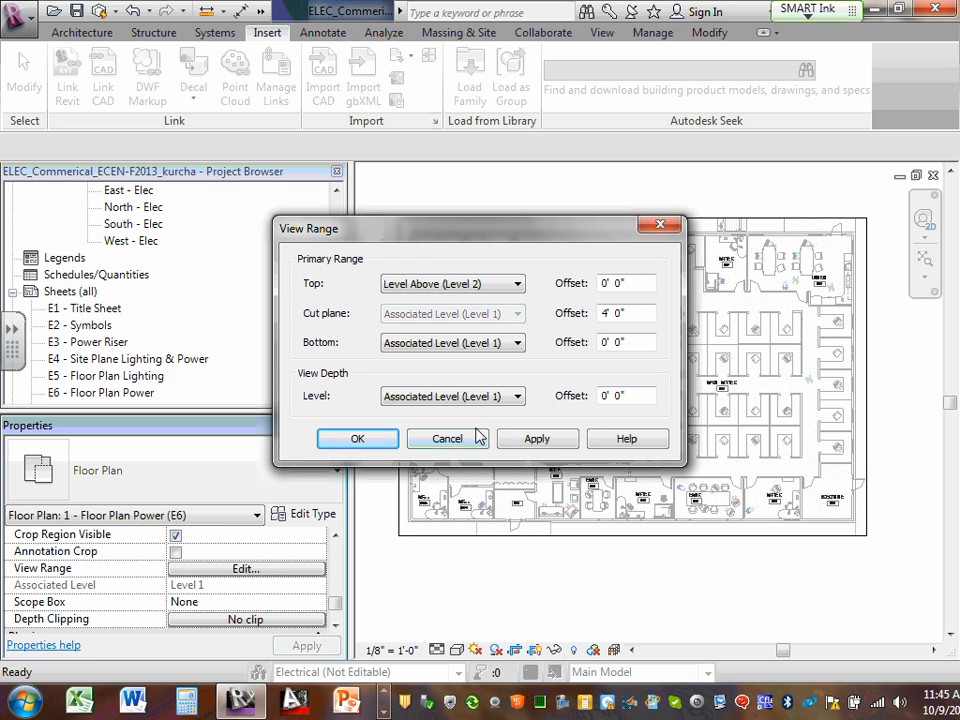
left_click(517, 343)
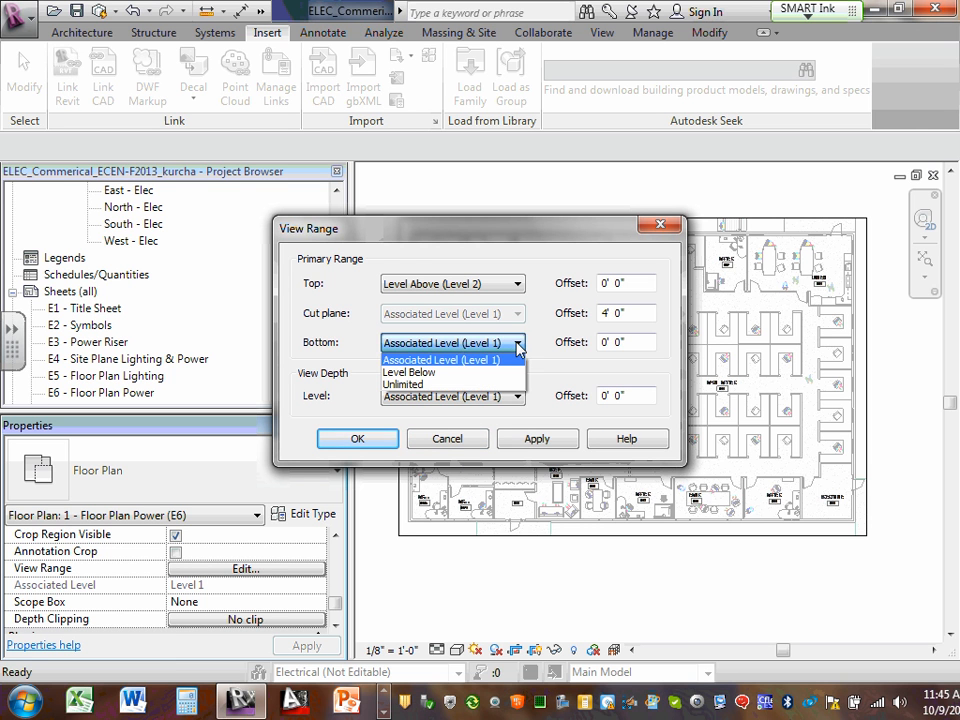
left_click(517, 343)
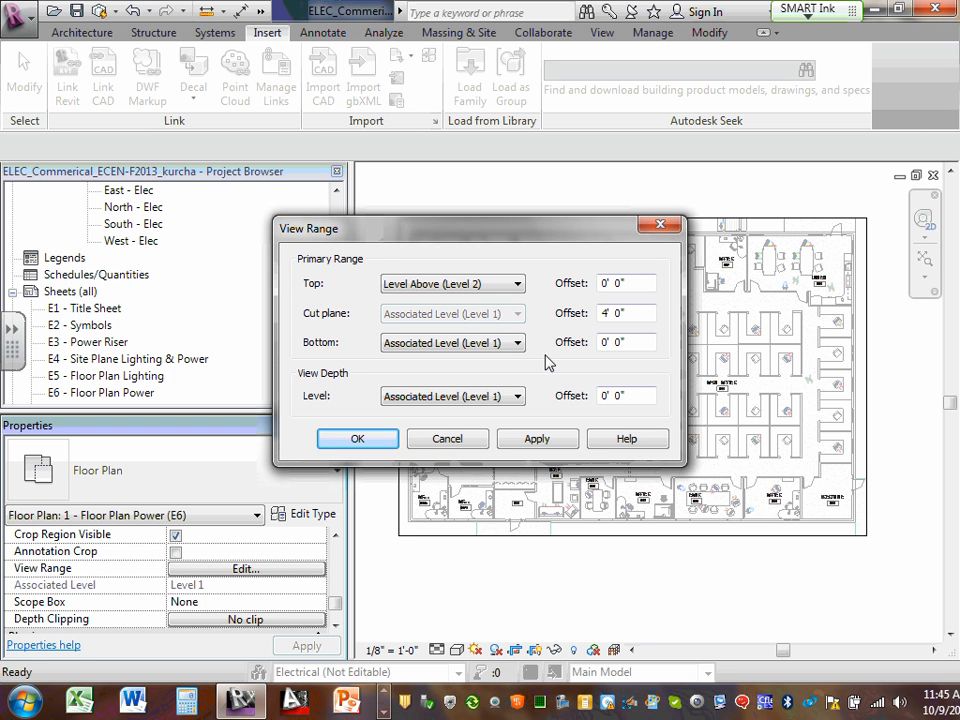
left_click(462, 439)
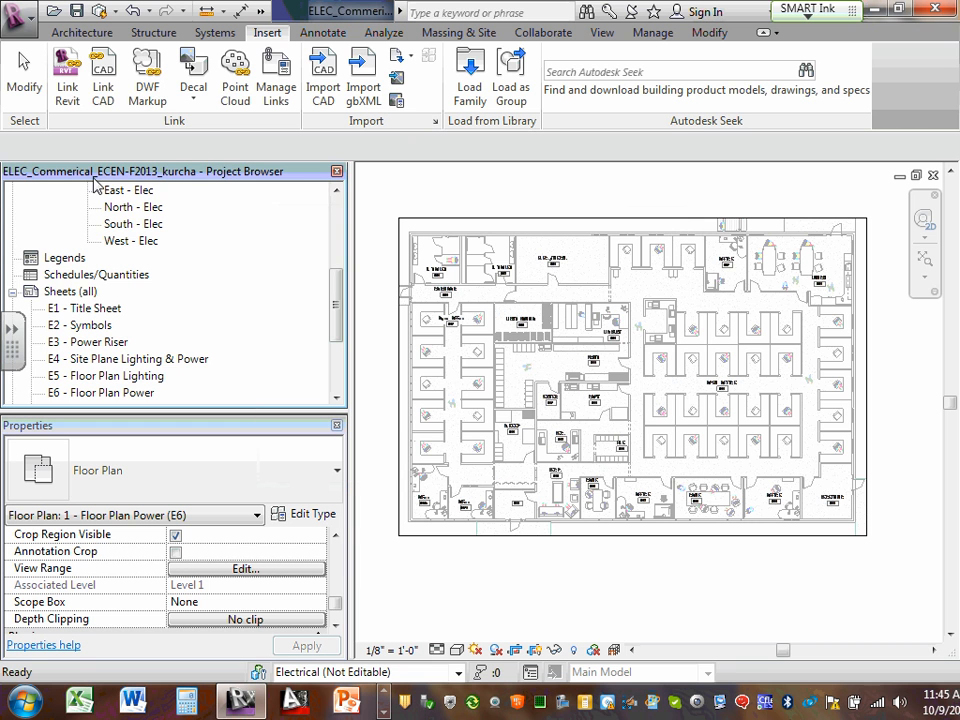
- Open the 2 - Power floor plan view and examine the building as shown from Level 2
left_click_drag(332, 302, 318, 222)
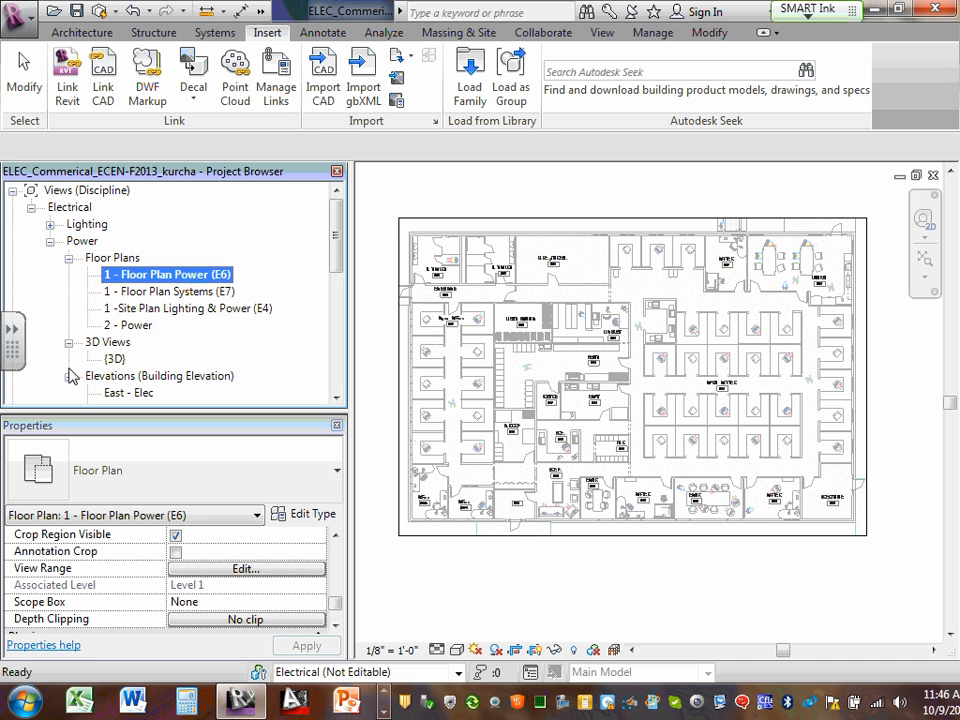
scroll(134, 292, "down", 1)
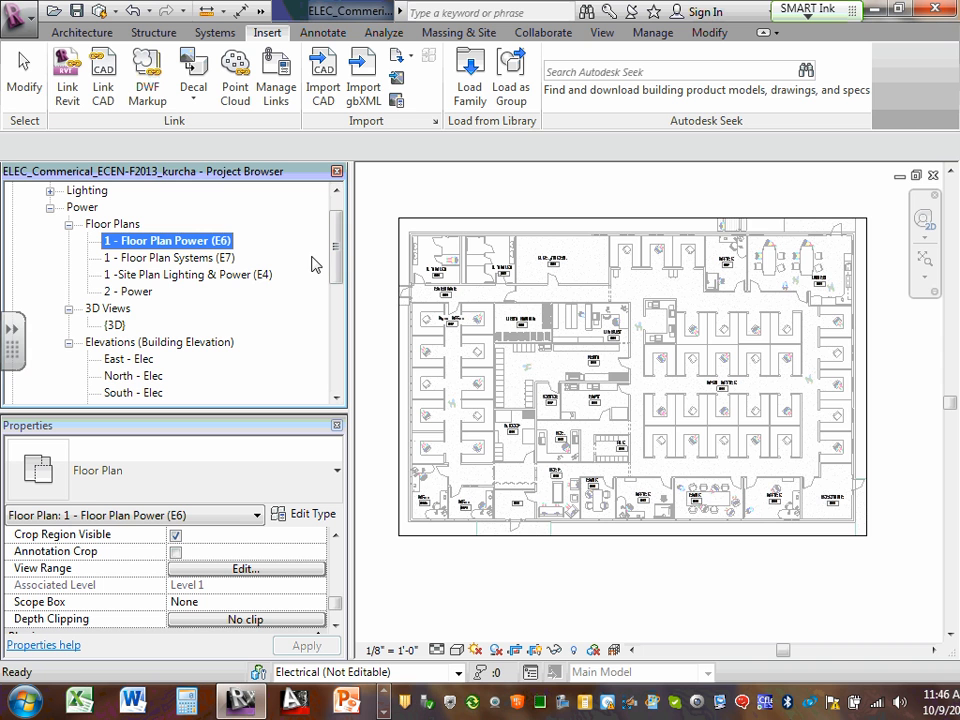
double_click(129, 292)
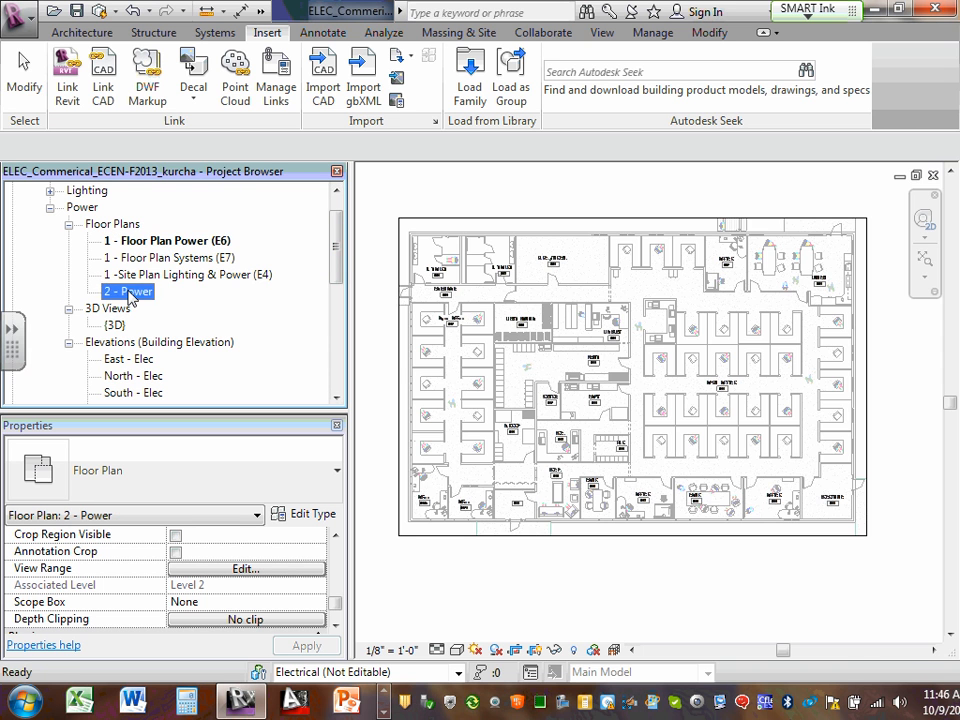
scroll(814, 268, "up", 2)
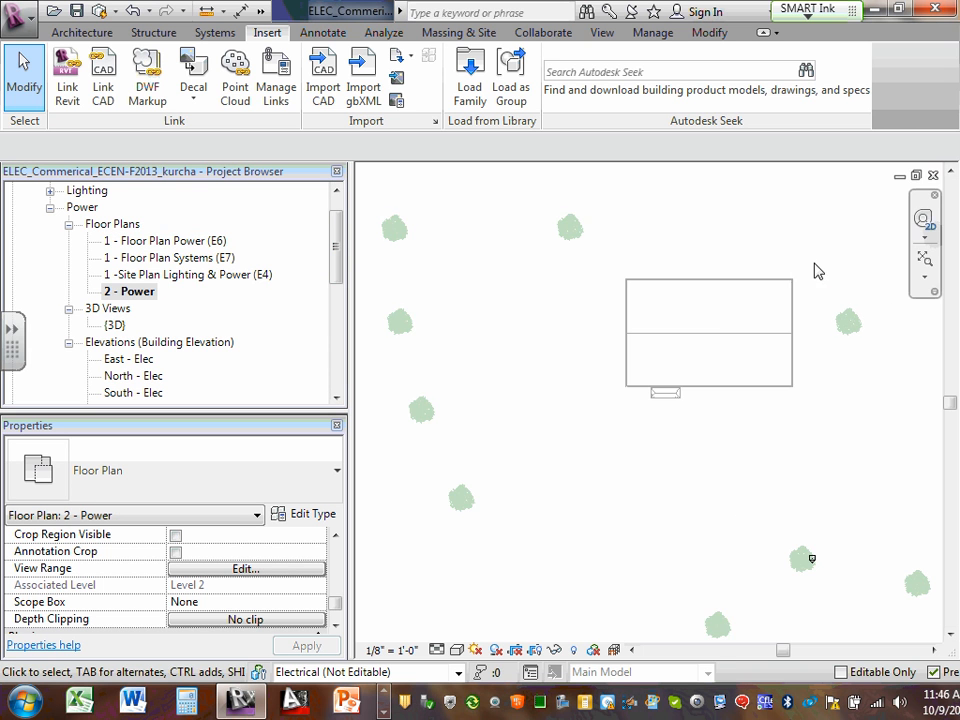
scroll(700, 312, "up", 2)
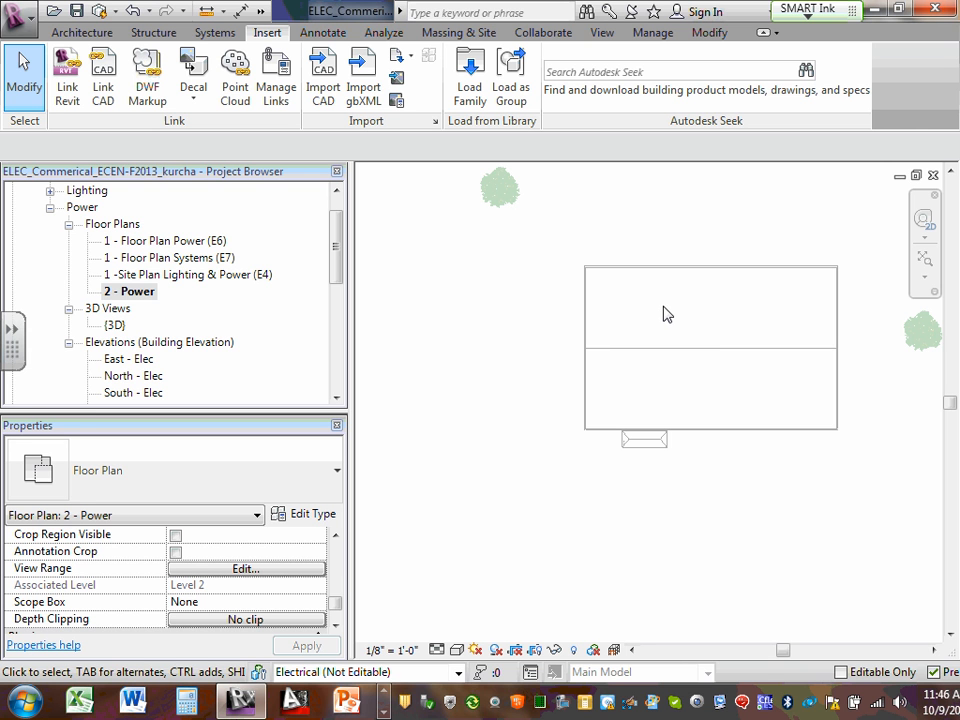
left_click(337, 232)
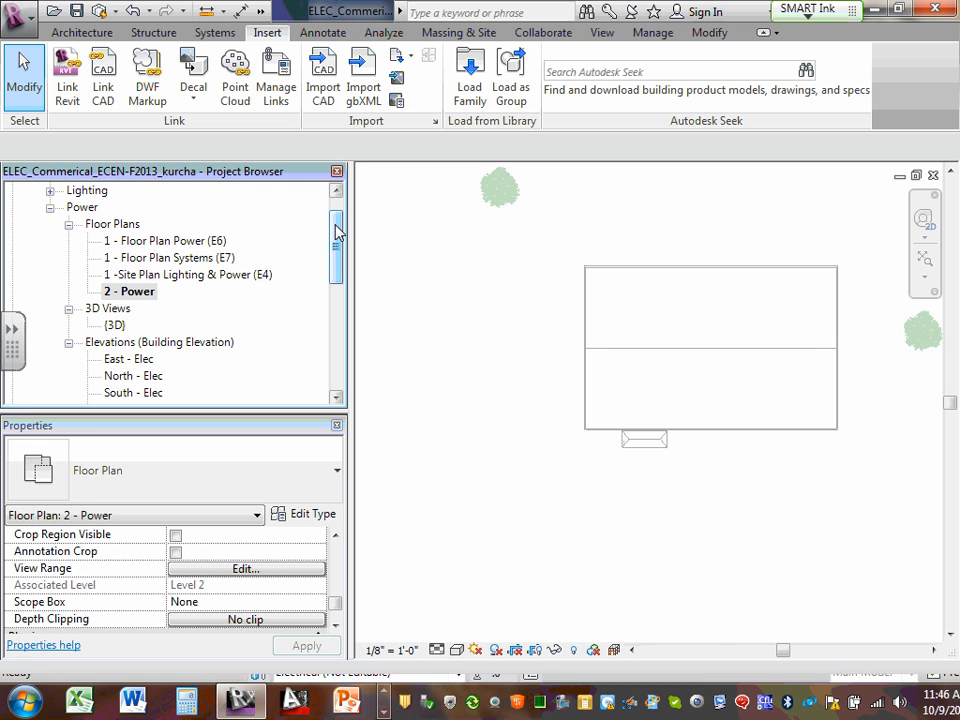
- Inspect the View Range of the 2 - Power plan, including its top and bottom level options, without changing anything
left_click_drag(337, 232, 341, 220)
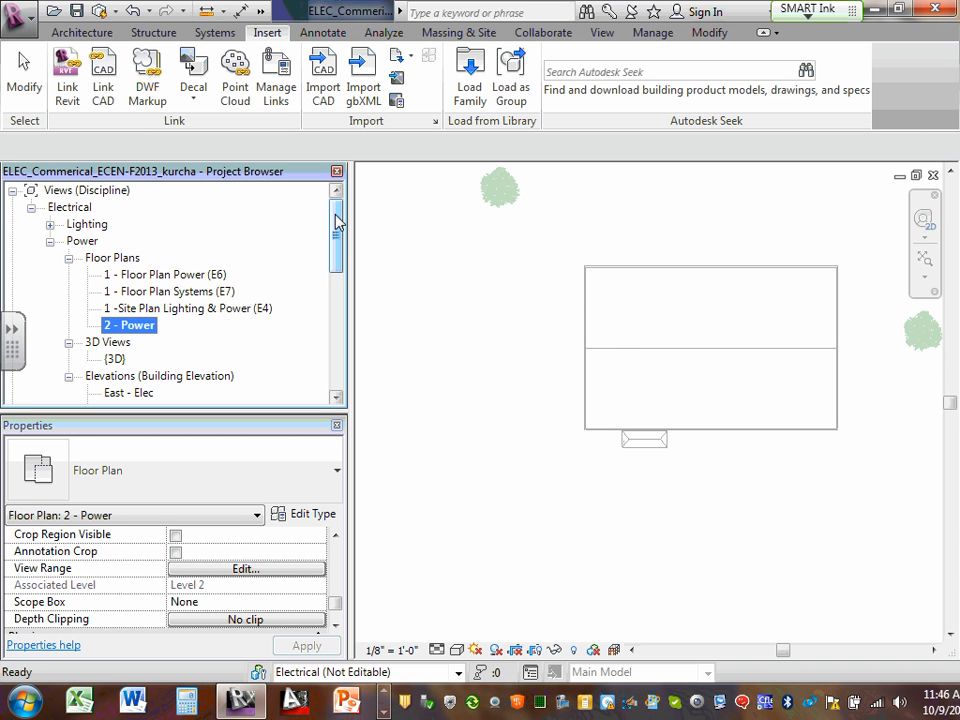
left_click(298, 570)
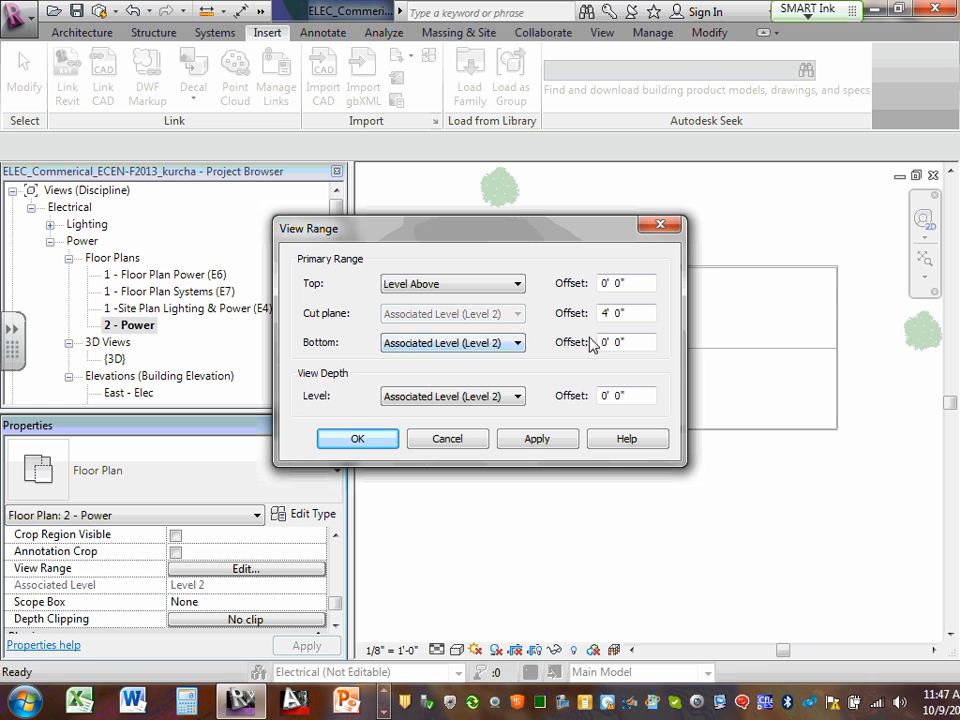
left_click(472, 441)
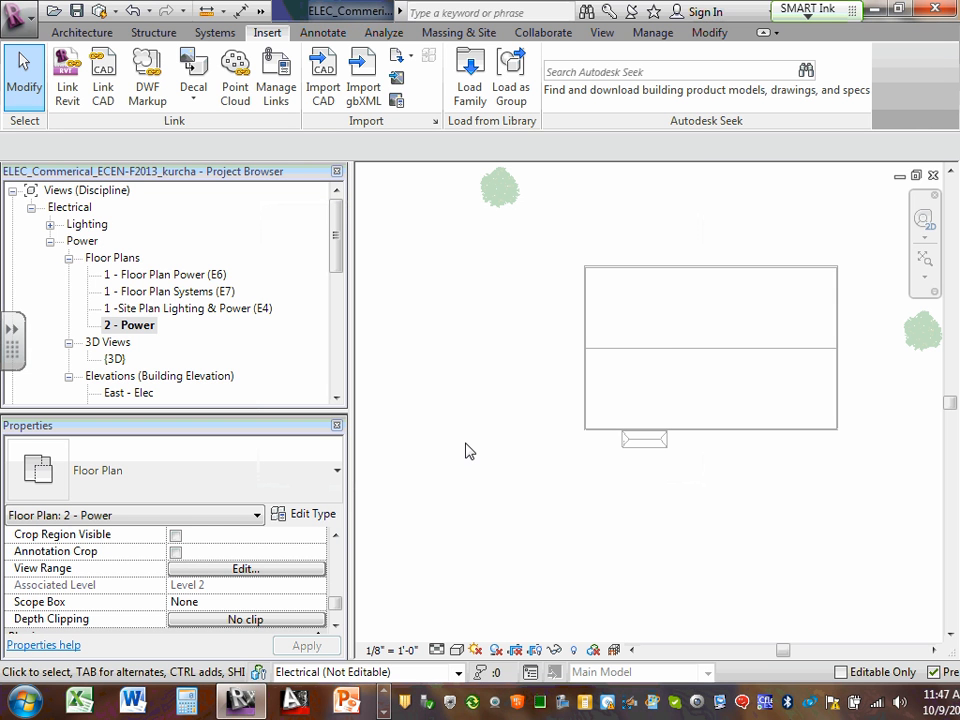
left_click(274, 571)
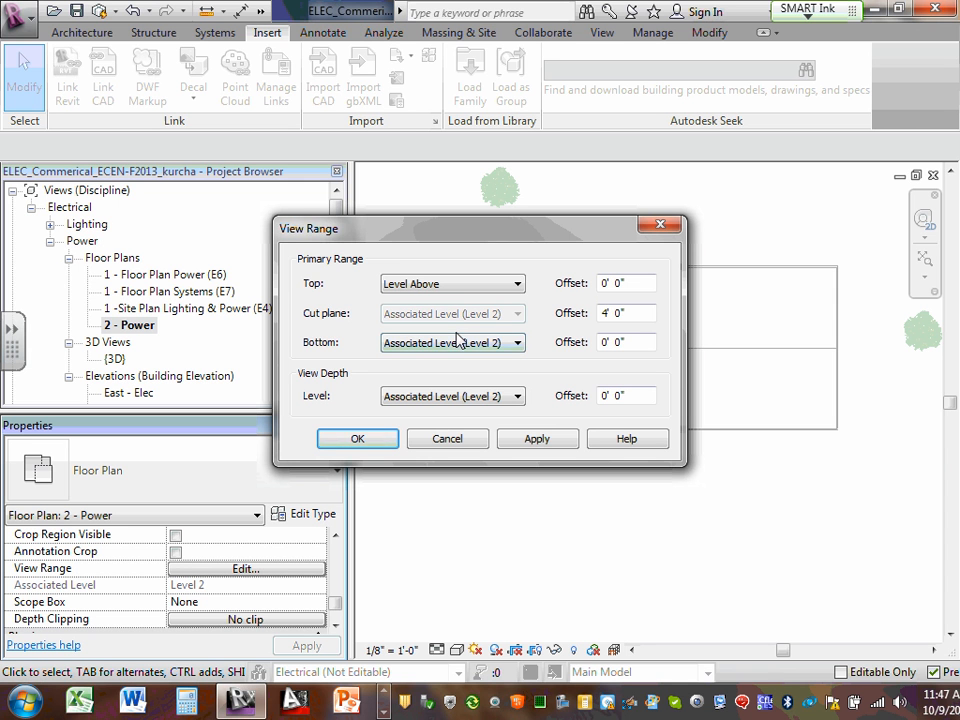
left_click(518, 286)
left_click(518, 286)
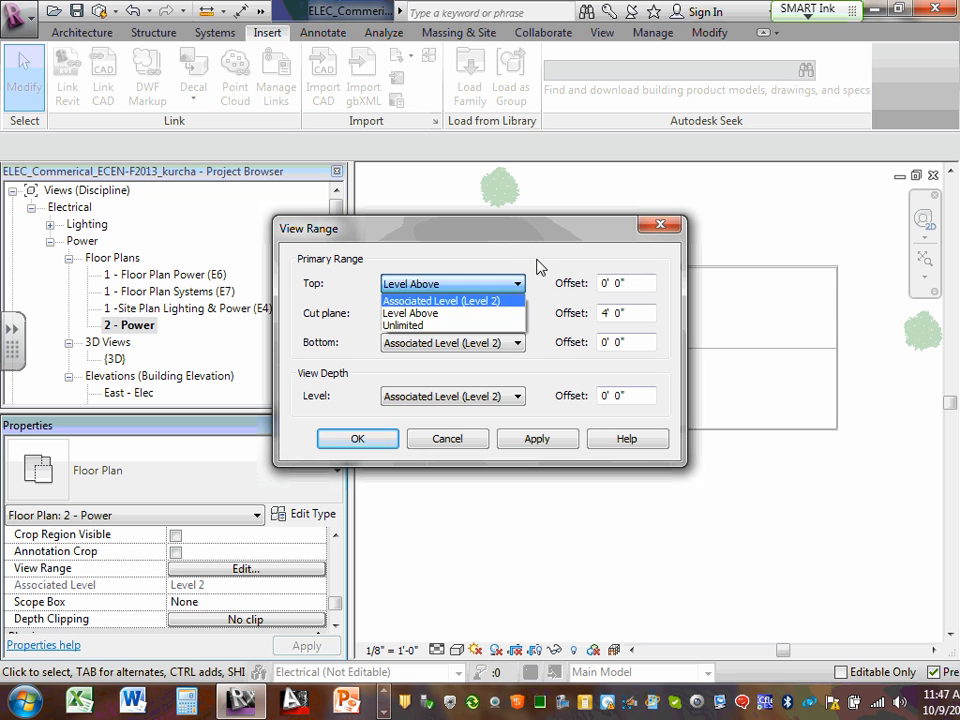
left_click(539, 257)
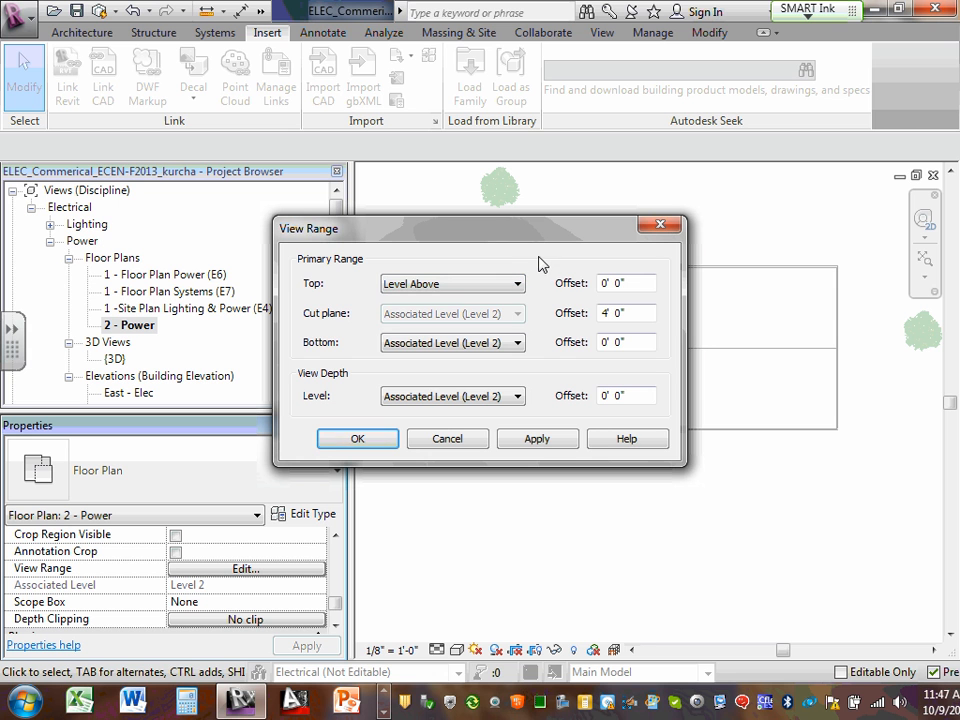
left_click(519, 343)
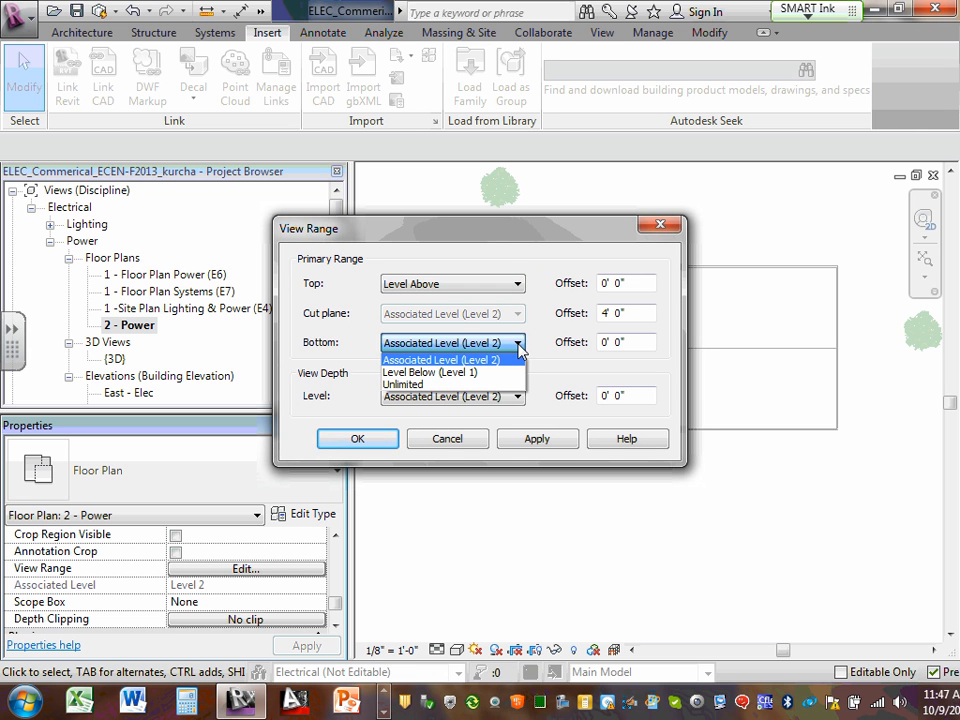
left_click(547, 245)
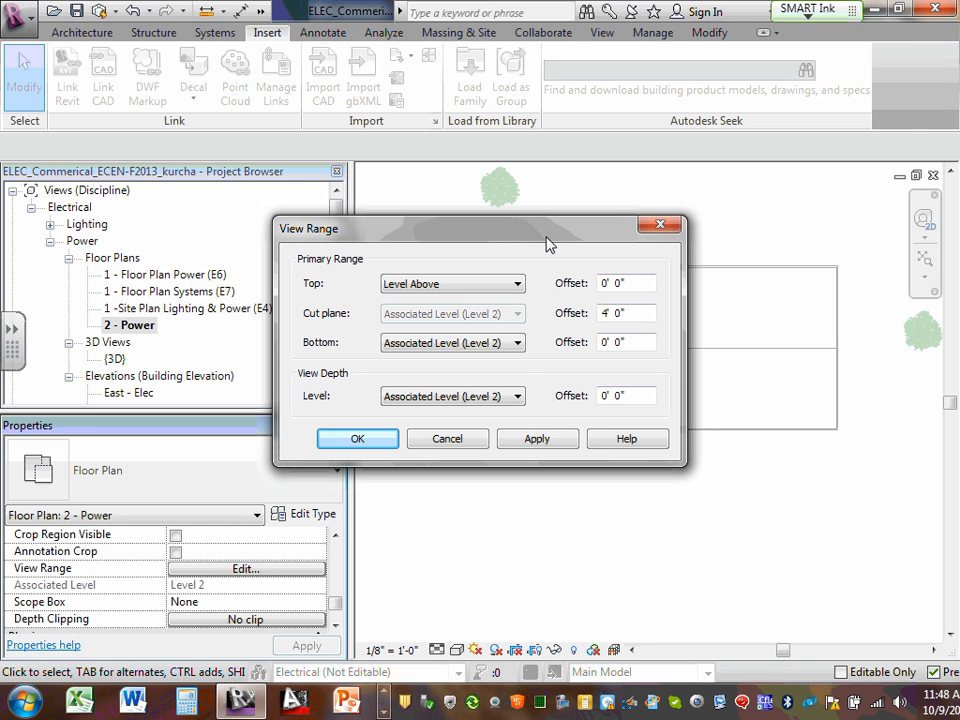
left_click(472, 442)
- Review the E6 and E7 floor plan views and the 1 -Site Plan Lighting & Power (E4) view in turn
double_click(163, 275)
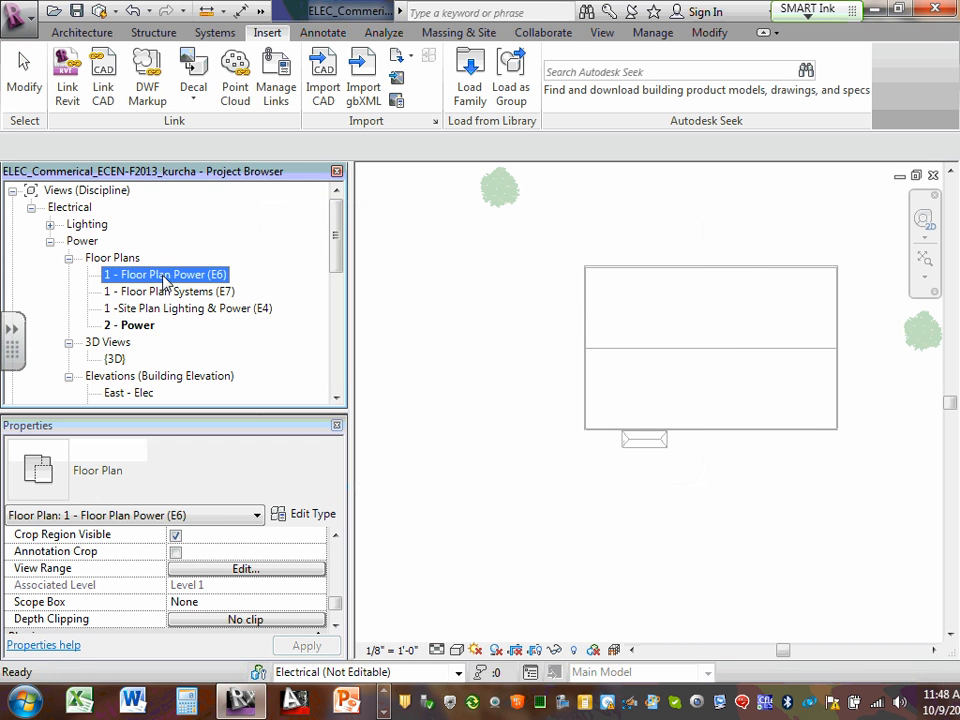
double_click(152, 293)
double_click(166, 312)
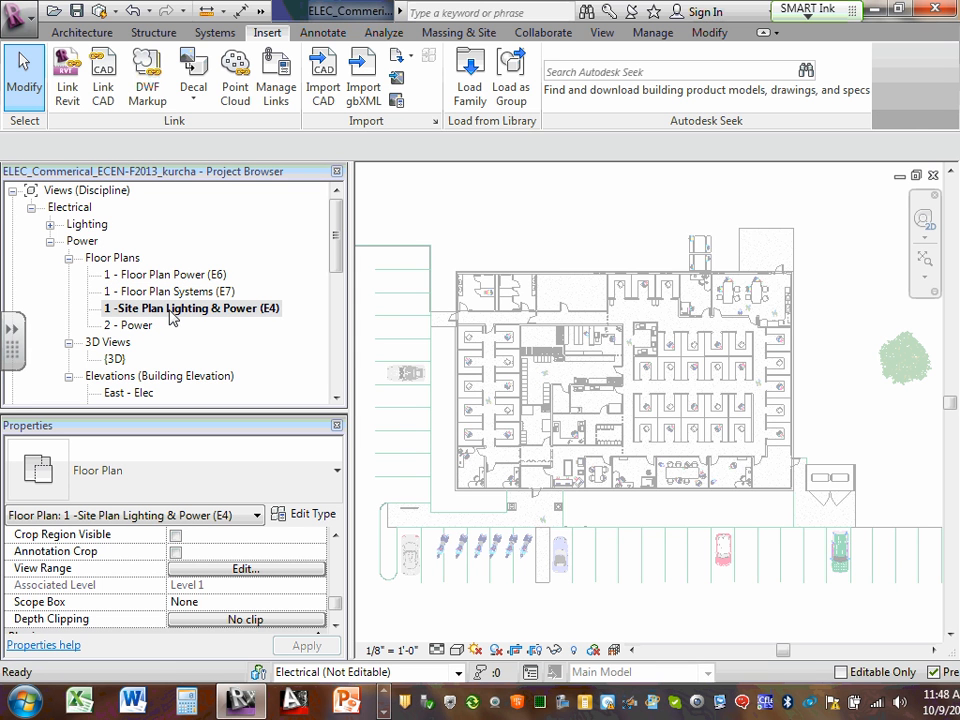
scroll(646, 312, "down", 2)
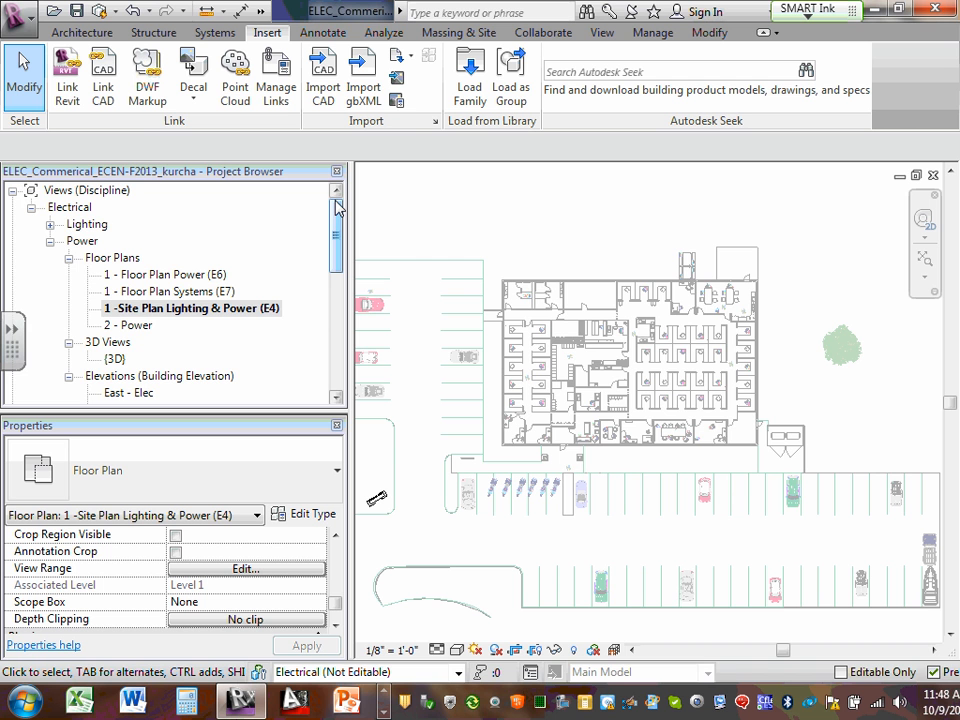
- Collapse the Power floor plans, expand the Lighting views and open the 1 - Lighting floor plan
mouse_move(336, 246)
left_mouse_down()
mouse_move(338, 295)
mouse_move(336, 245)
left_mouse_up()
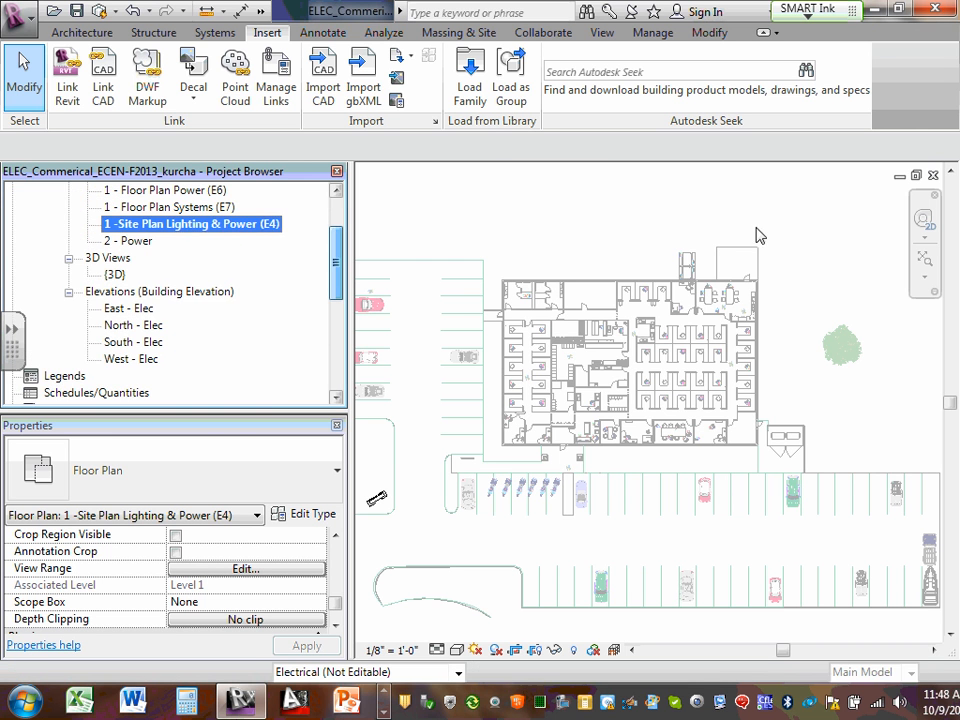
scroll(272, 261, "up", 1)
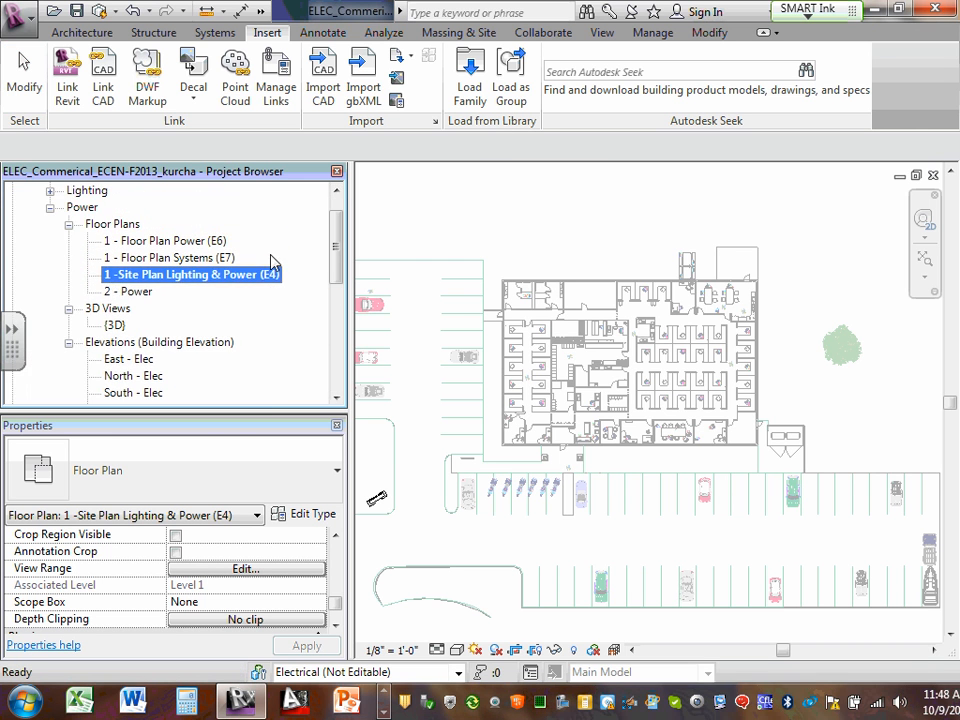
left_click(68, 225)
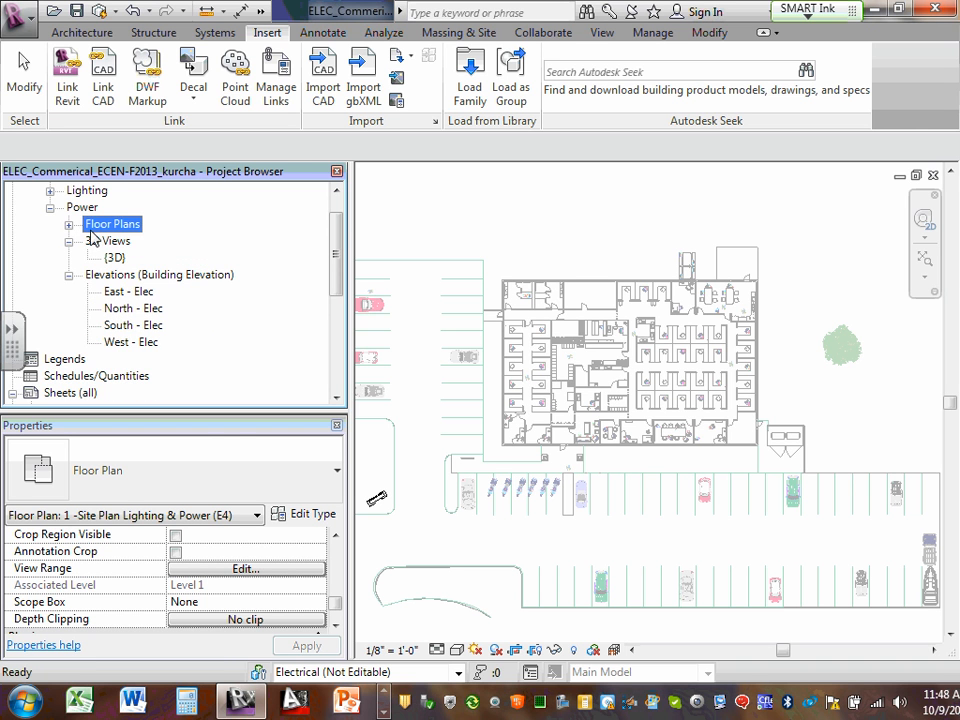
scroll(62, 225, "up", 1)
left_click(50, 208)
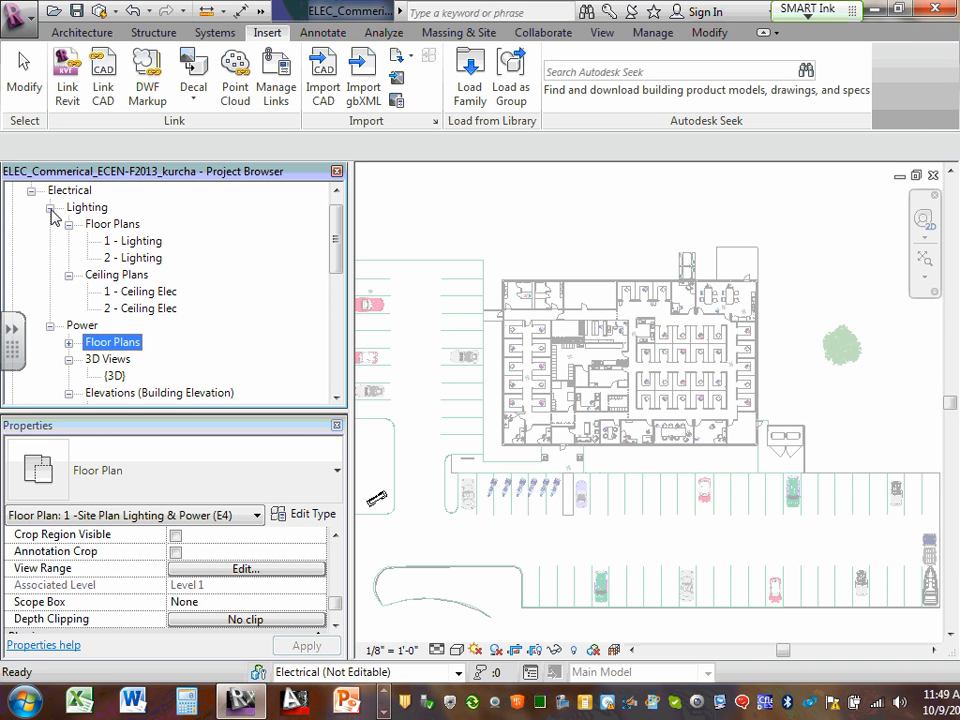
double_click(141, 241)
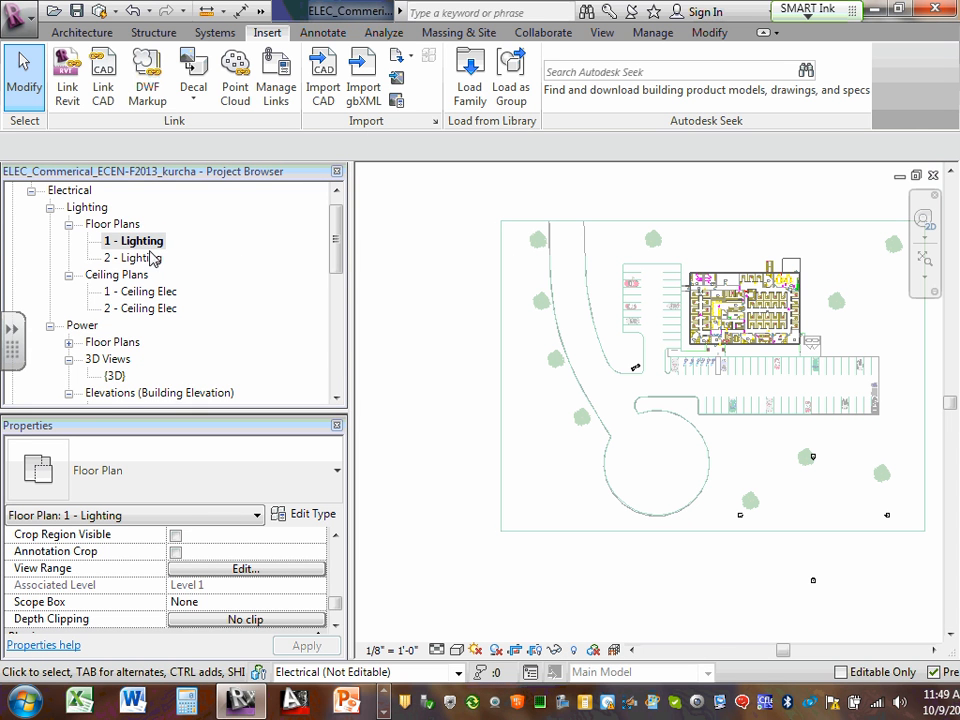
- Rename the 1 - Lighting floor plan view as 1 -Floor Plan Lighting
right_click(149, 244)
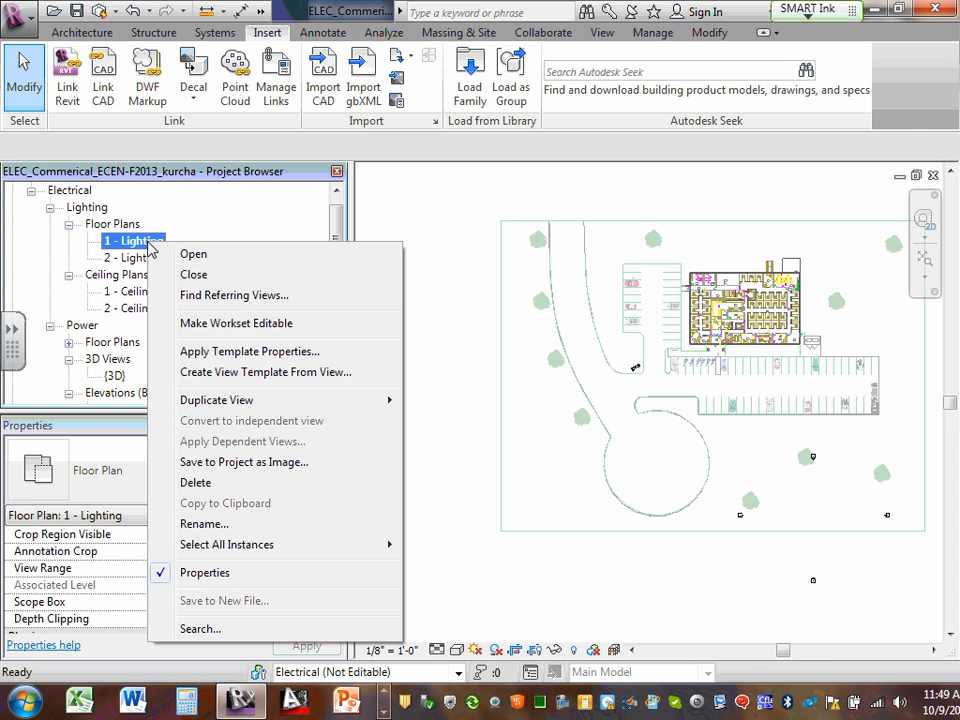
left_click(238, 527)
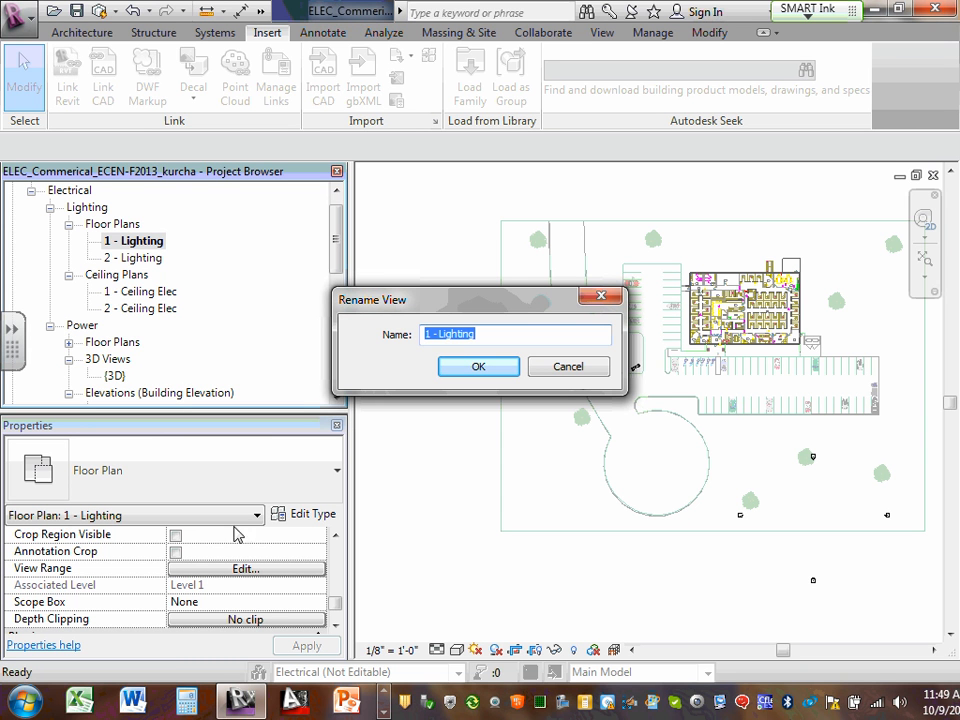
left_click(437, 330)
key("Delete")
type("F")
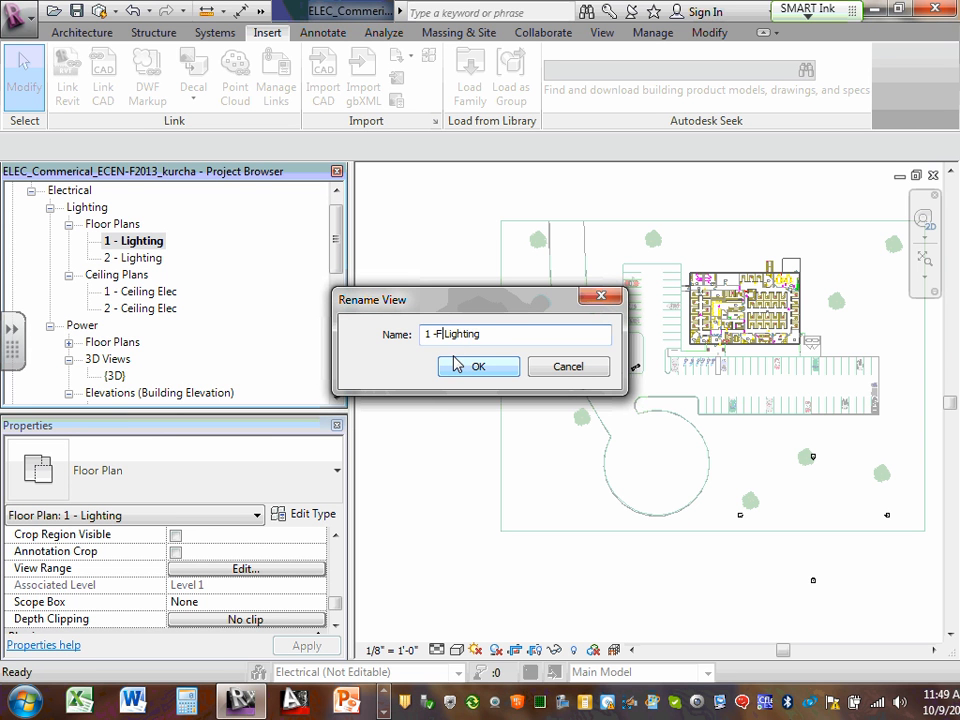
type("loor Plan")
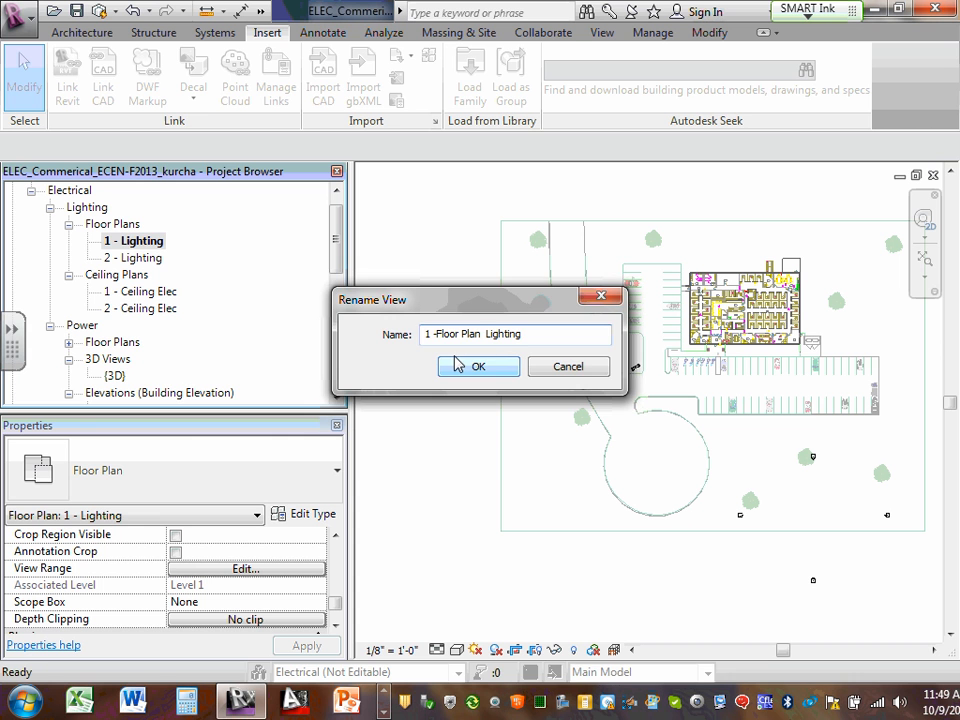
left_click(476, 367)
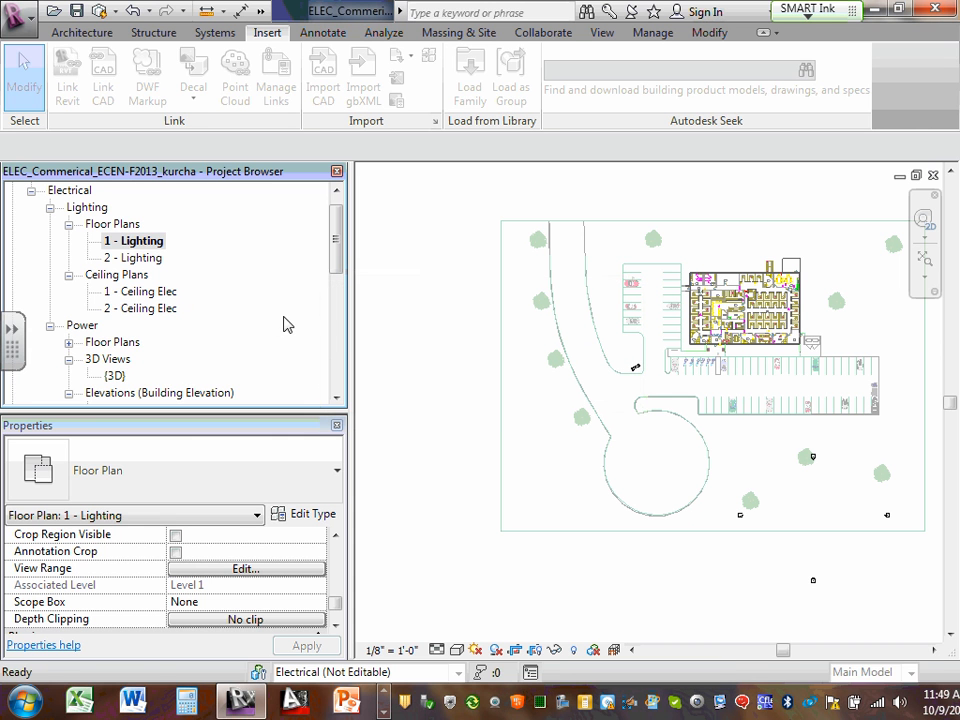
- Add the sheet reference (E5) to the end of the 1 -Floor Plan Lighting view name
right_click(196, 243)
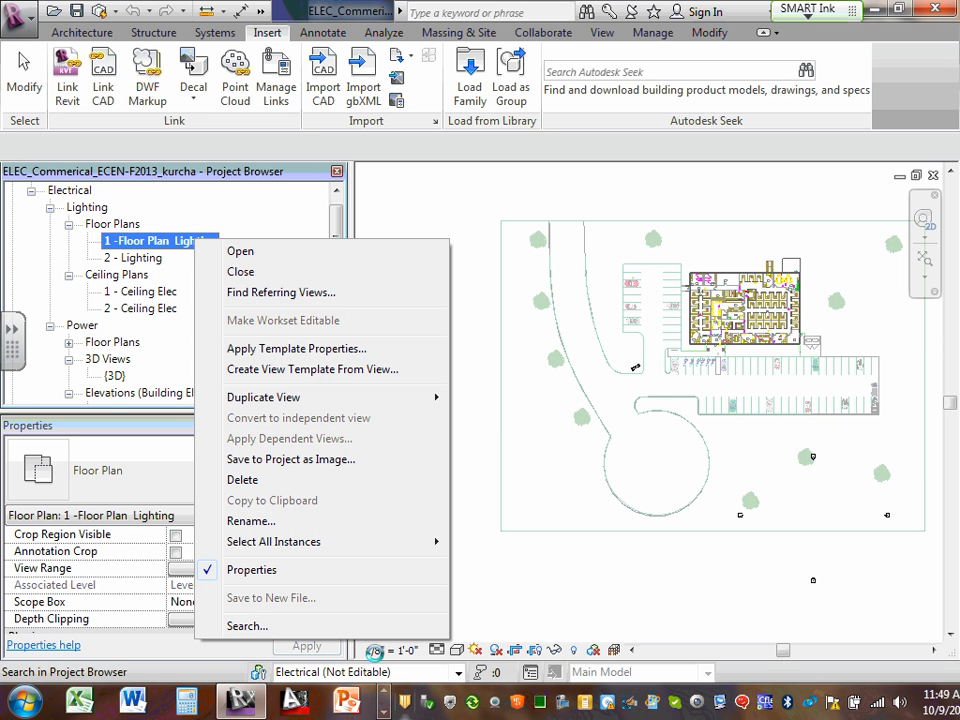
left_click(264, 520)
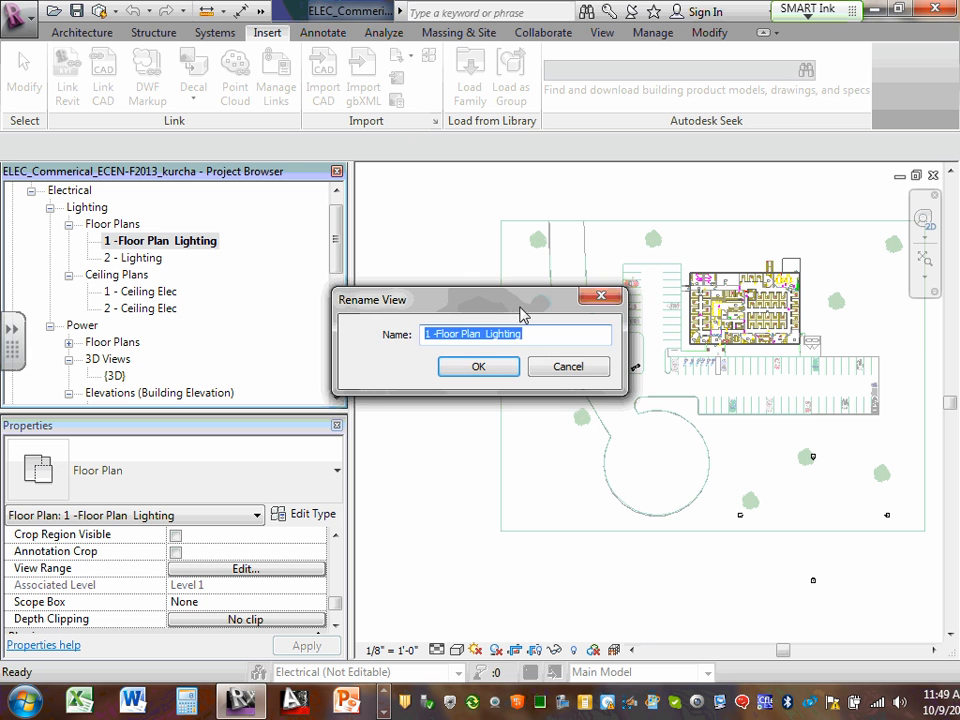
left_click(533, 338)
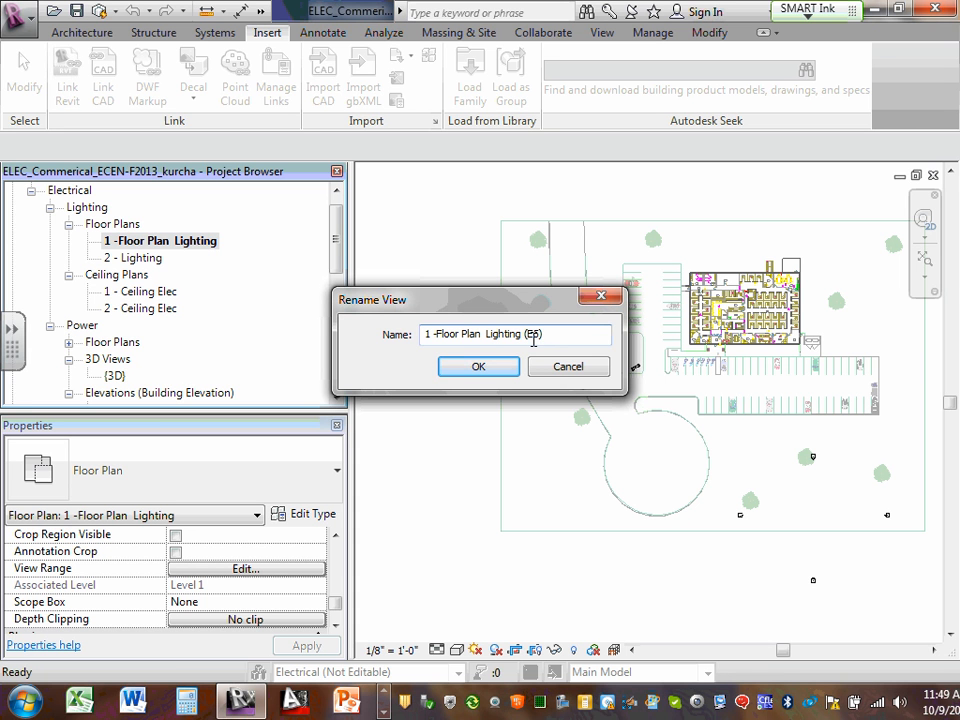
left_click(474, 366)
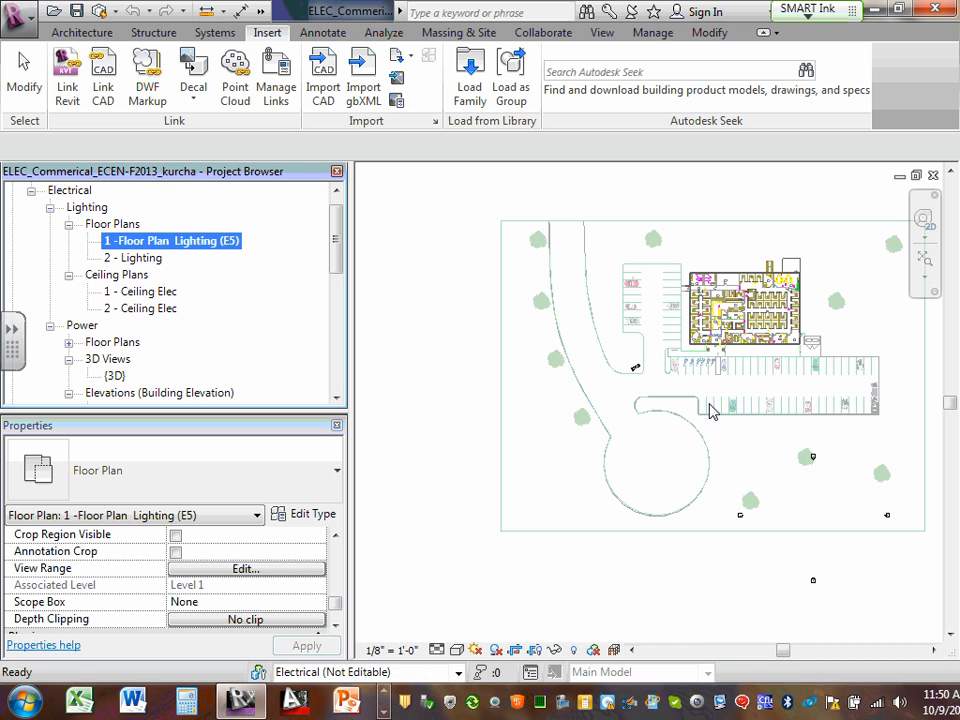
- Show the crop region of the Floor Plan Lighting (E5) view and pull its four sides in close around the building
left_click(558, 574)
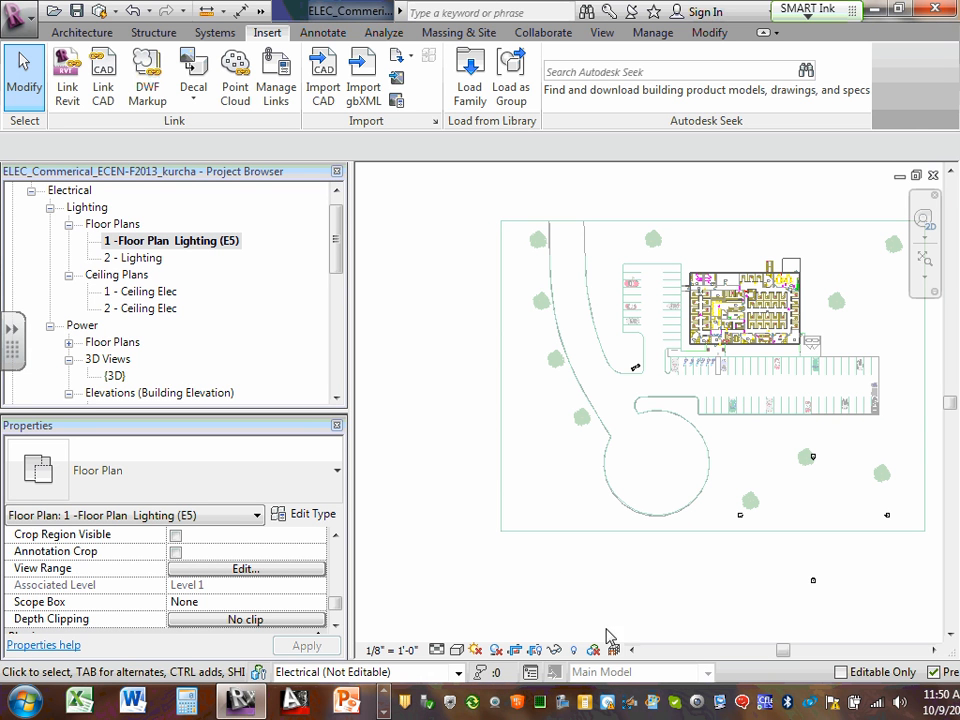
left_click(540, 652)
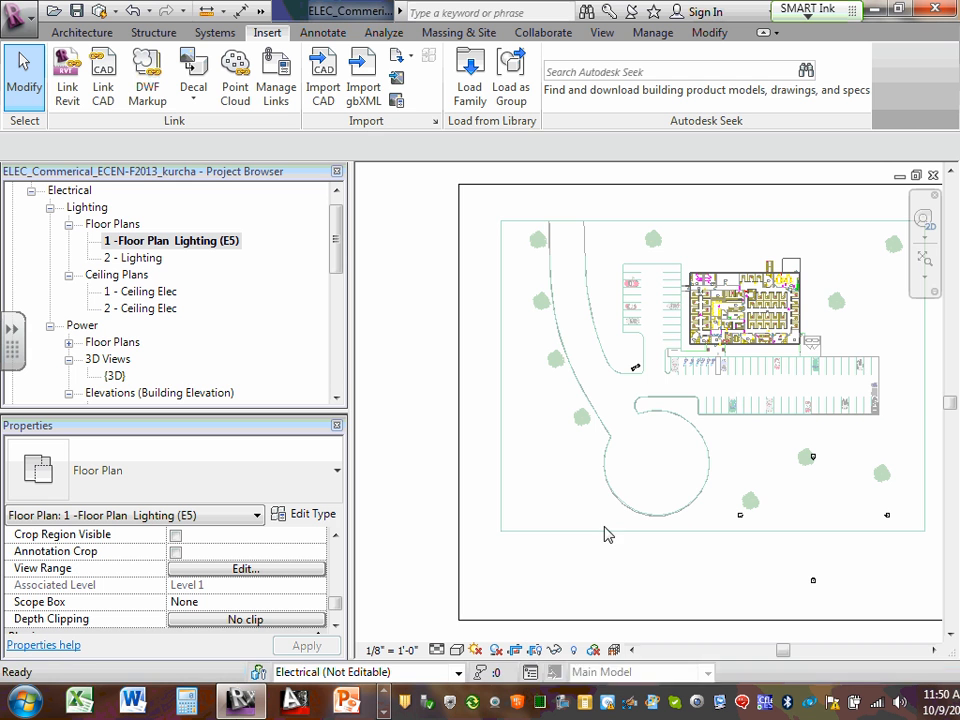
scroll(741, 570, "down", 3)
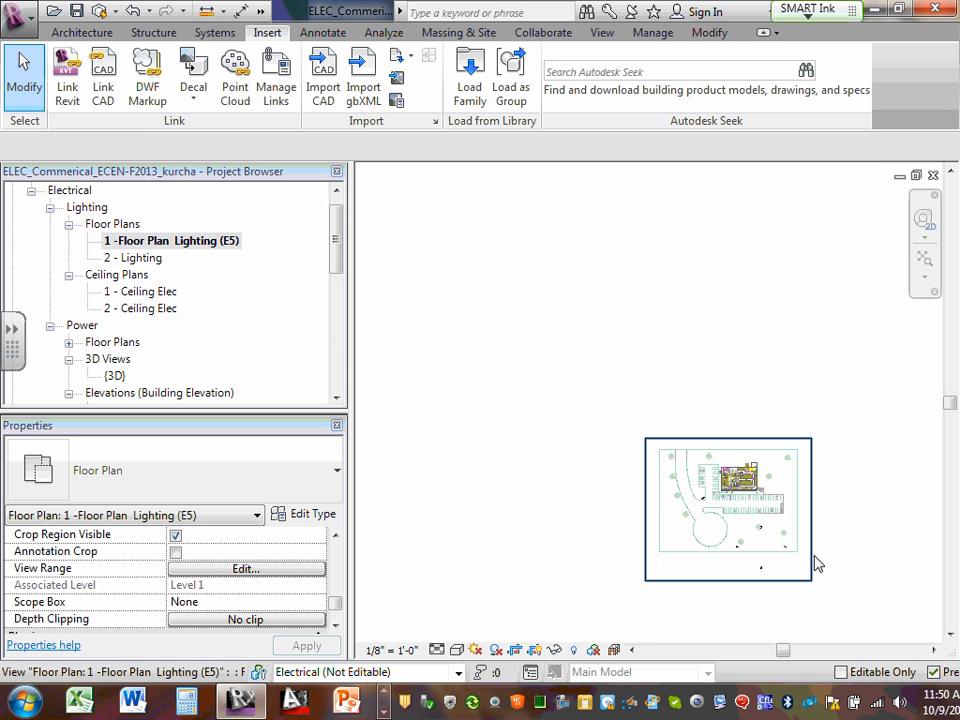
scroll(810, 570, "up", 2)
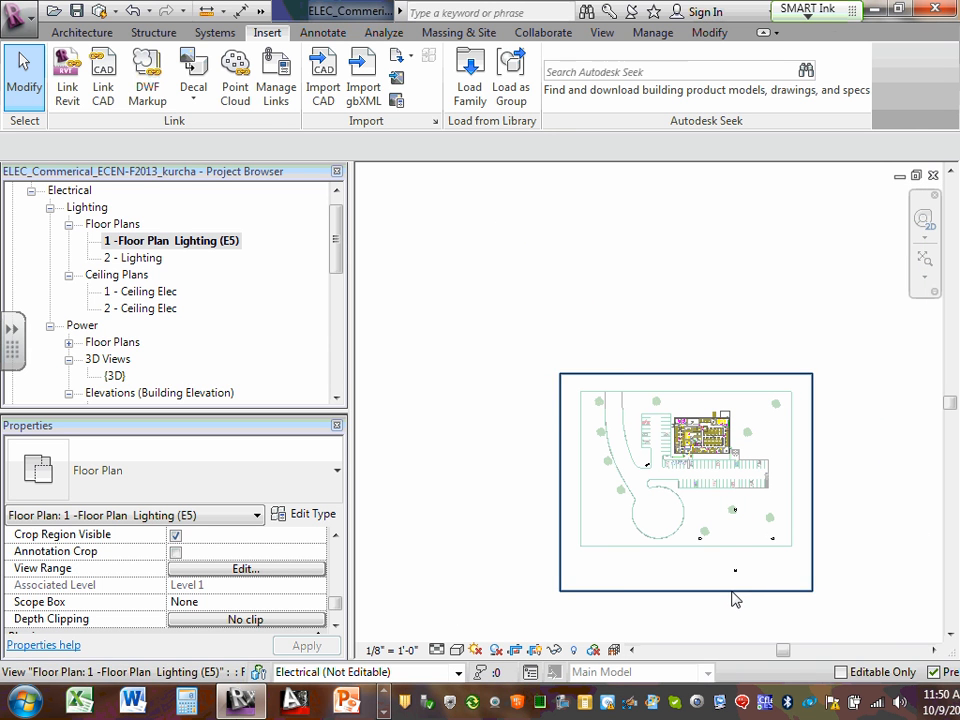
left_click(687, 591)
left_click_drag(688, 592, 694, 461)
left_click_drag(812, 416, 730, 385)
left_click_drag(647, 373, 647, 406)
left_click_drag(561, 435, 670, 435)
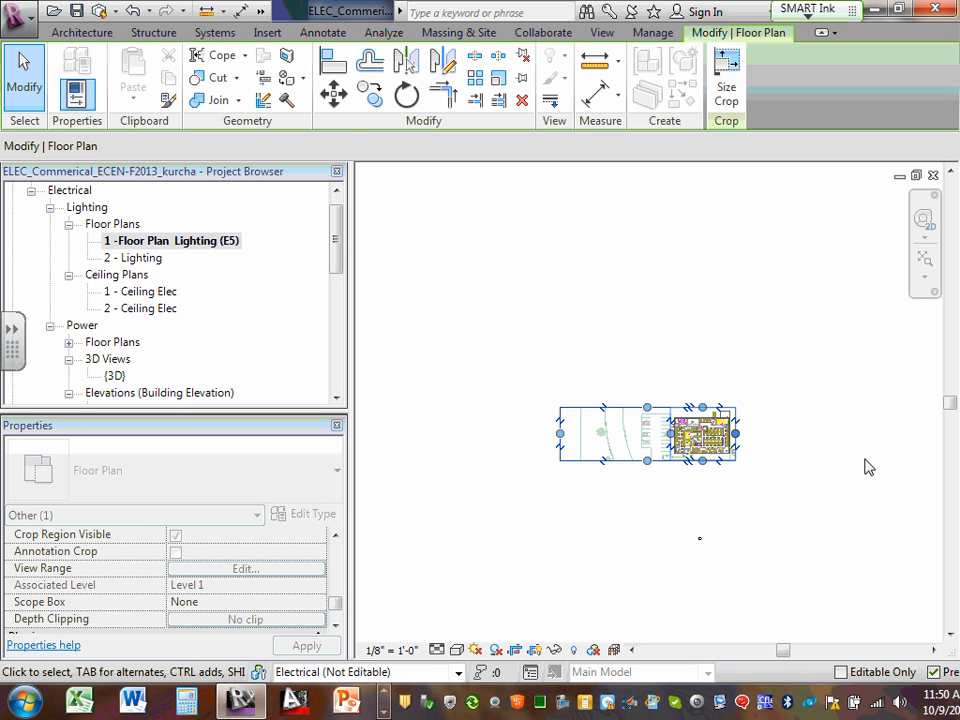
left_click(849, 462)
- Examine the cropped building plan and its crop boundary up close in the Floor Plan Lighting (E5) view
scroll(683, 455, "up", 3)
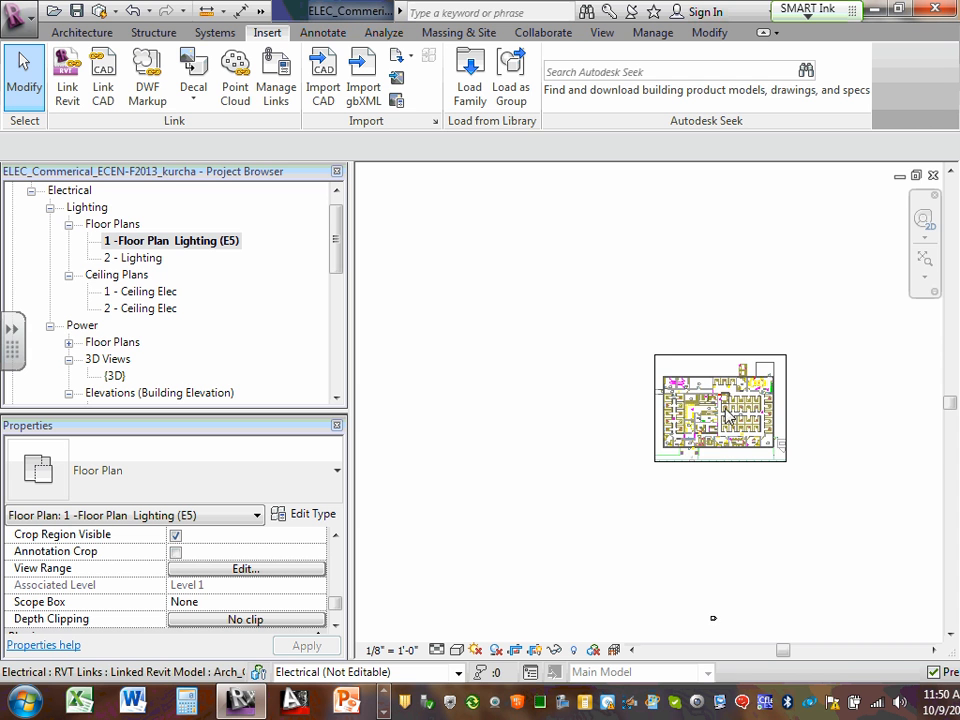
scroll(699, 397, "up", 4)
scroll(808, 402, "up", 2)
middle_click_drag(448, 381, 289, 377)
middle_click_drag(558, 394, 615, 400)
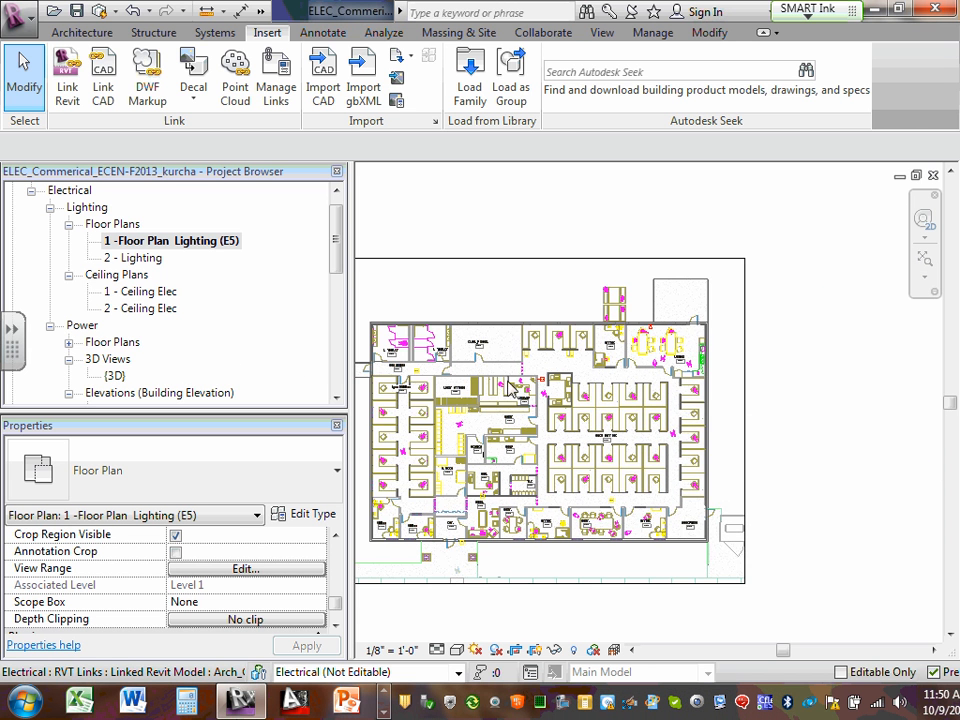
scroll(508, 380, "down", 1)
scroll(707, 463, "up", 2)
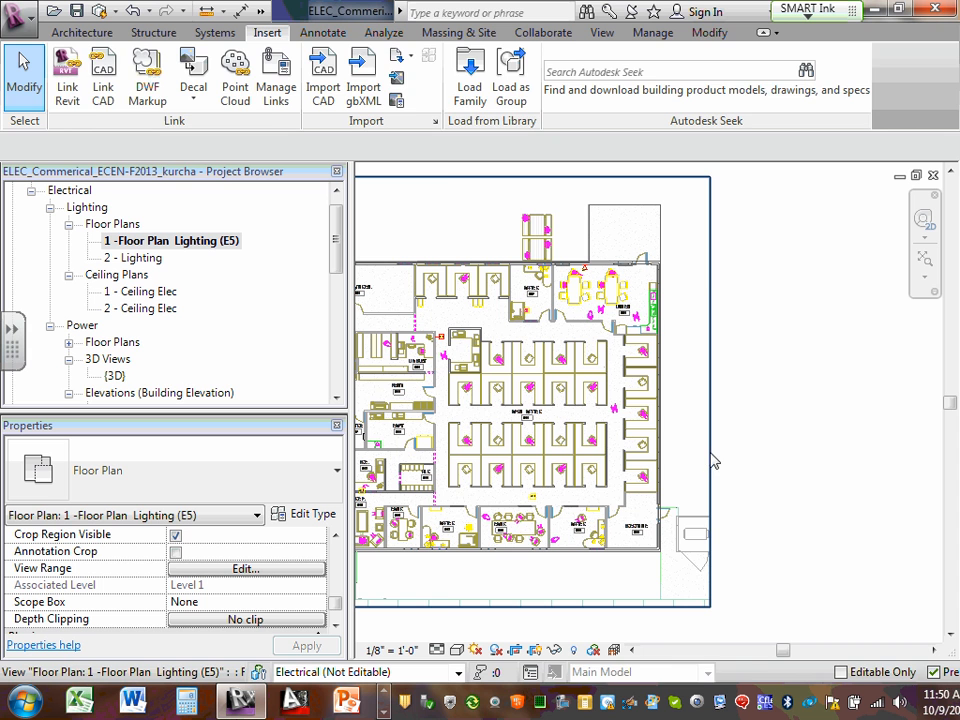
left_click(710, 458)
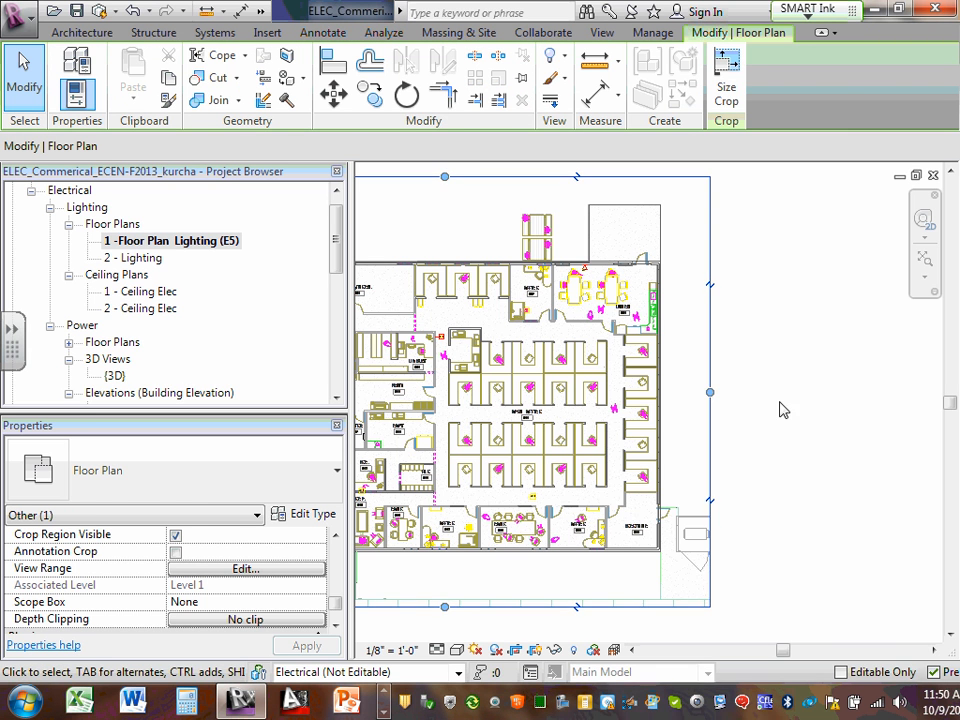
left_click(806, 410)
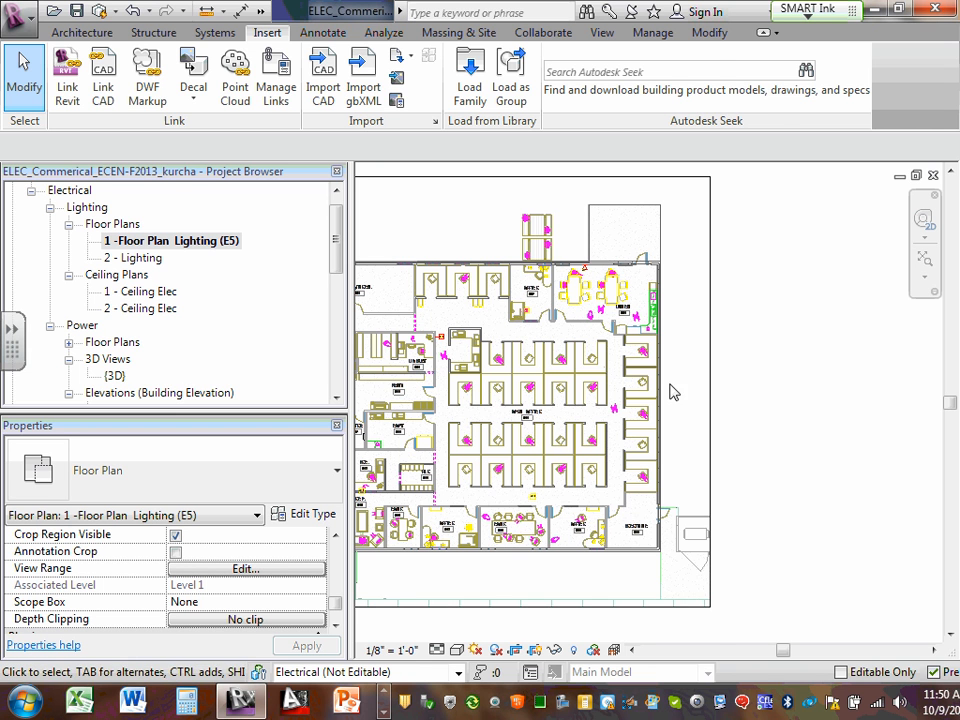
- Pull the right and top sides of the crop region closer to the building outline in the Floor Plan Lighting (E5) view
left_click(712, 384)
left_click_drag(710, 392, 674, 395)
left_click_drag(428, 180, 422, 251)
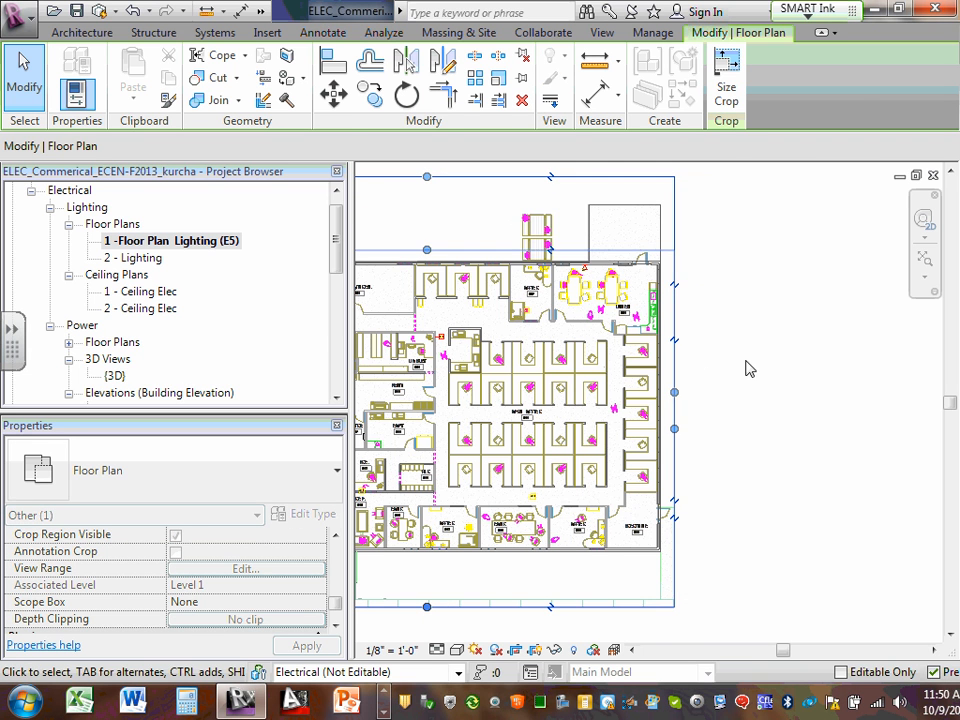
left_click(756, 366)
- Pull the bottom and left sides of the crop region in close to the building's exterior walls
scroll(588, 421, "down", 3)
scroll(632, 520, "up", 3)
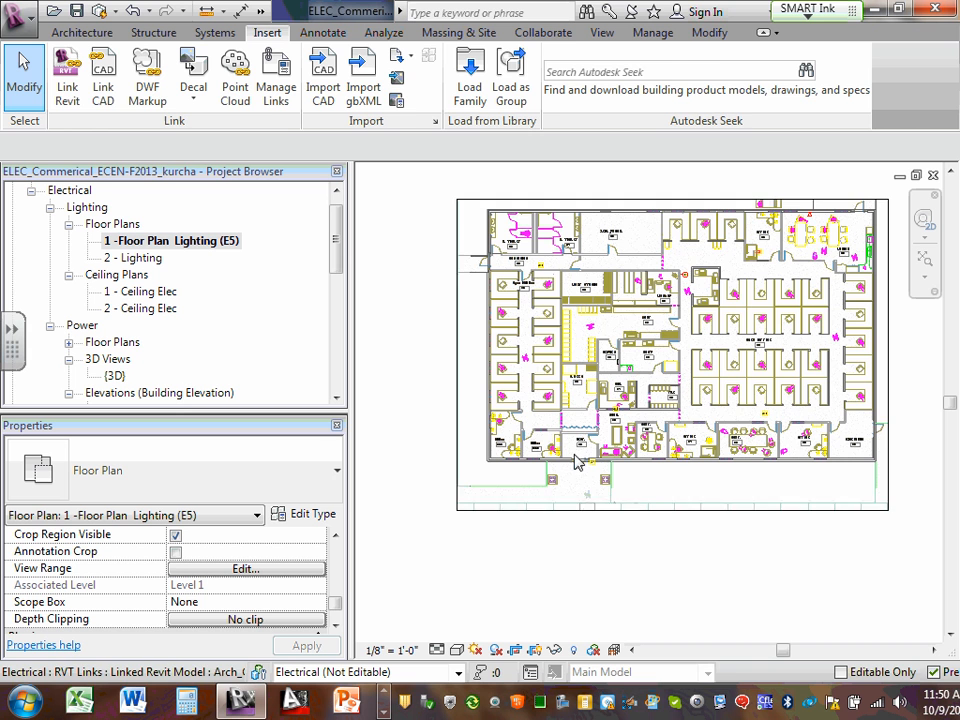
left_click(650, 510)
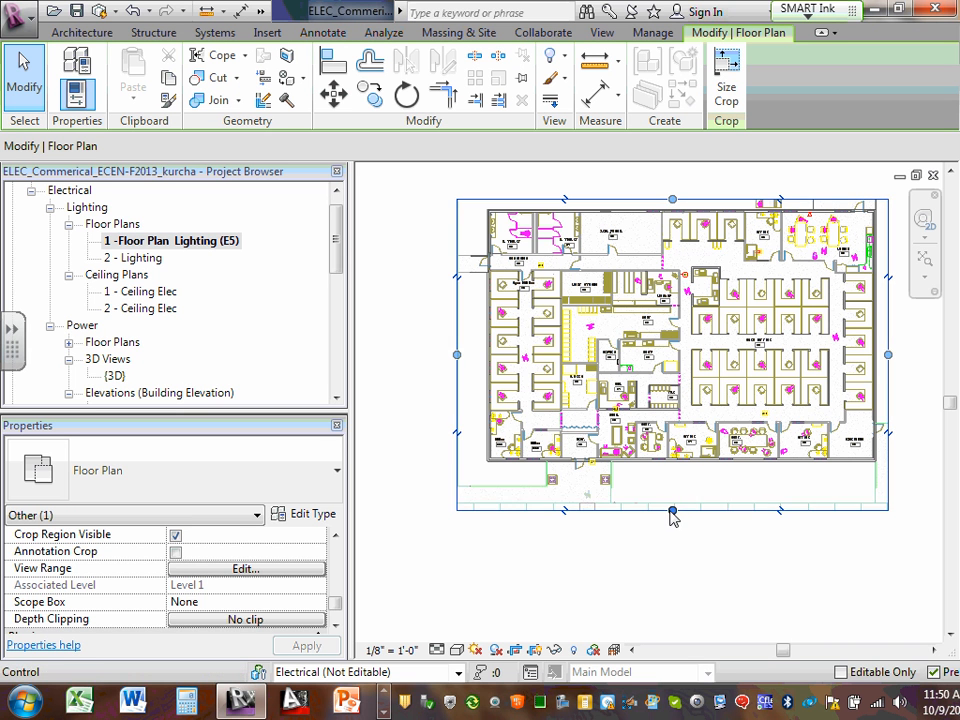
left_click_drag(673, 510, 674, 472)
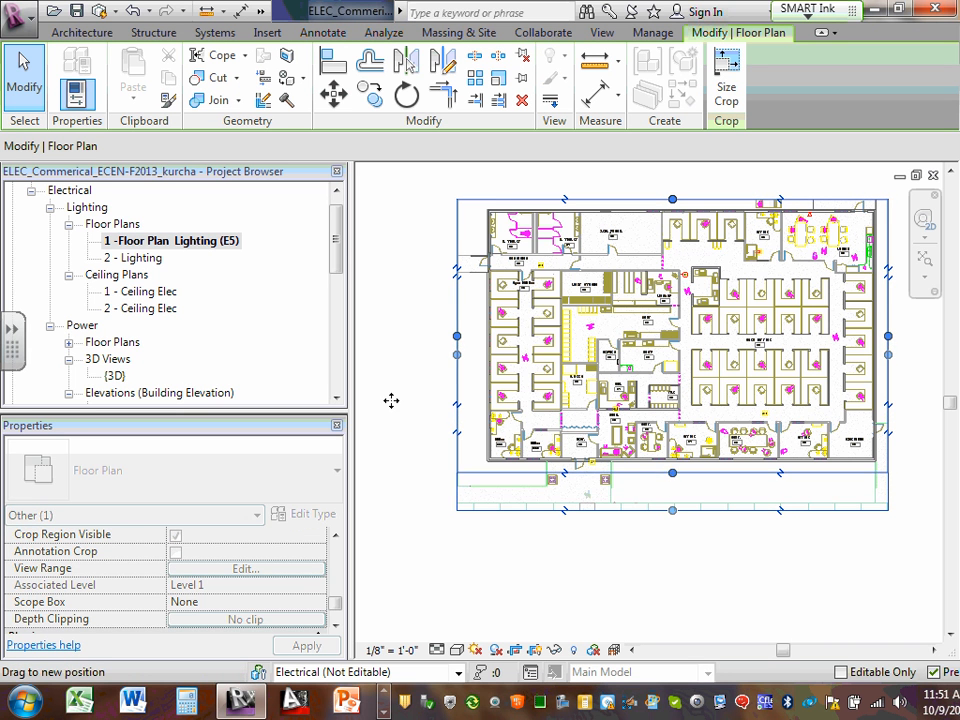
left_click_drag(458, 342, 474, 345)
left_click(590, 564)
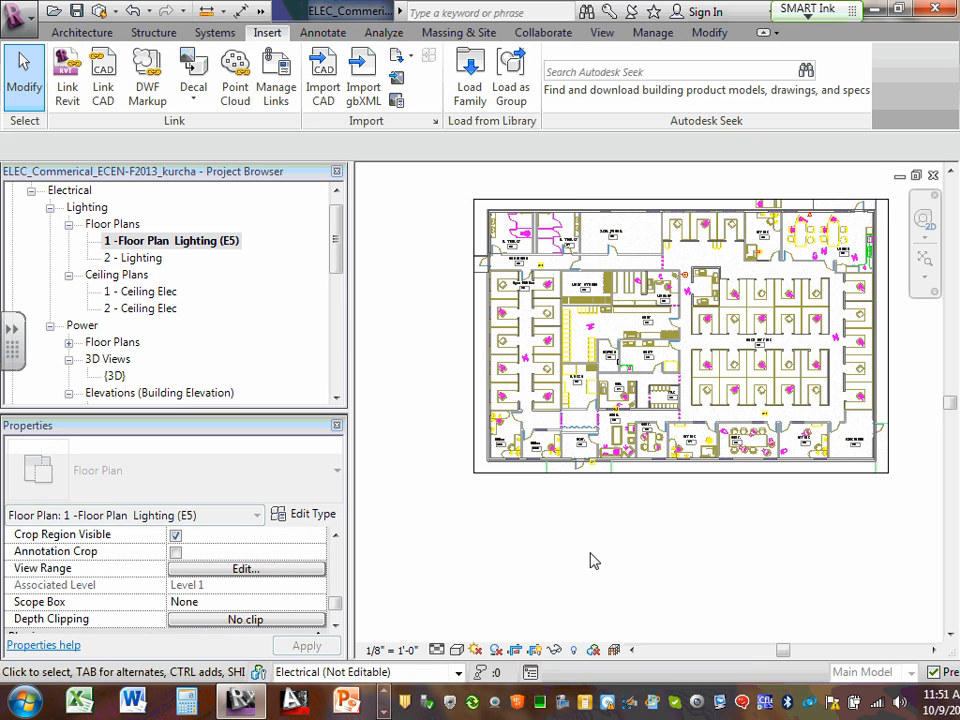
- Nudge the left side of the crop region slightly inward and hide the crop region in the Floor Plan Lighting (E5) view
scroll(577, 208, "up", 2)
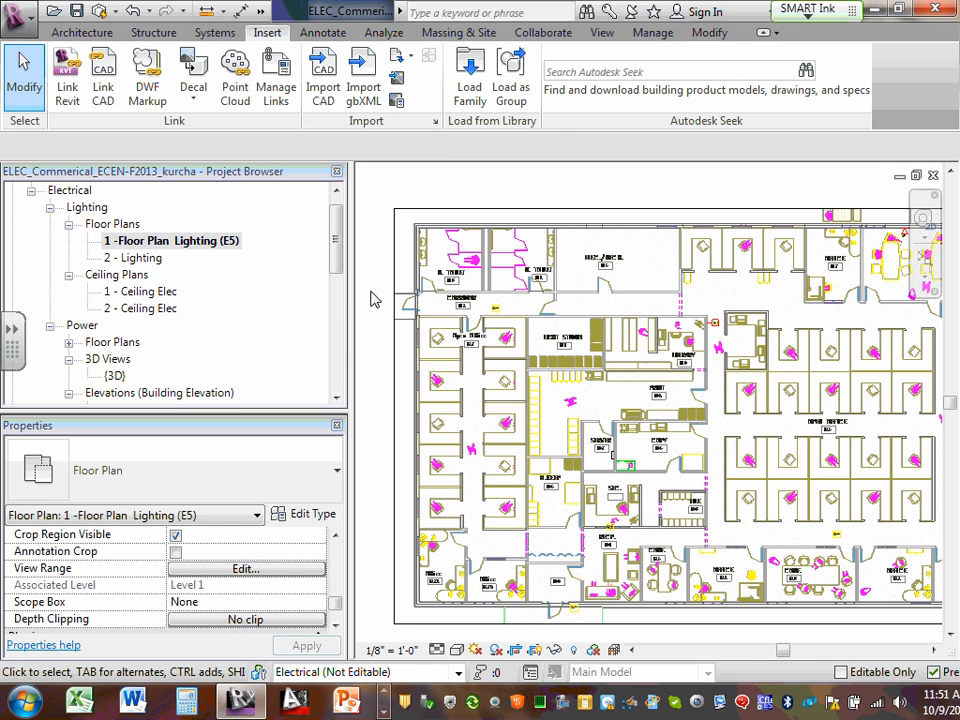
left_click(396, 282)
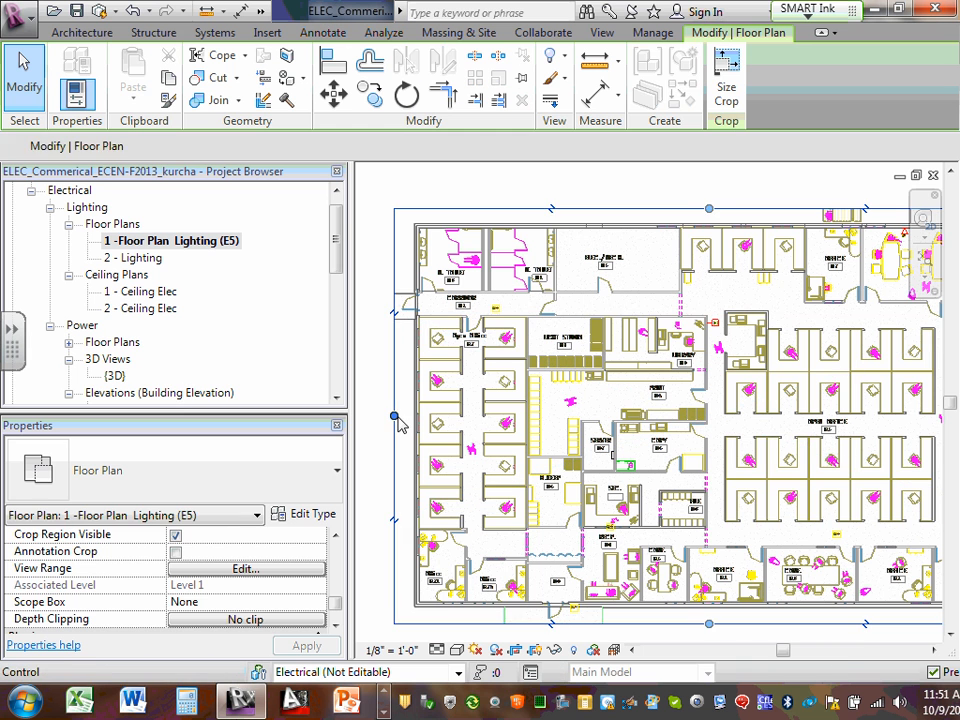
left_click_drag(397, 416, 401, 416)
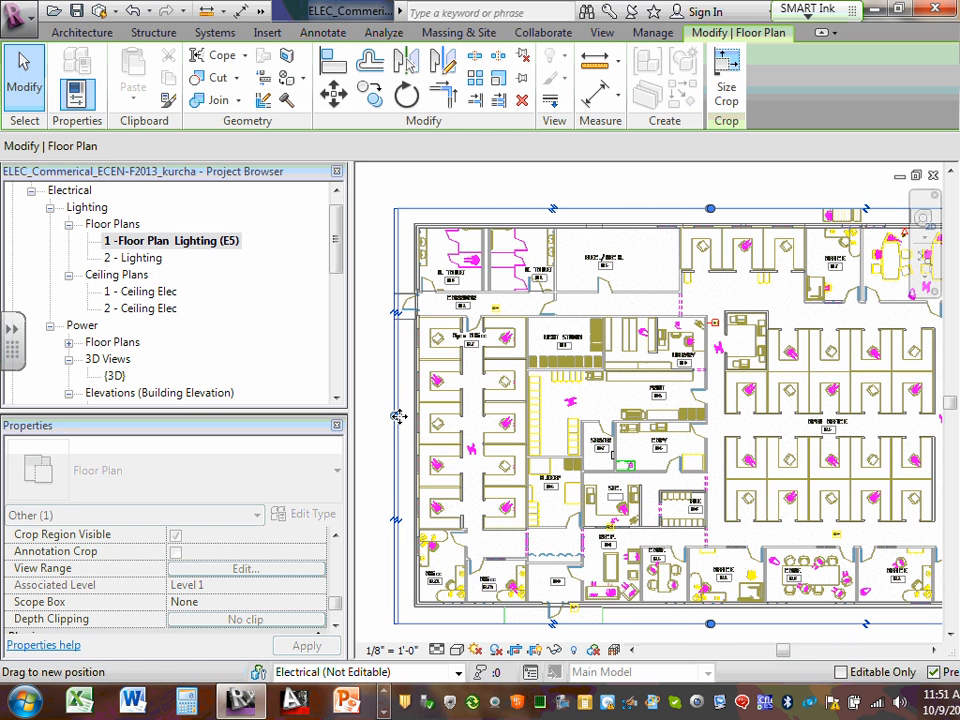
left_click(379, 390)
scroll(381, 354, "down", 2)
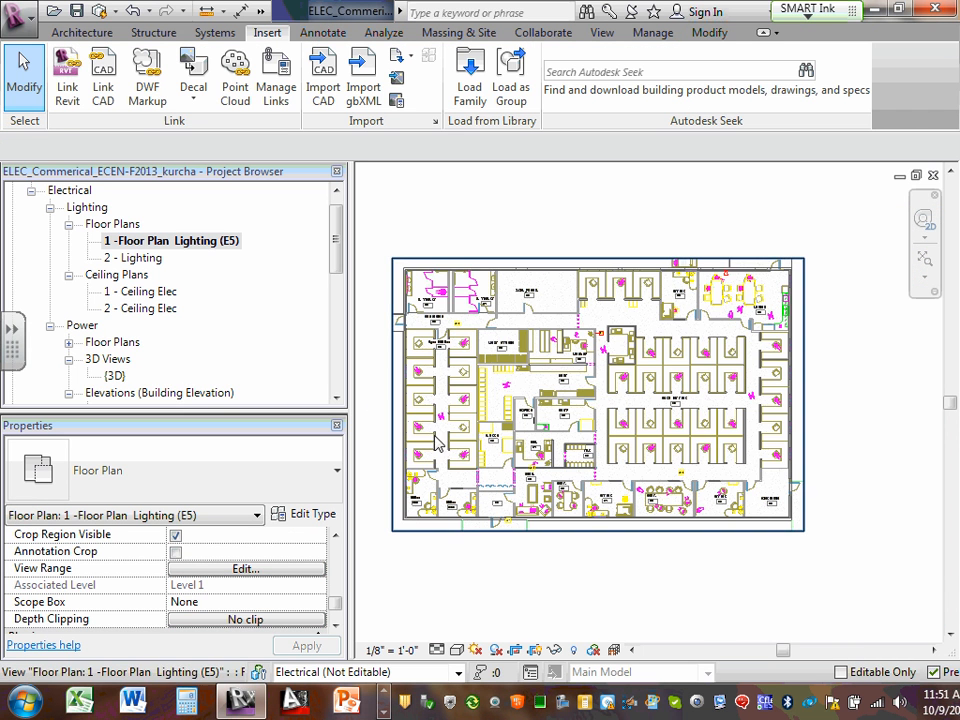
left_click(540, 651)
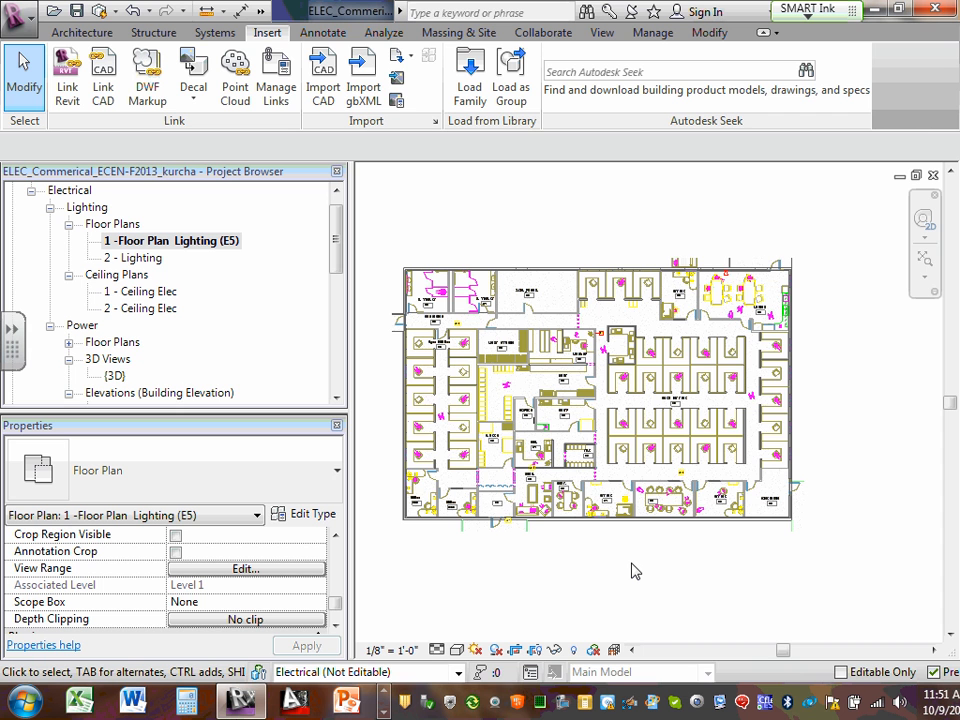
key("v")
key("v")
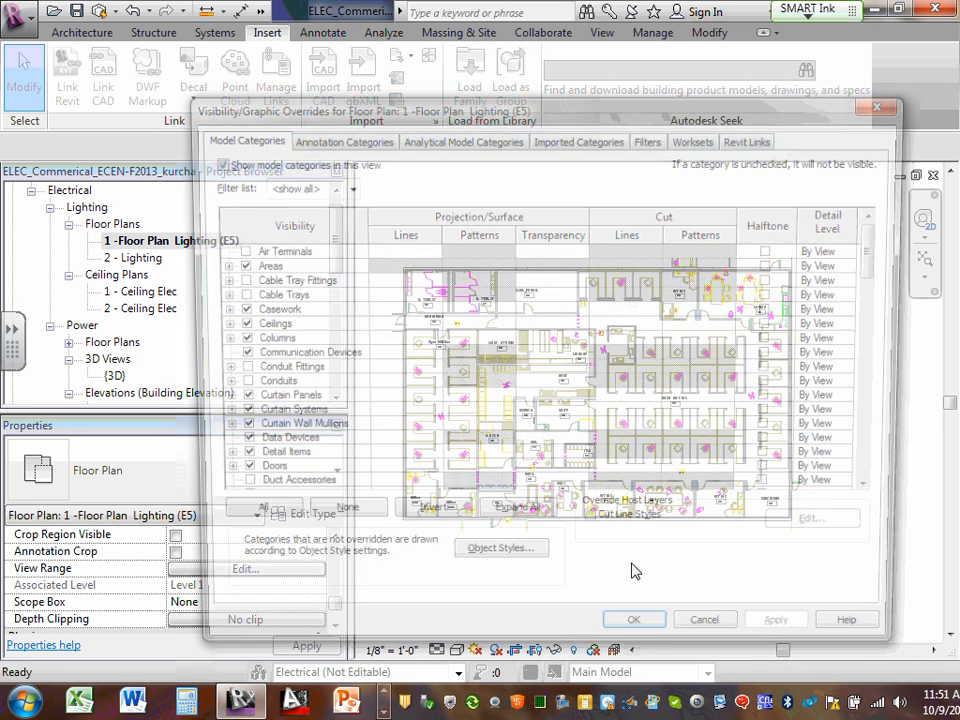
left_click(611, 139)
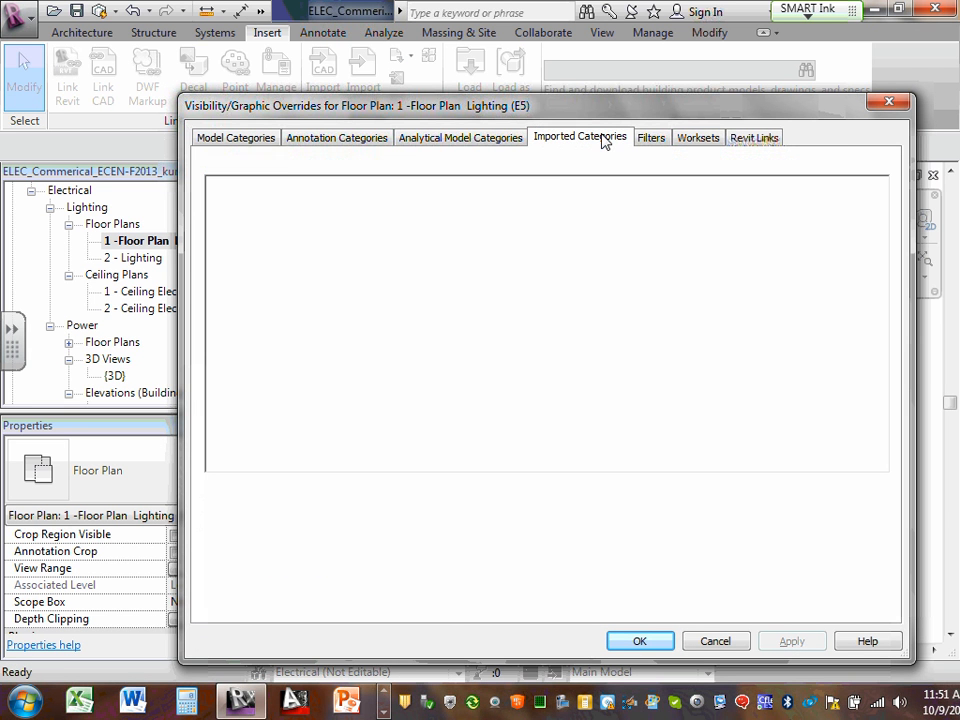
left_click(232, 221)
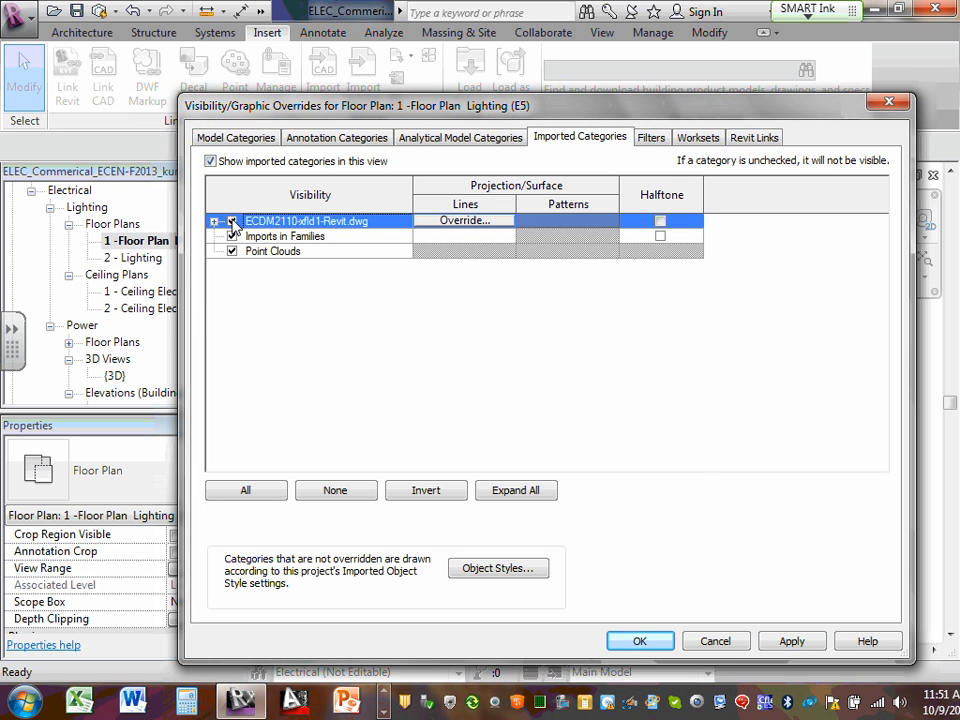
left_click(213, 221)
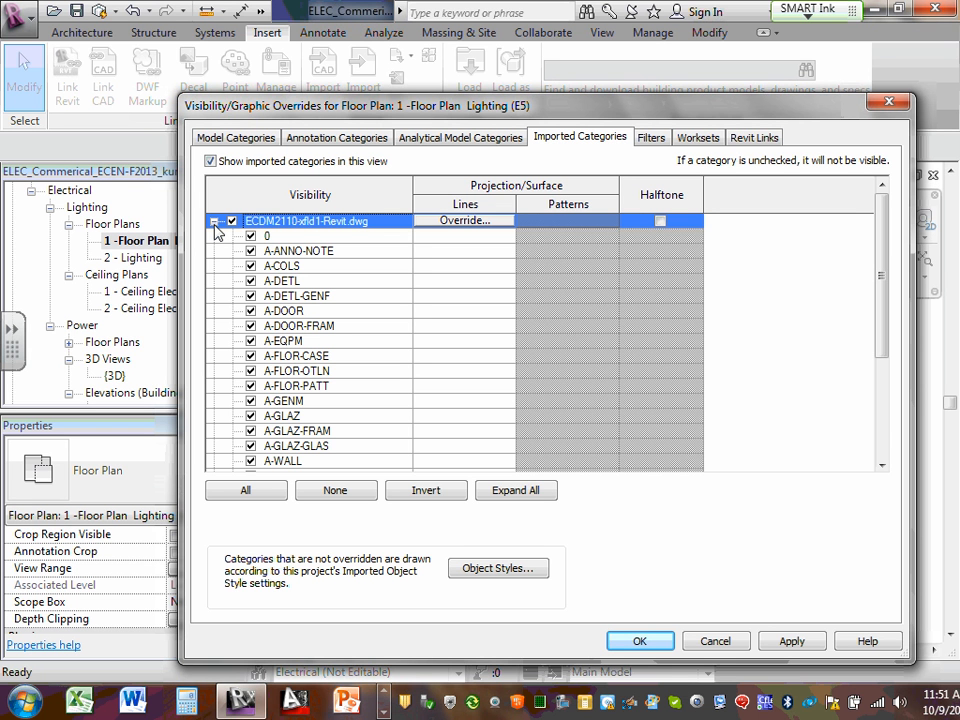
left_click(269, 236)
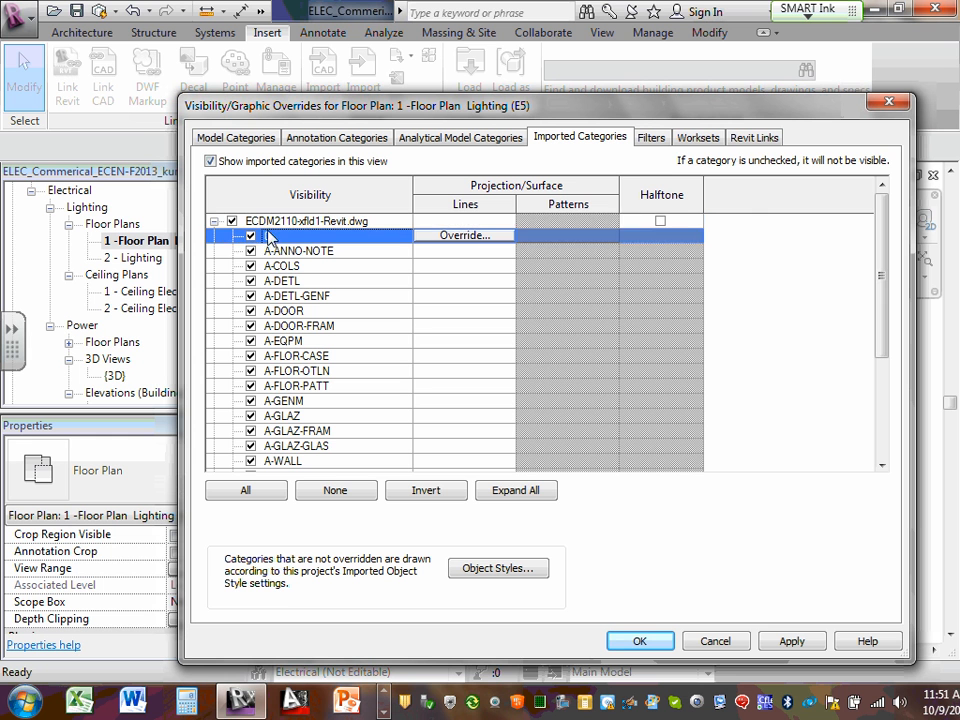
scroll(880, 370, "down", 3)
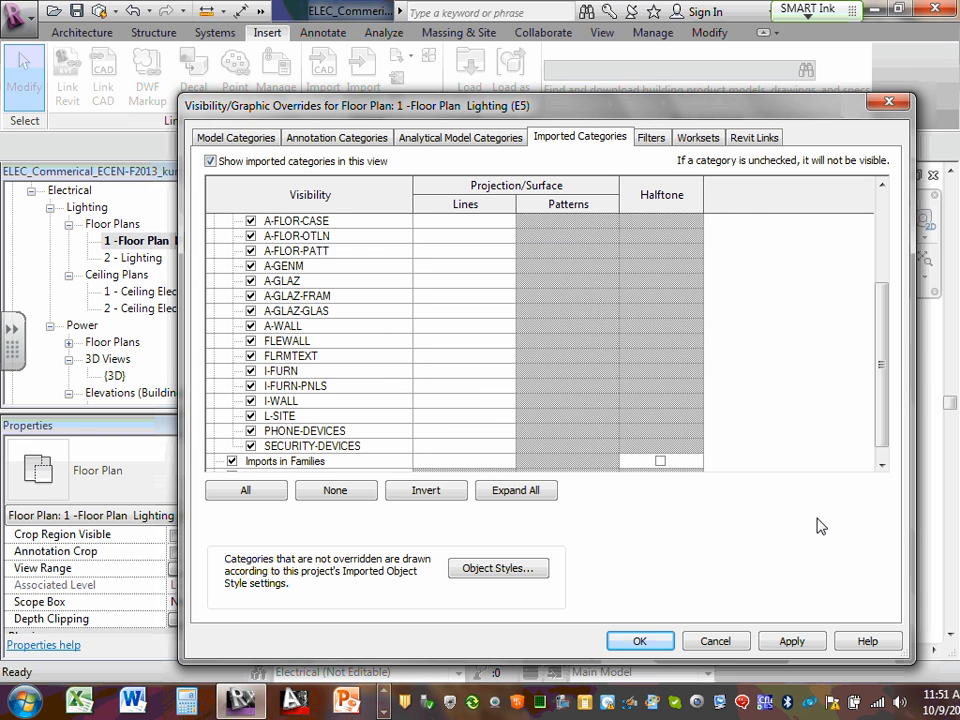
left_click(715, 641)
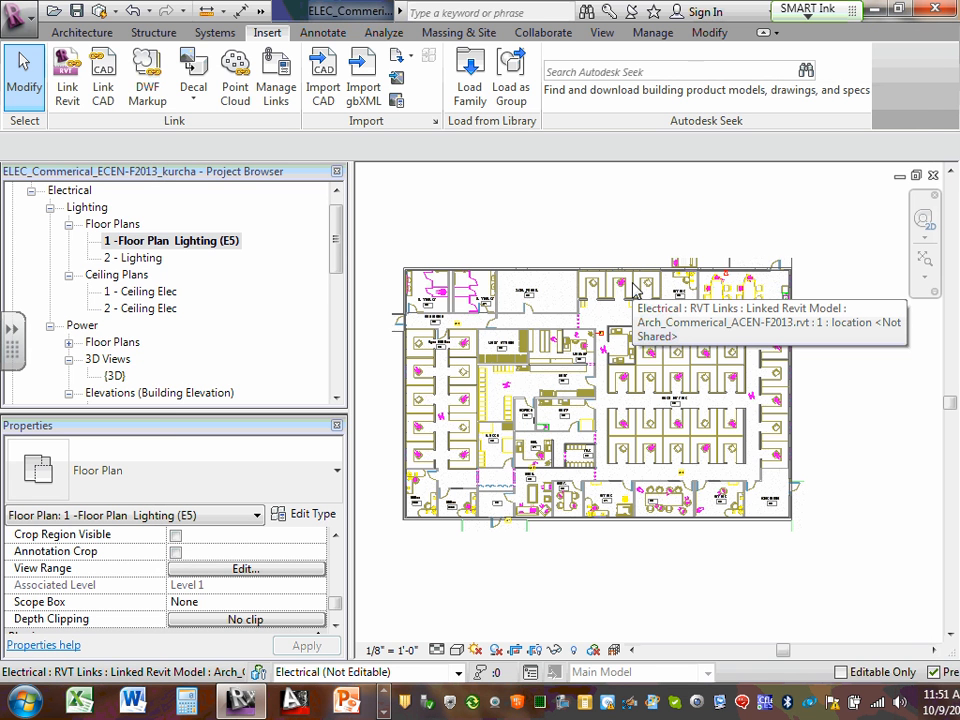
- Turn off the visibility of every layer of ECDM2110-xfld1-Revit.dwg, from 0 through SECURITY-DEVICES, in the Floor Plan Lighting (E5) view
key("v")
key("g")
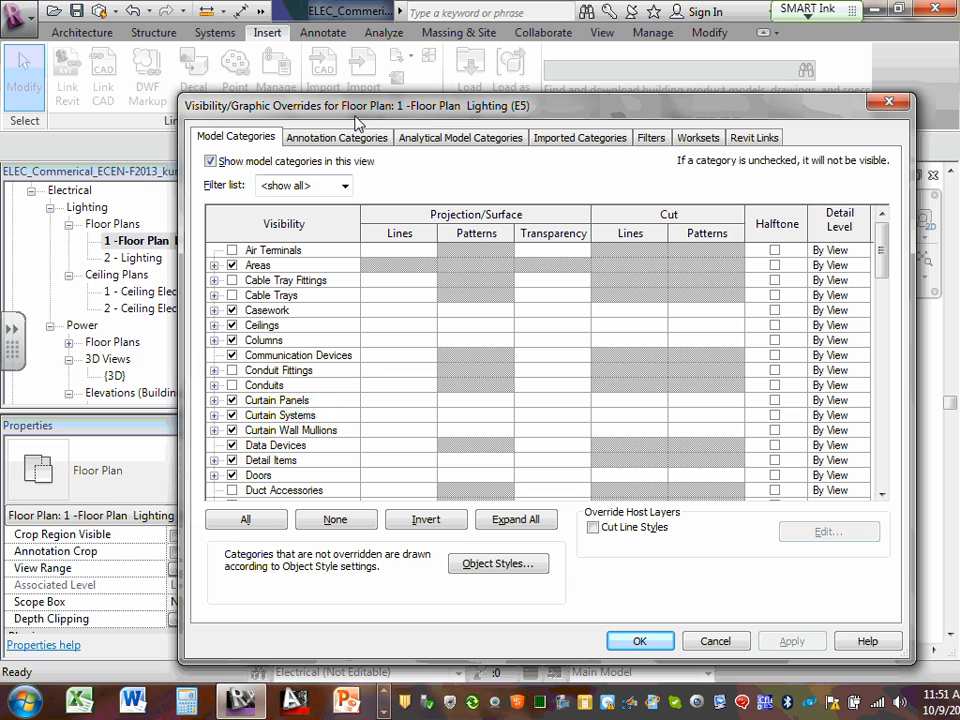
left_click(578, 139)
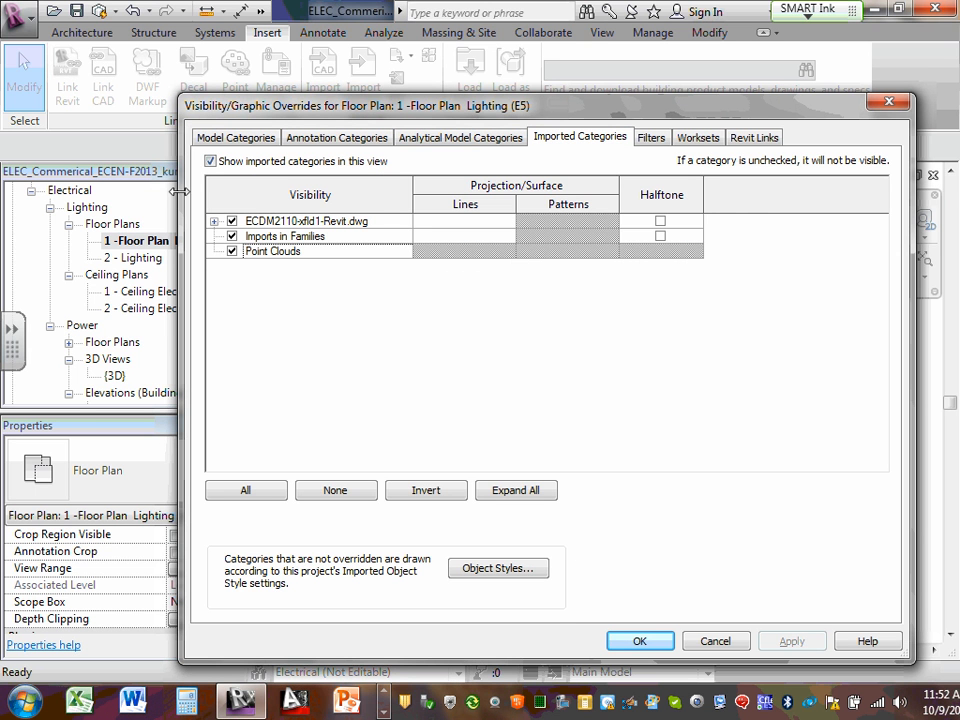
left_click(214, 222)
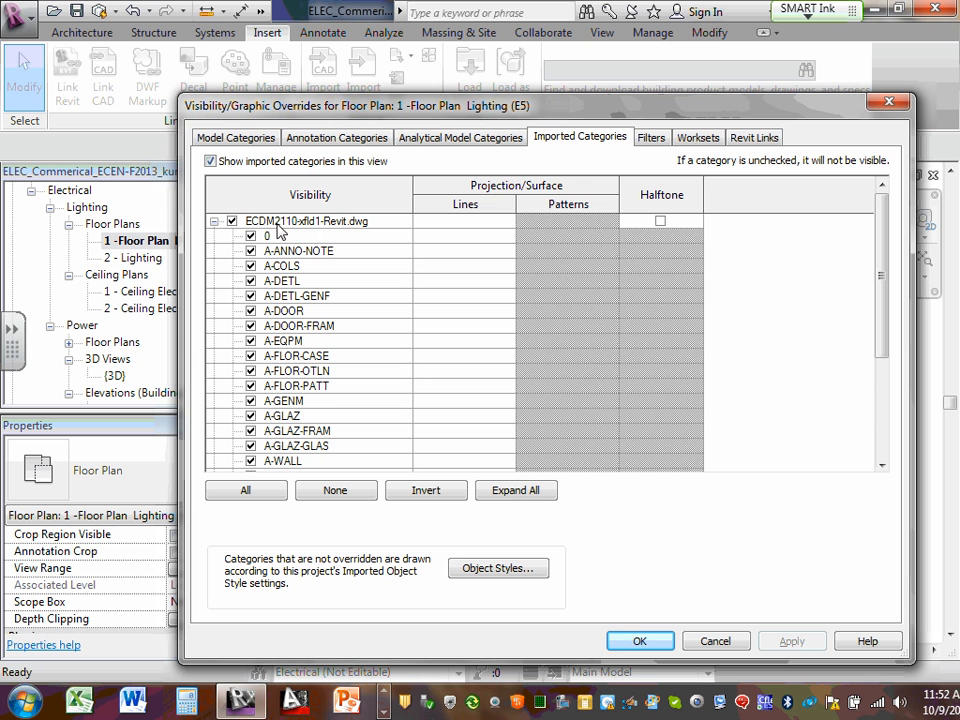
left_click(465, 237)
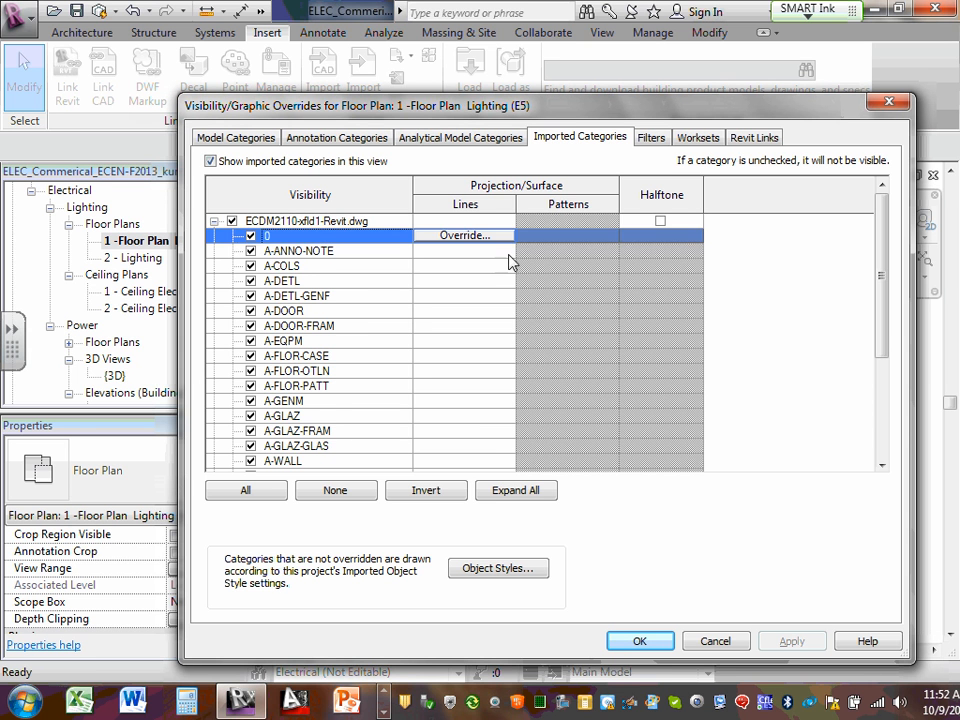
left_click(886, 438)
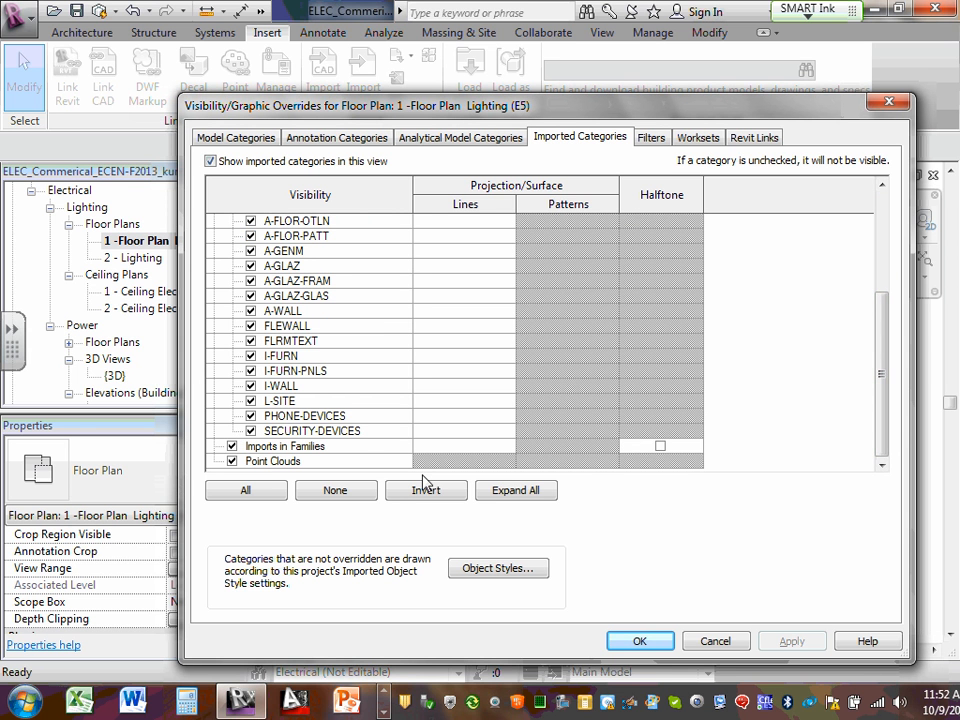
left_click(365, 431, "shift")
scroll(288, 288, "up", 3)
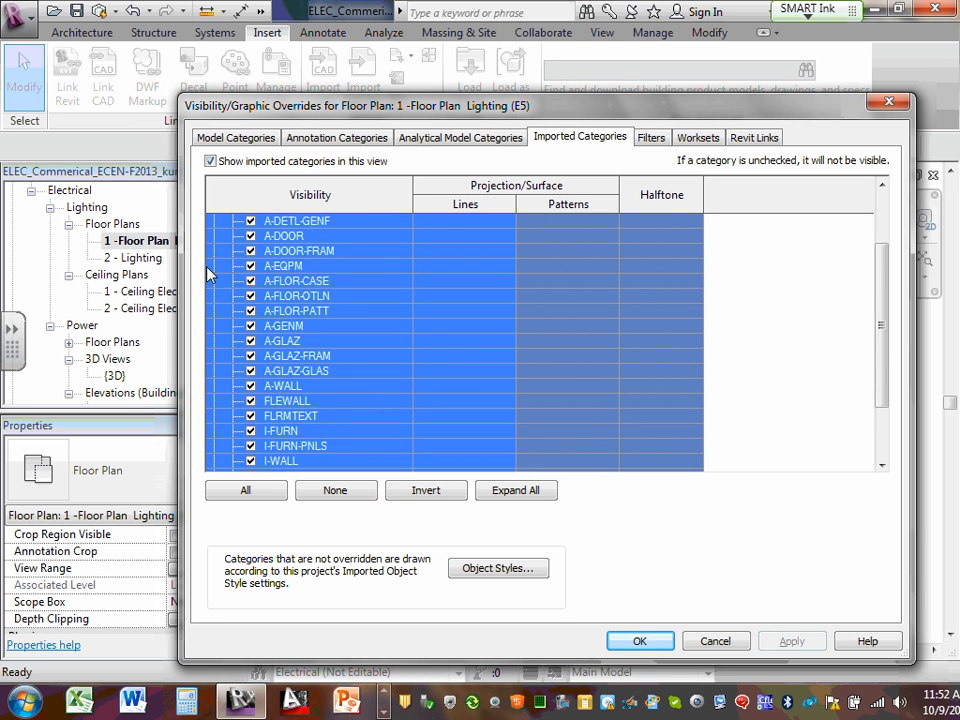
left_click(252, 255)
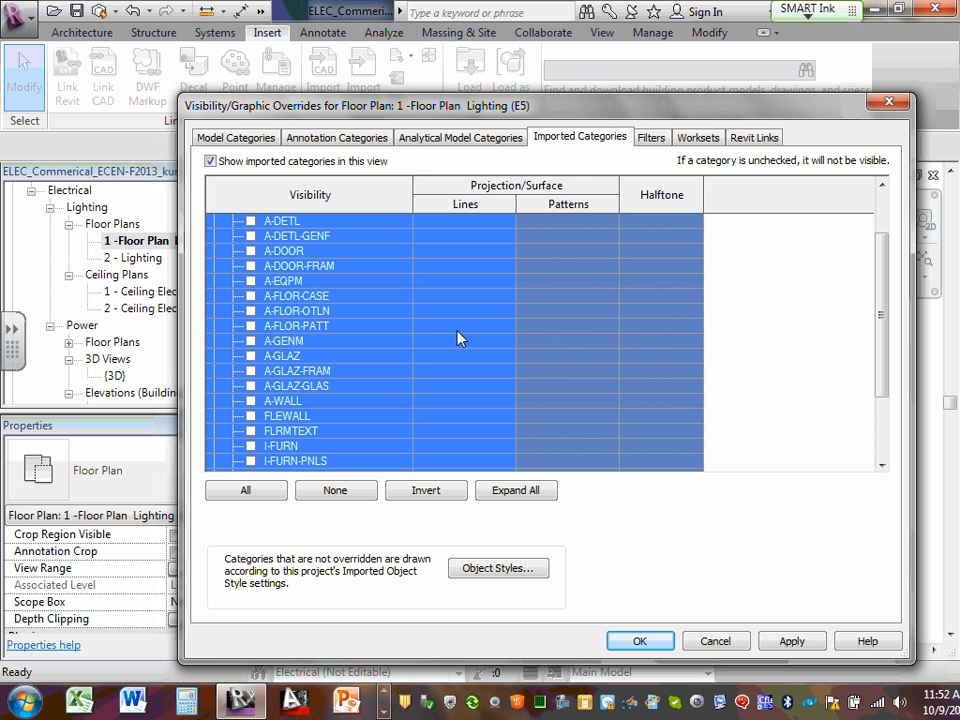
mouse_move(460, 340)
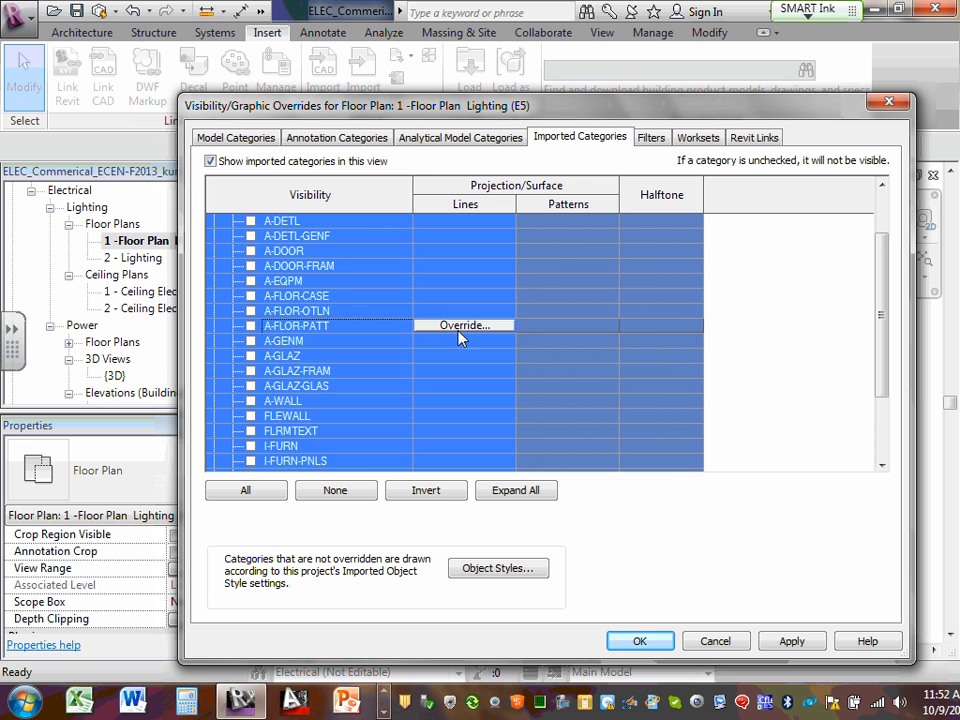
- Turn the FLRMTEXT layer of the imported drawing back on, apply the visibility overrides and check the room labels in the plan
left_click(280, 221)
scroll(310, 355, "up", 2)
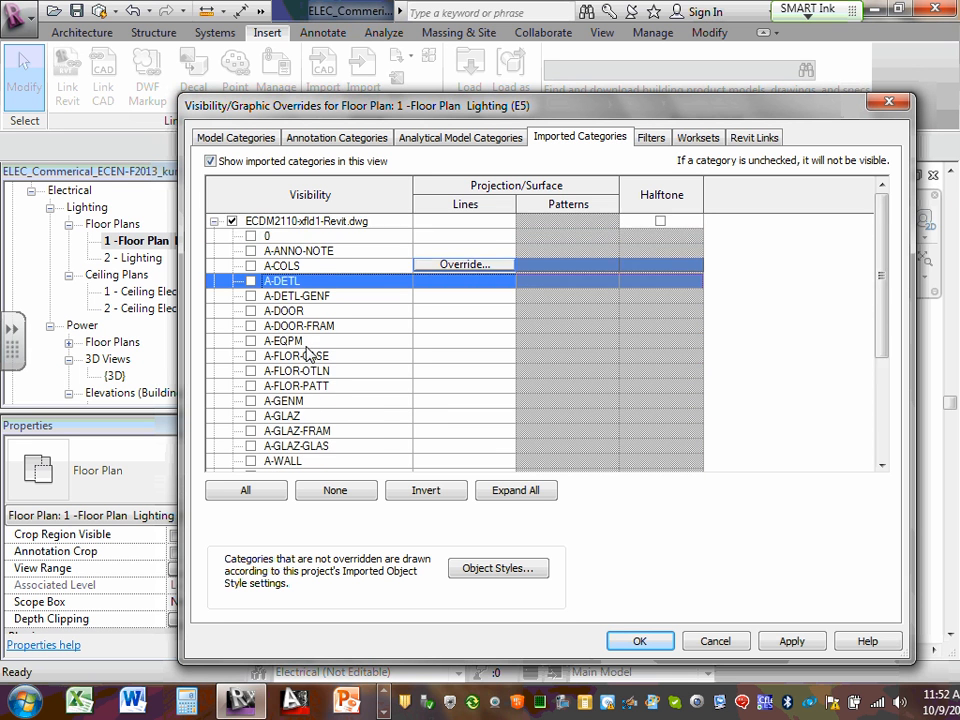
scroll(306, 353, "down", 2)
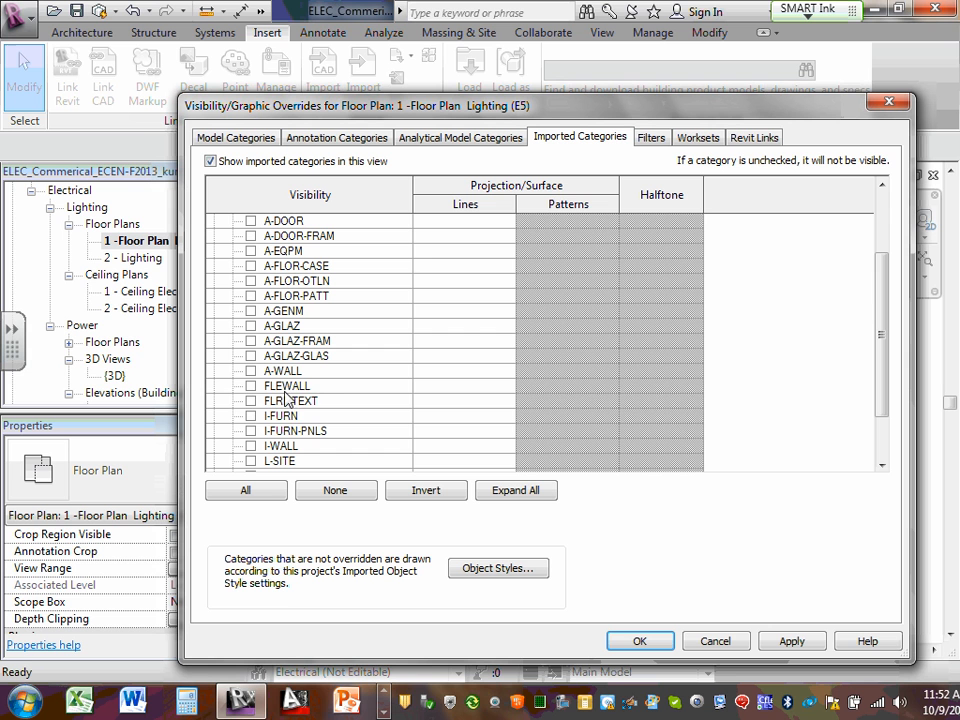
left_click(251, 401)
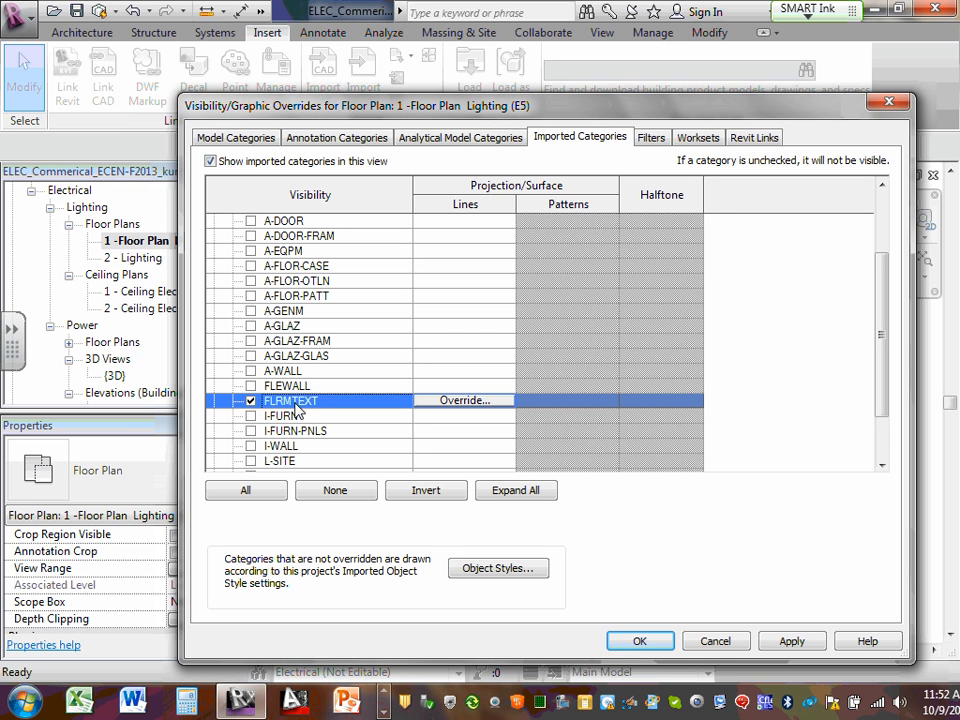
left_click(791, 641)
left_click(643, 641)
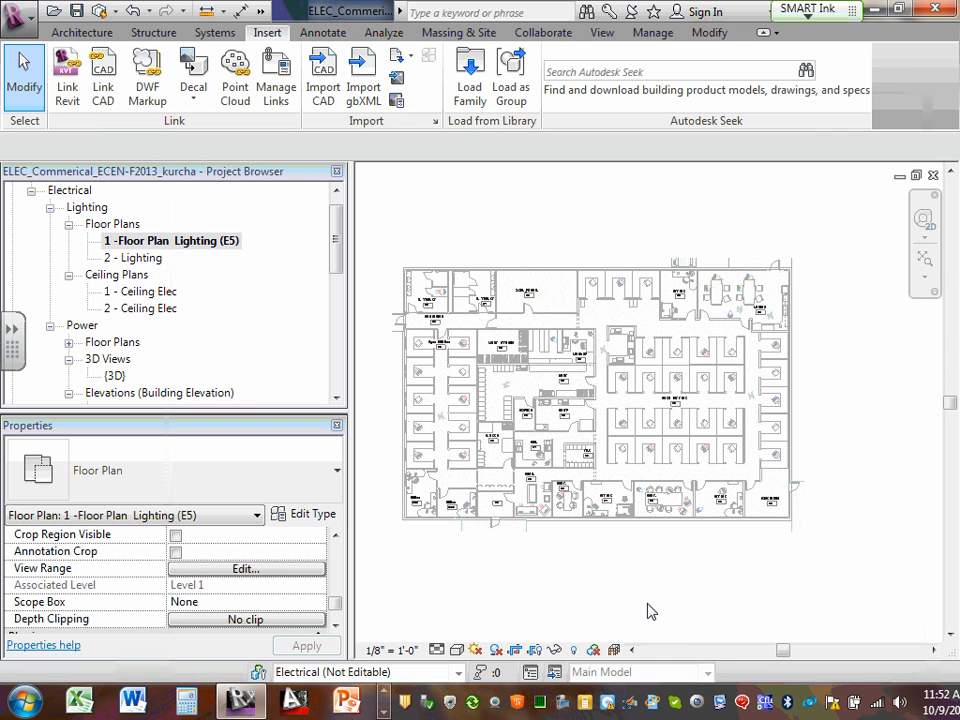
scroll(525, 300, "up", 4)
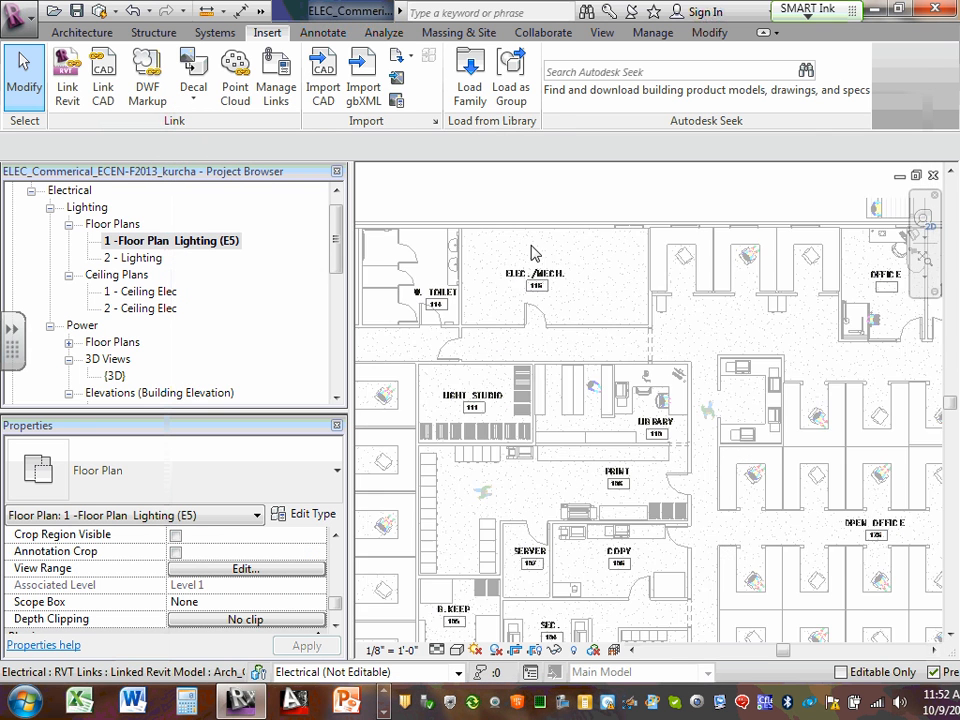
scroll(532, 252, "up", 2)
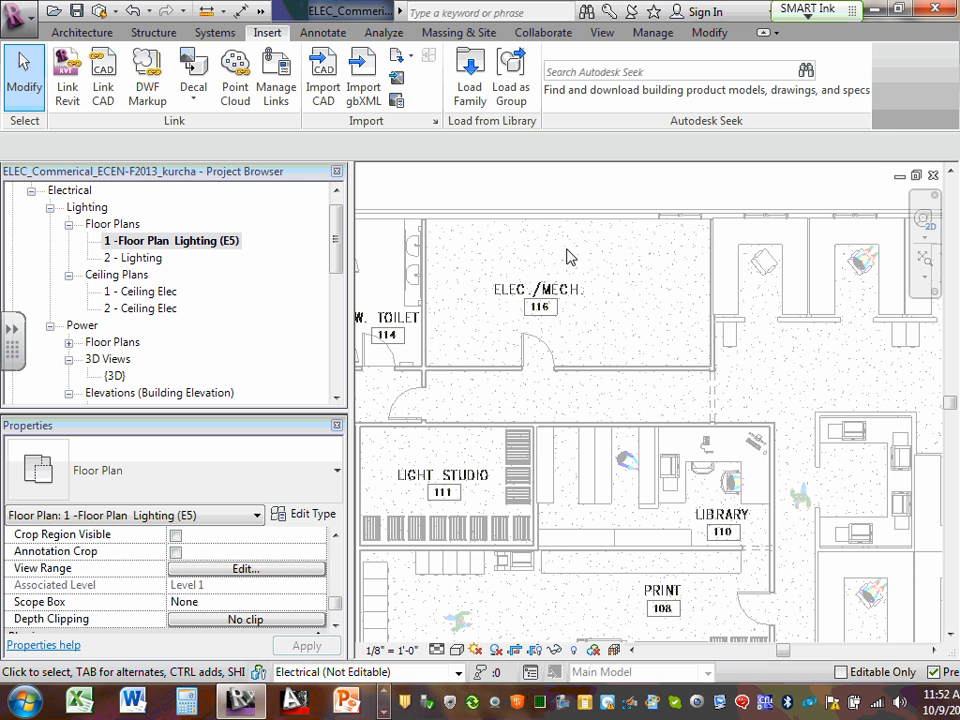
scroll(567, 257, "down", 5)
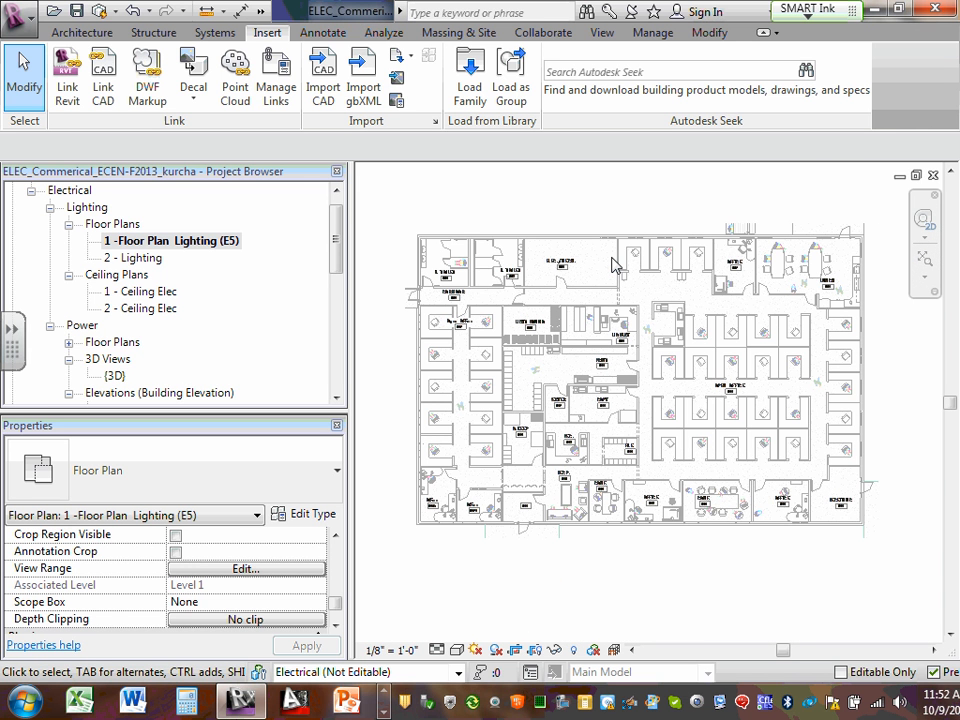
scroll(685, 259, "up", 1)
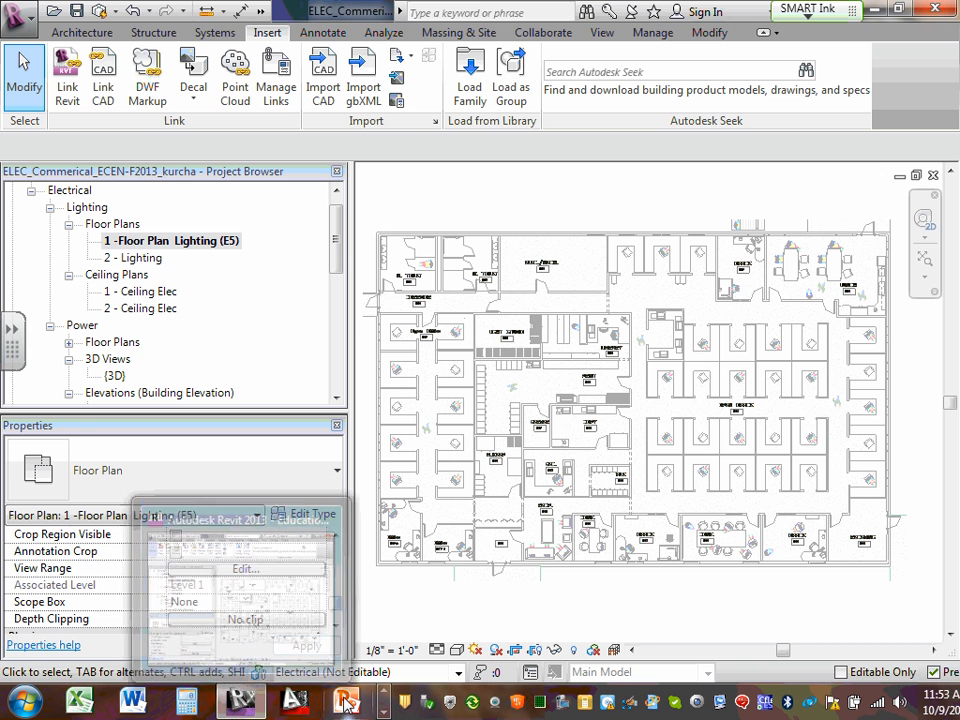
- Browse the pinned and running programs to find another application to switch to
left_click(385, 692)
left_click(384, 711)
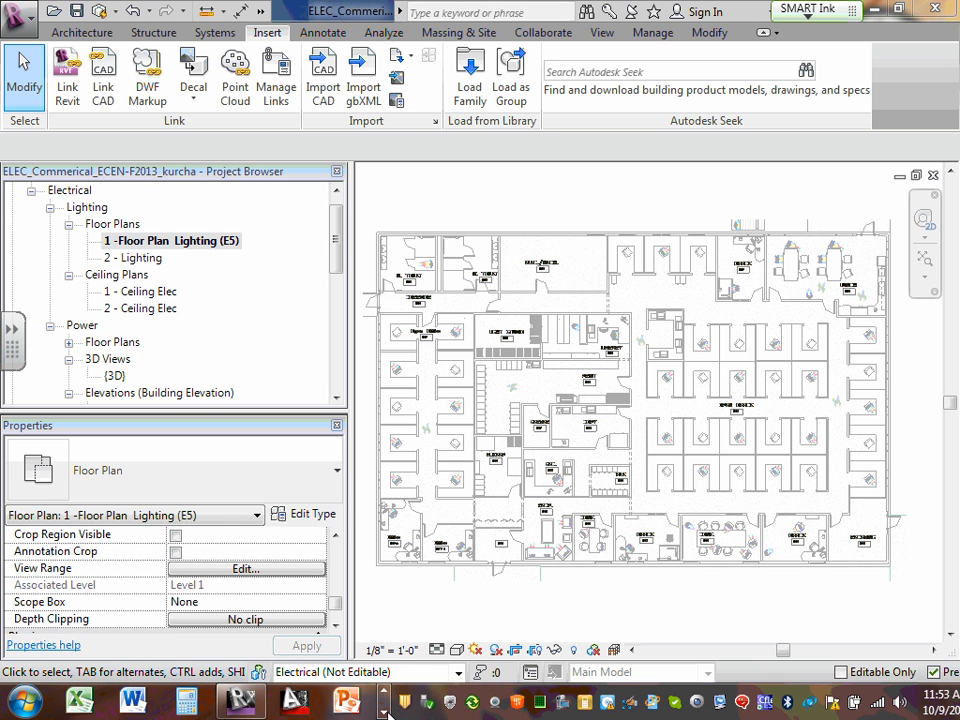
left_click(386, 694)
left_click(386, 694)
left_click(386, 694)
left_click(386, 711)
left_click(386, 711)
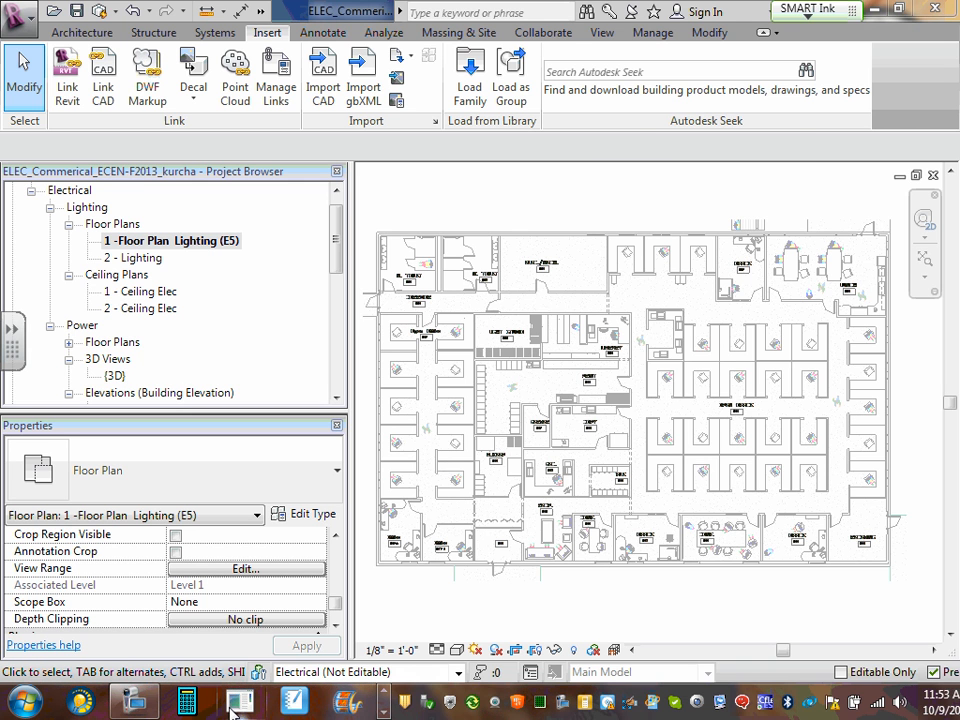